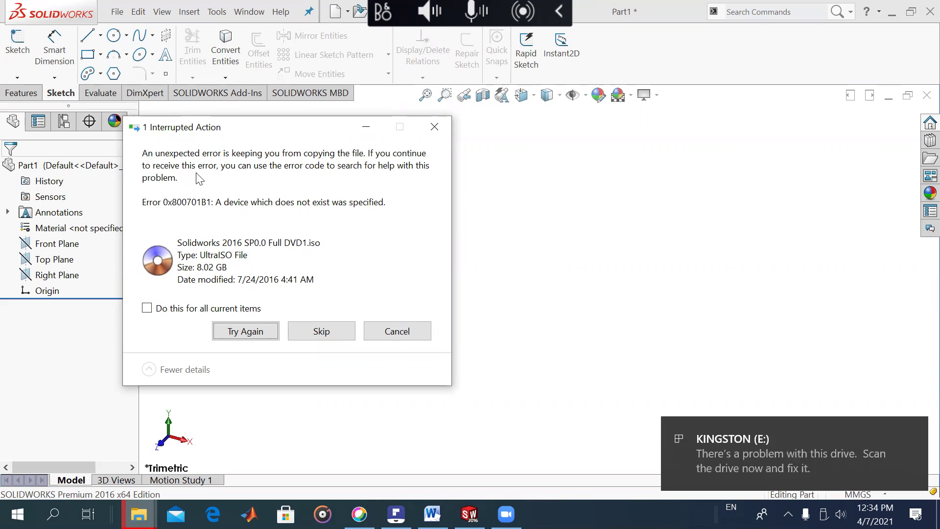
# Choose Try Again on the Interrupted Action file-copy error.
pyautogui.click(263, 336)
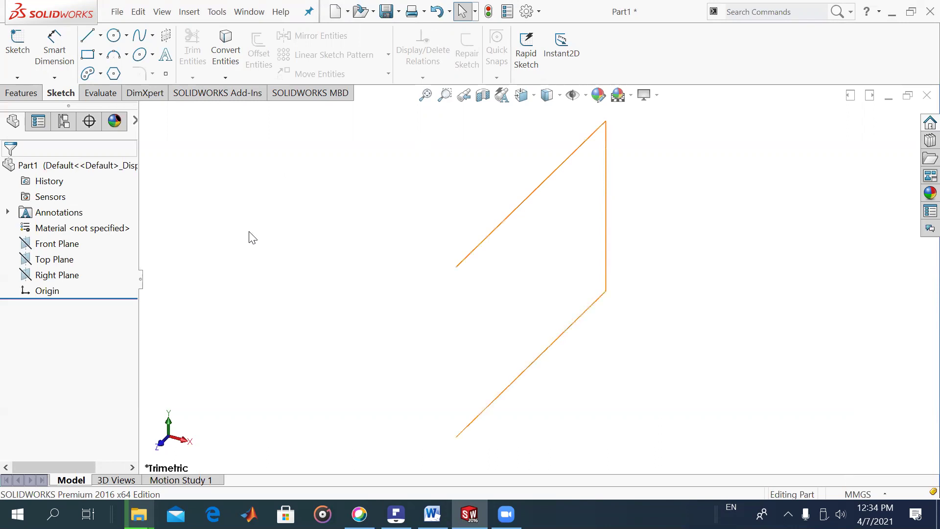
# Select the Front Plane, leaving an accidental rename without changing its name.
pyautogui.click(52, 244)
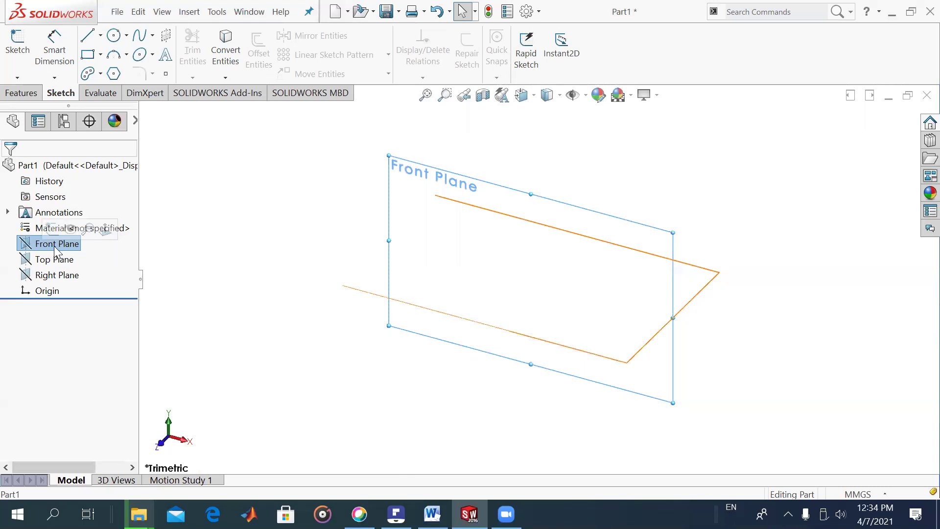
pyautogui.press('F2')
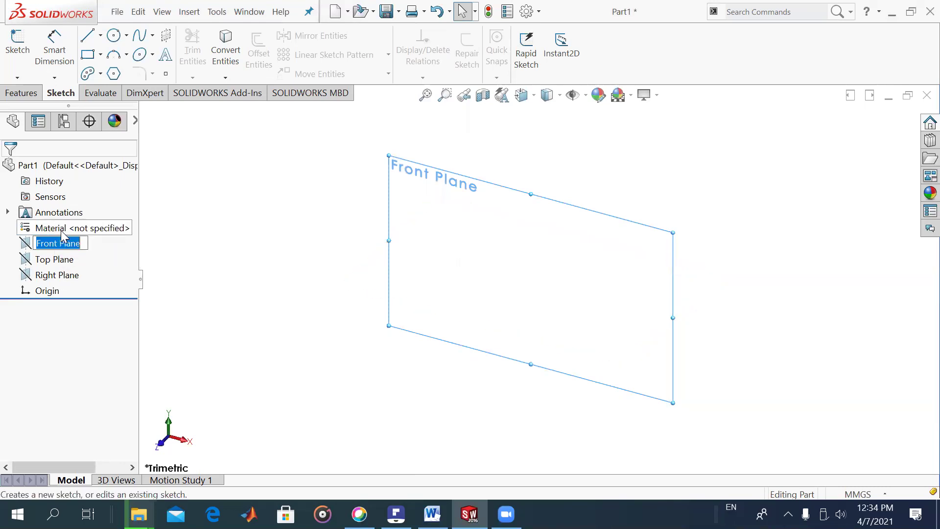
pyautogui.click(61, 232)
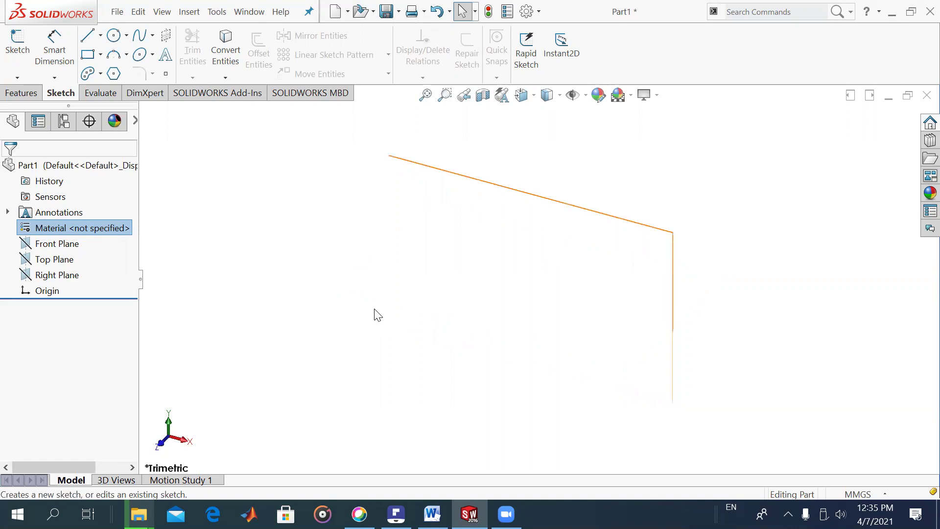
pyautogui.click(57, 245)
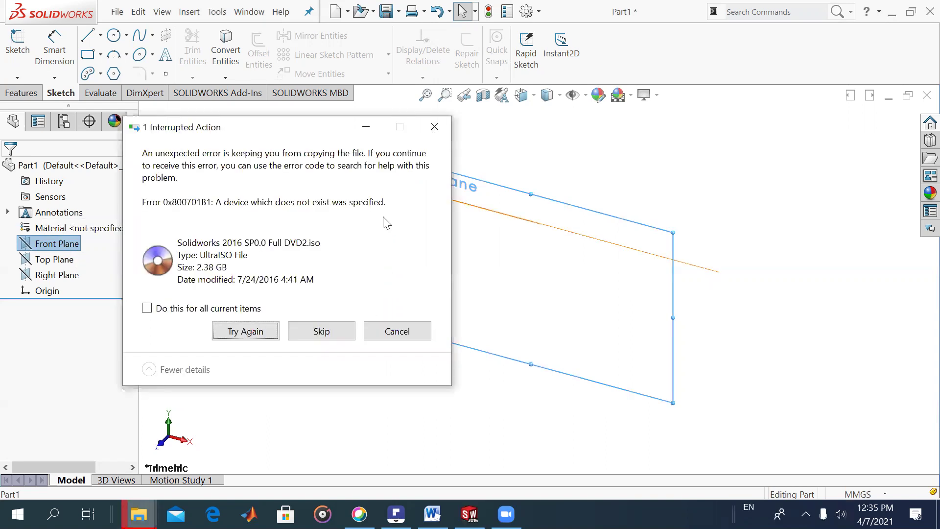
# Cancel the failing file copy and reselect the Front Plane.
pyautogui.click(384, 337)
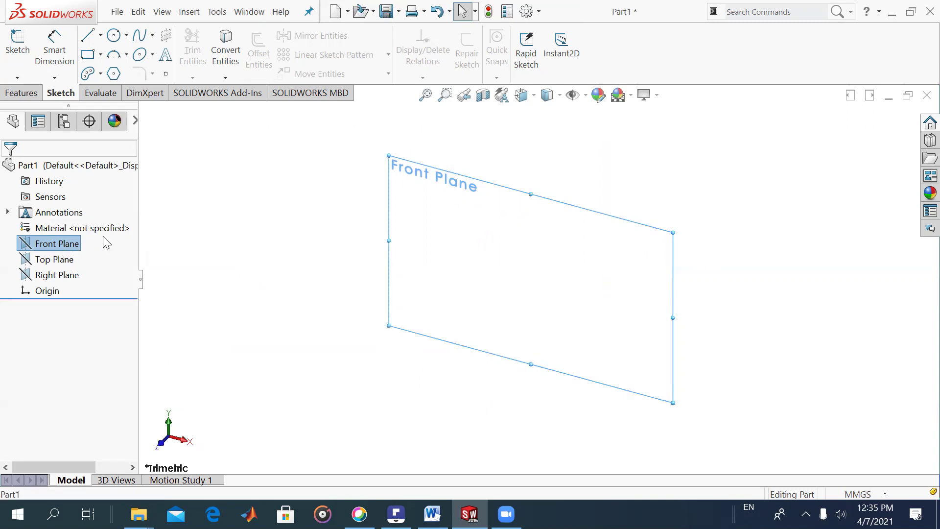
pyautogui.click(72, 244)
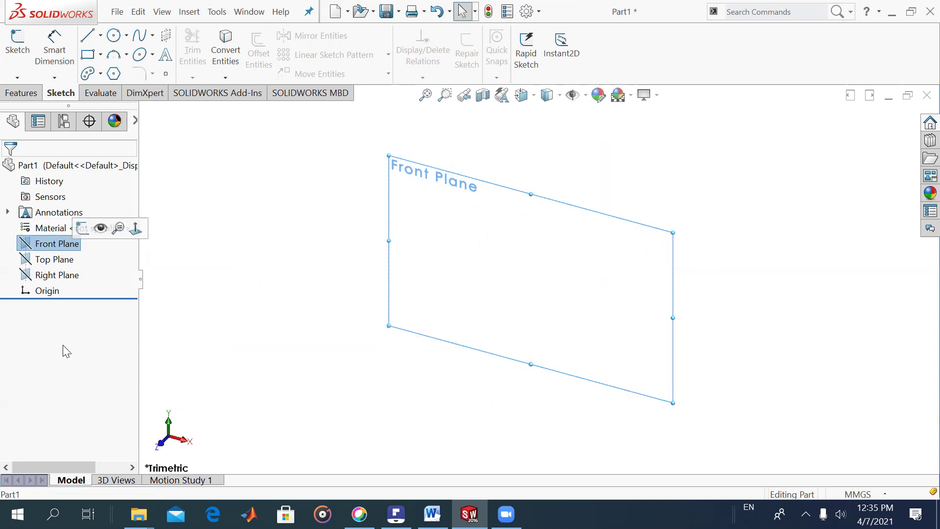
pyautogui.click(27, 247)
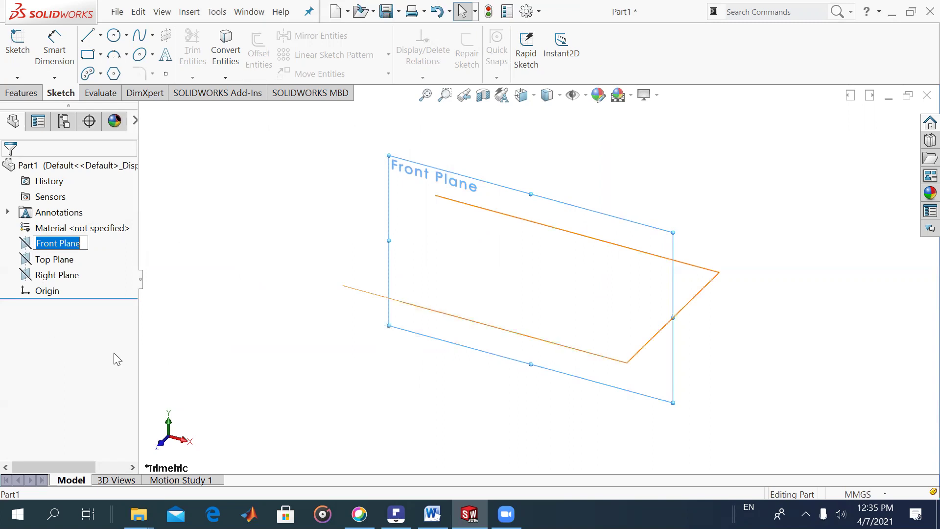
pyautogui.press('Escape')
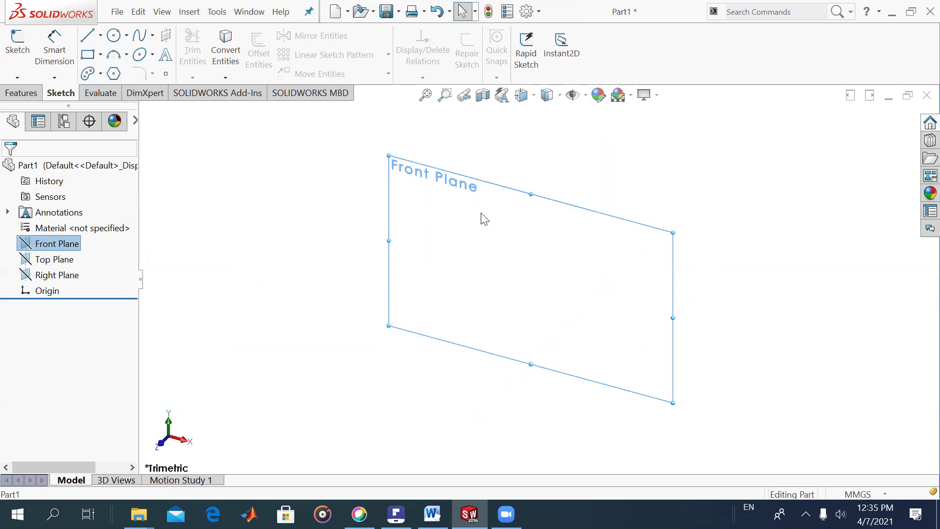
pyautogui.click(62, 247)
# Start a sketch on the Front Plane with the line tool set to Centerline.
pyautogui.rightClick(58, 245)
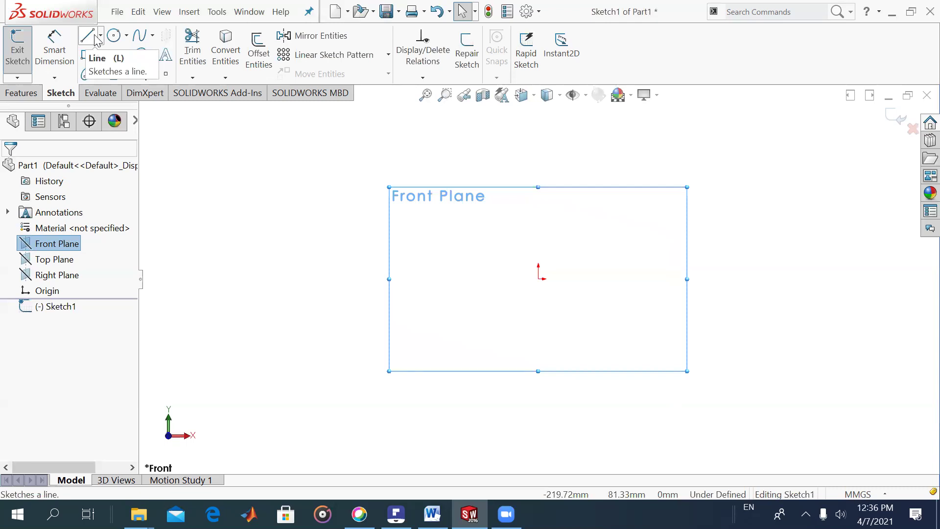
pyautogui.click(101, 38)
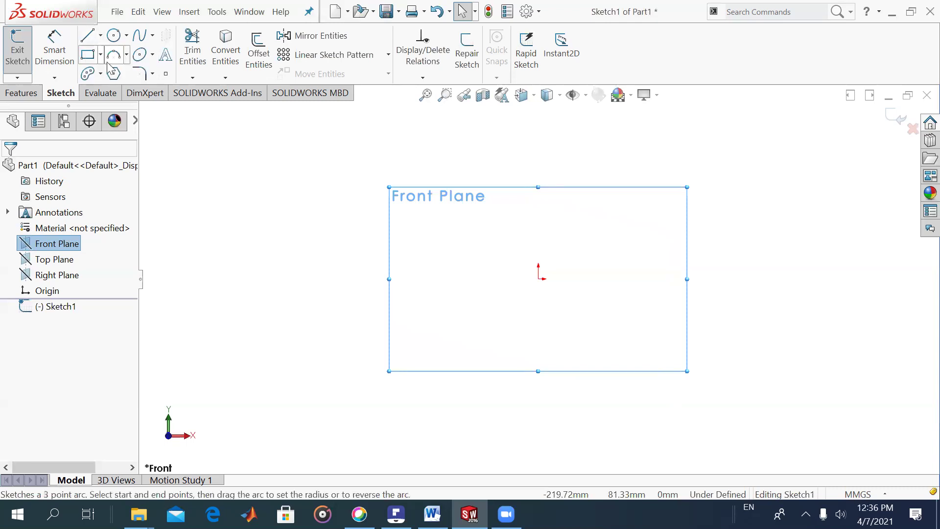
pyautogui.click(111, 74)
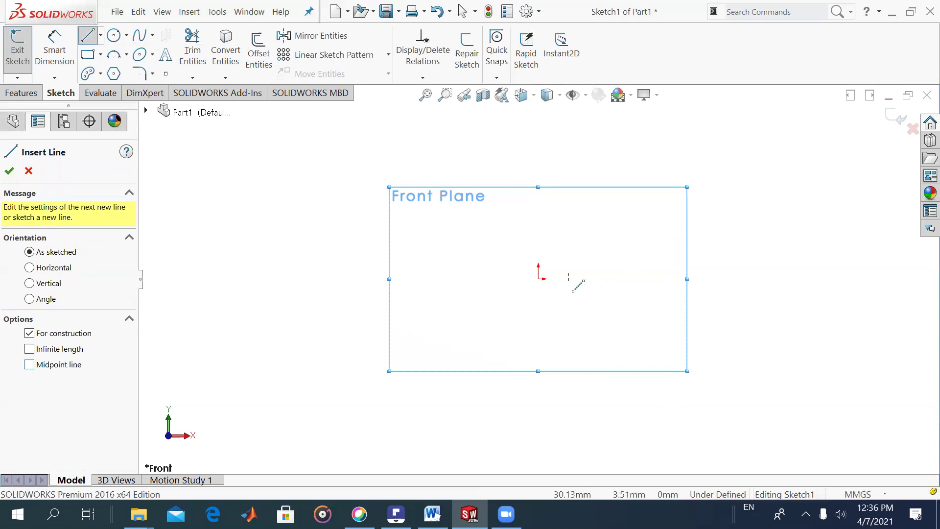
# Draw a centerline from the origin about 150 mm to the right.
pyautogui.click(539, 278)
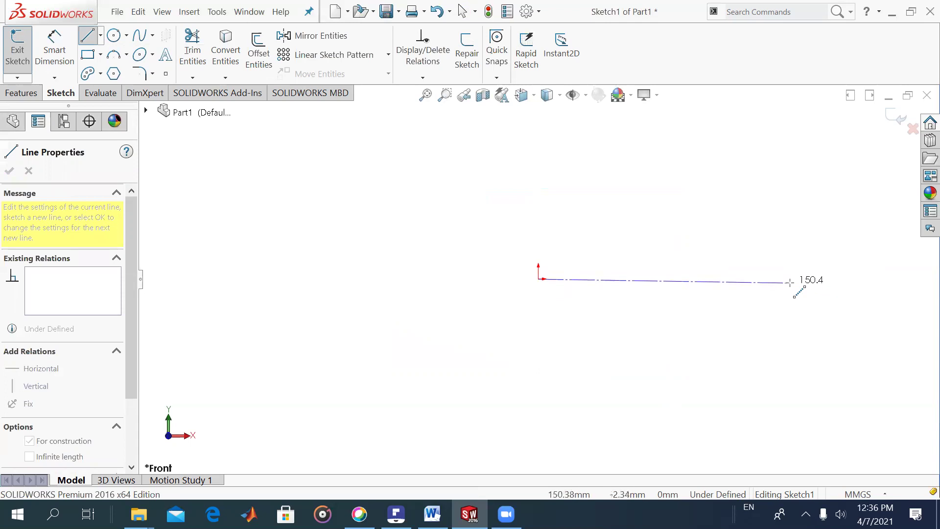
pyautogui.click(790, 283)
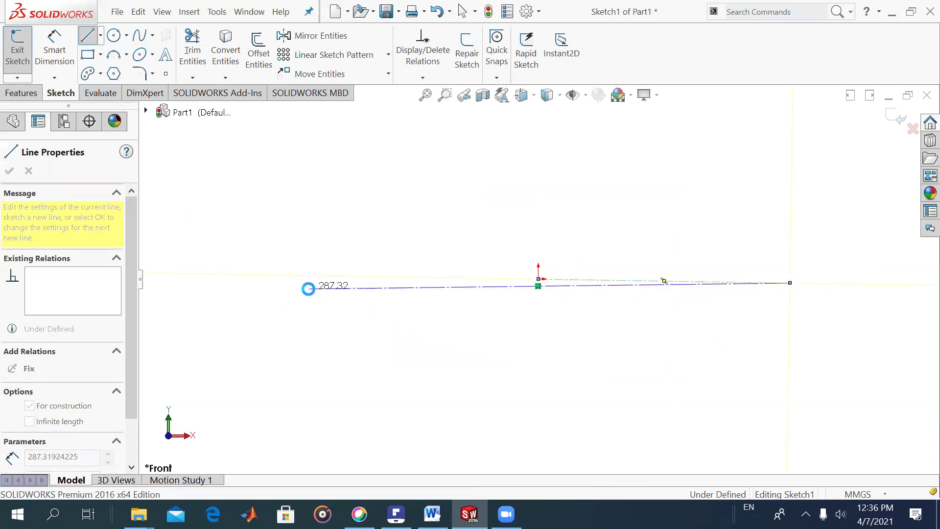
pyautogui.press('Escape')
pyautogui.press('Escape')
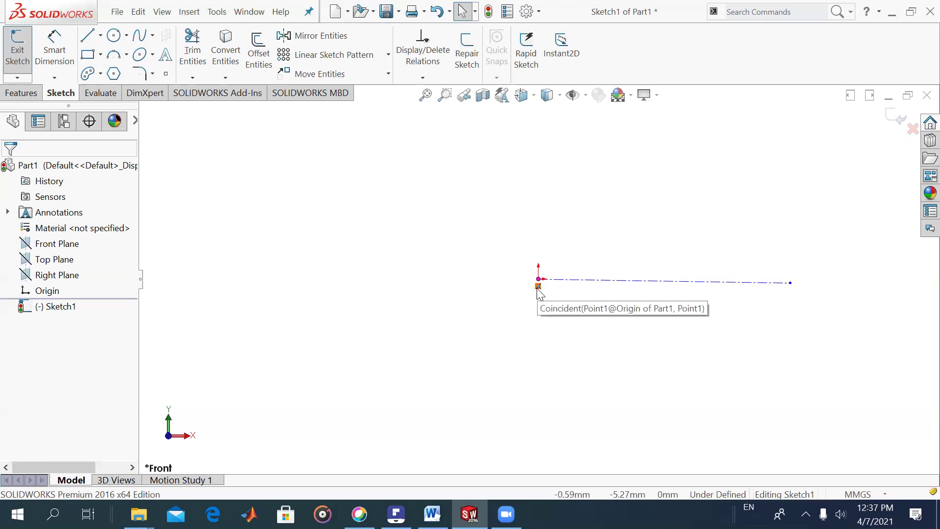
# Add a Horizontal relation to the 150 mm centerline and clear the selection.
pyautogui.click(537, 287)
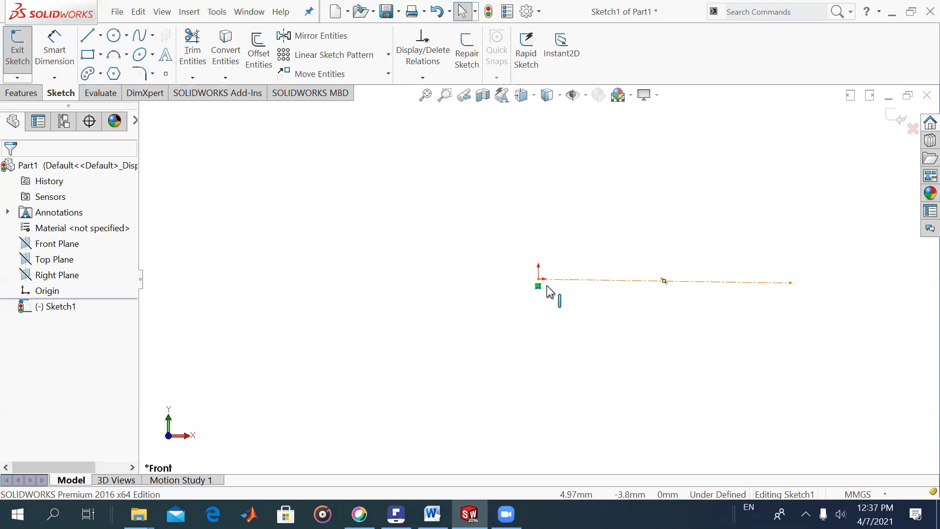
pyautogui.click(636, 281)
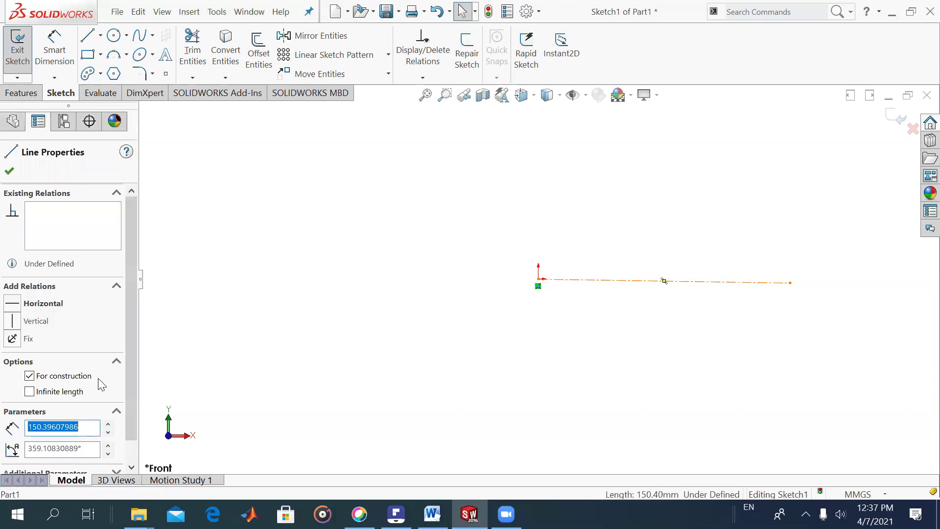
pyautogui.click(13, 304)
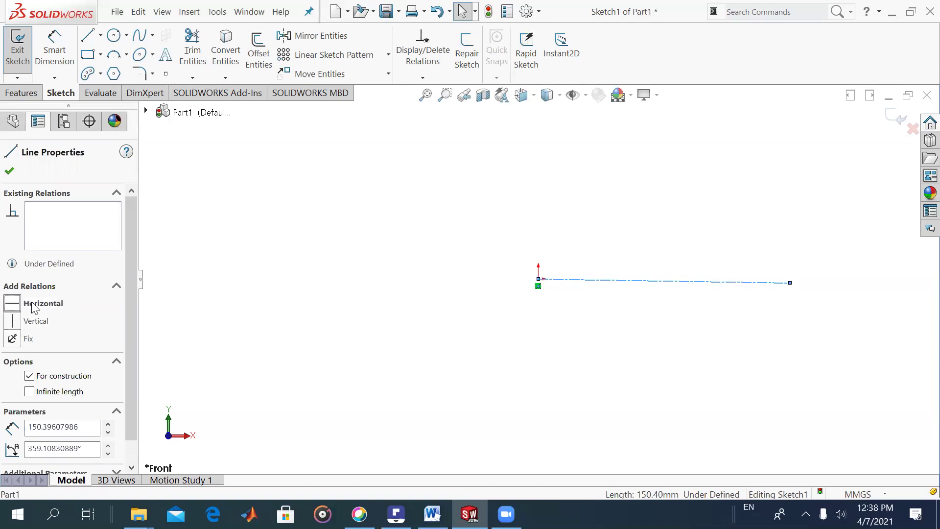
pyautogui.click(9, 171)
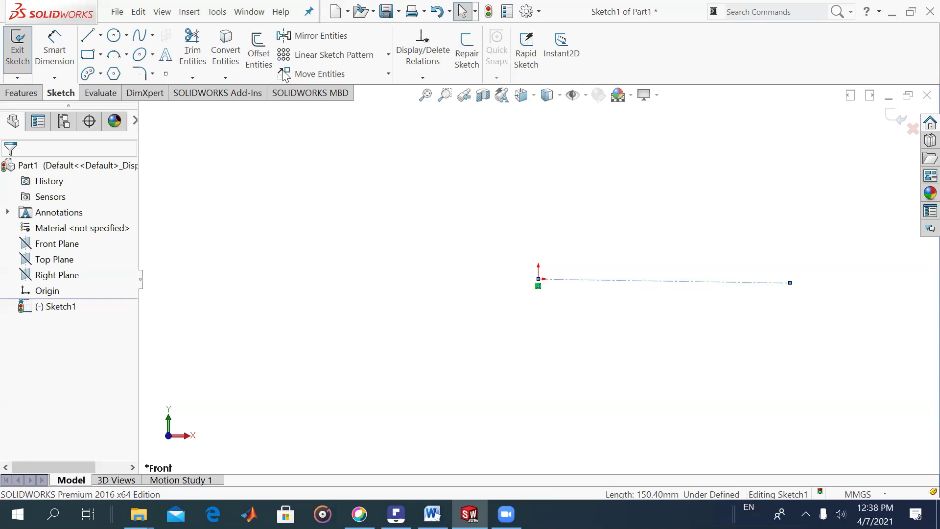
pyautogui.press('Escape')
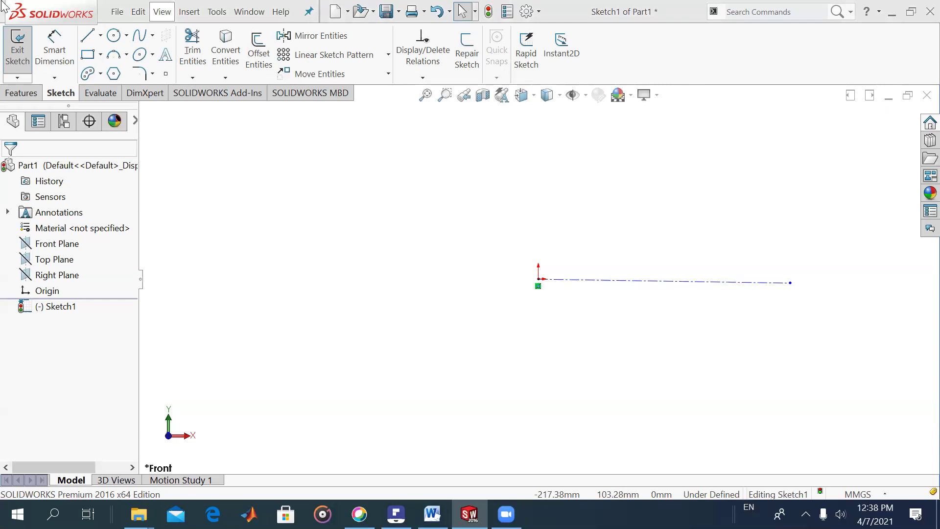
pyautogui.click(216, 13)
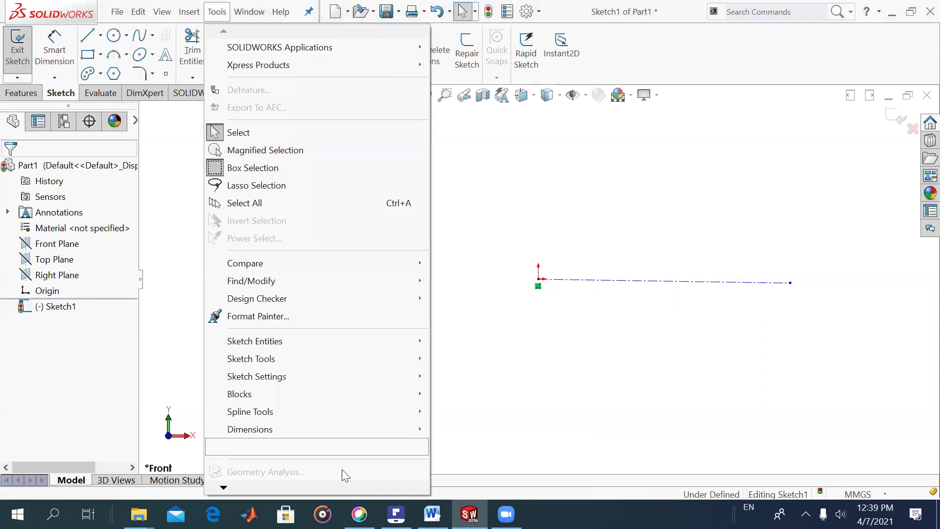
pyautogui.moveTo(223, 487)
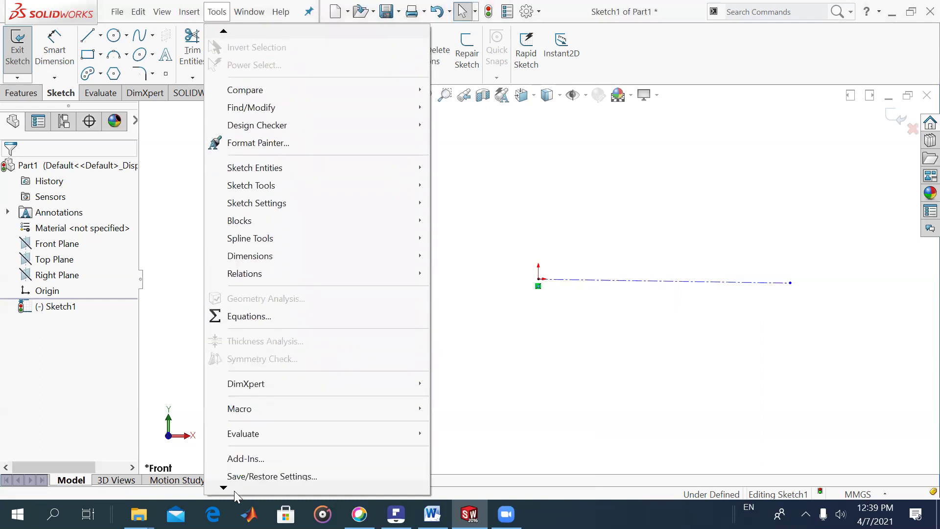
pyautogui.click(246, 456)
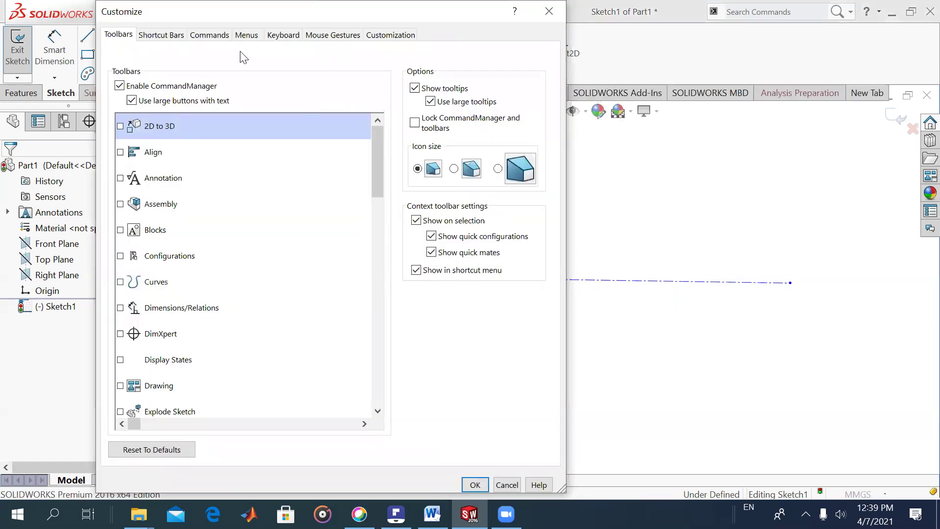
pyautogui.click(278, 35)
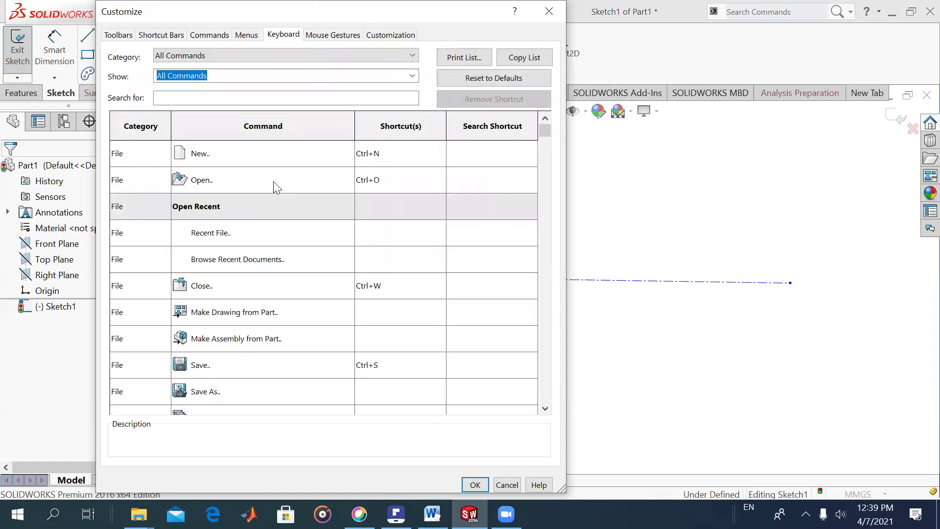
pyautogui.click(183, 102)
pyautogui.write('circ')
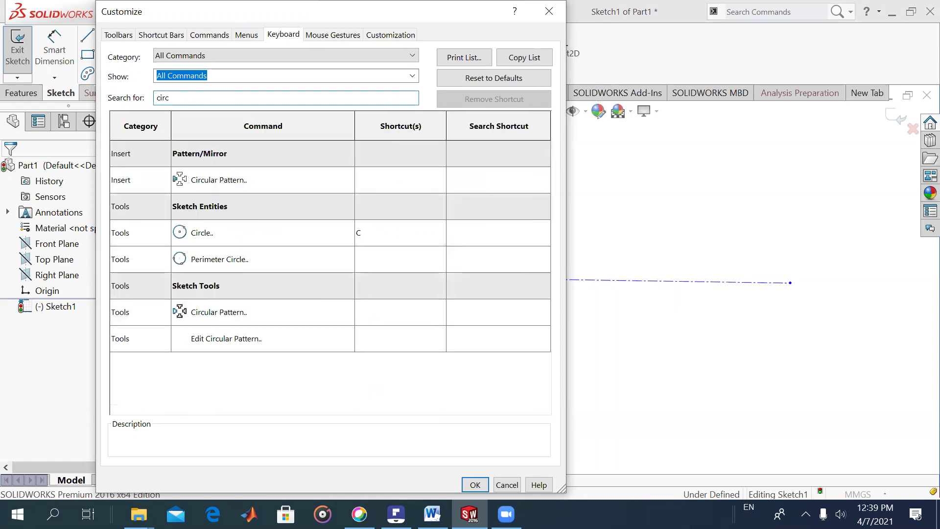
pyautogui.click(214, 234)
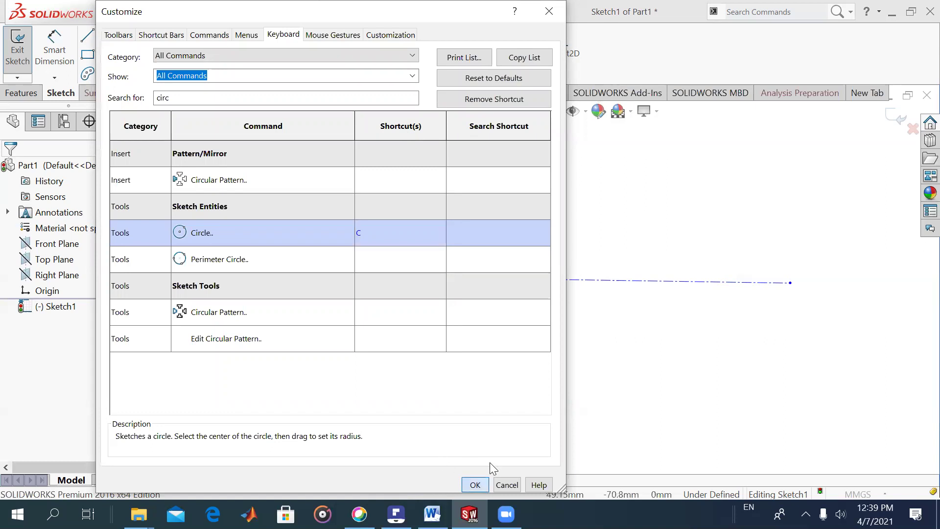
pyautogui.click(475, 485)
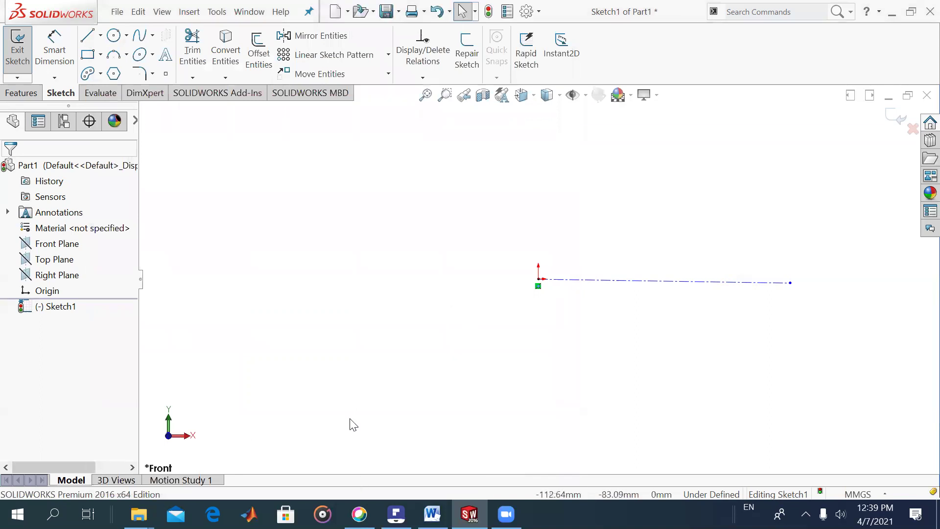
# Cancel the Circle tool and switch to Smart Dimension with a mouse gesture.
pyautogui.press('c')
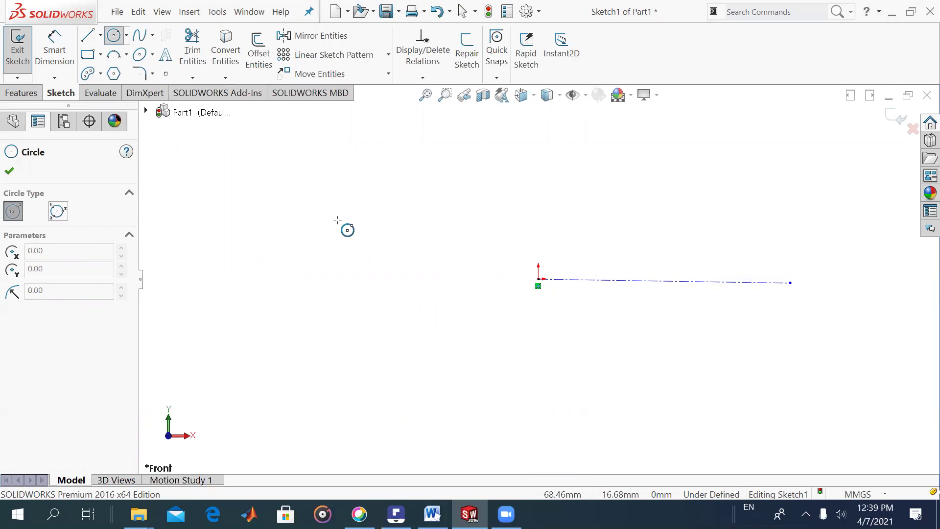
pyautogui.press('Escape')
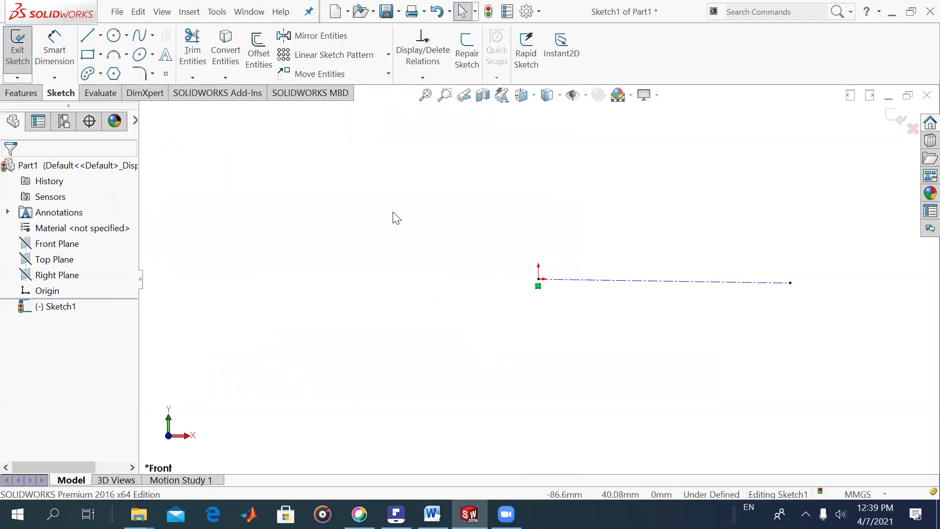
pyautogui.moveTo(422, 220); pyautogui.dragTo(443, 218, button='right')
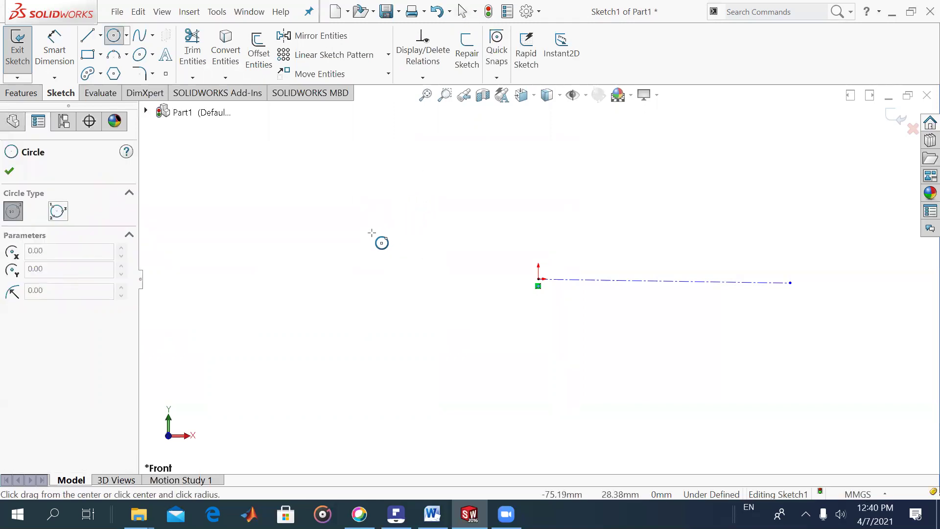
pyautogui.moveTo(391, 246); pyautogui.dragTo(391, 246, button='right')
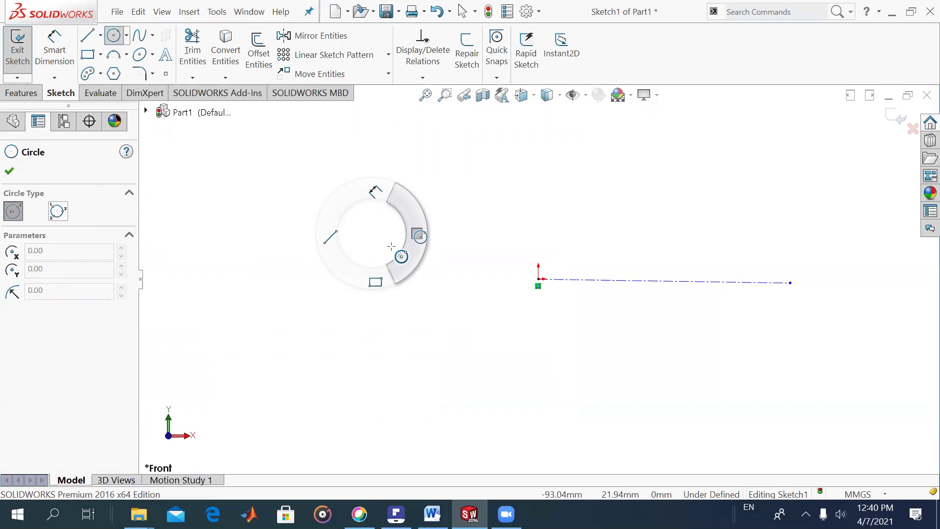
pyautogui.moveTo(391, 246); pyautogui.dragTo(381, 205, button='right')
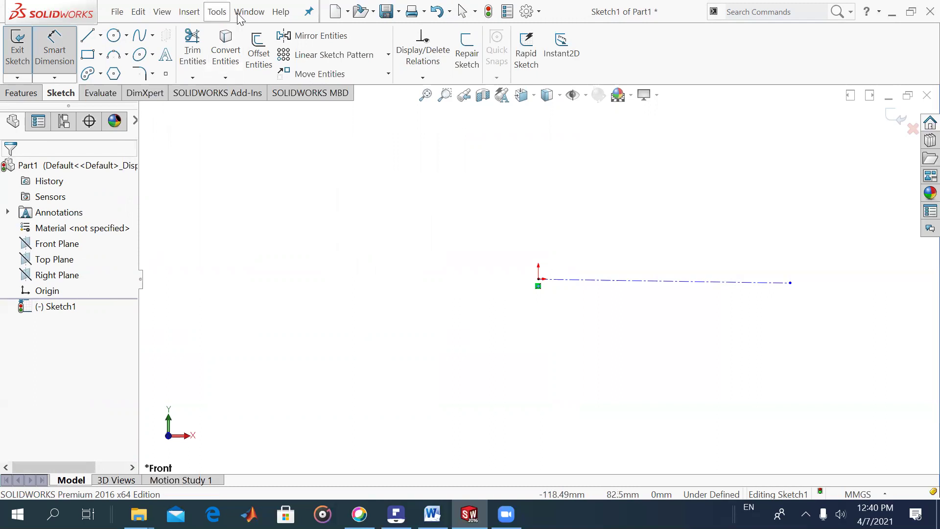
pyautogui.click(215, 15)
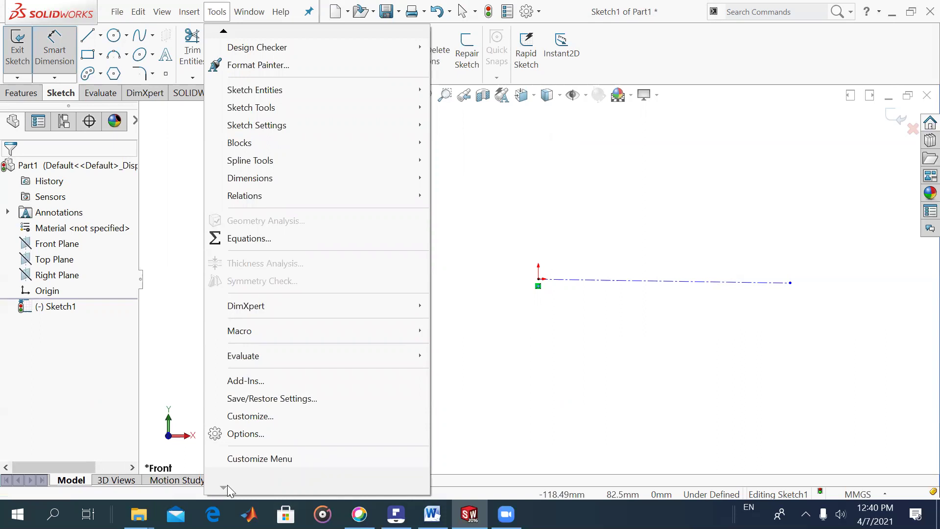
pyautogui.click(246, 416)
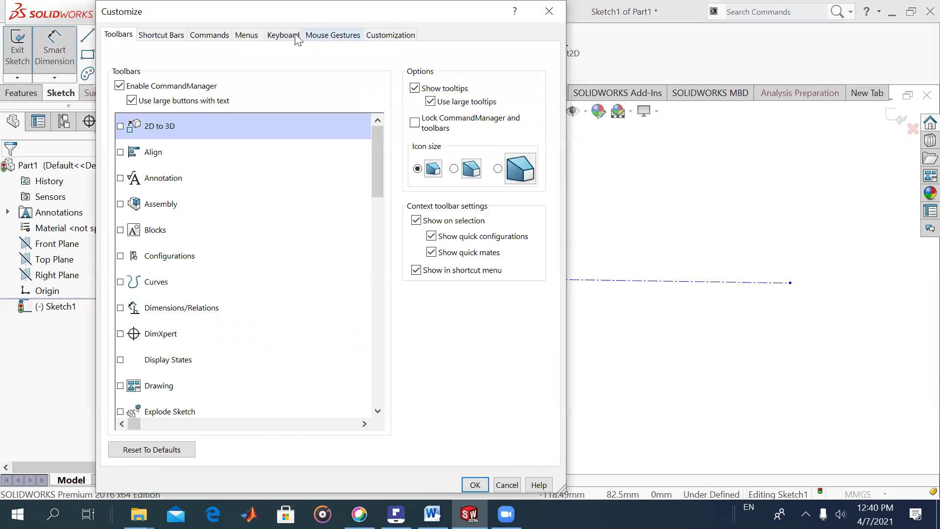
pyautogui.click(295, 35)
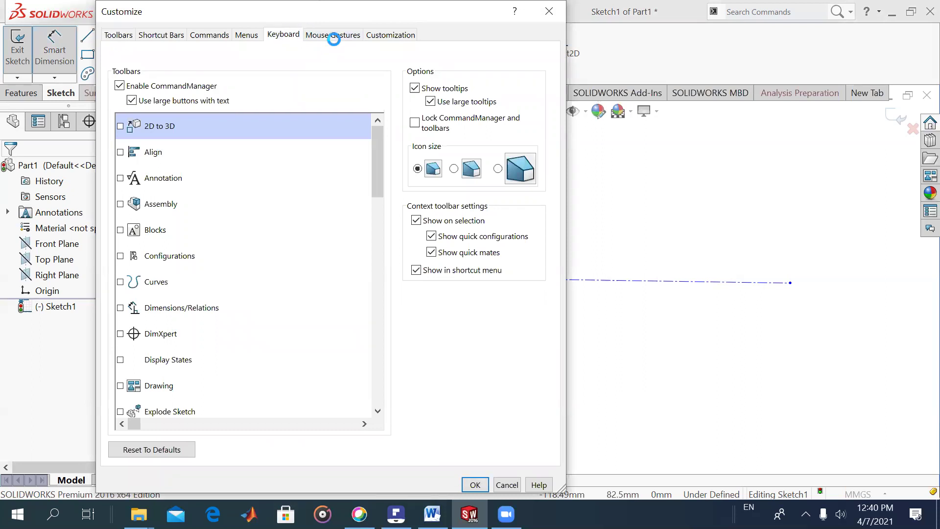
pyautogui.click(335, 36)
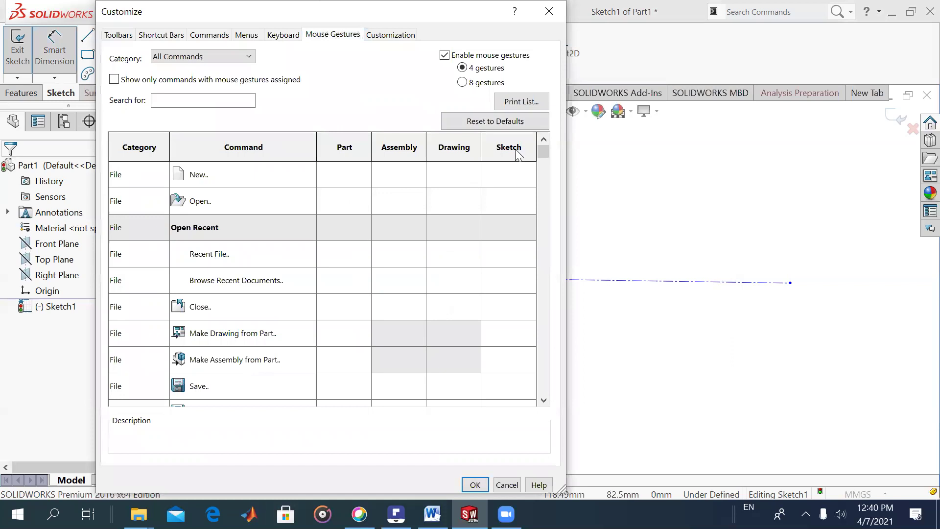
pyautogui.click(517, 153)
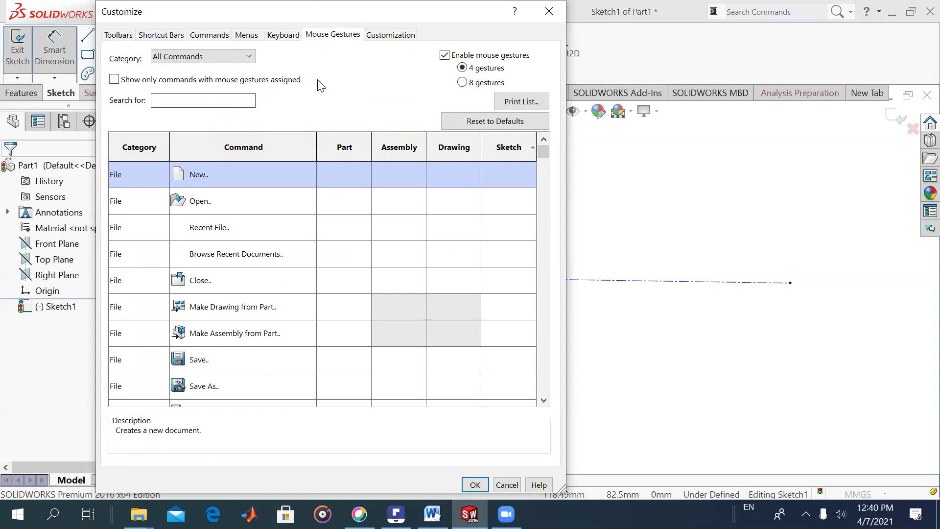
pyautogui.click(115, 80)
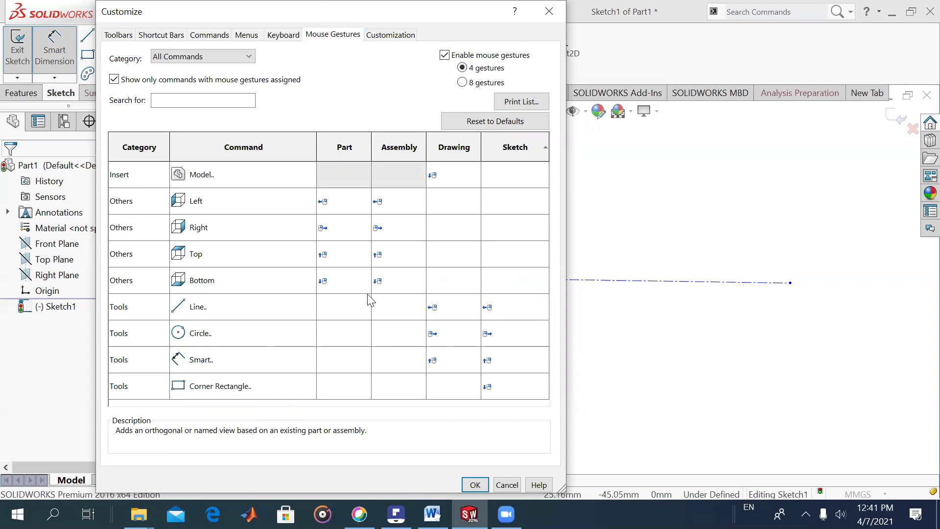
pyautogui.click(461, 83)
pyautogui.moveTo(539, 191); pyautogui.dragTo(548, 330)
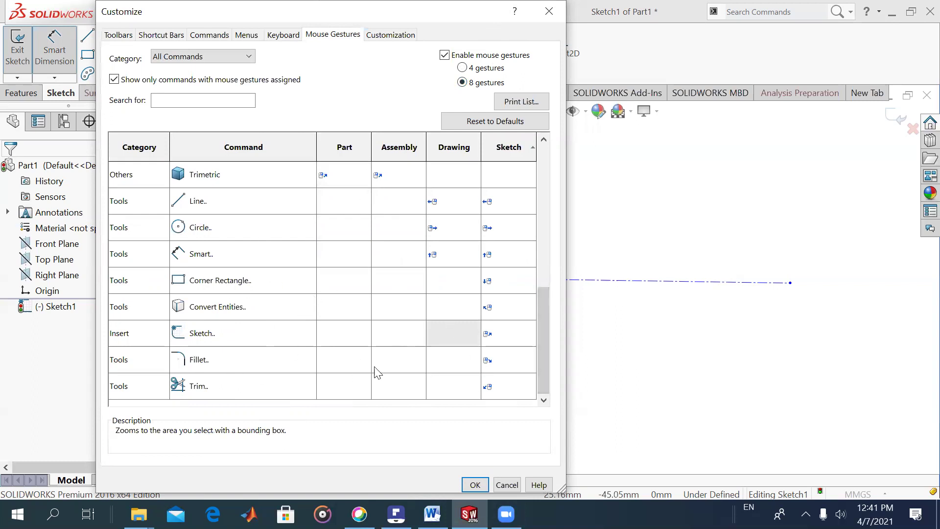
pyautogui.click(463, 68)
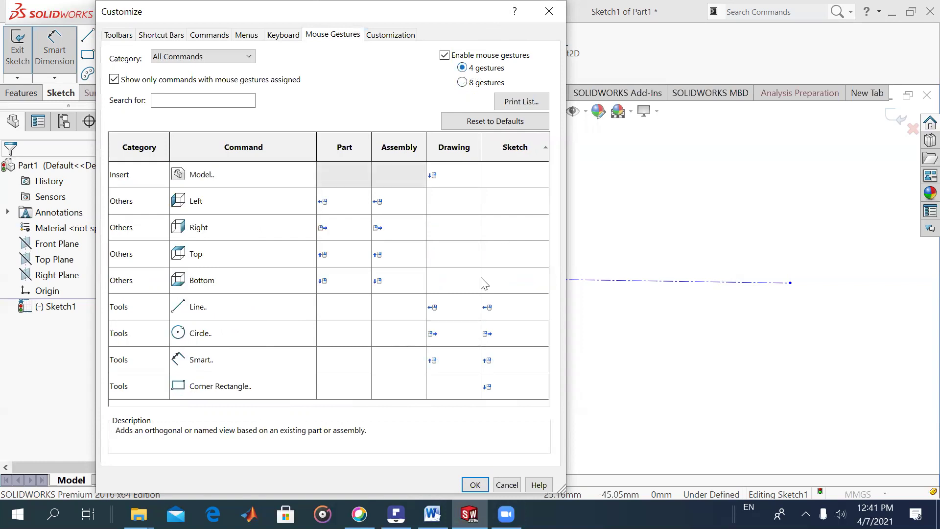
pyautogui.click(505, 483)
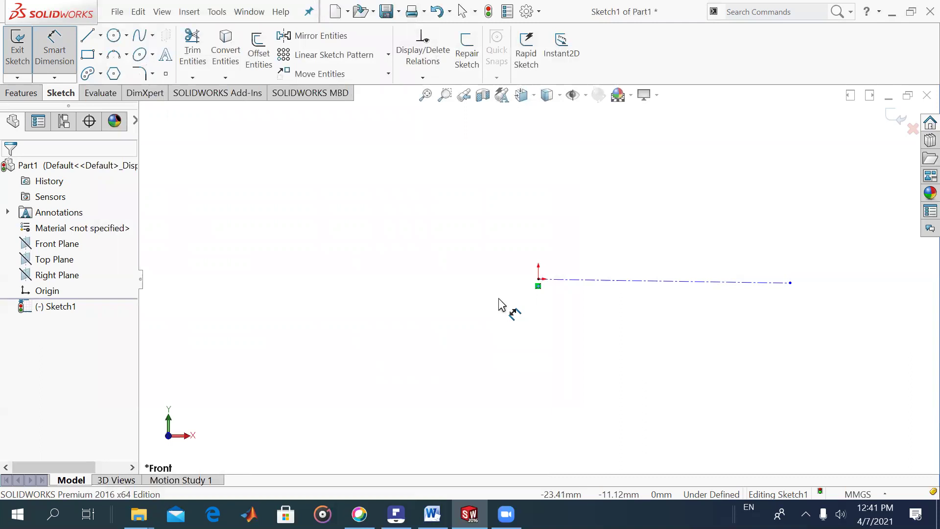
# Leave dimensioning and delete the centerline, leaving only the origin.
pyautogui.press('Escape')
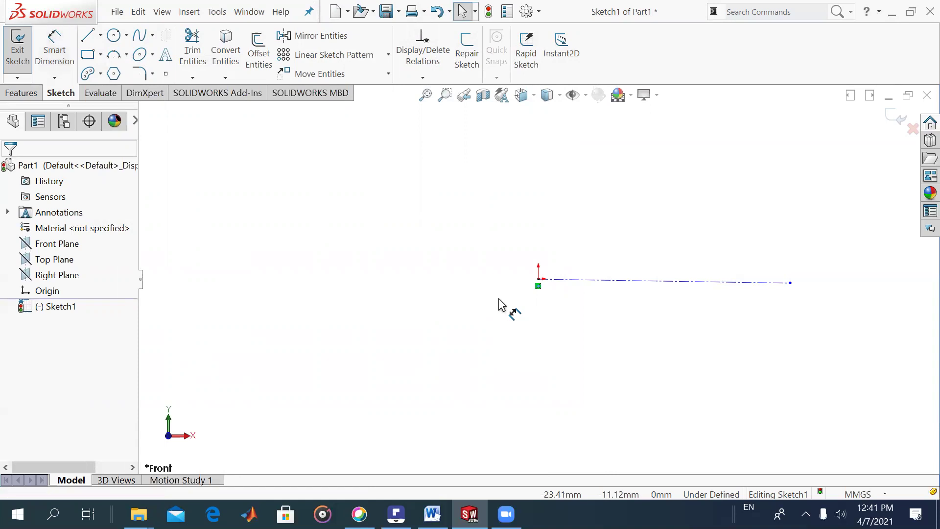
pyautogui.press('s')
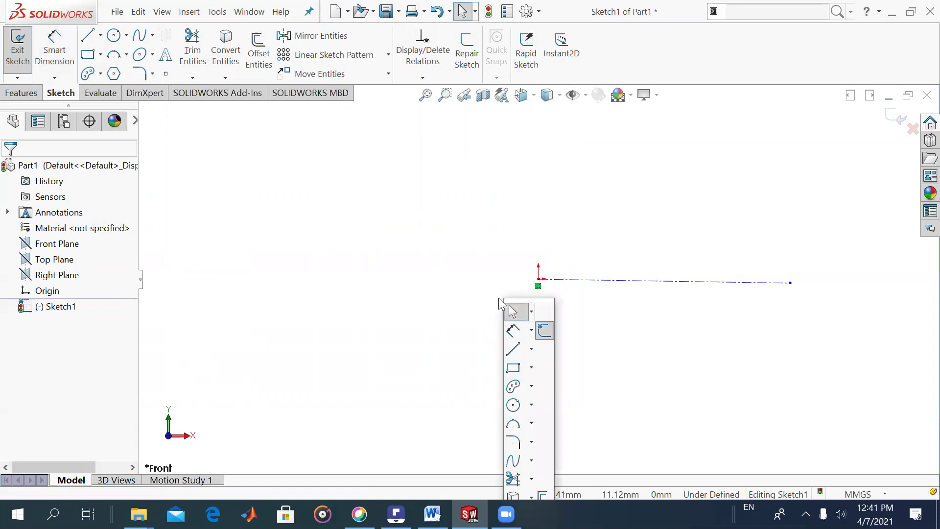
pyautogui.click(499, 300)
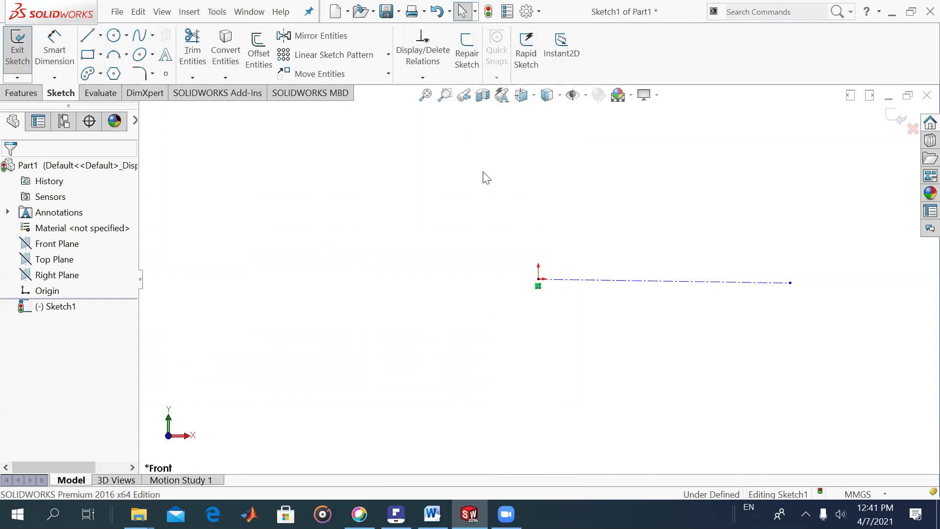
pyautogui.press('s')
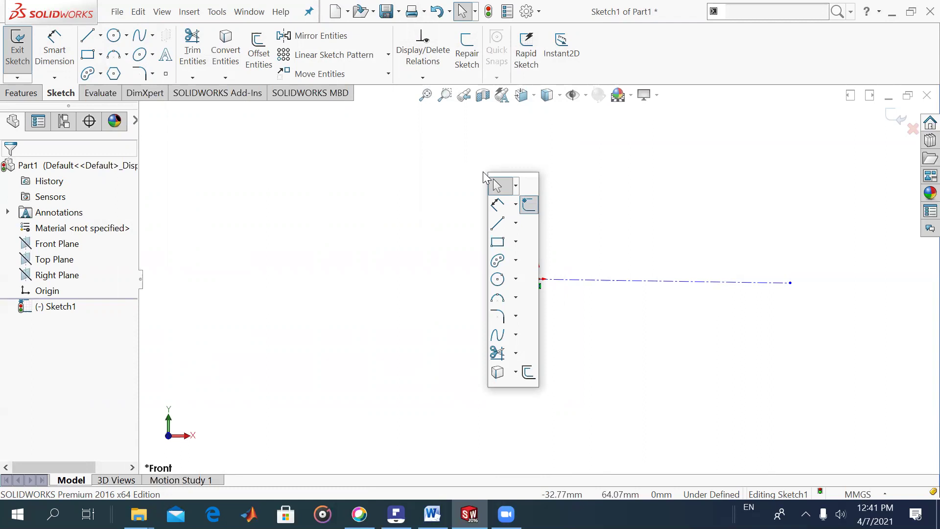
pyautogui.click(338, 219)
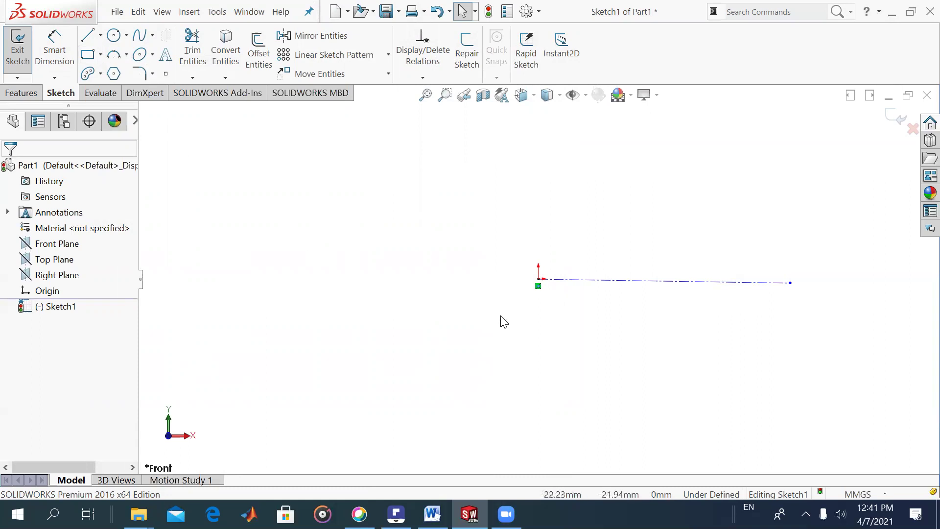
pyautogui.hotkey('ctrl', 'a')
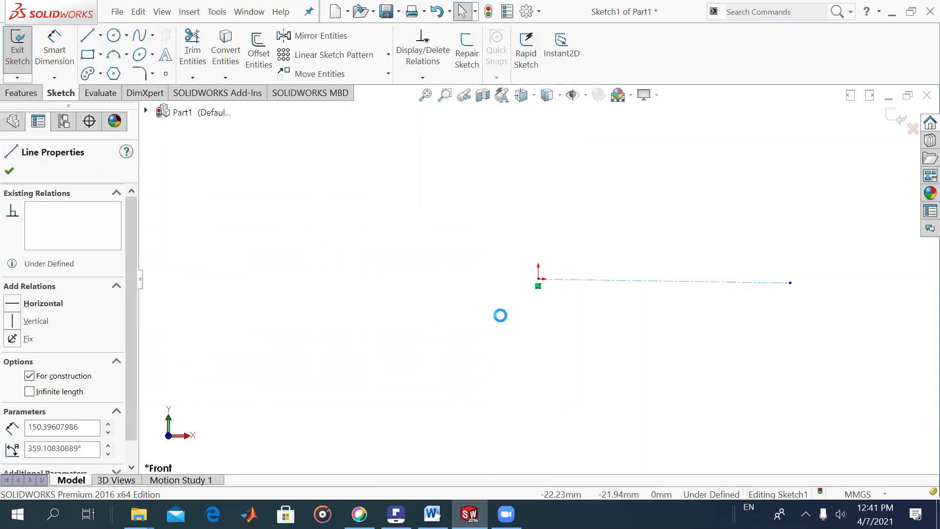
pyautogui.press('Delete')
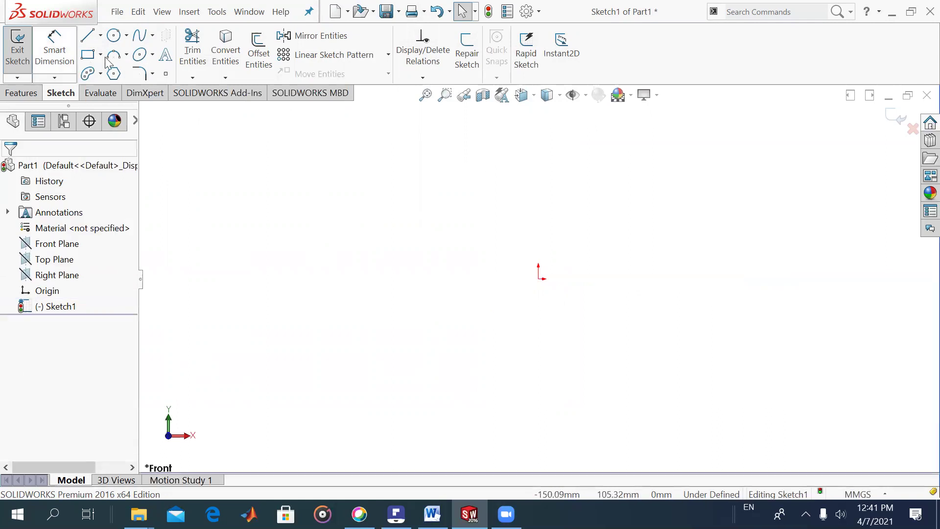
# Draw a corner rectangle from the origin to a point up and right.
pyautogui.click(100, 54)
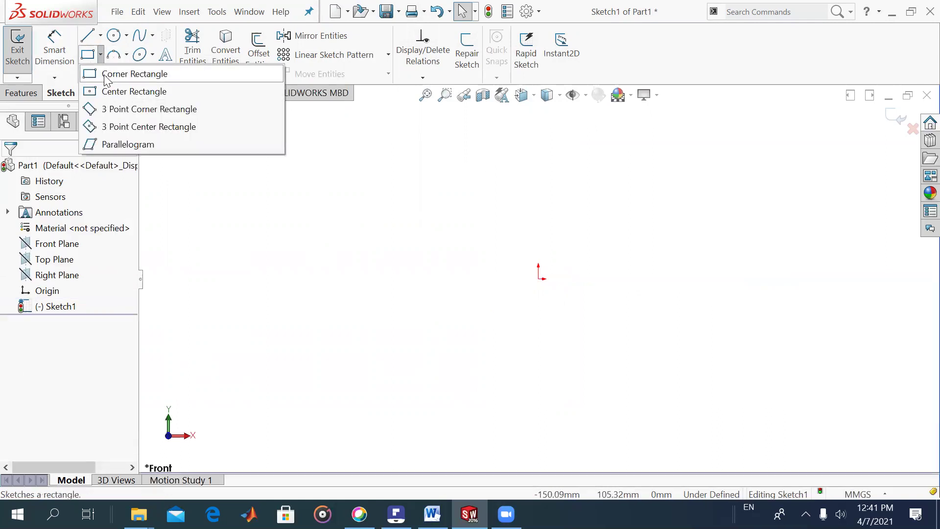
pyautogui.click(120, 74)
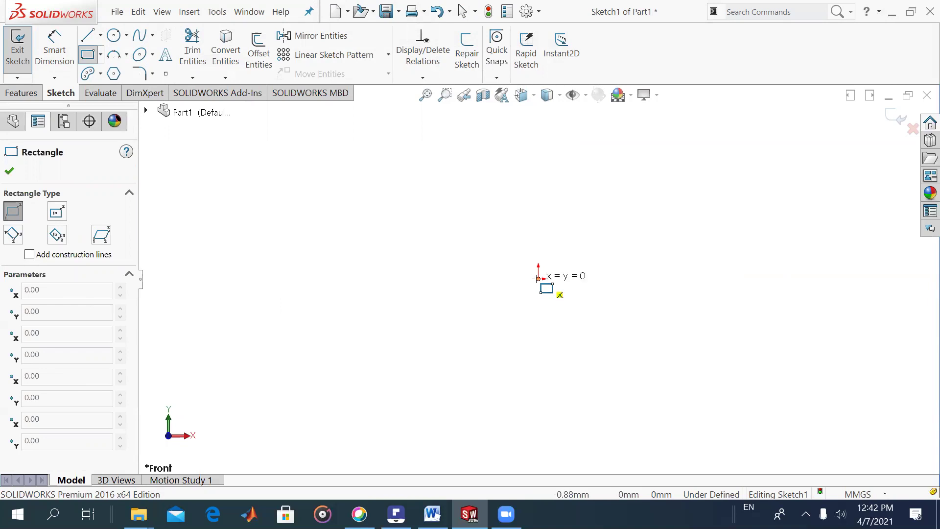
pyautogui.click(538, 278)
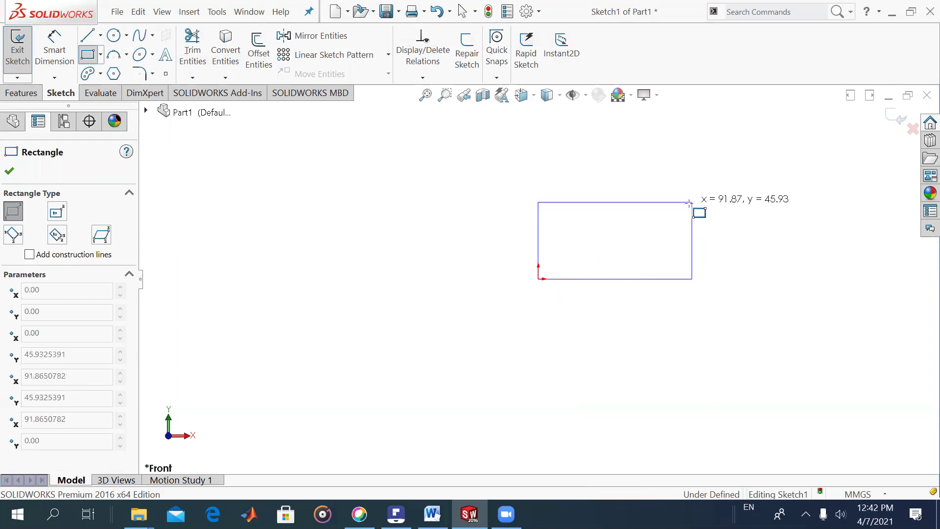
pyautogui.click(690, 202)
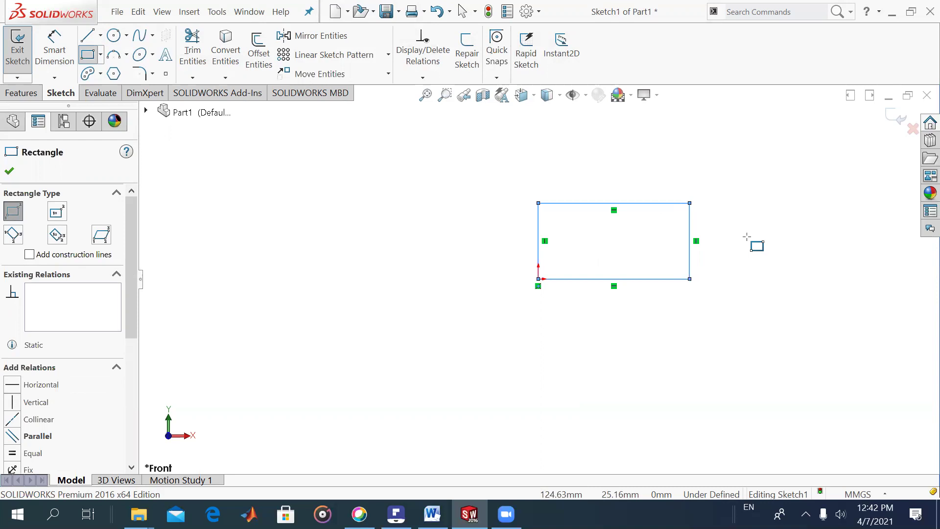
pyautogui.click(8, 171)
pyautogui.click(54, 49)
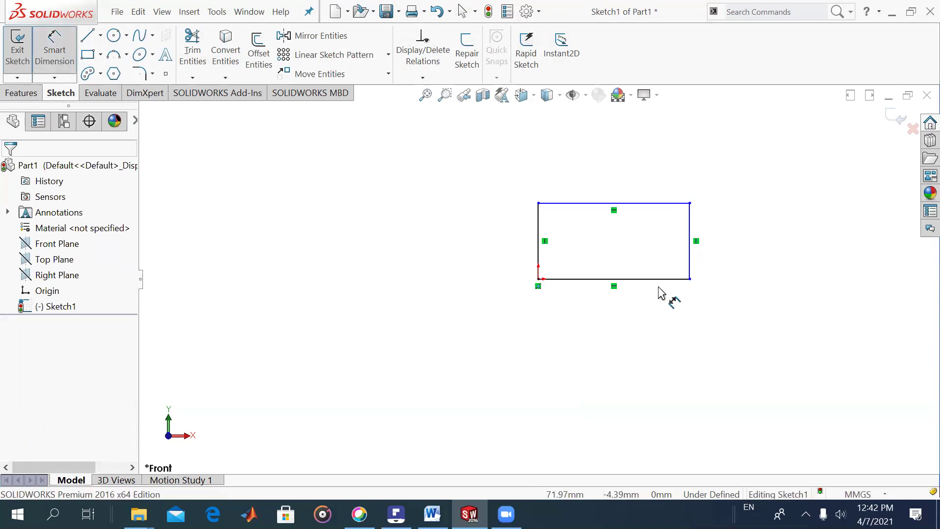
# Dimension the rectangle's bottom edge 200 and its right edge 100.
pyautogui.click(644, 279)
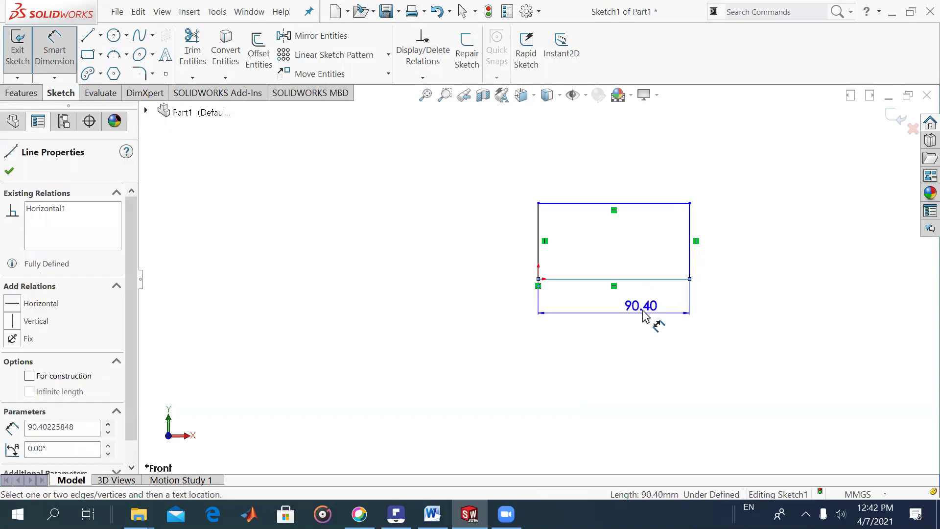
pyautogui.click(646, 321)
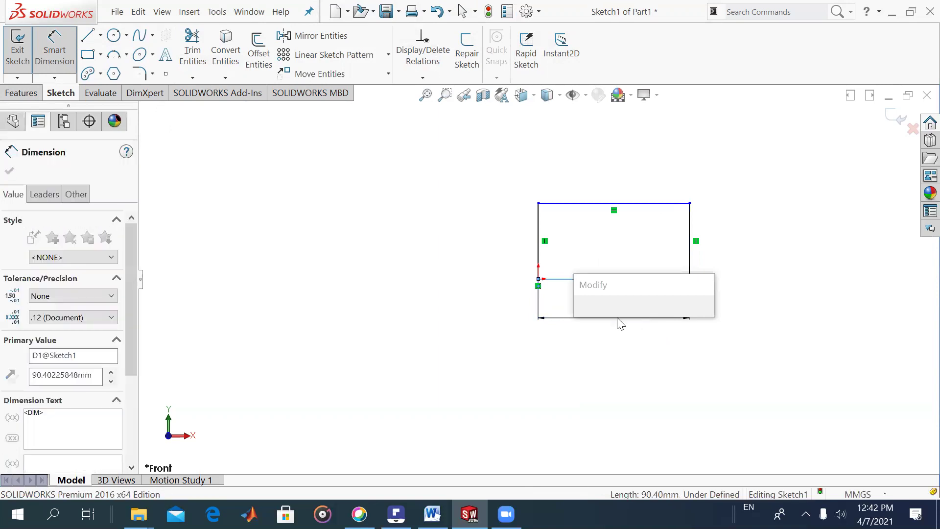
pyautogui.write('200')
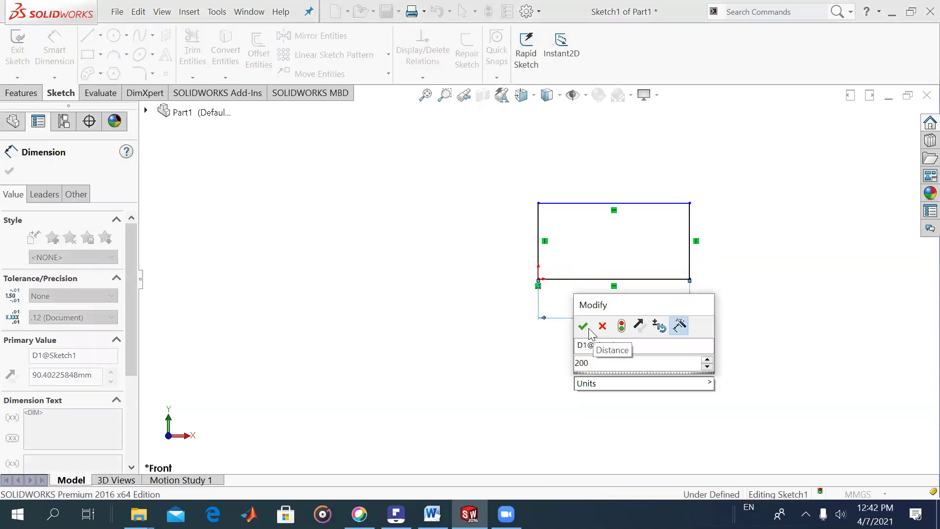
pyautogui.press('Return')
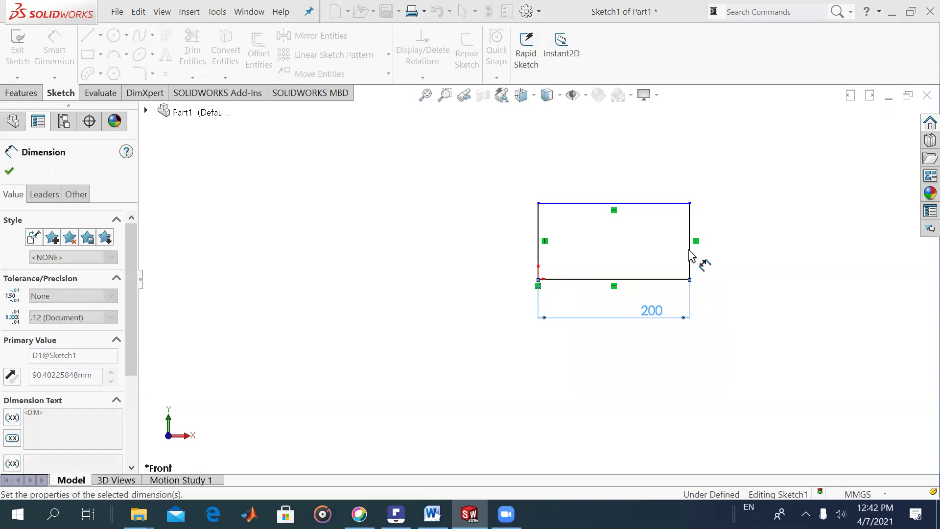
pyautogui.click(728, 258)
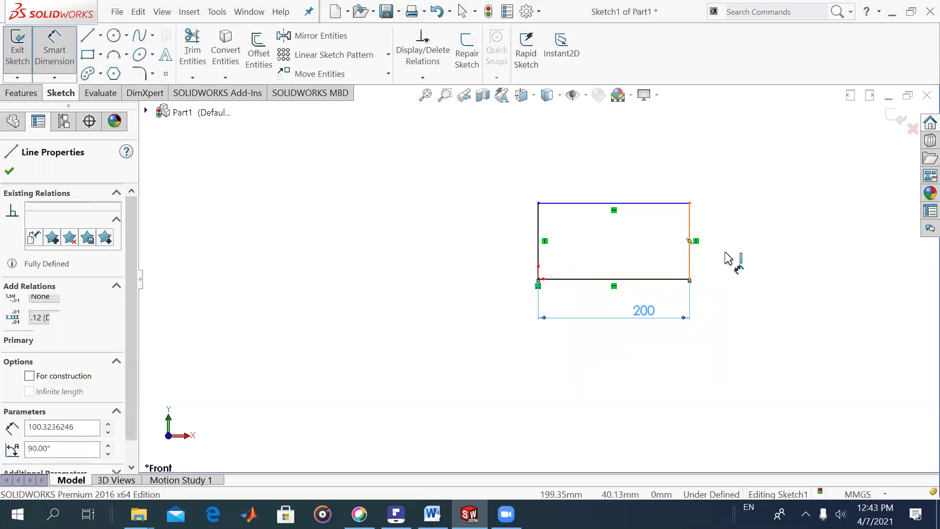
pyautogui.click(727, 254)
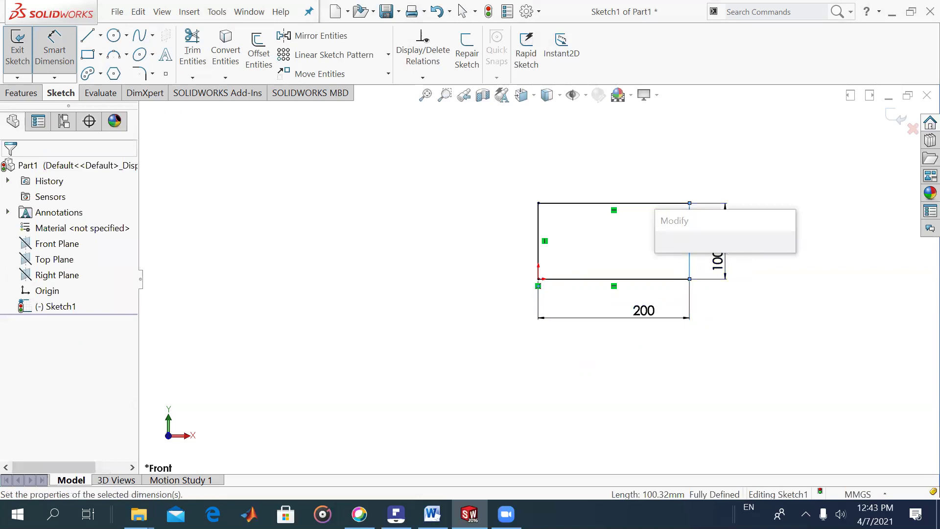
pyautogui.write('100')
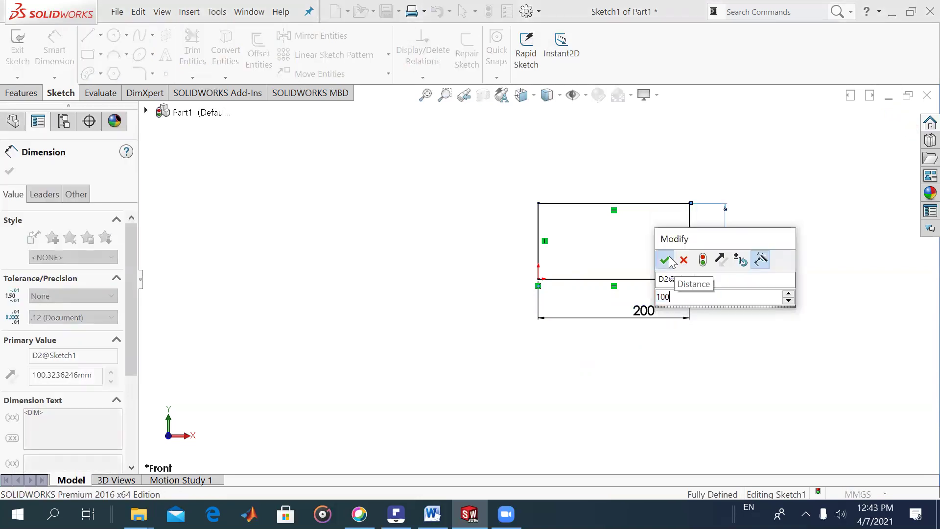
pyautogui.click(667, 260)
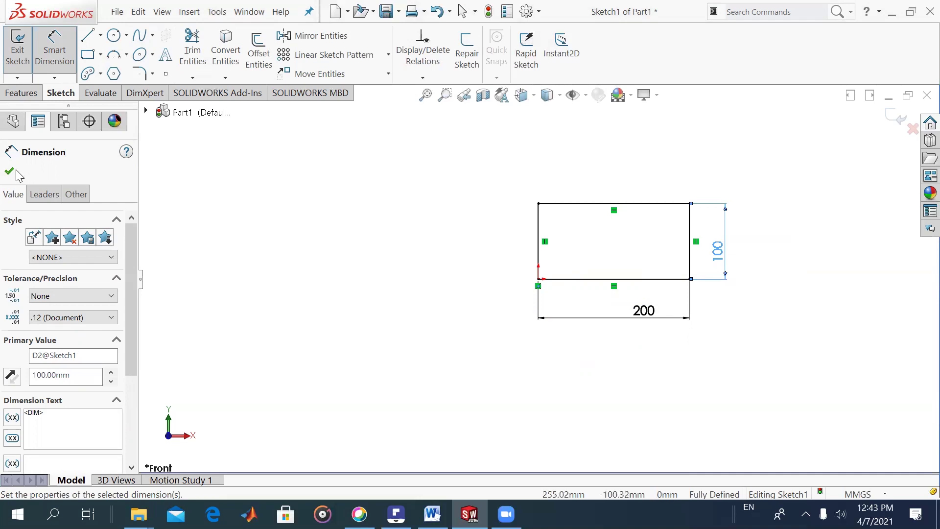
pyautogui.click(74, 75)
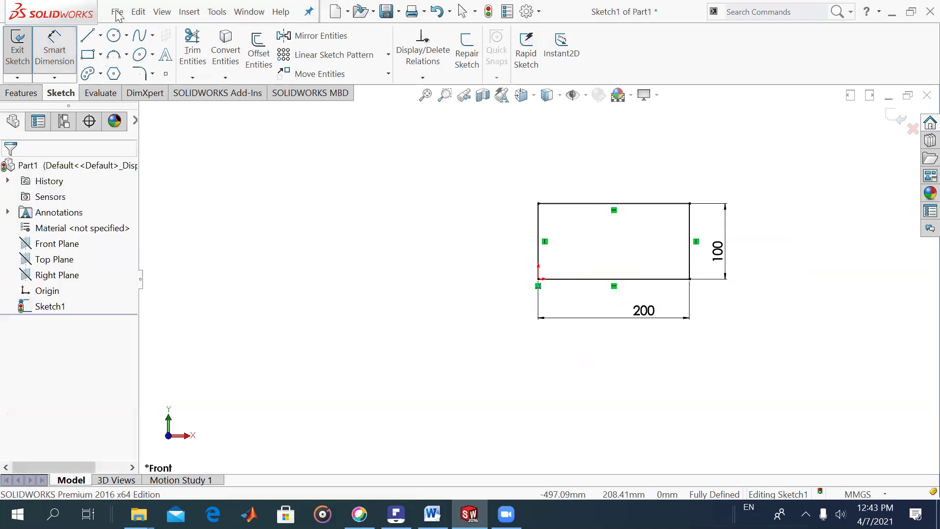
pyautogui.click(114, 53)
pyautogui.click(100, 54)
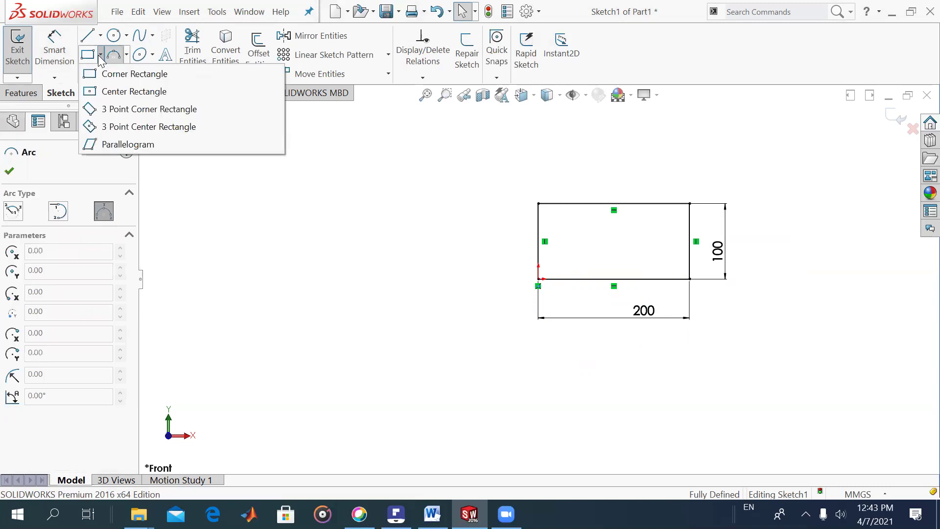
pyautogui.click(117, 92)
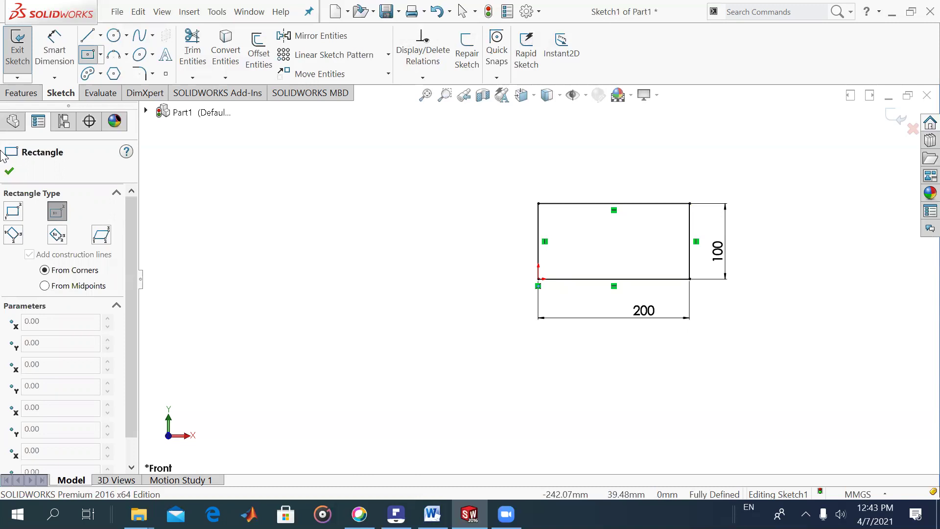
pyautogui.press('Escape')
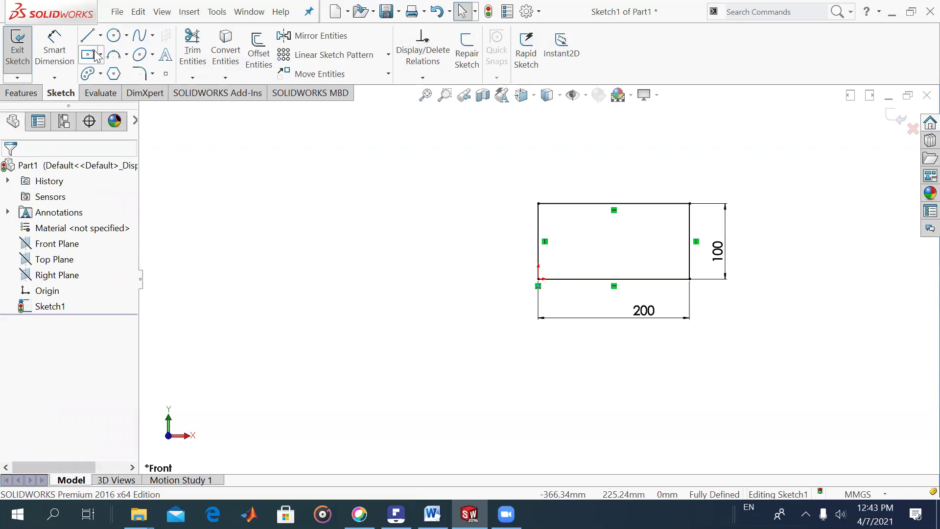
pyautogui.press('Return')
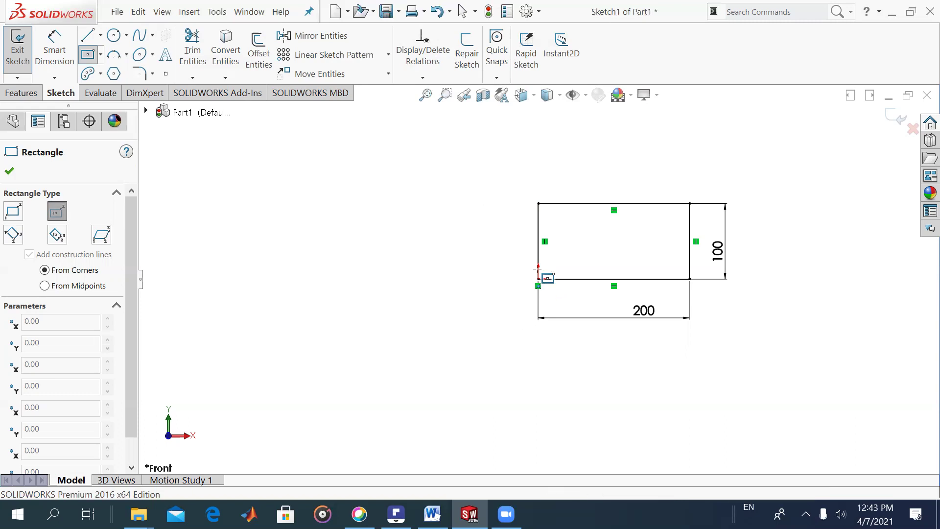
pyautogui.click(538, 279)
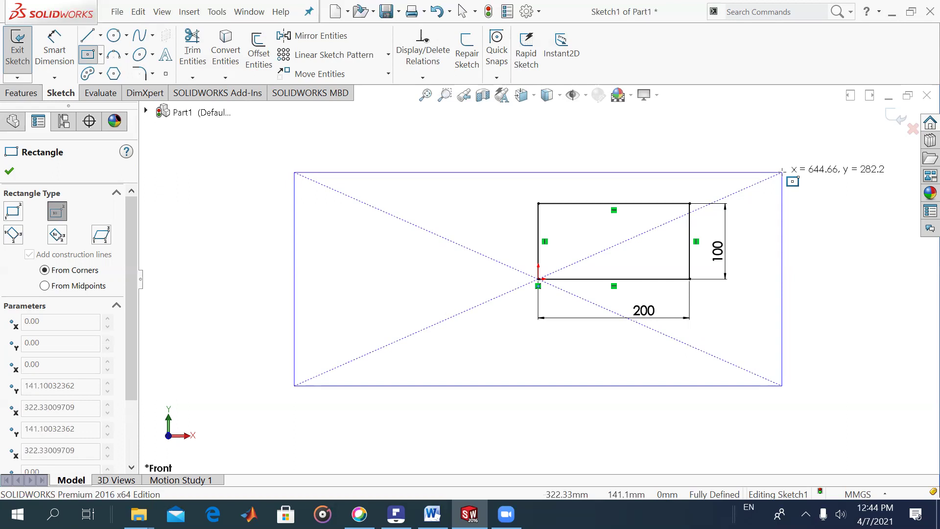
pyautogui.press('Escape')
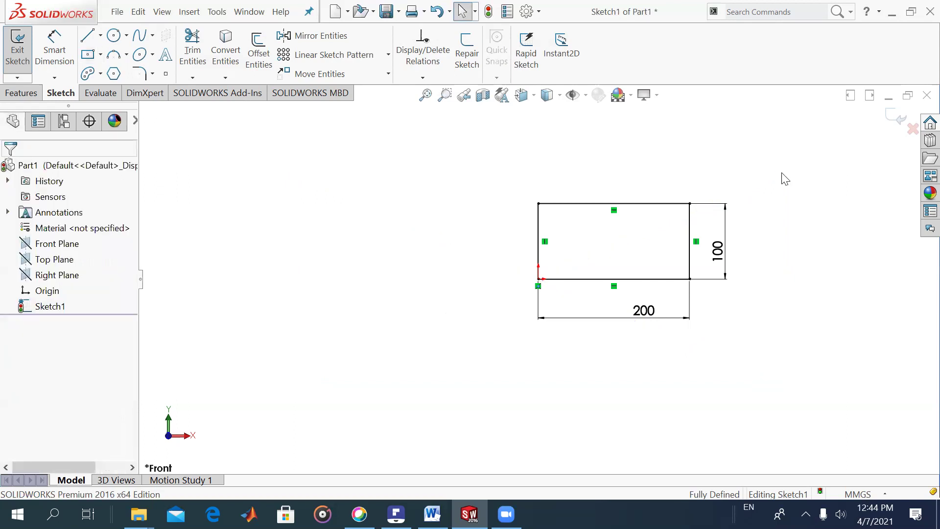
# Select Parallelogram from the rectangle dropdown and activate it.
pyautogui.click(100, 55)
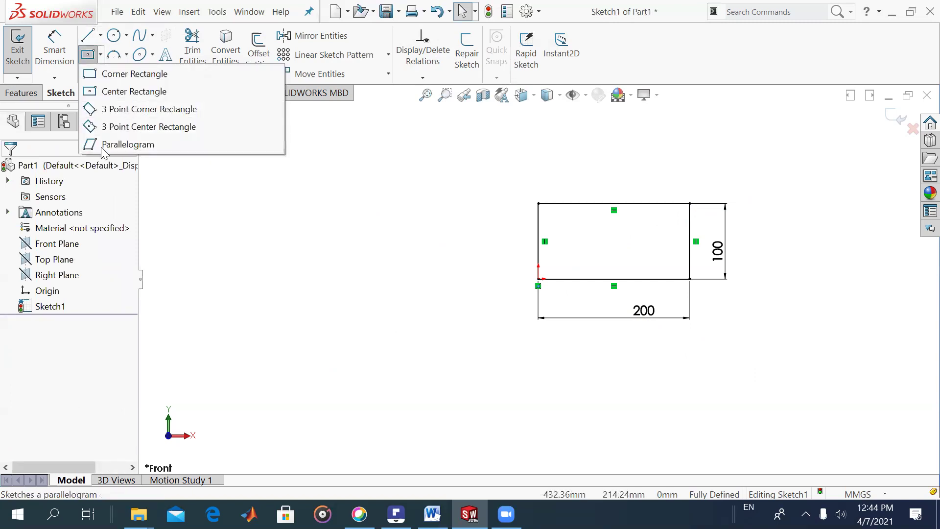
pyautogui.click(98, 144)
pyautogui.click(89, 54)
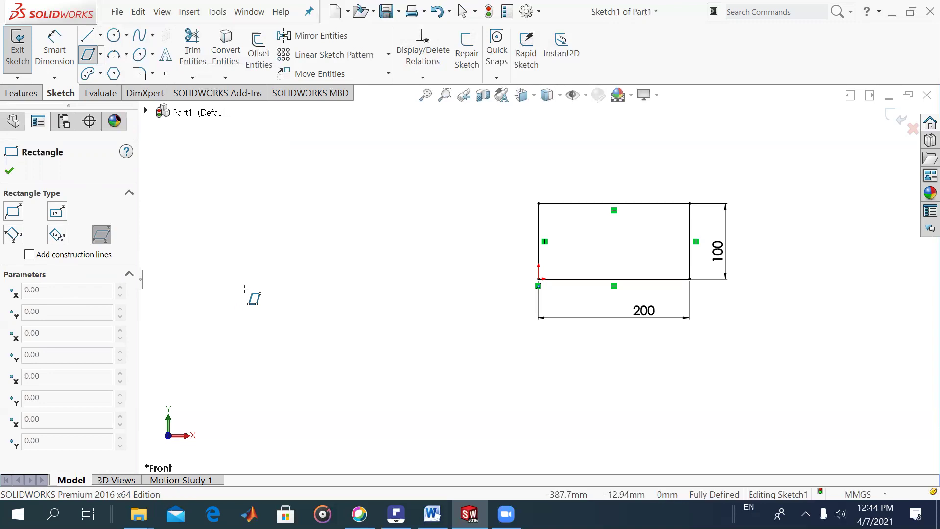
# Draw a slanted parallelogram with a horizontal bottom edge left of the 200×100 rectangle.
pyautogui.click(244, 289)
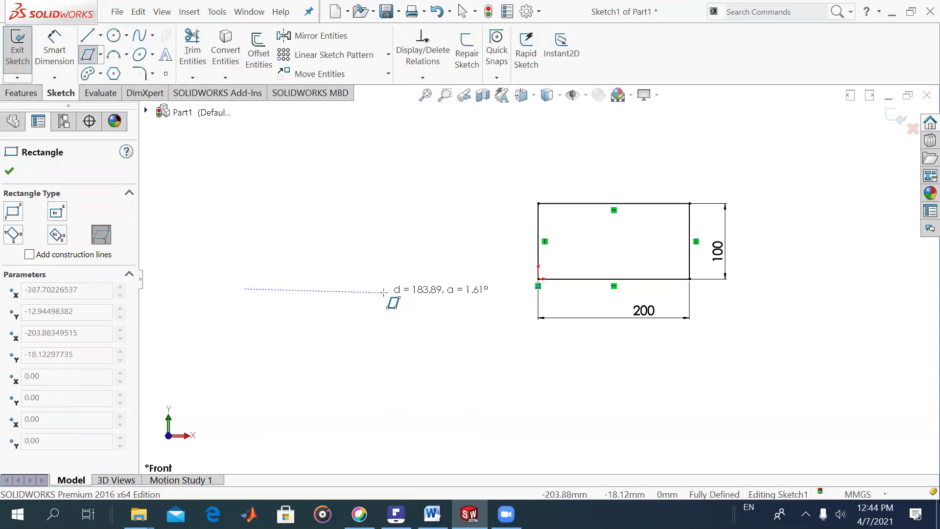
pyautogui.click(386, 288)
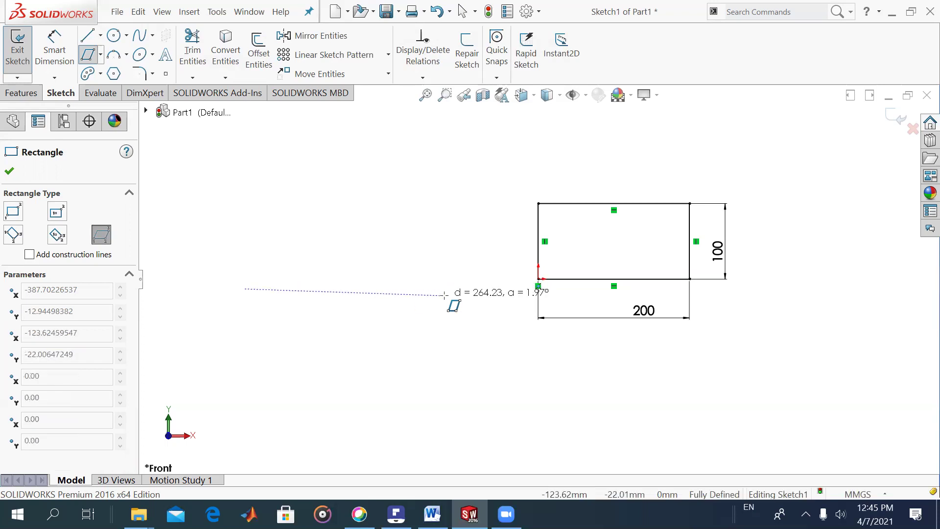
pyautogui.click(443, 288)
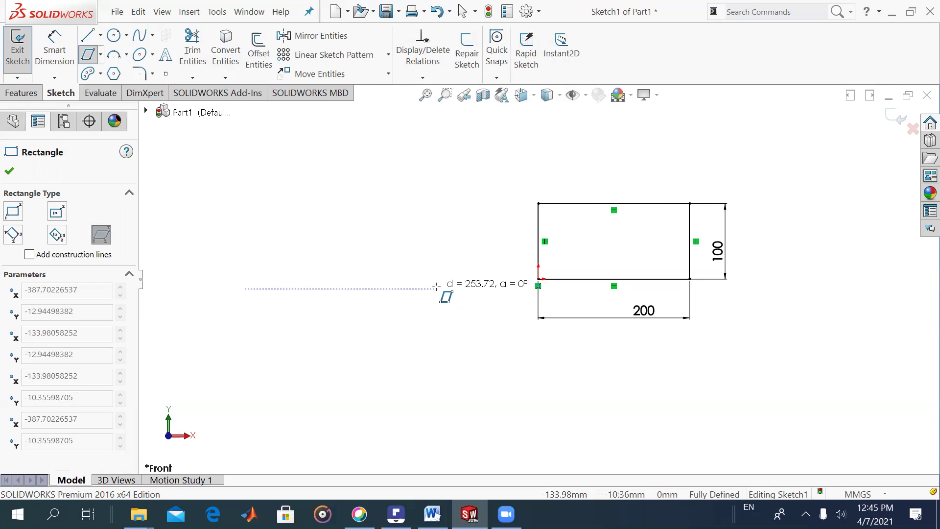
pyautogui.click(437, 287)
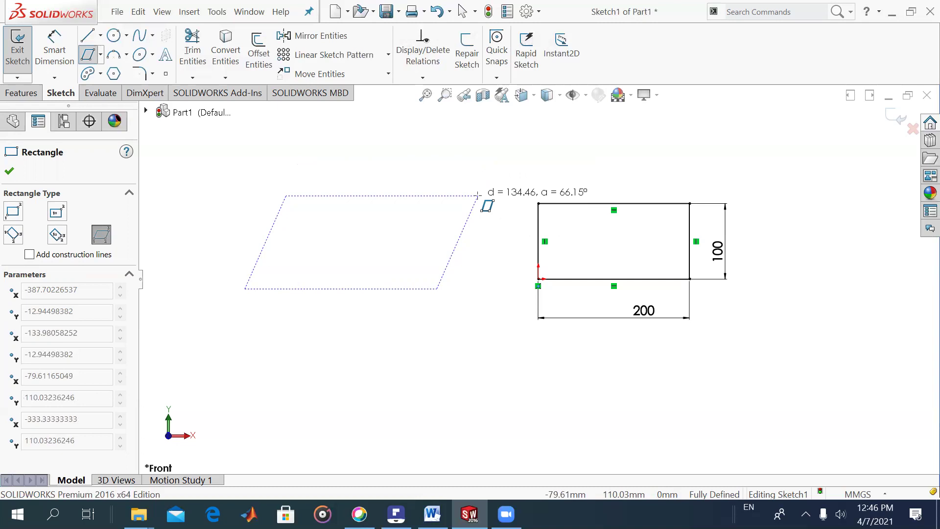
pyautogui.click(478, 196)
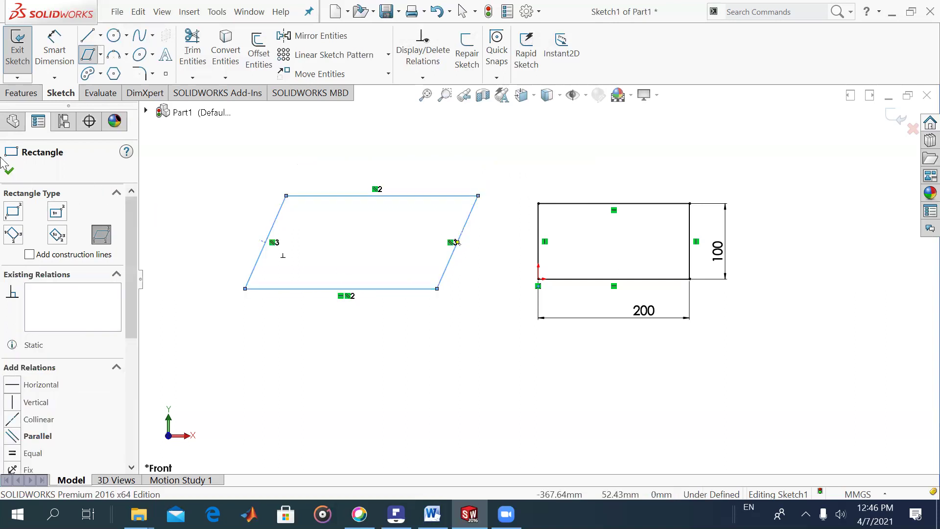
pyautogui.click(8, 170)
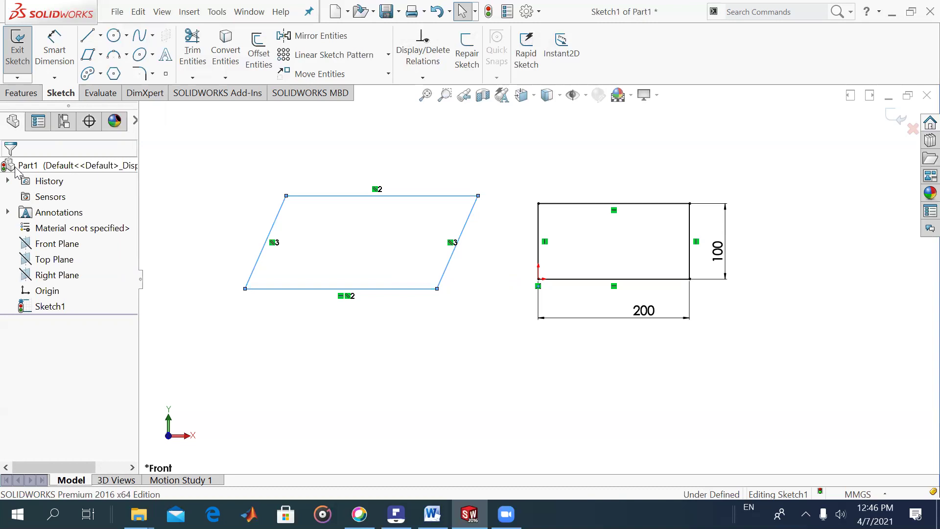
# Give the parallelogram's bottom edge a 250 length dimension.
pyautogui.click(55, 49)
pyautogui.click(406, 289)
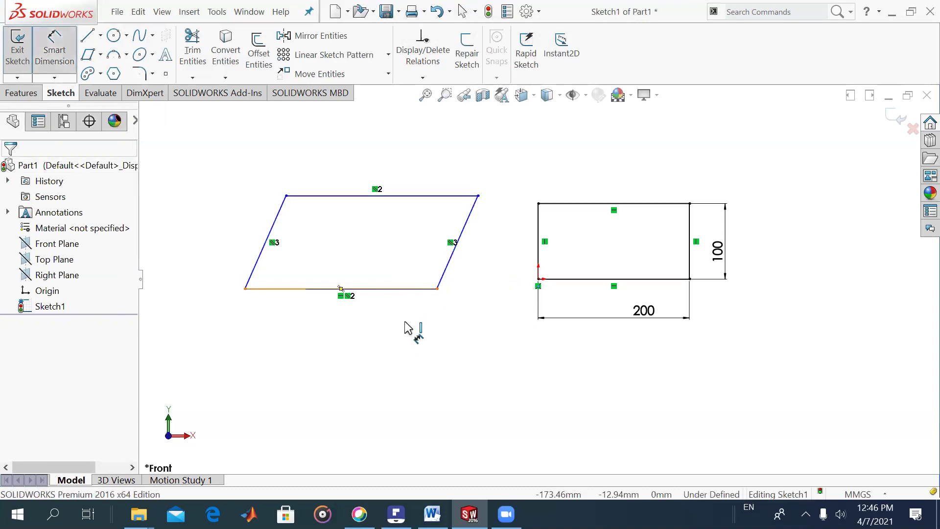
pyautogui.click(378, 340)
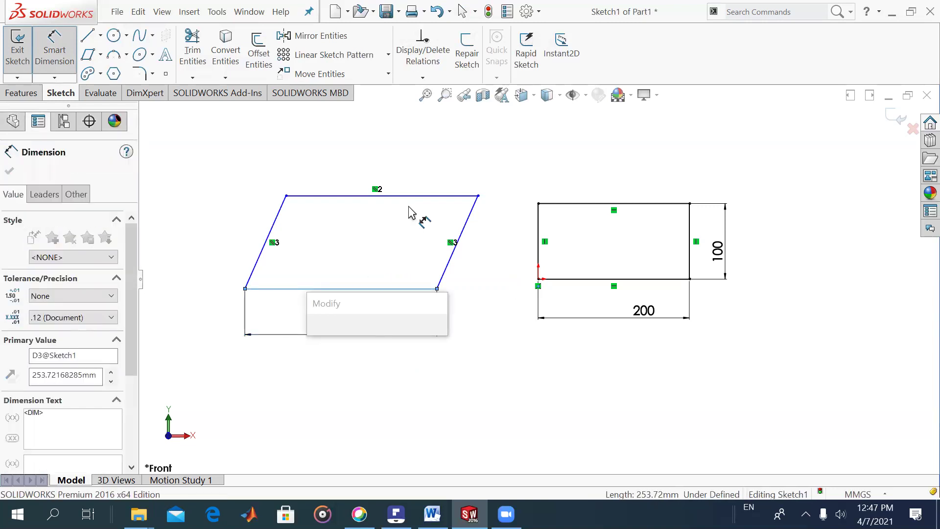
pyautogui.write('250')
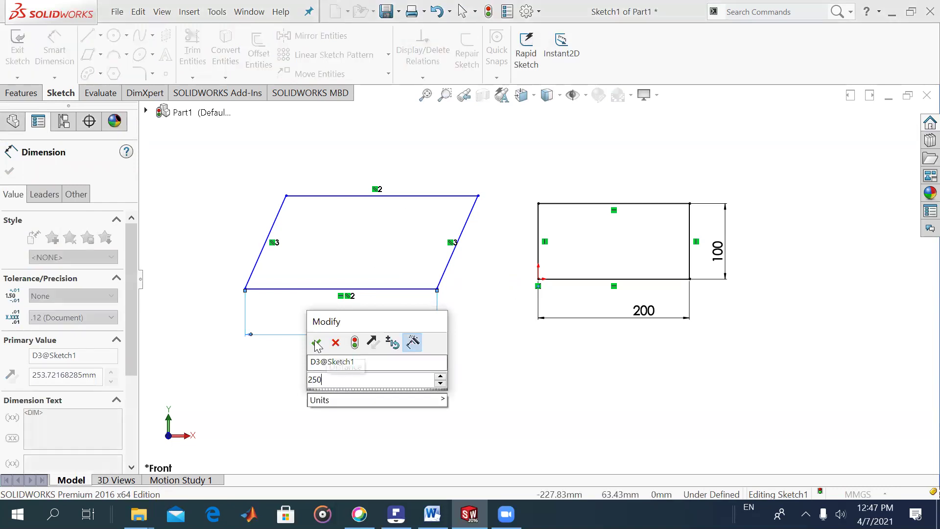
pyautogui.press('Return')
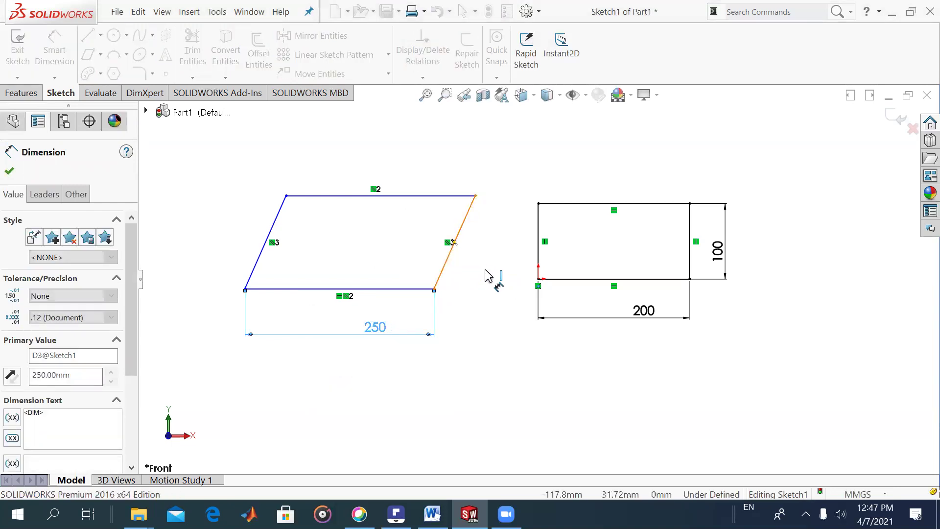
pyautogui.click(453, 241)
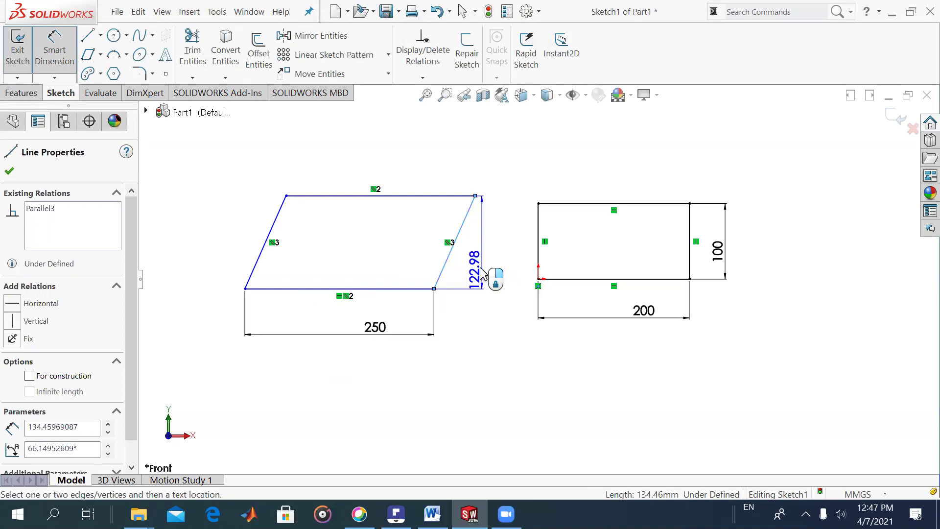
# Dimension the slanted edge to 150 and the angle between bottom and left edges to 60°.
pyautogui.click(458, 279)
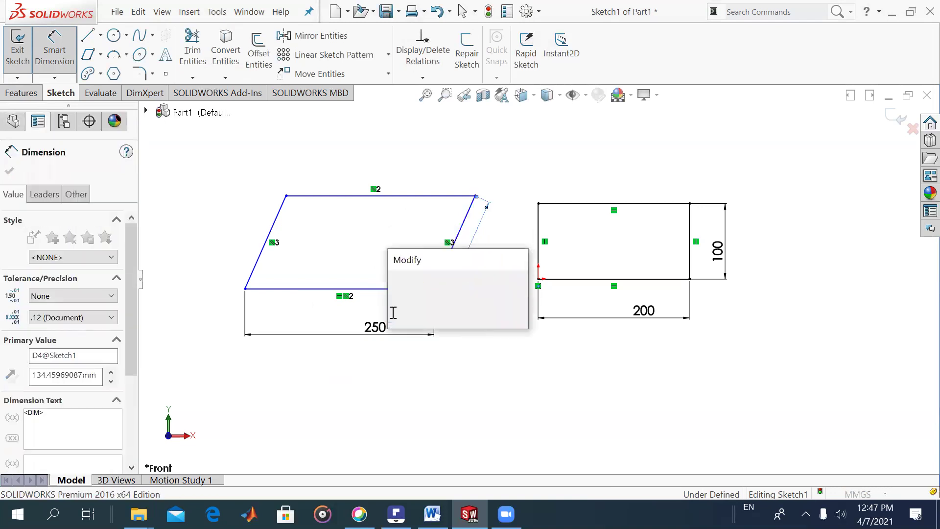
pyautogui.write('150')
pyautogui.press('Return')
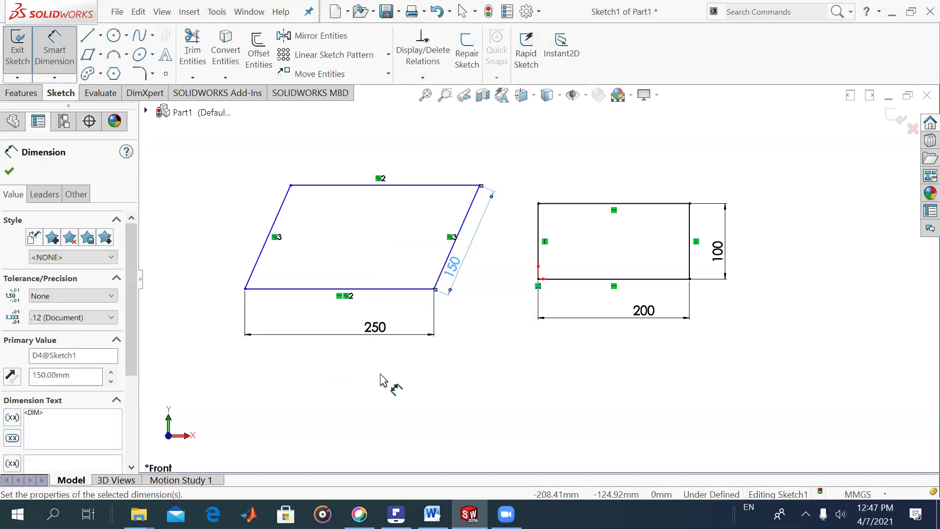
pyautogui.click(290, 290)
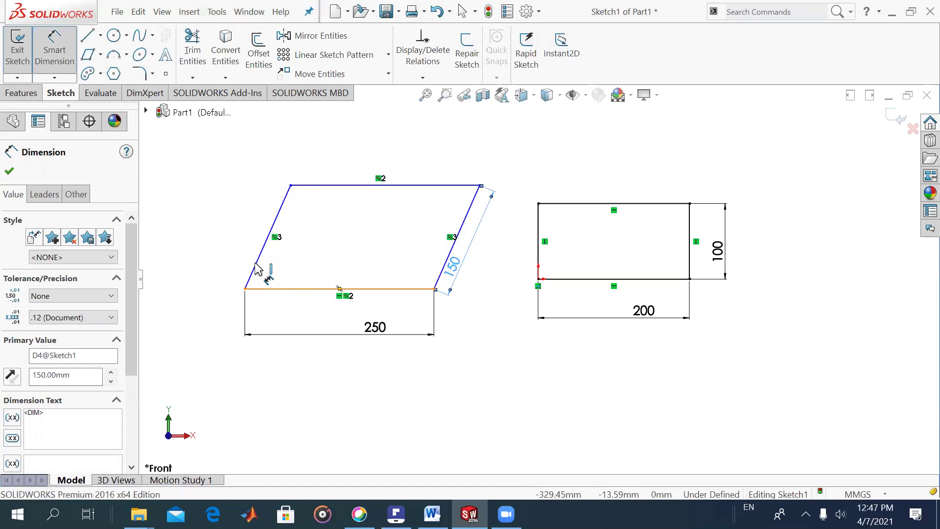
pyautogui.click(255, 267)
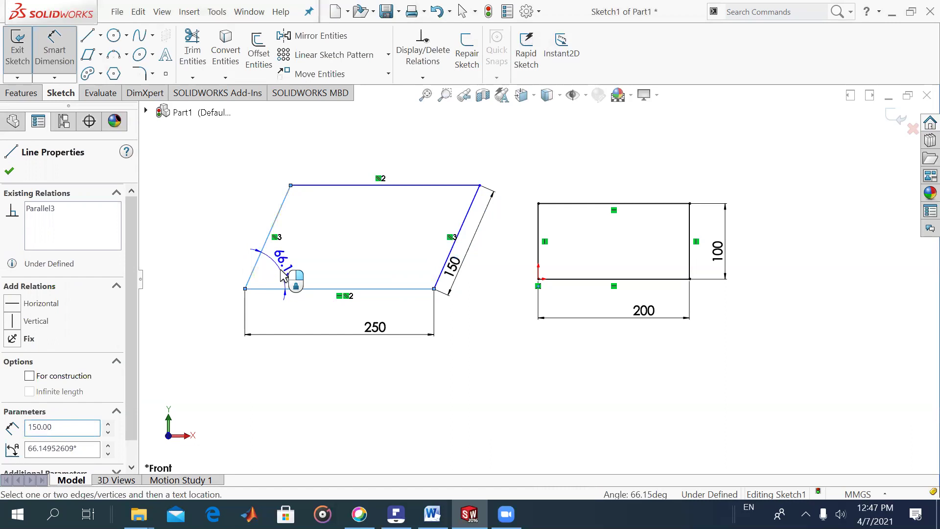
pyautogui.click(283, 275)
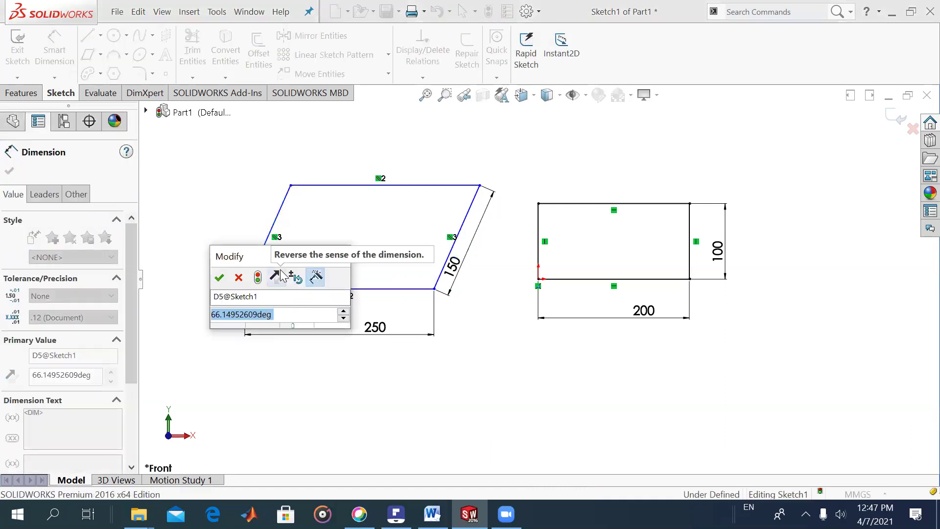
pyautogui.write('60')
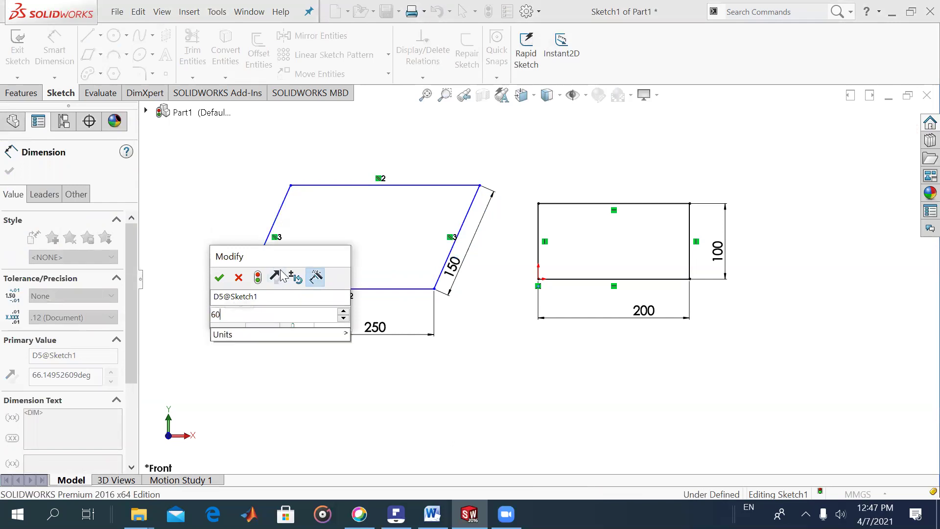
pyautogui.press('Escape')
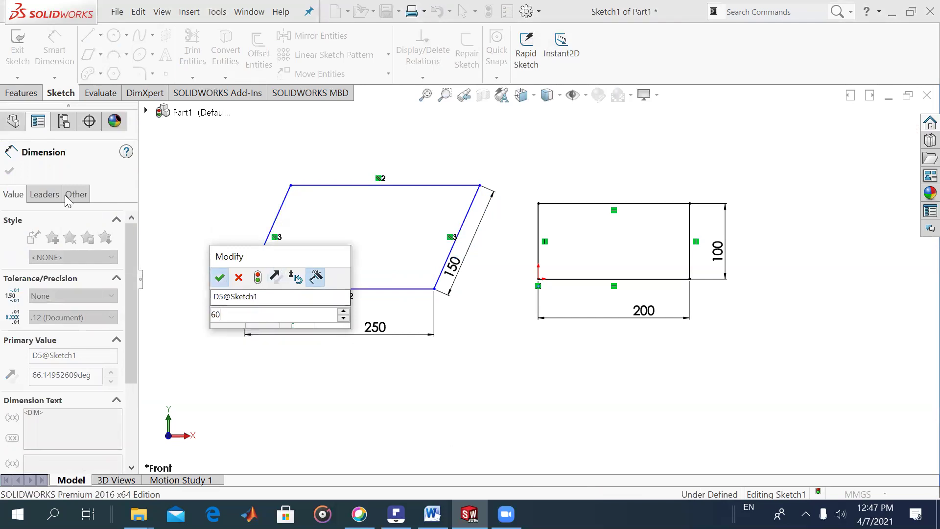
pyautogui.press('Escape')
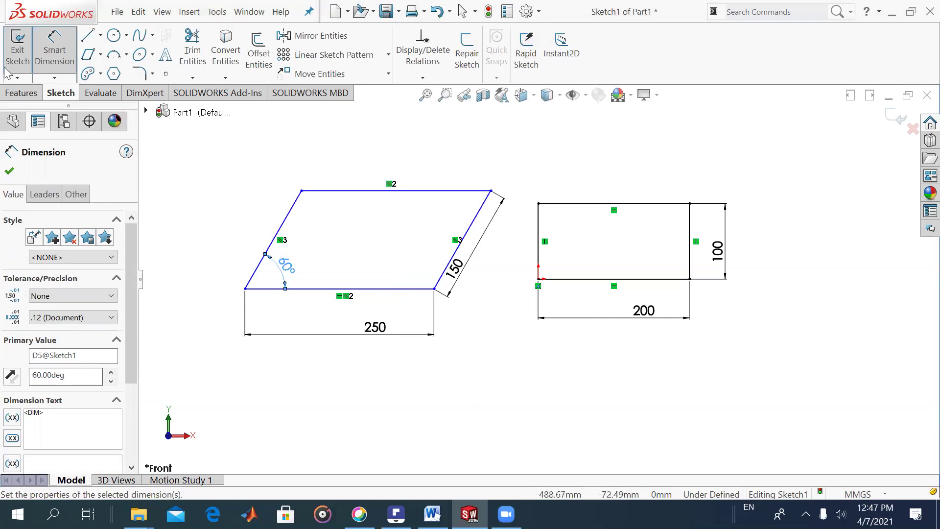
pyautogui.click(9, 171)
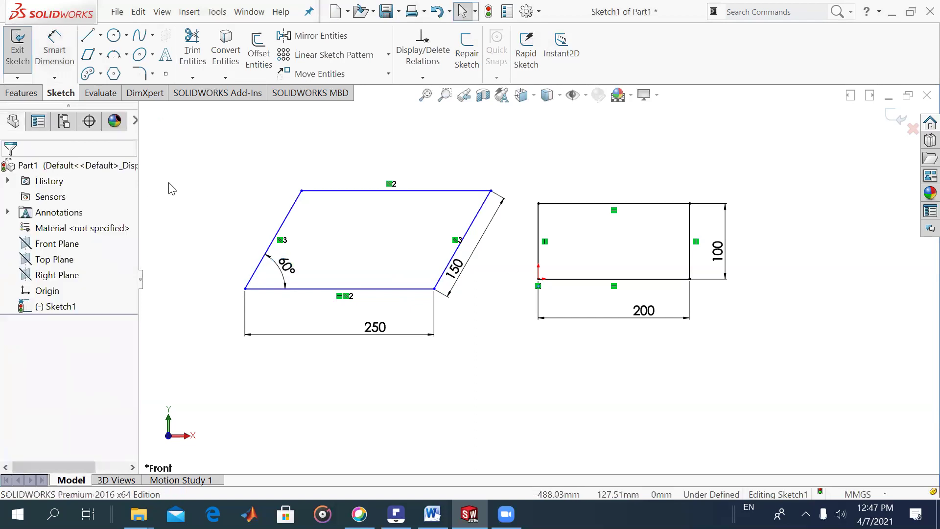
# Select all sketch lines and dimensions and delete them, leaving only the origin.
pyautogui.hotkey('ctrl', 'a')
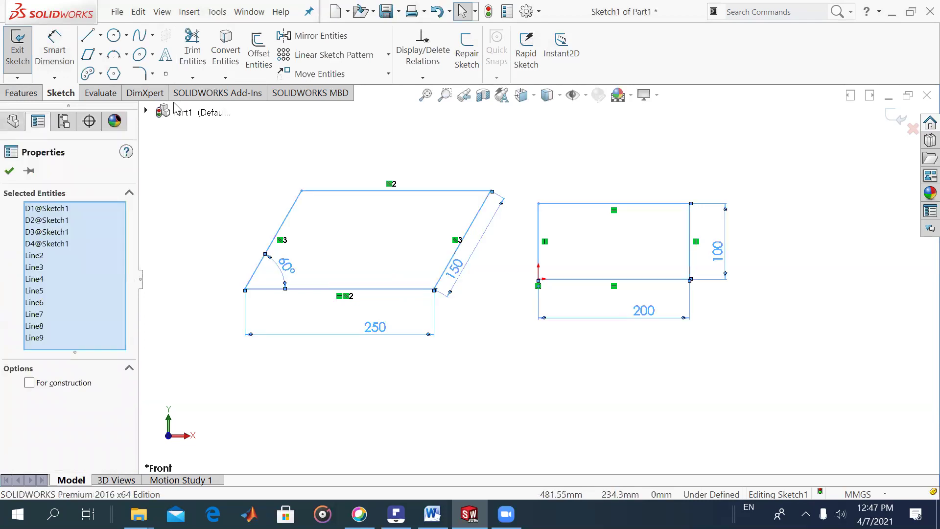
pyautogui.press('Delete')
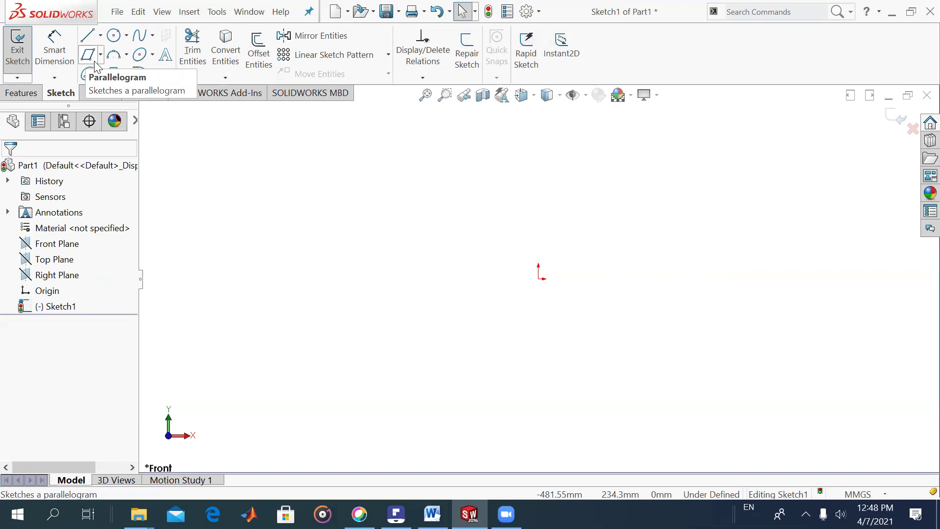
# Pick the Straight Slot tool from the Slot flyout.
pyautogui.click(99, 76)
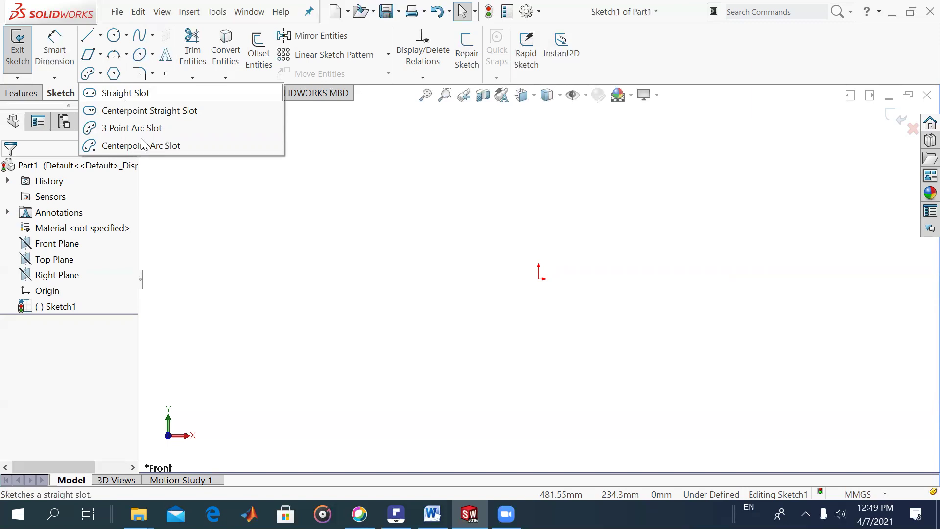
pyautogui.click(139, 95)
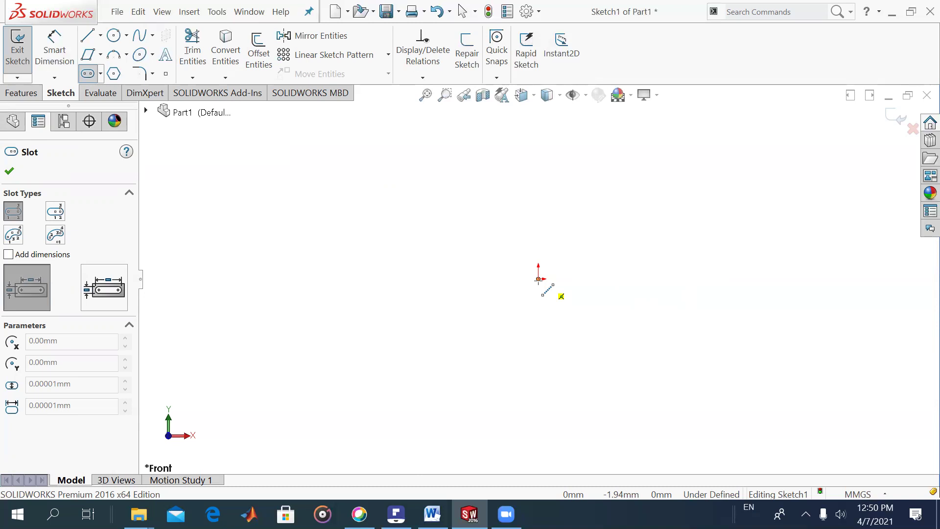
# Draw a horizontal straight slot from the origin, about 237 mm long.
pyautogui.click(539, 279)
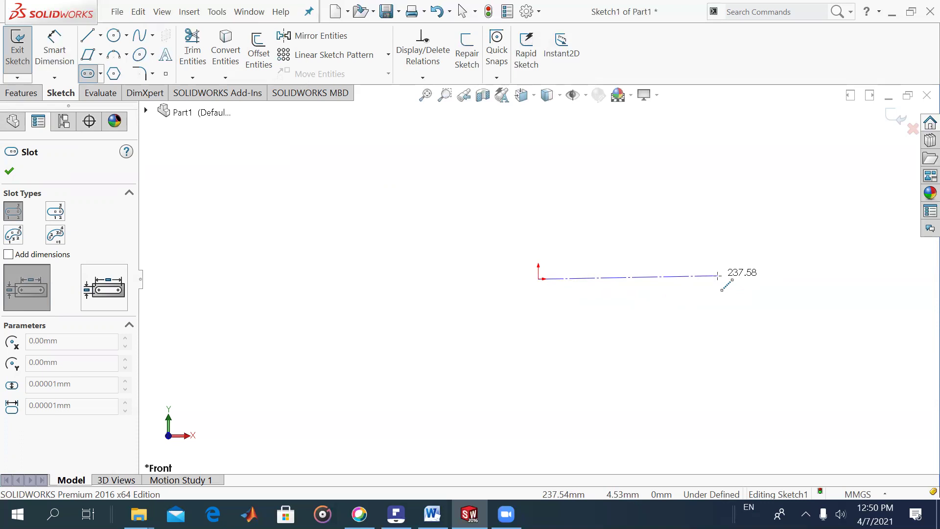
pyautogui.click(718, 276)
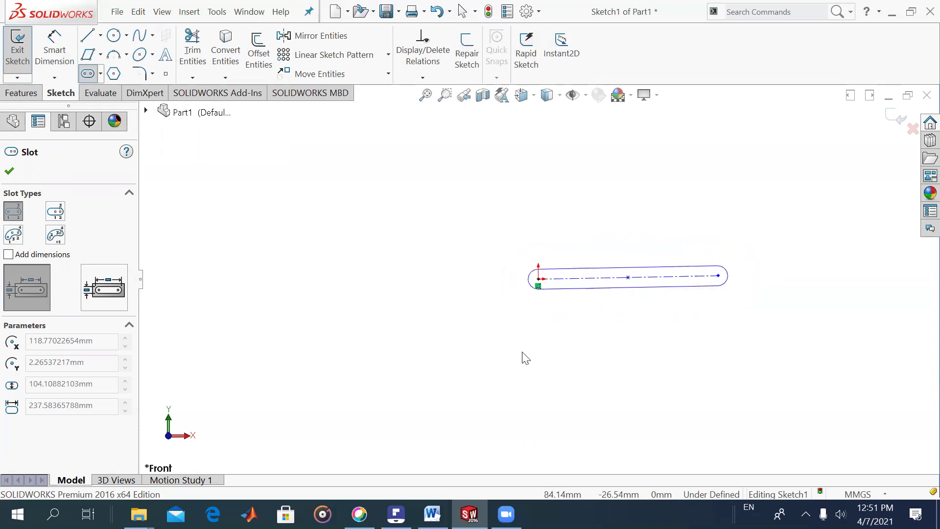
pyautogui.click(560, 298)
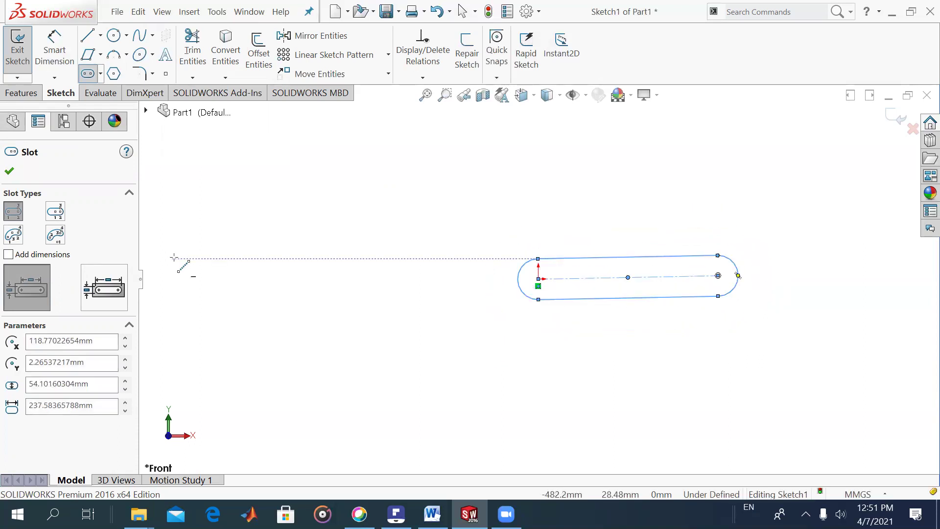
# Start a Smart Dimension between the slot's two end centre points.
pyautogui.click(55, 49)
pyautogui.click(539, 279)
pyautogui.click(719, 275)
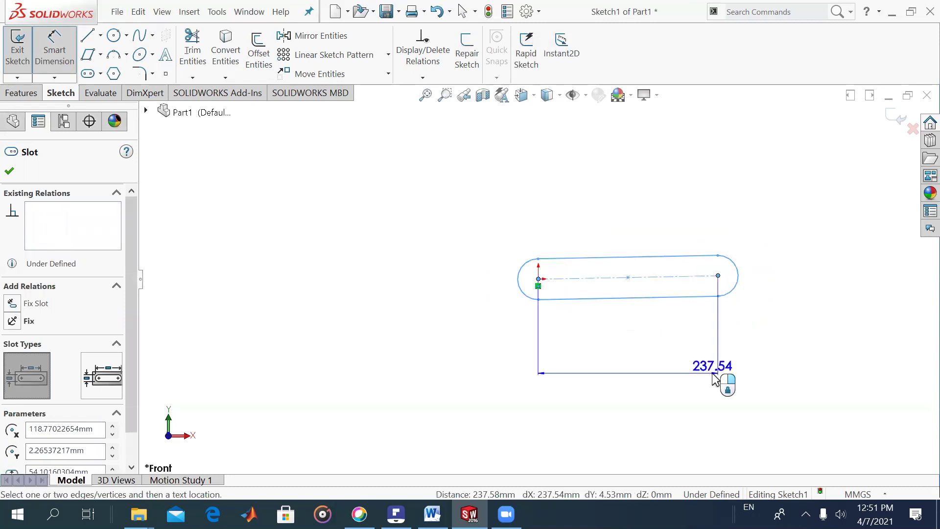
# Set the slot's centre-to-centre length to 200.
pyautogui.click(640, 393)
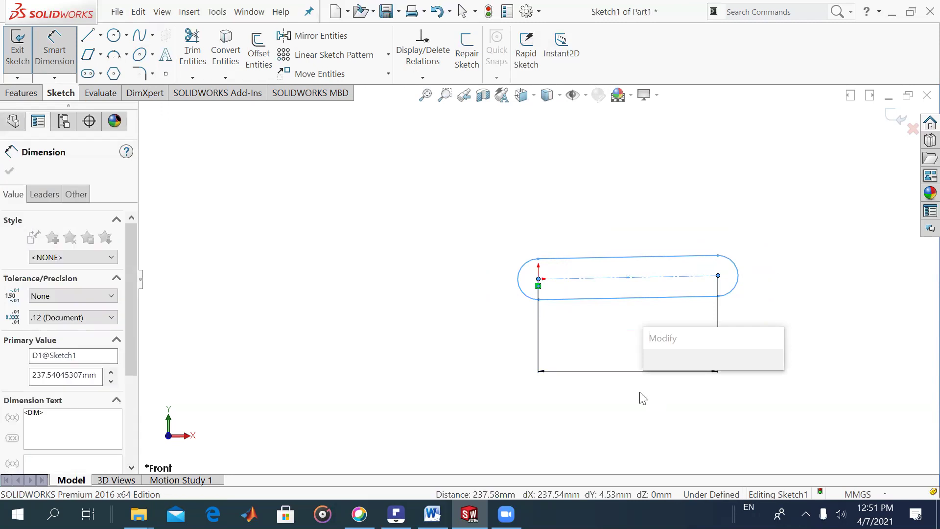
pyautogui.write('200')
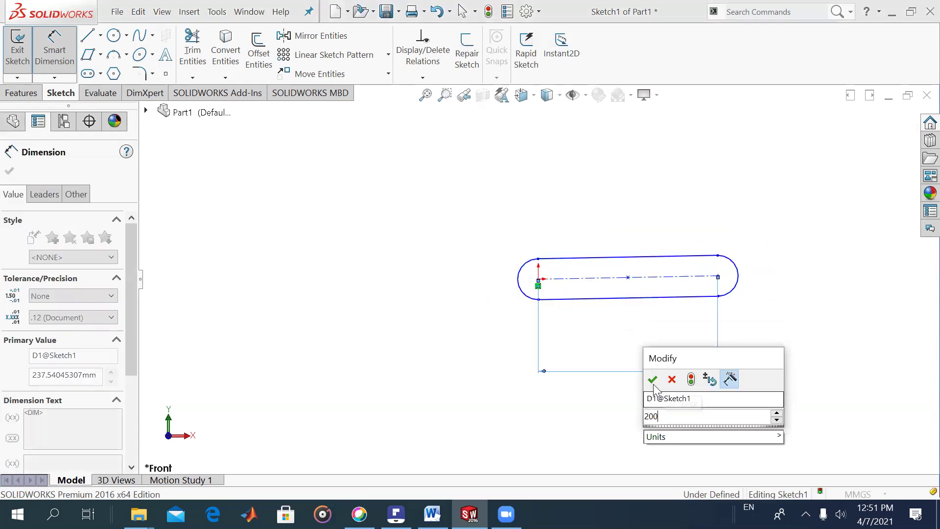
pyautogui.click(653, 378)
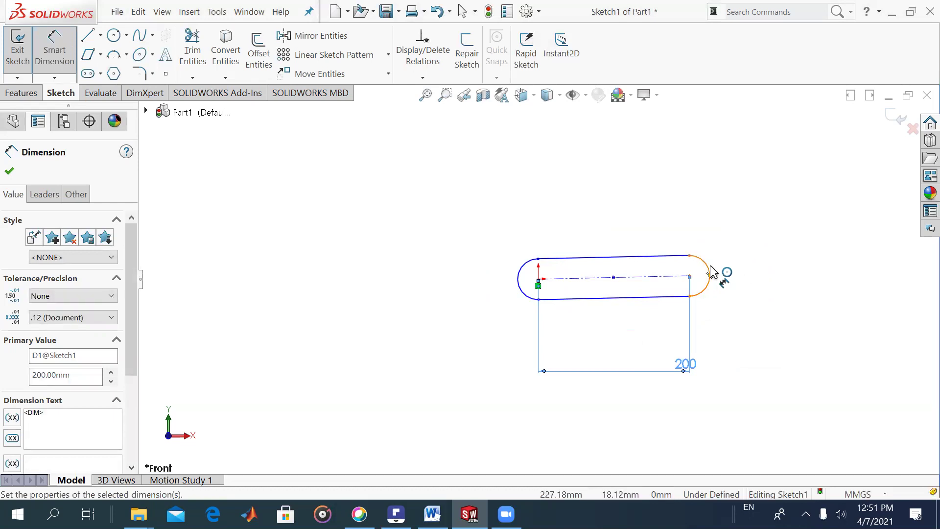
# Give the slot's end arc a radius of 30.
pyautogui.click(771, 263)
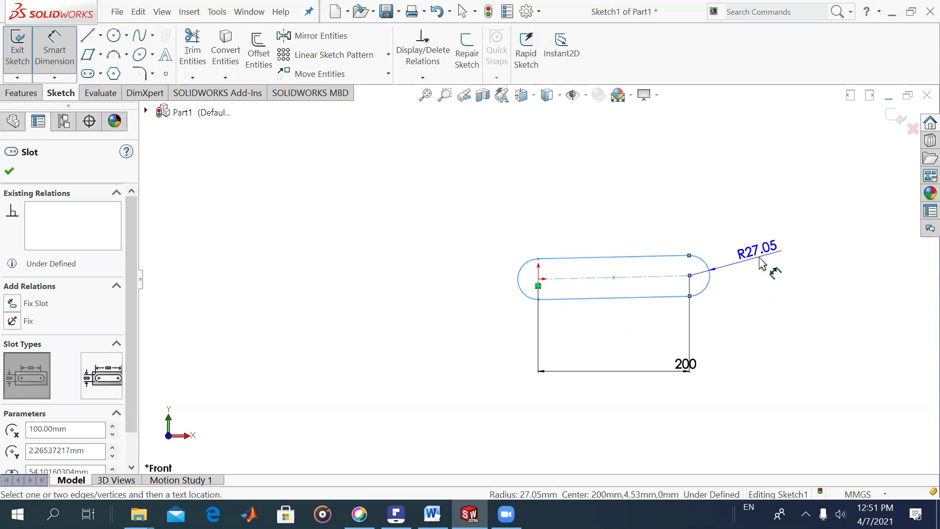
pyautogui.click(770, 256)
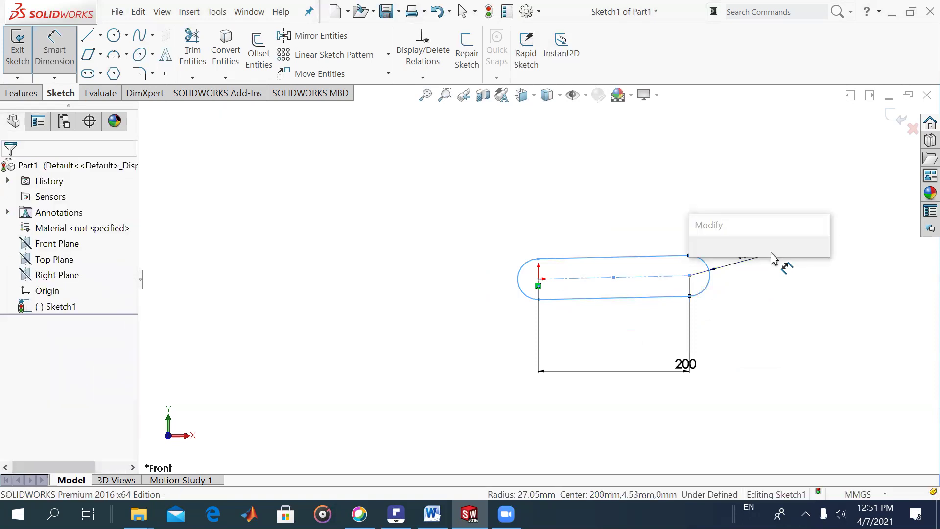
pyautogui.write('30')
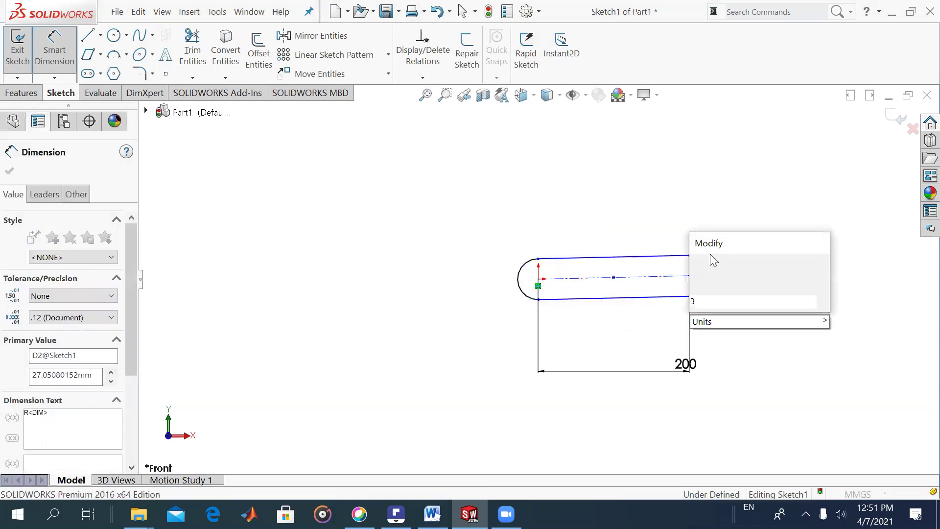
pyautogui.press('Escape')
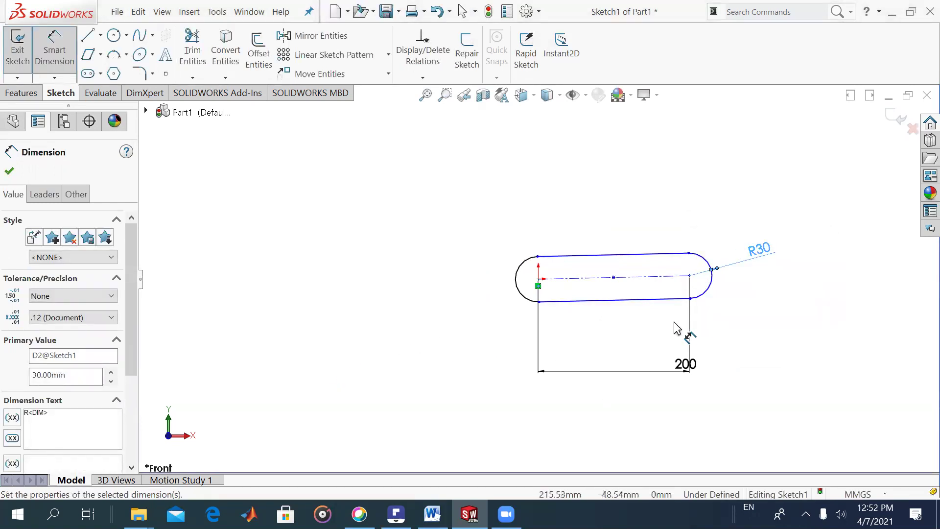
pyautogui.click(9, 170)
pyautogui.click(469, 180)
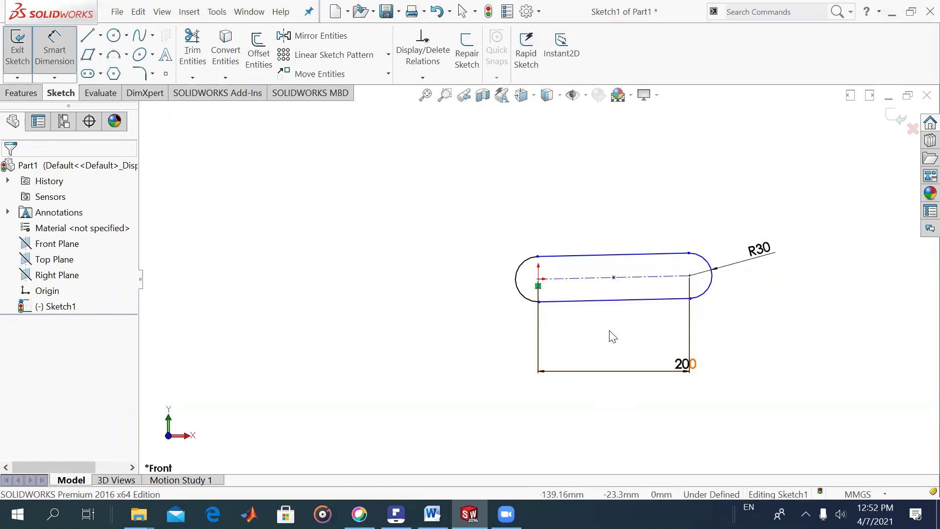
# Draw a longer Centerpoint Straight Slot to the left of the dimensioned slot.
pyautogui.press('Escape')
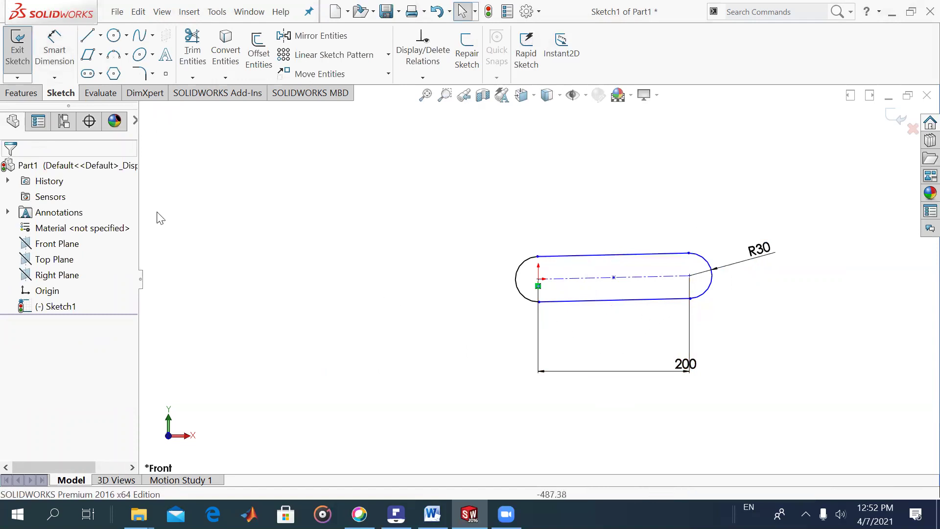
pyautogui.click(100, 74)
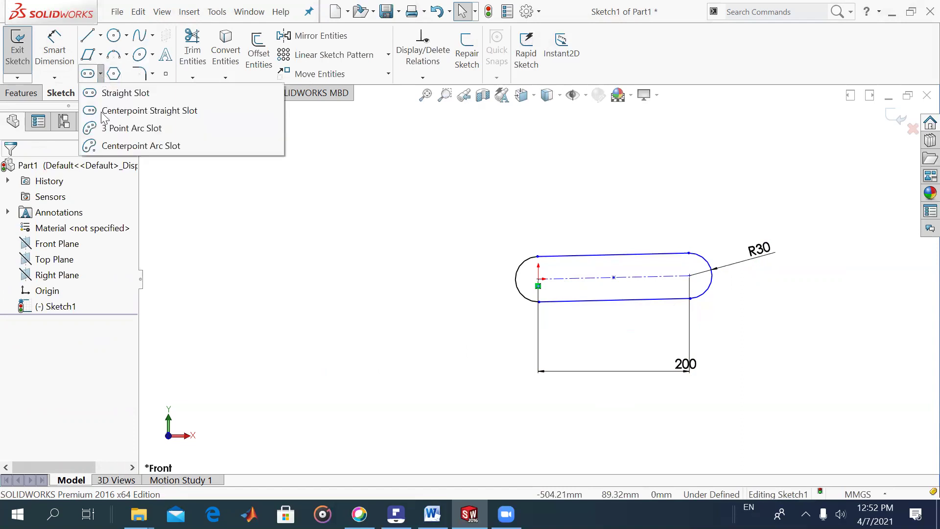
pyautogui.click(110, 117)
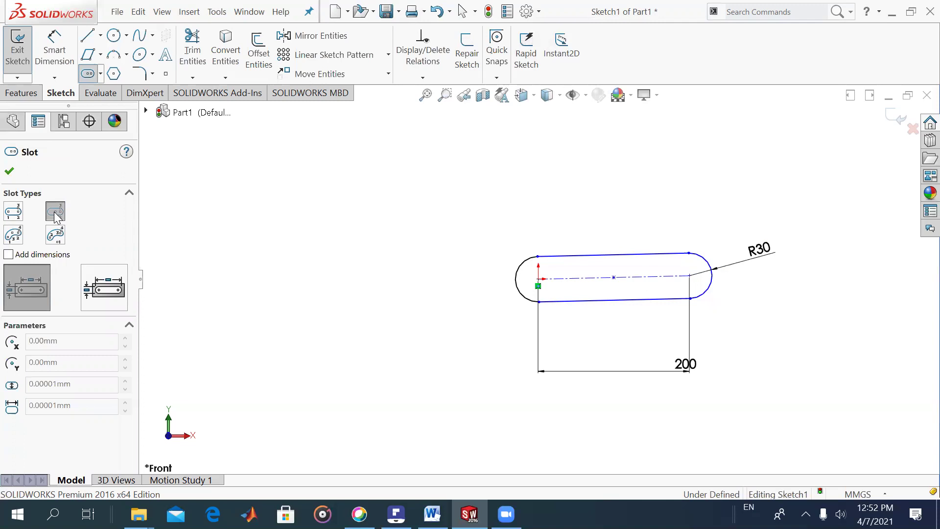
pyautogui.click(268, 250)
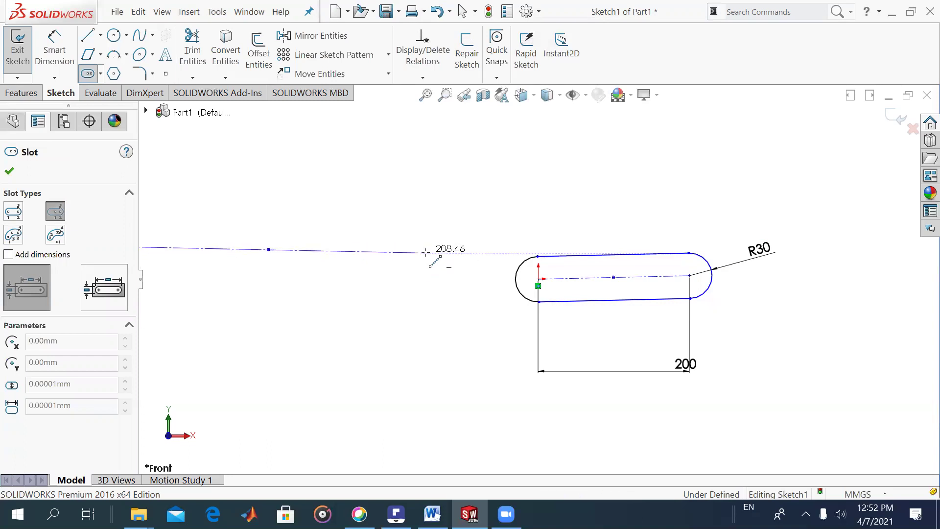
pyautogui.click(425, 252)
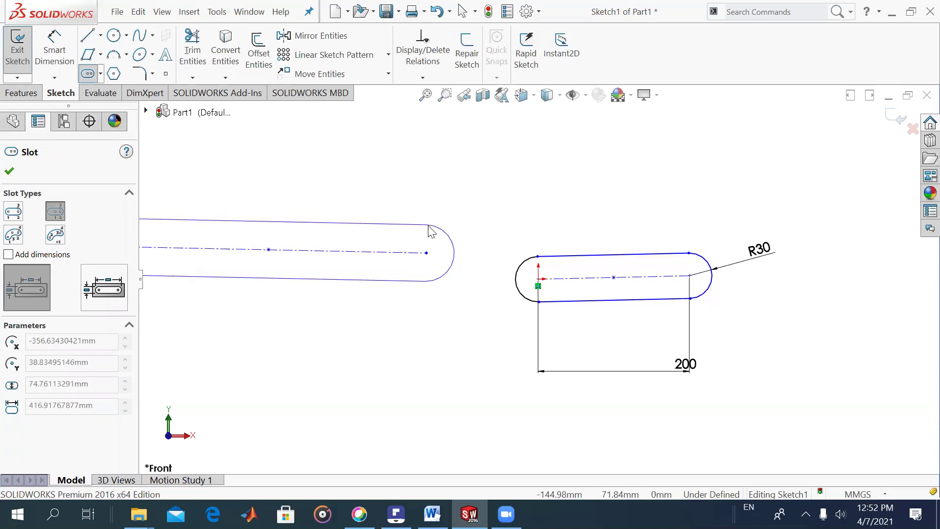
pyautogui.click(423, 226)
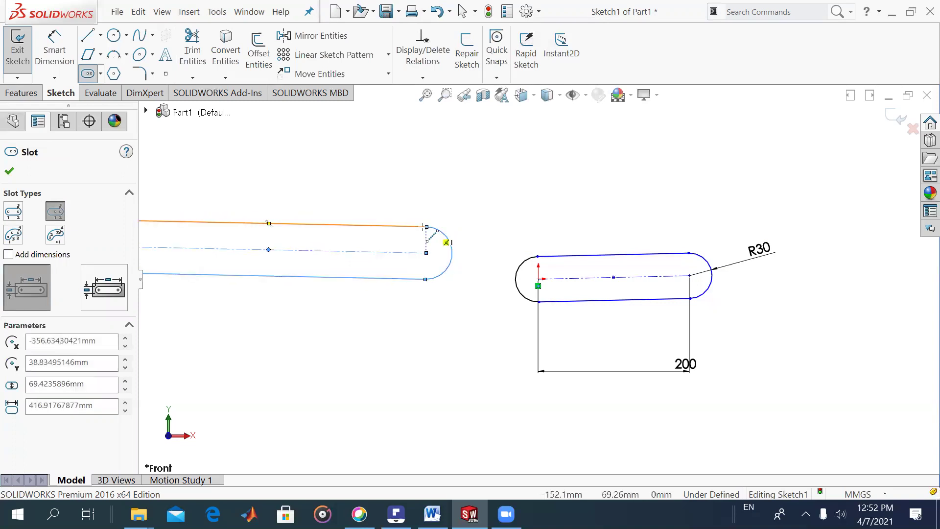
pyautogui.press('Escape')
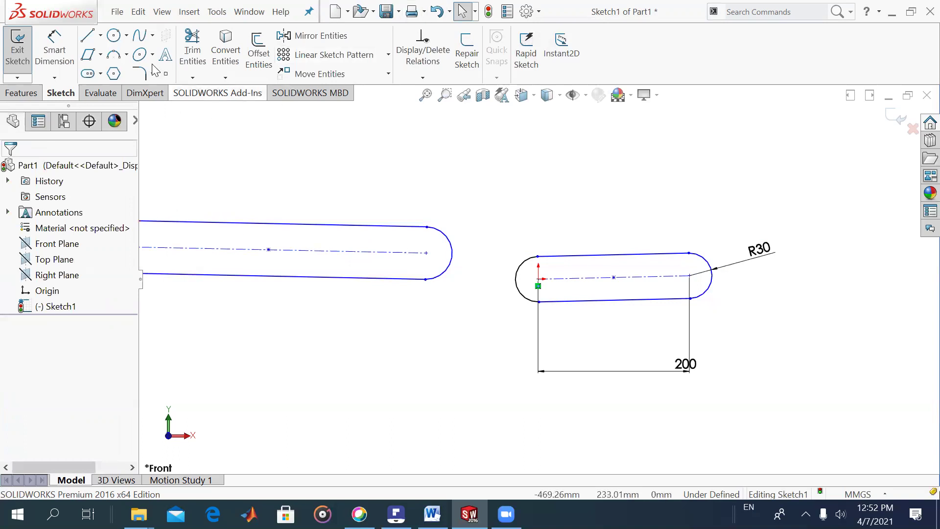
# Start a 3 Point Arc Slot above the straight slots, placing its start and end points.
pyautogui.click(101, 73)
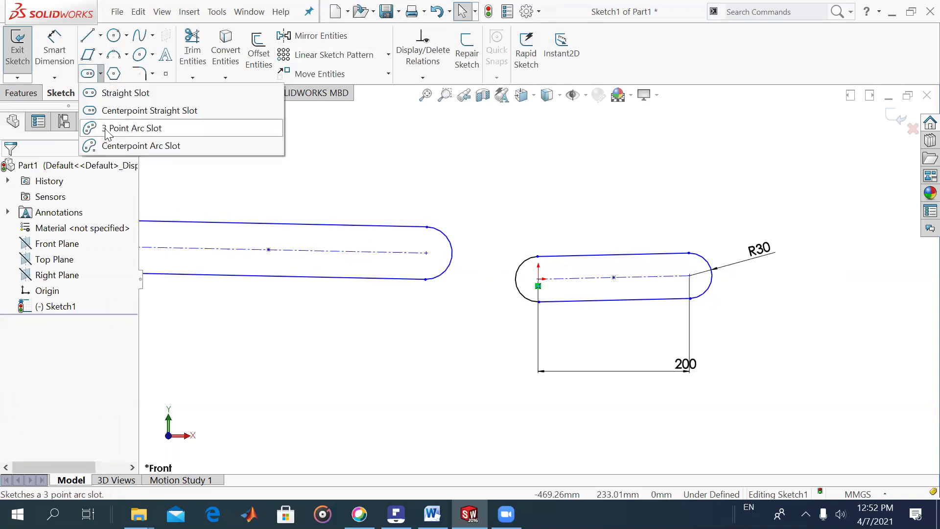
pyautogui.click(122, 129)
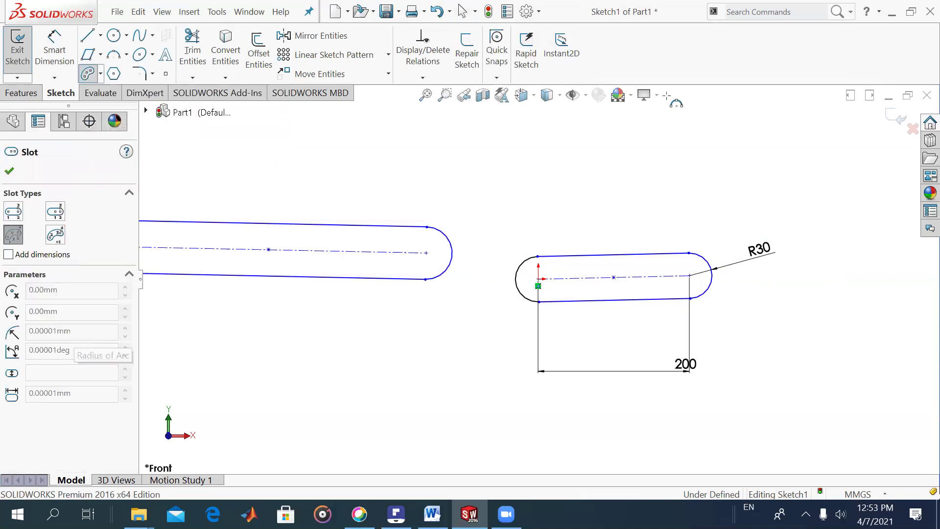
pyautogui.scroll(2, 608, 182)
pyautogui.scroll(-2, 602, 181)
pyautogui.scroll(-1, 607, 184)
pyautogui.click(521, 220)
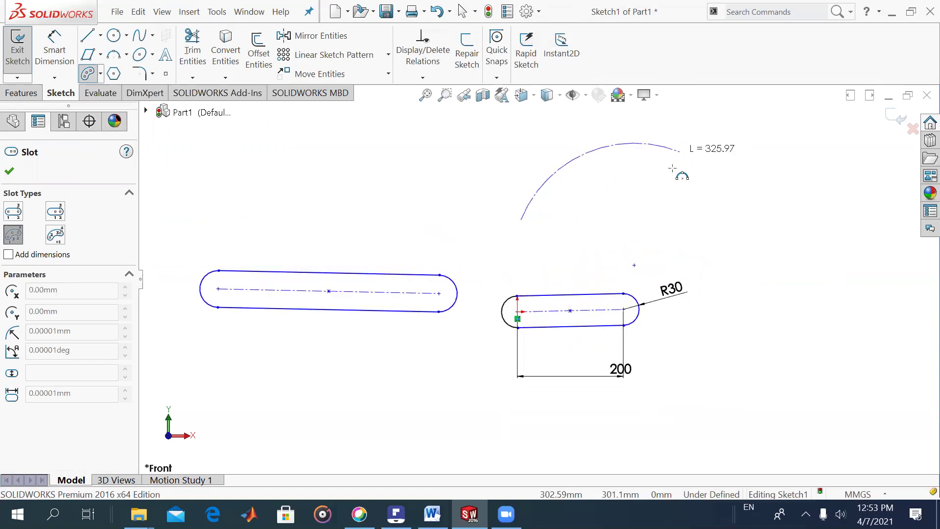
pyautogui.click(691, 172)
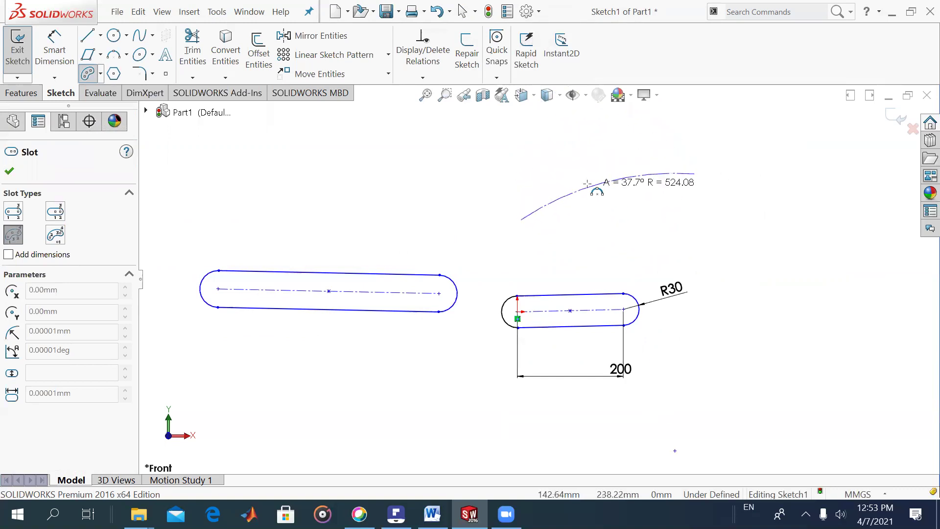
# Set the arc slot's upward bulge and width to complete the curved slot.
pyautogui.click(570, 169)
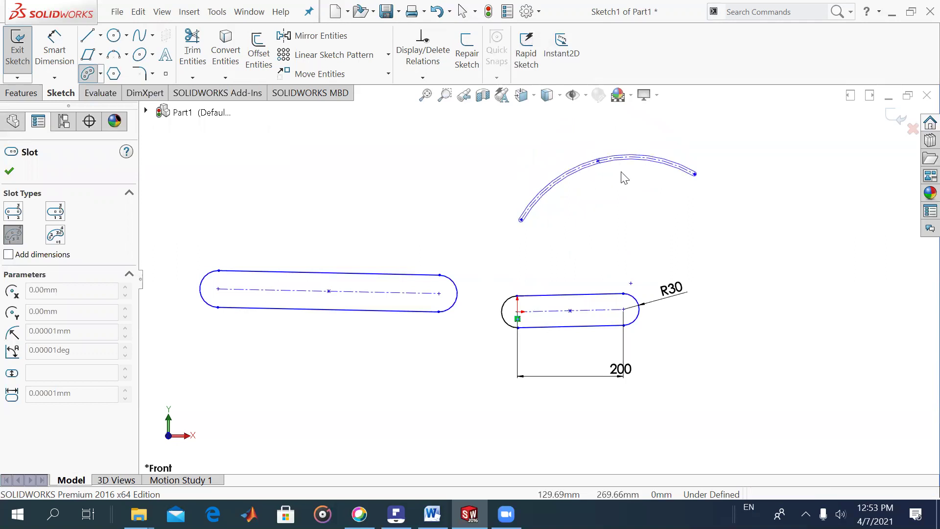
pyautogui.click(667, 180)
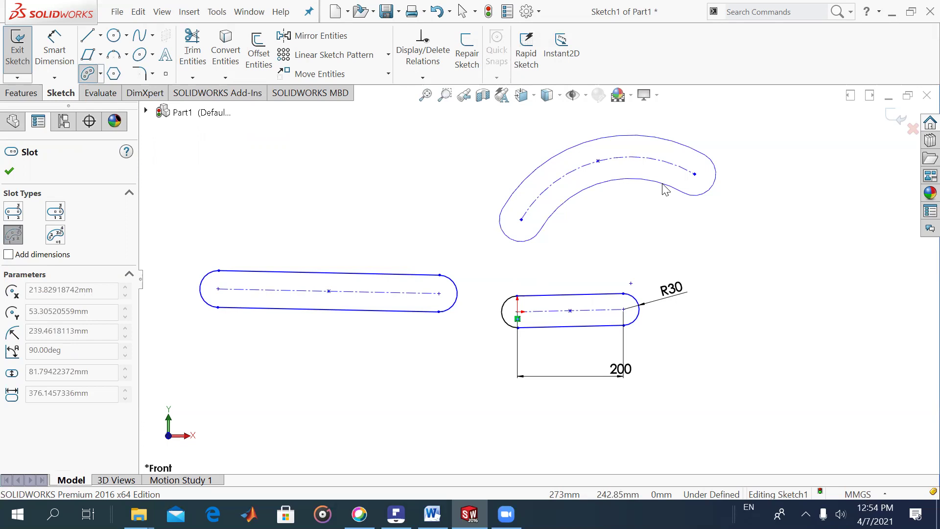
# Exit the slot tool and delete all sketch geometry, leaving only the origin.
pyautogui.press('Escape')
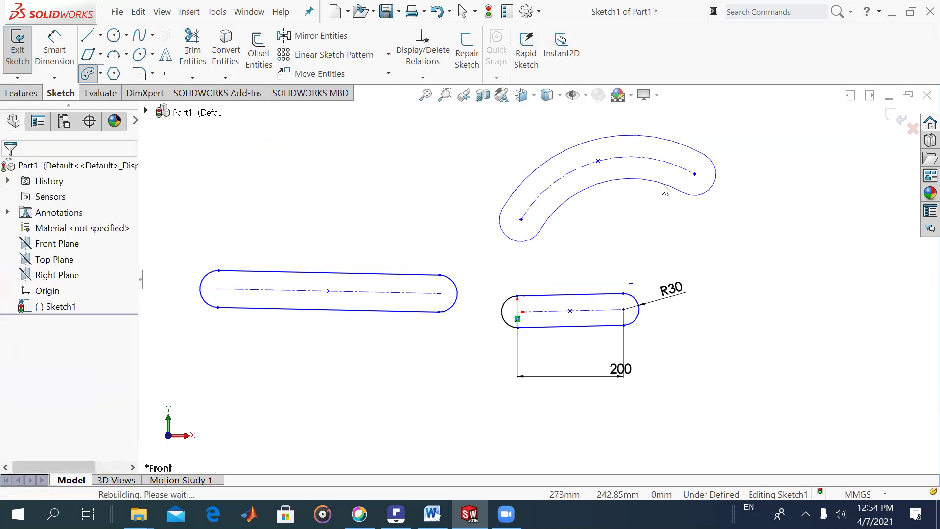
pyautogui.hotkey('ctrl', 'a')
pyautogui.press('Delete')
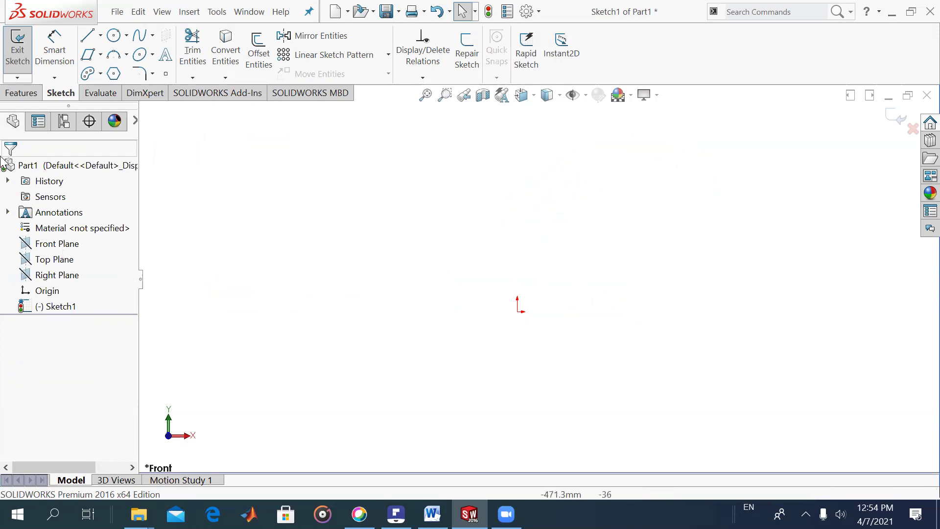
# Browse the circle, shape and line tool flyouts.
pyautogui.click(126, 37)
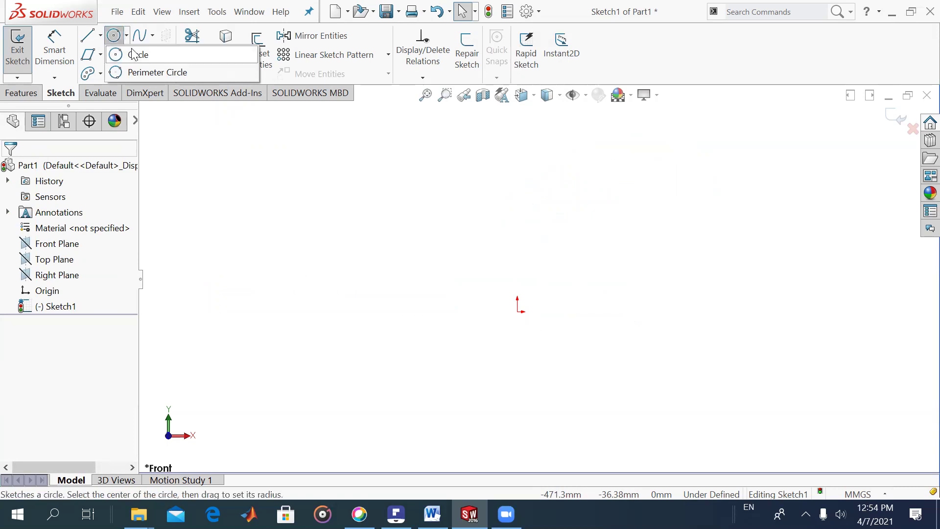
pyautogui.moveTo(114, 36)
pyautogui.click(153, 35)
pyautogui.click(96, 37)
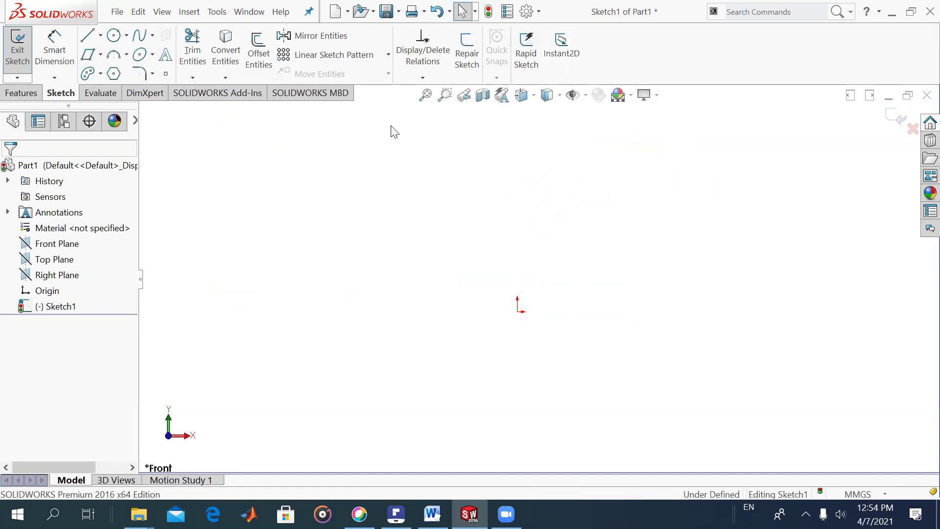
# Draw a closed three-line triangle from the origin with a horizontal base to the right.
pyautogui.click(87, 35)
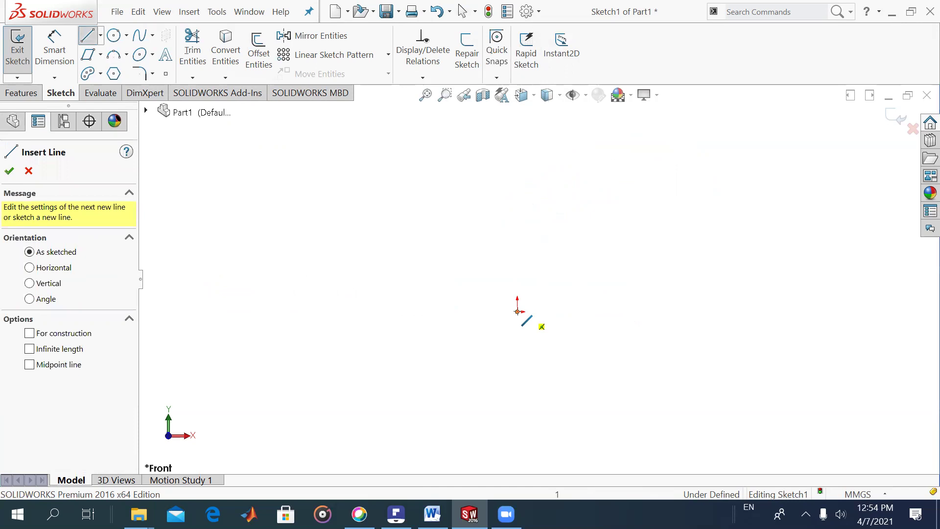
pyautogui.click(702, 312)
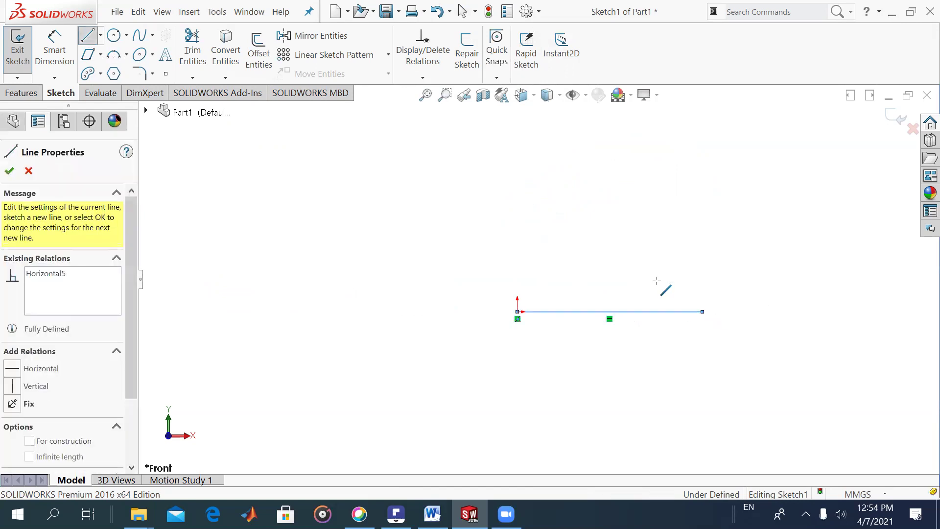
pyautogui.click(577, 194)
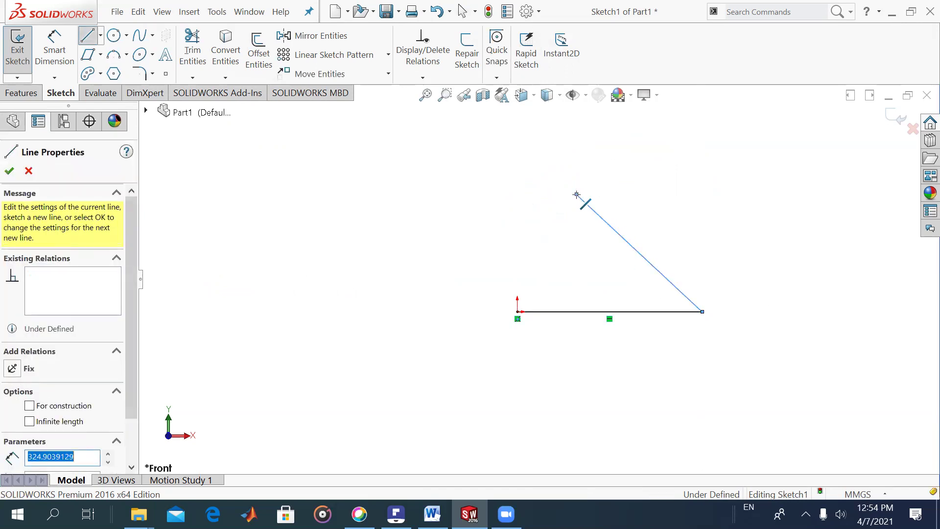
pyautogui.click(518, 311)
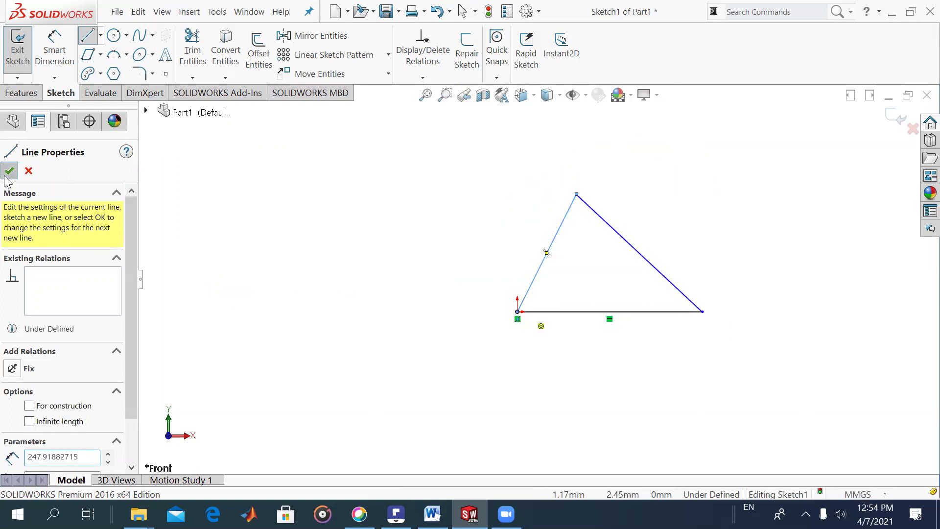
pyautogui.click(6, 175)
# Add a perimeter circle touching the triangle's base, right side and left side.
pyautogui.click(126, 38)
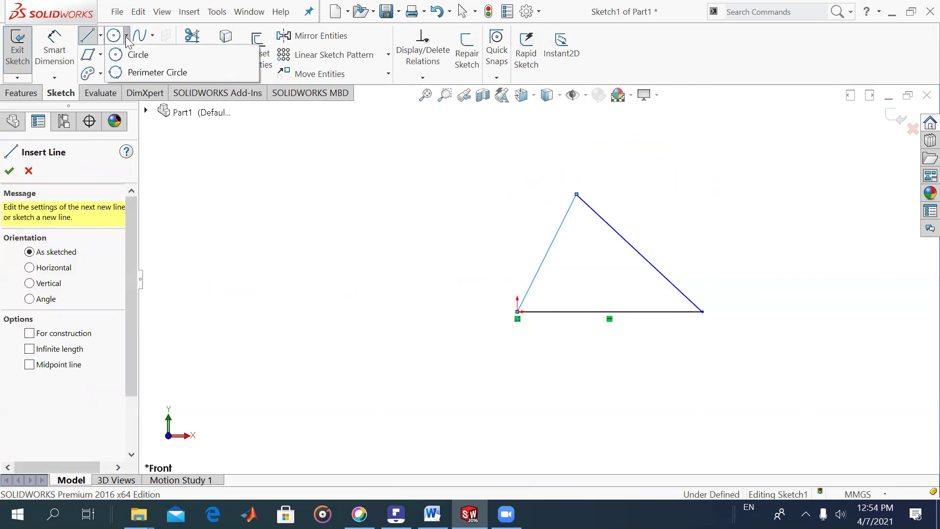
pyautogui.click(130, 73)
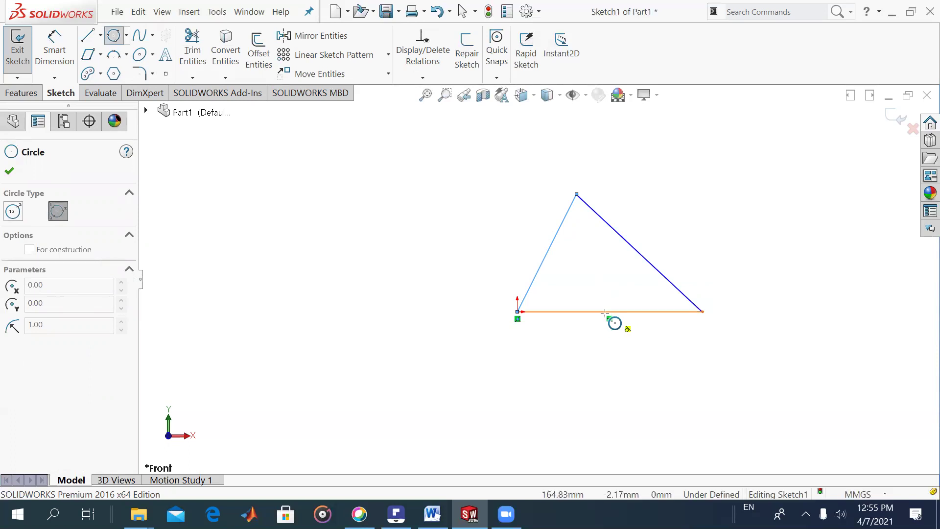
pyautogui.click(606, 312)
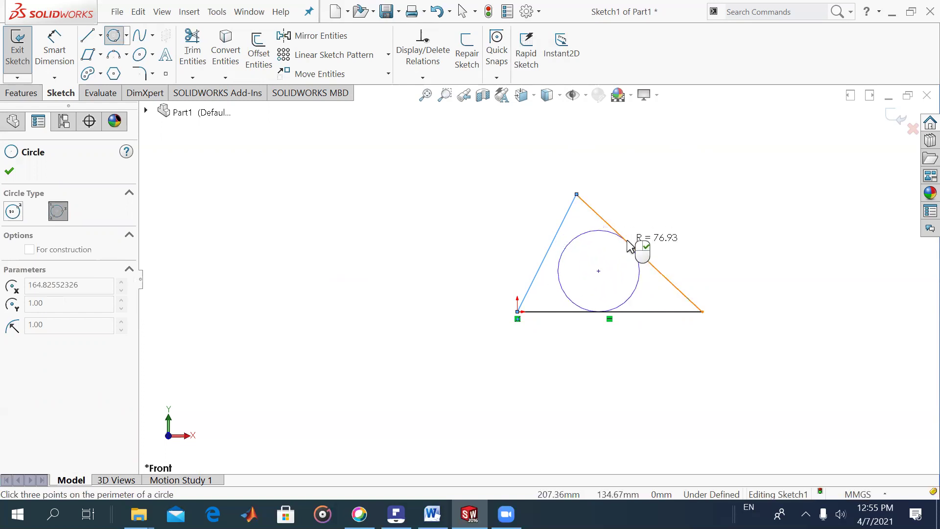
pyautogui.click(629, 245)
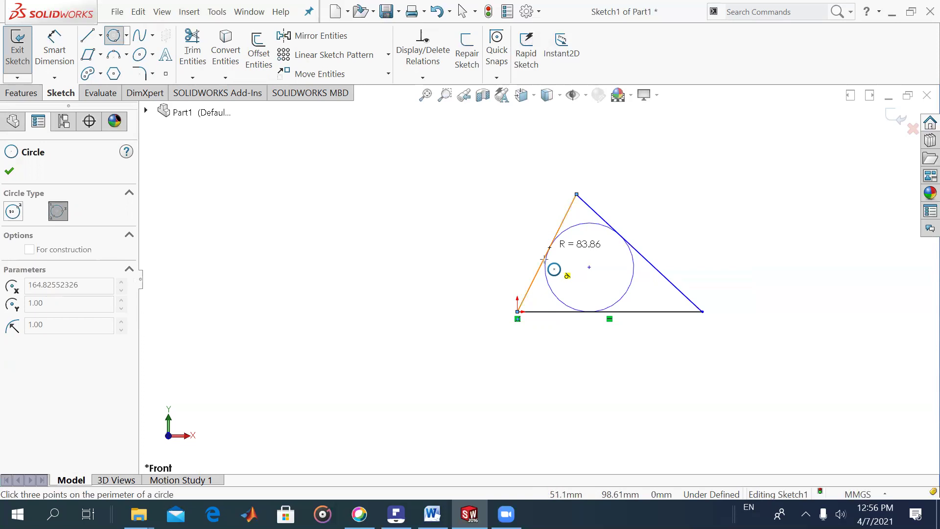
pyautogui.click(543, 259)
pyautogui.press('Escape')
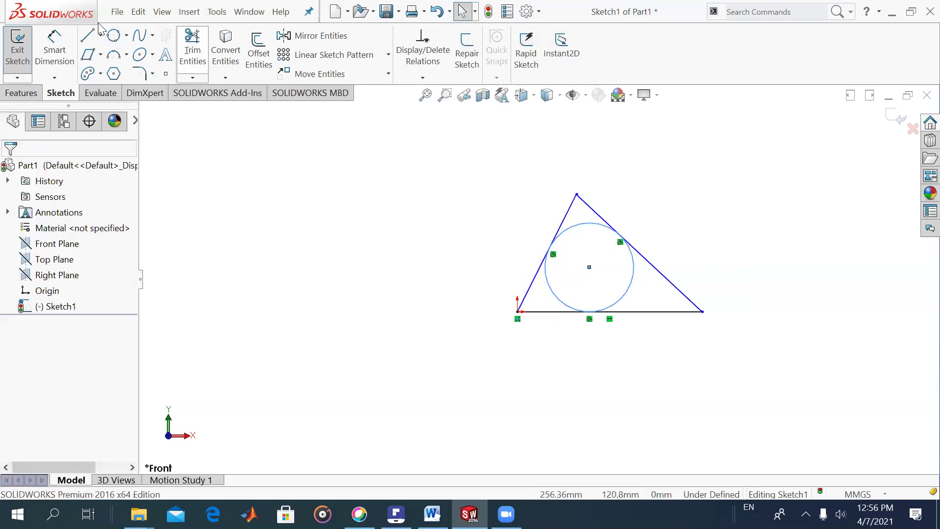
# Abandon a stray line, then select and delete the triangle and its circle.
pyautogui.click(87, 35)
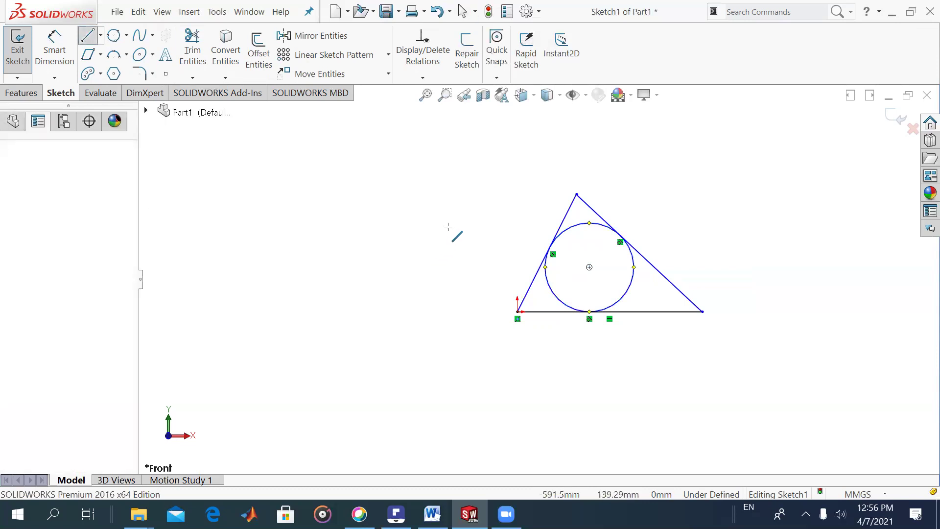
pyautogui.click(197, 234)
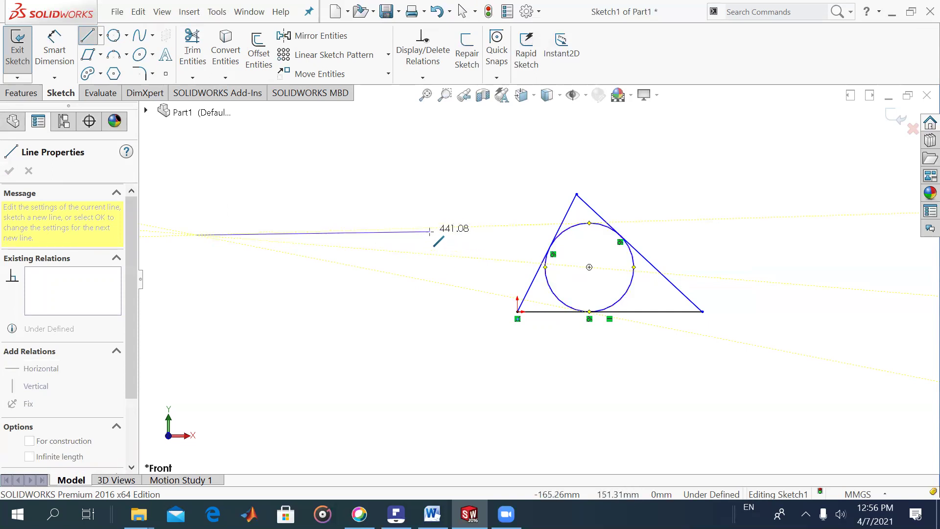
pyautogui.press('Escape')
pyautogui.press('Escape')
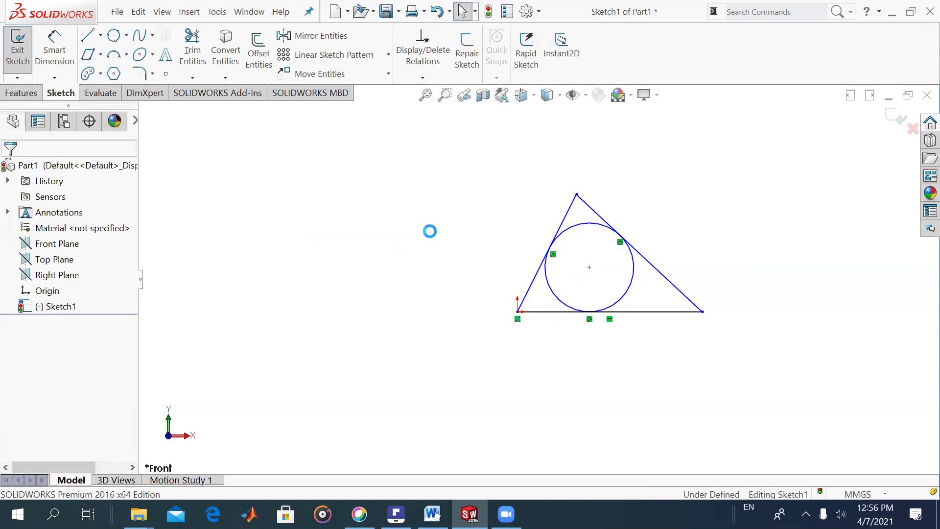
pyautogui.hotkey('ctrl', 'a')
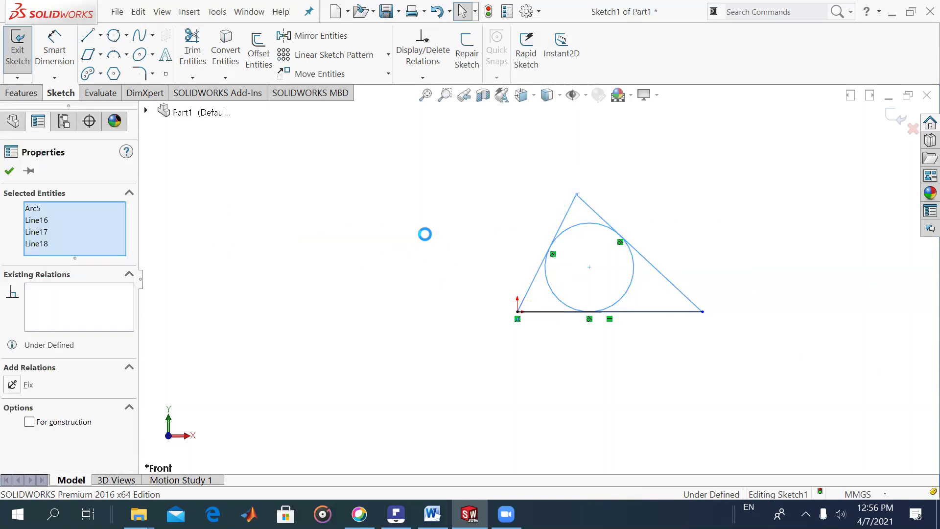
pyautogui.press('Delete')
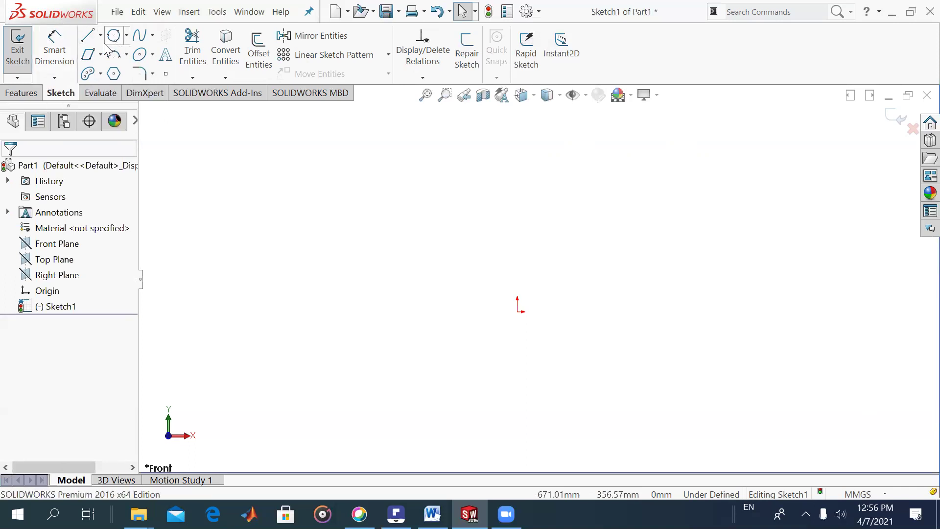
# Draw a horizontal line from the origin to the right.
pyautogui.click(88, 35)
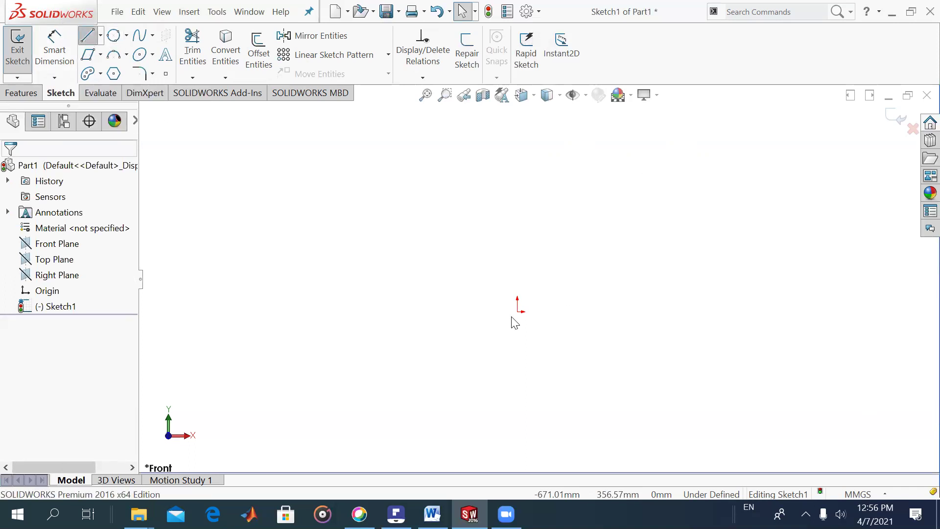
pyautogui.click(541, 327)
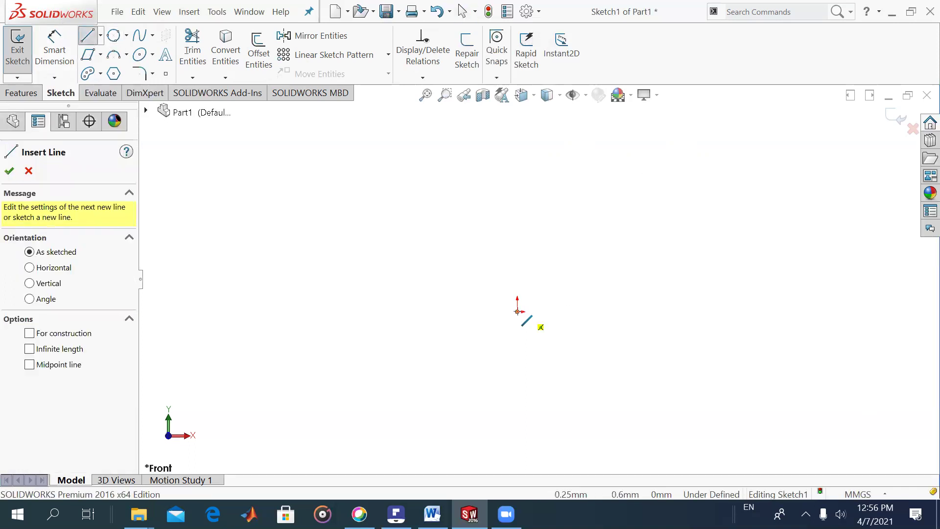
pyautogui.click(722, 307)
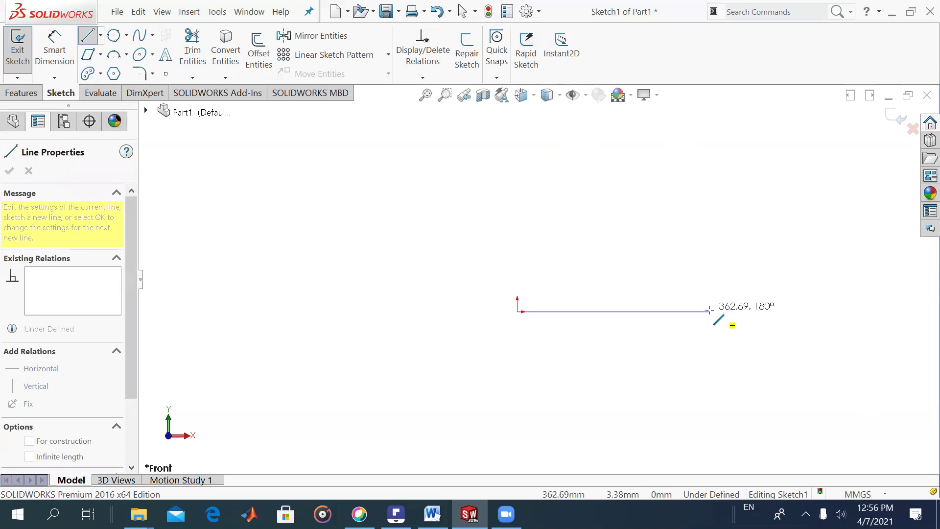
pyautogui.click(709, 311)
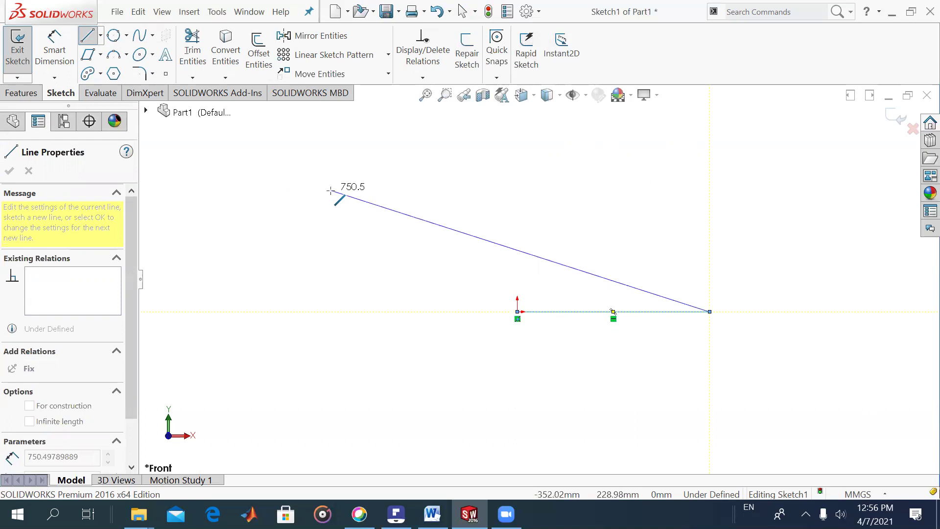
pyautogui.press('Escape')
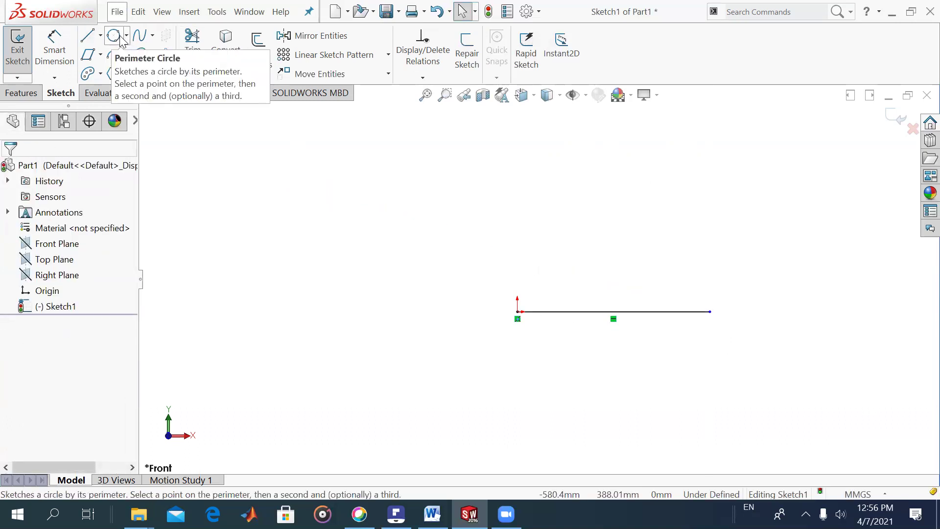
# Draw a centre-radius circle below the line, sized so it is tangent to it.
pyautogui.click(118, 36)
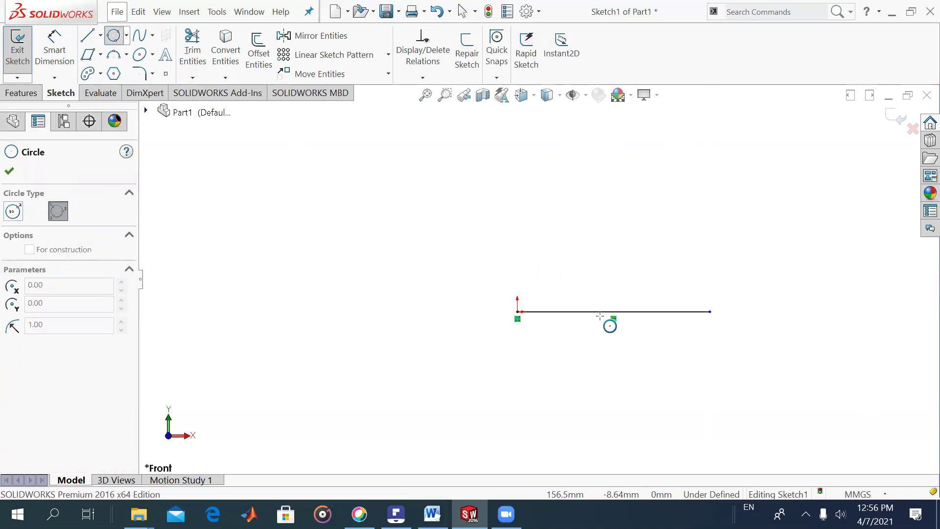
pyautogui.click(653, 311)
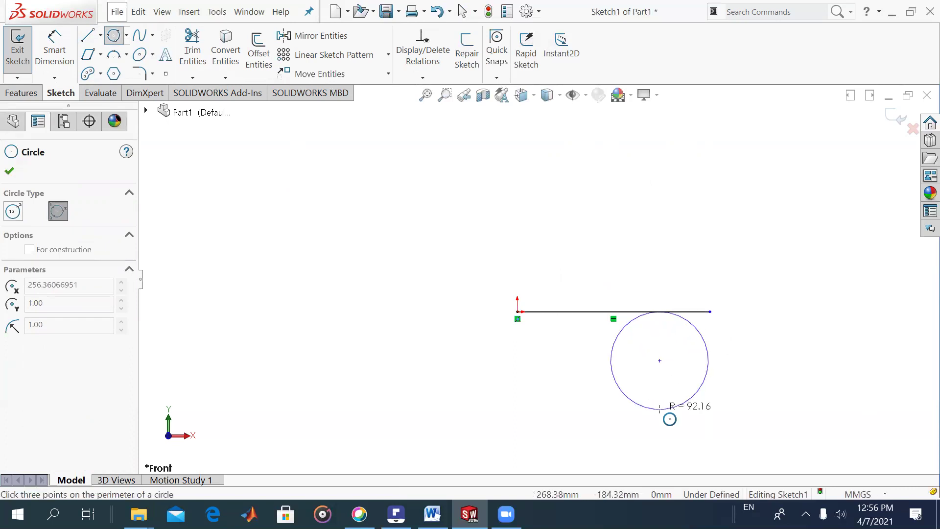
pyautogui.press('Escape')
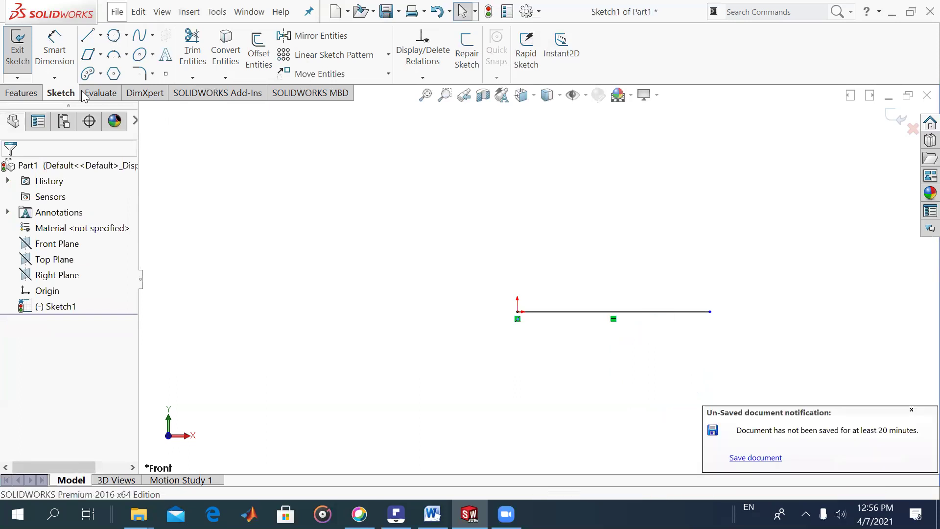
pyautogui.click(127, 35)
pyautogui.click(132, 54)
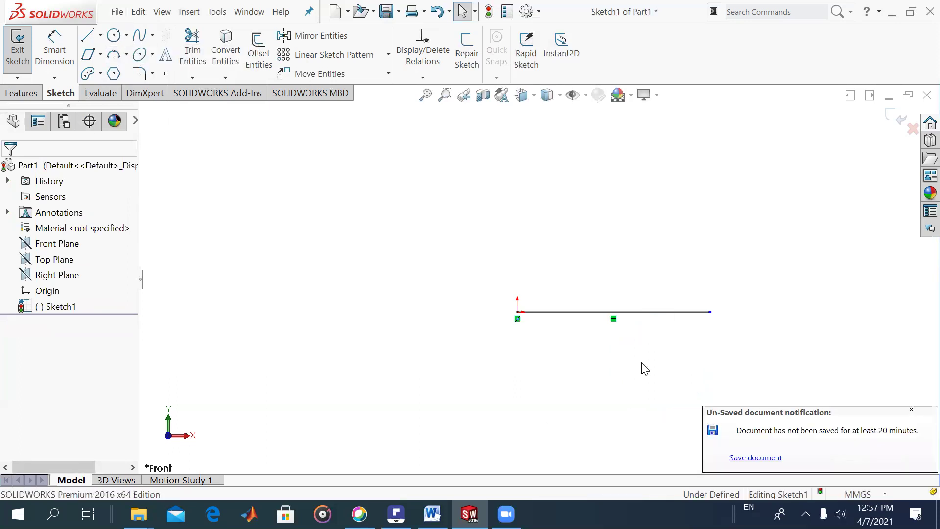
pyautogui.click(663, 356)
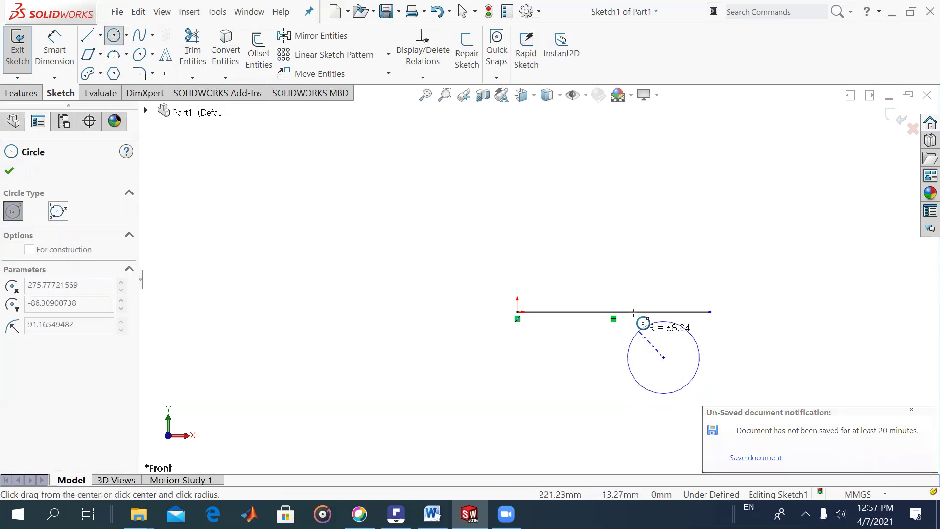
pyautogui.click(633, 313)
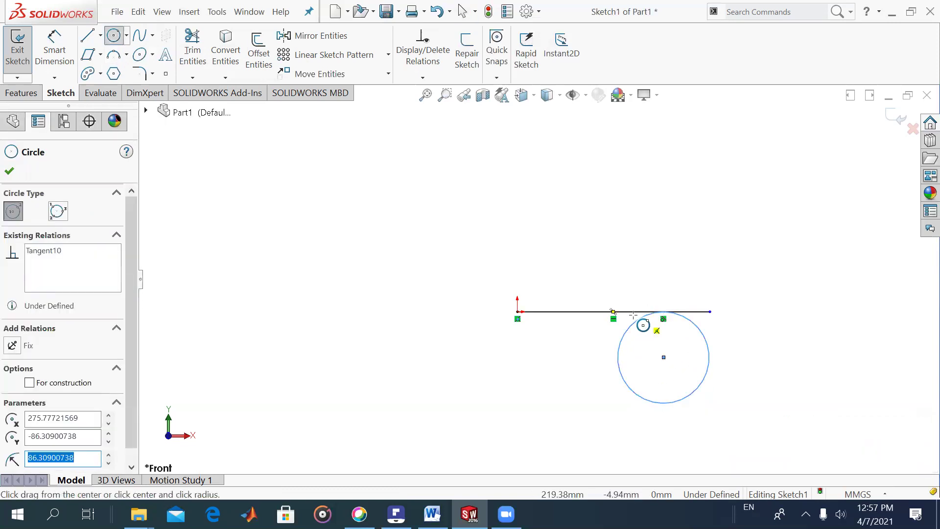
pyautogui.press('Escape')
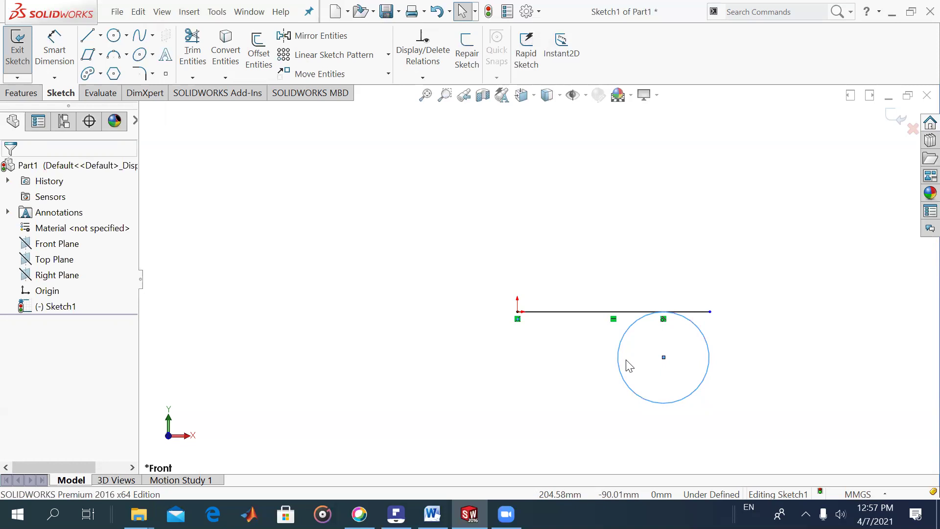
# Inspect the circle's and horizontal line's properties, then deselect both.
pyautogui.click(631, 398)
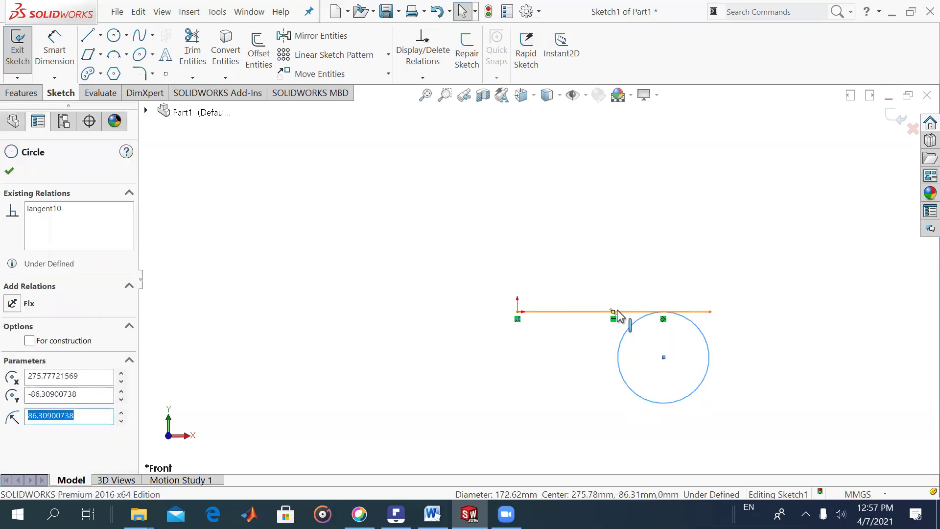
pyautogui.click(611, 335)
pyautogui.press('Return')
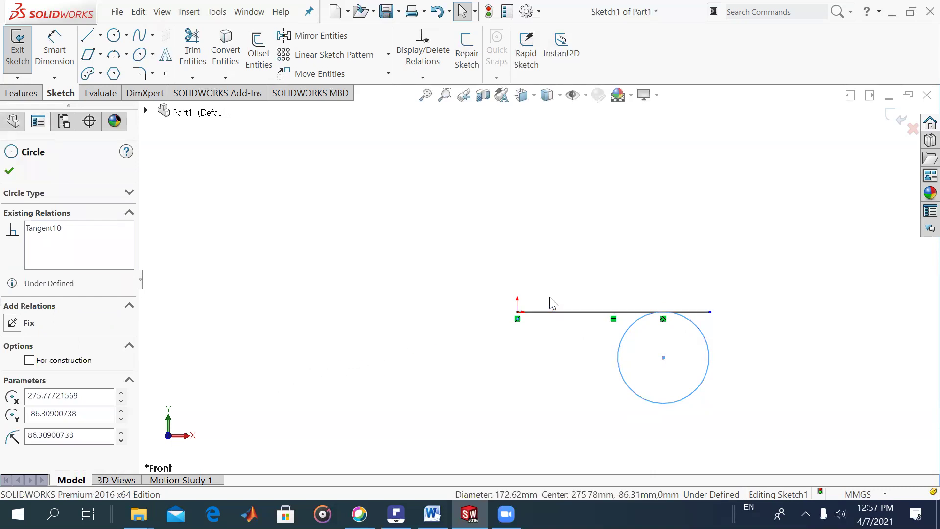
pyautogui.click(570, 314)
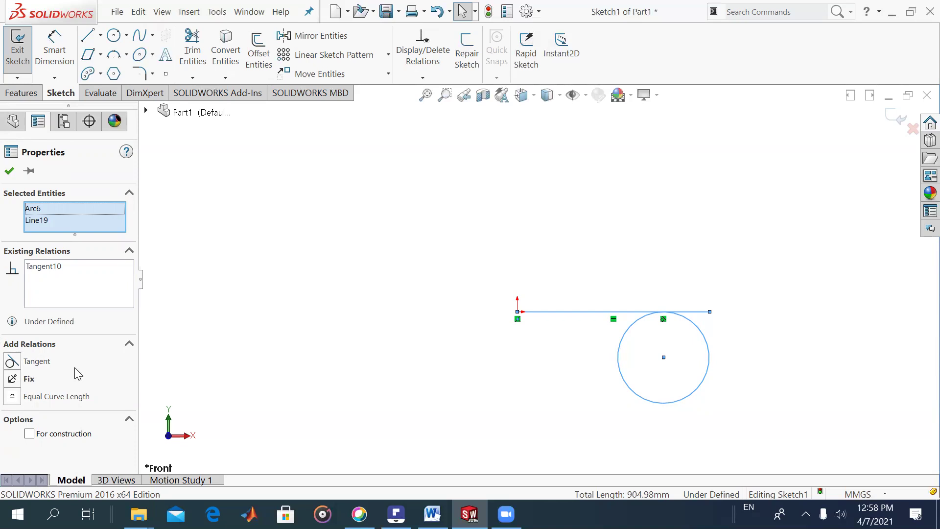
pyautogui.click(9, 171)
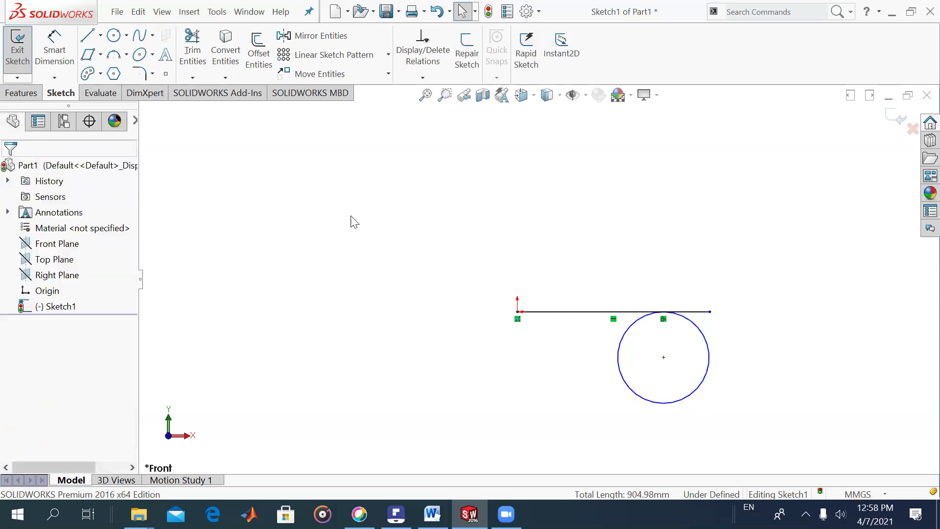
# Drag the circle right and resize it past the line's end, keeping it tangent.
pyautogui.moveTo(664, 358)
pyautogui.mouseDown()
pyautogui.moveTo(775, 367)
pyautogui.moveTo(705, 376)
pyautogui.moveTo(737, 397)
pyautogui.moveTo(710, 378)
pyautogui.mouseUp()
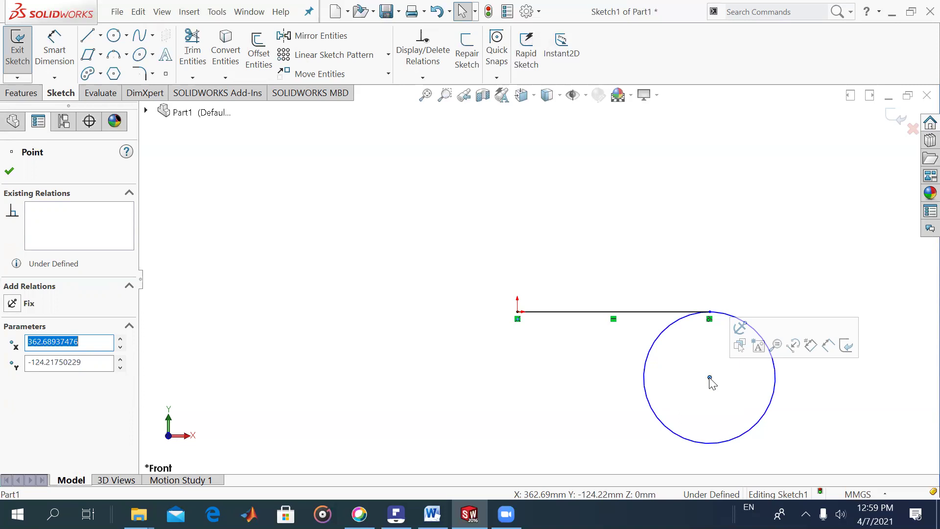
pyautogui.moveTo(710, 378); pyautogui.dragTo(739, 263)
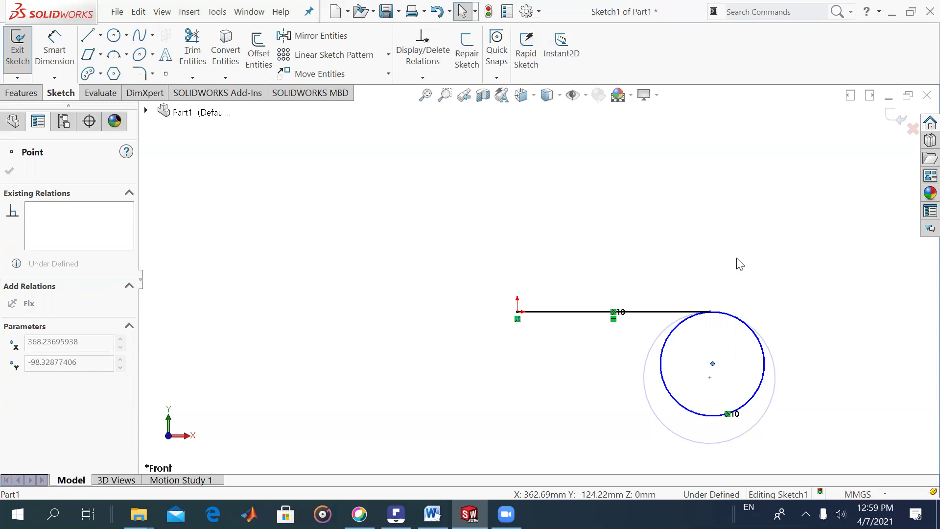
pyautogui.moveTo(740, 263); pyautogui.dragTo(732, 296)
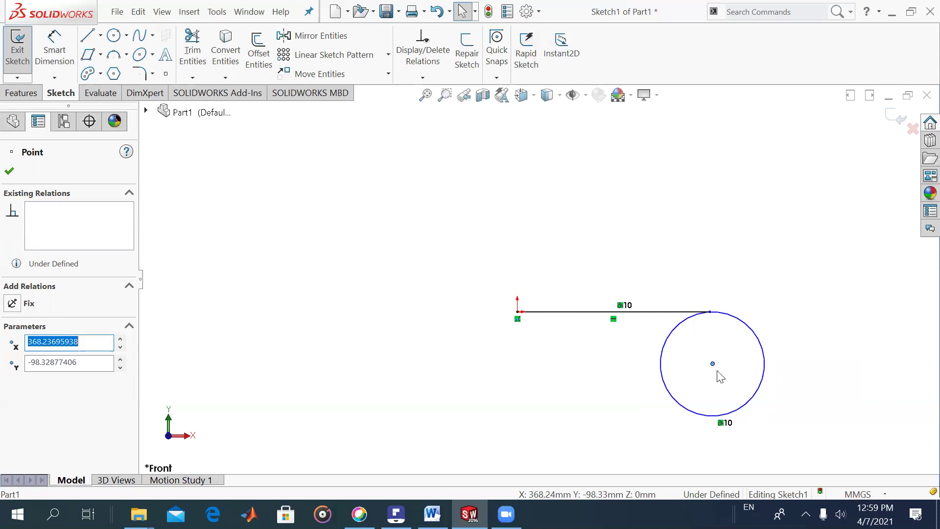
pyautogui.moveTo(798, 367)
pyautogui.mouseDown()
pyautogui.moveTo(557, 368)
pyautogui.moveTo(353, 338)
pyautogui.moveTo(835, 407)
pyautogui.moveTo(833, 399)
pyautogui.mouseUp()
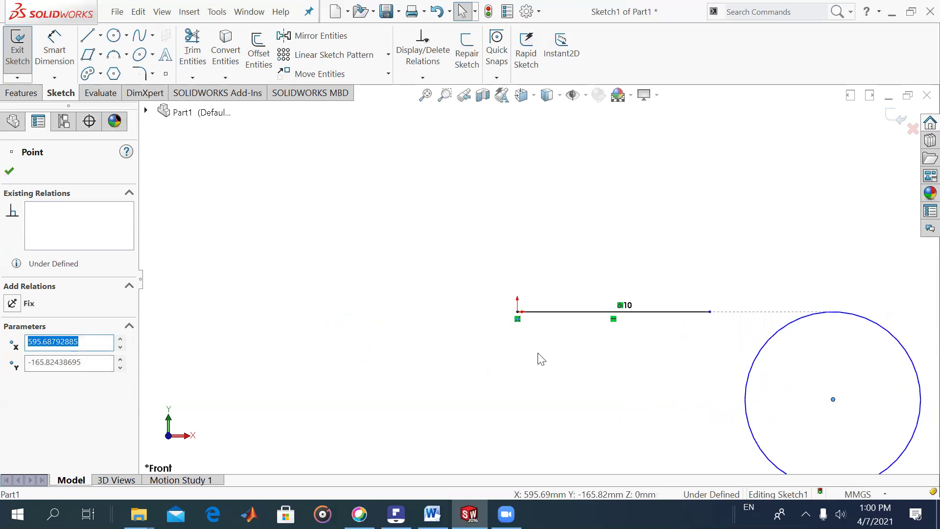
pyautogui.press('Escape')
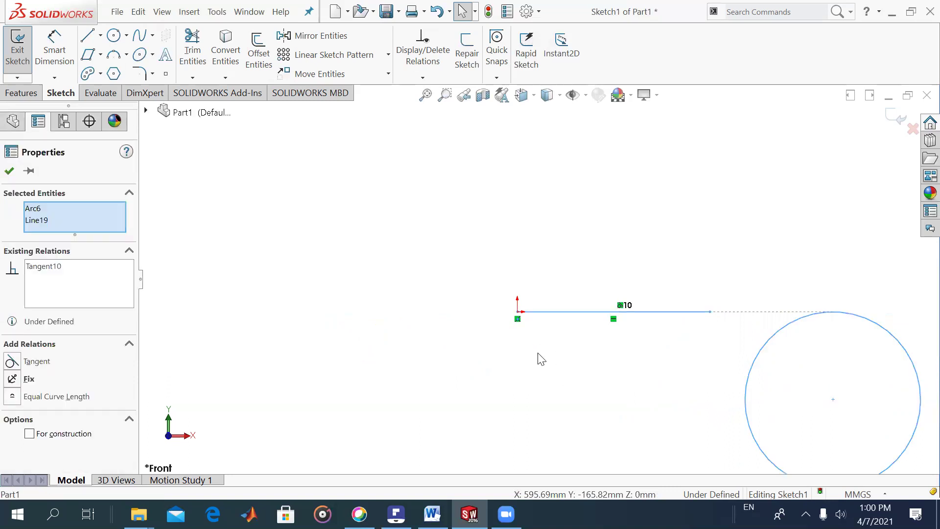
# Delete the selected line and circle, leaving only the origin.
pyautogui.press('Delete')
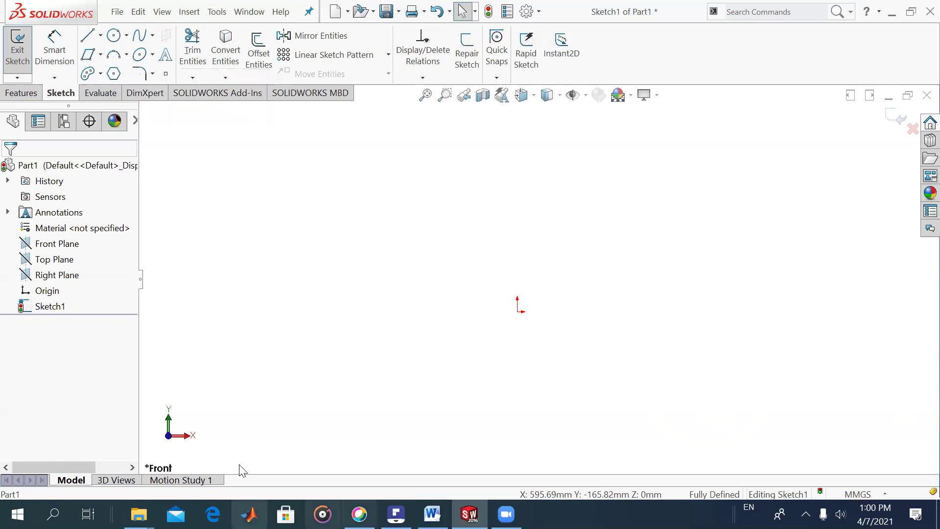
# Choose Centerpoint Arc from the arc flyout, retrying after cancelling a first attempt.
pyautogui.click(127, 55)
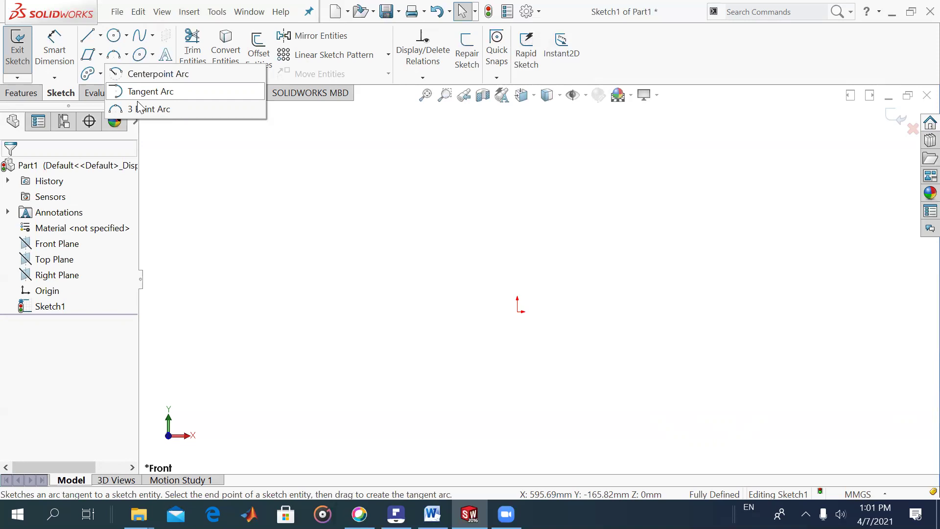
pyautogui.click(145, 75)
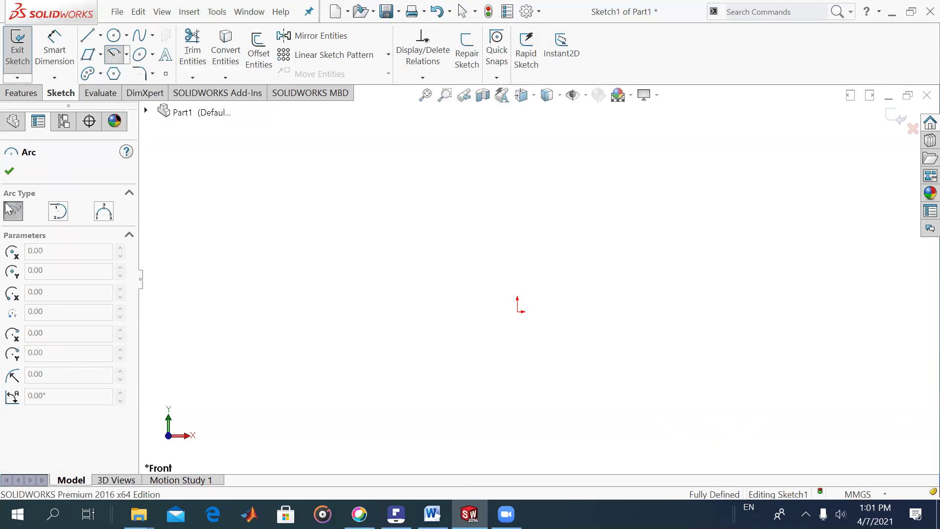
pyautogui.press('Escape')
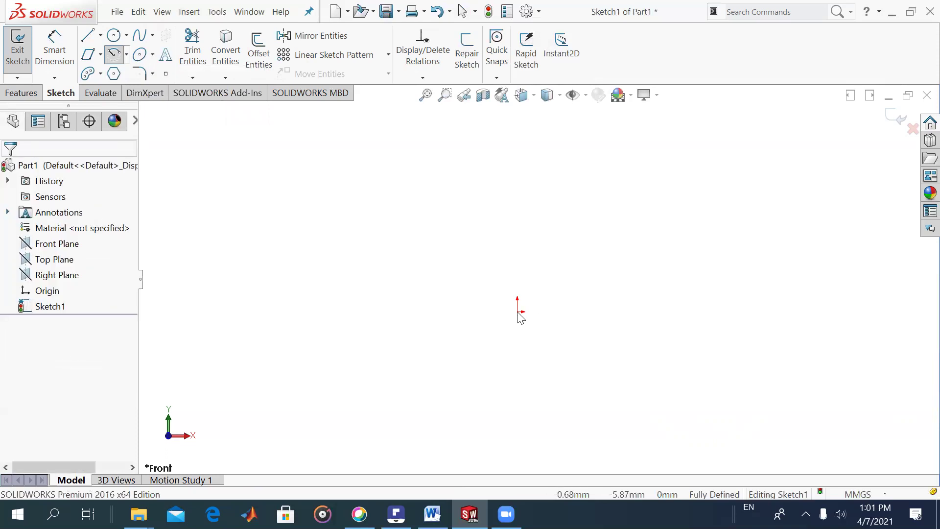
pyautogui.press('Escape')
pyautogui.click(518, 311)
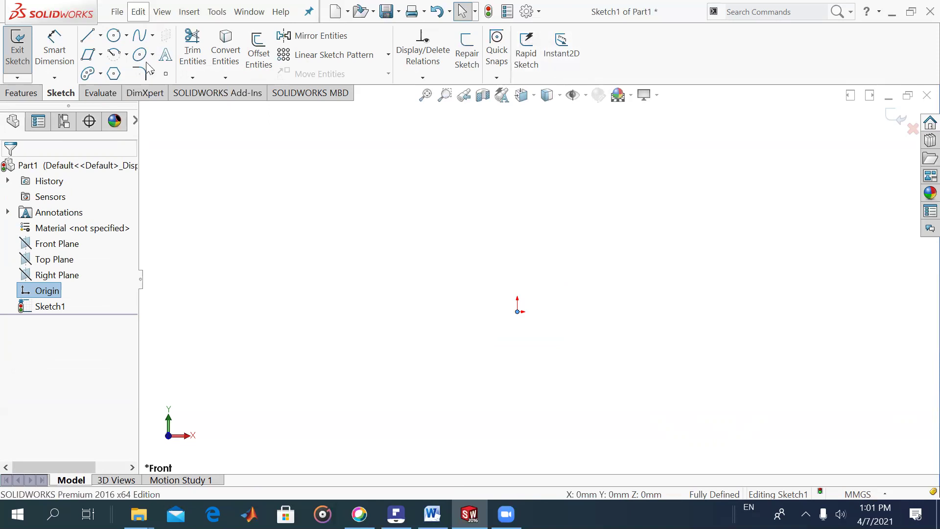
pyautogui.click(127, 54)
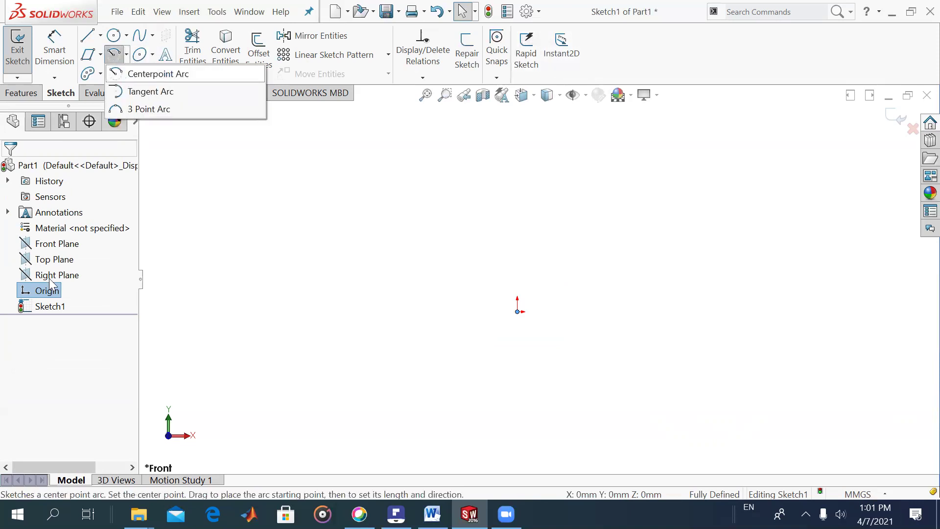
pyautogui.click(142, 73)
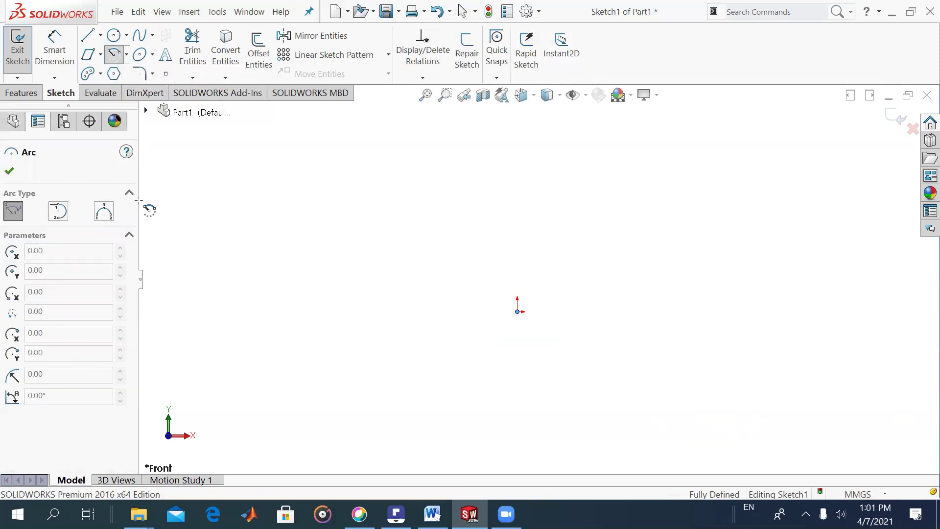
# Draw a centre-point arc centred on the origin, running from upper-left to upper-right above it.
pyautogui.click(517, 312)
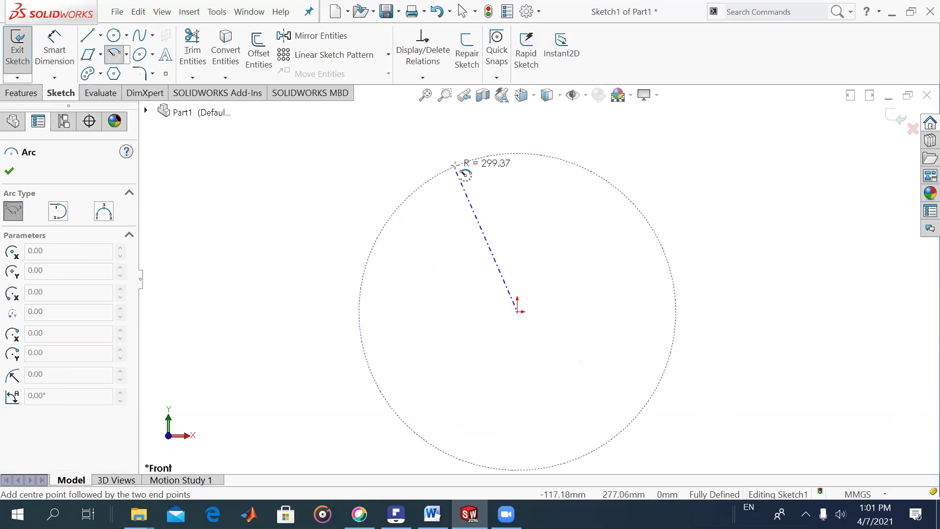
pyautogui.click(455, 165)
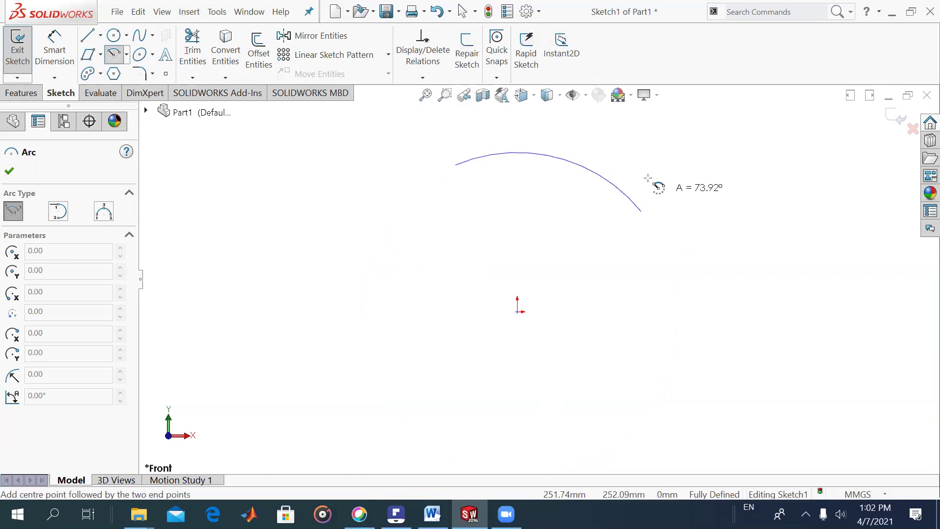
pyautogui.click(583, 167)
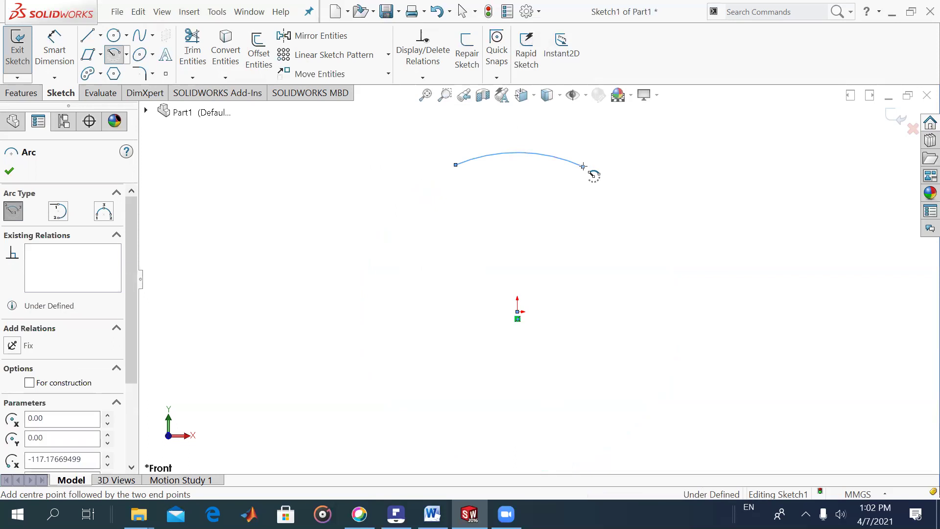
pyautogui.click(10, 172)
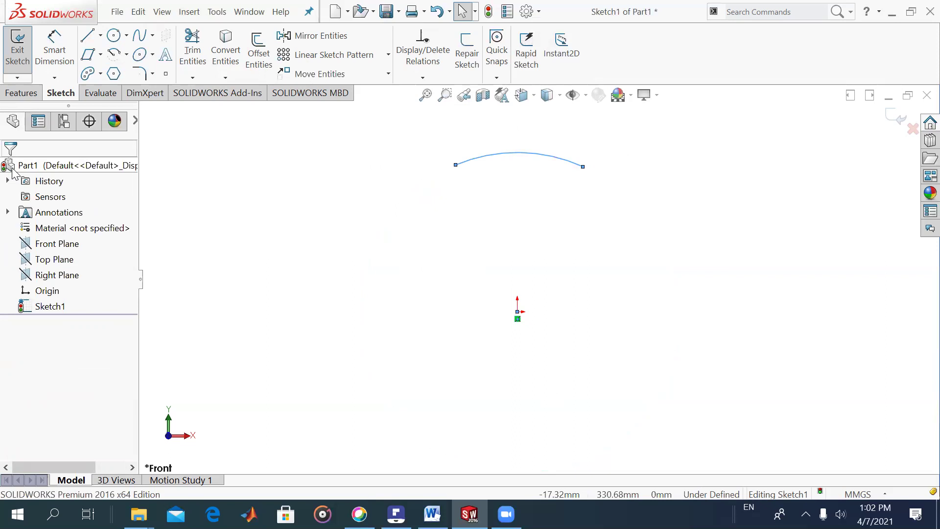
pyautogui.click(126, 54)
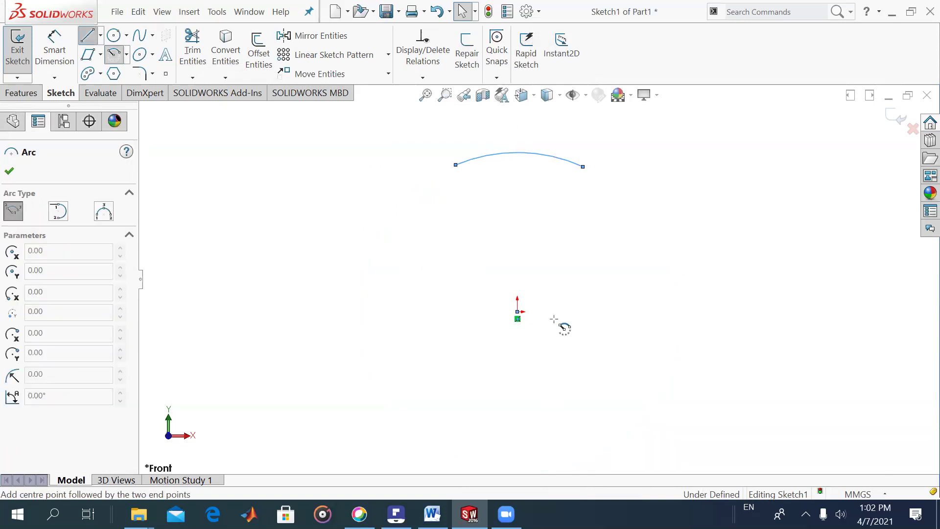
pyautogui.click(518, 311)
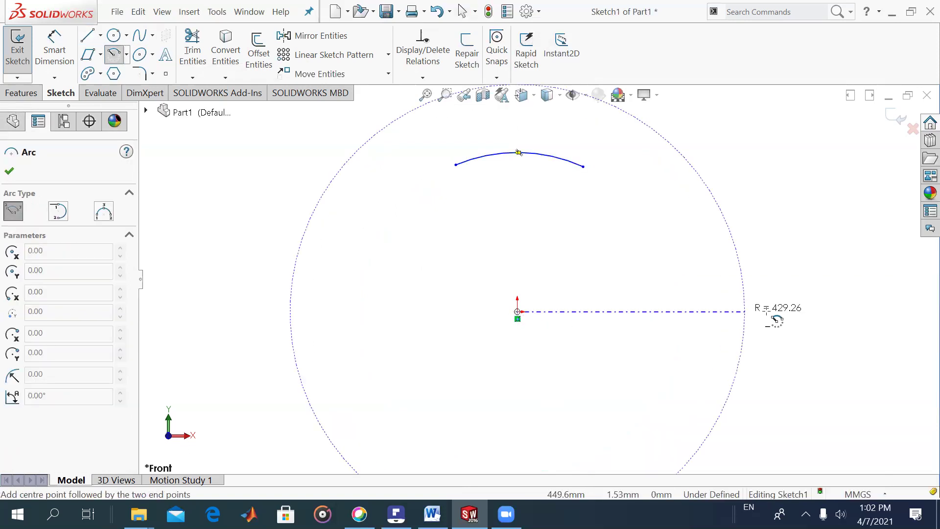
pyautogui.press('Escape')
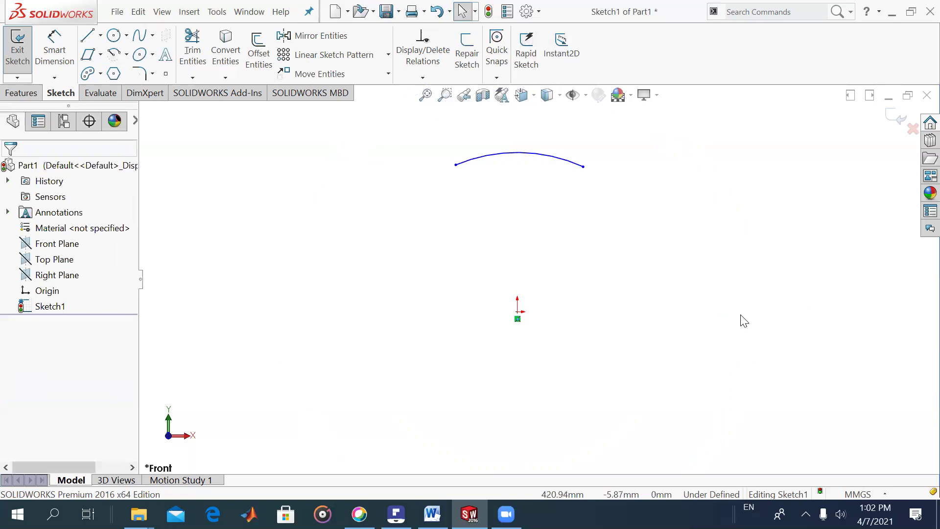
# Draw a horizontal line from the origin out to the right.
pyautogui.click(88, 35)
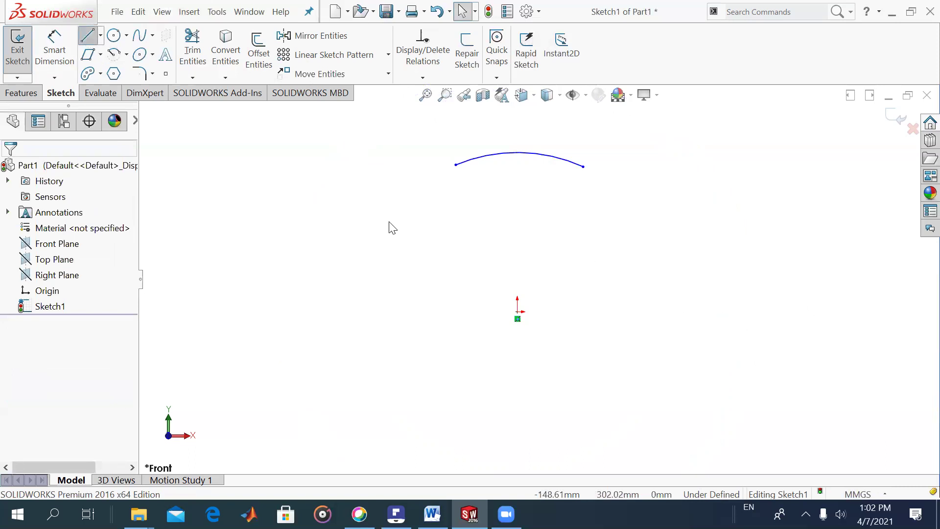
pyautogui.click(517, 311)
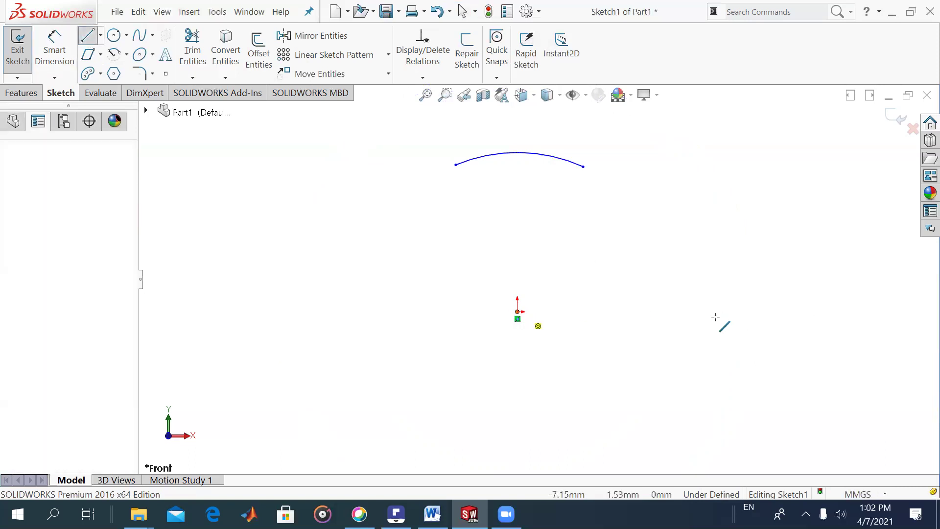
pyautogui.click(755, 310)
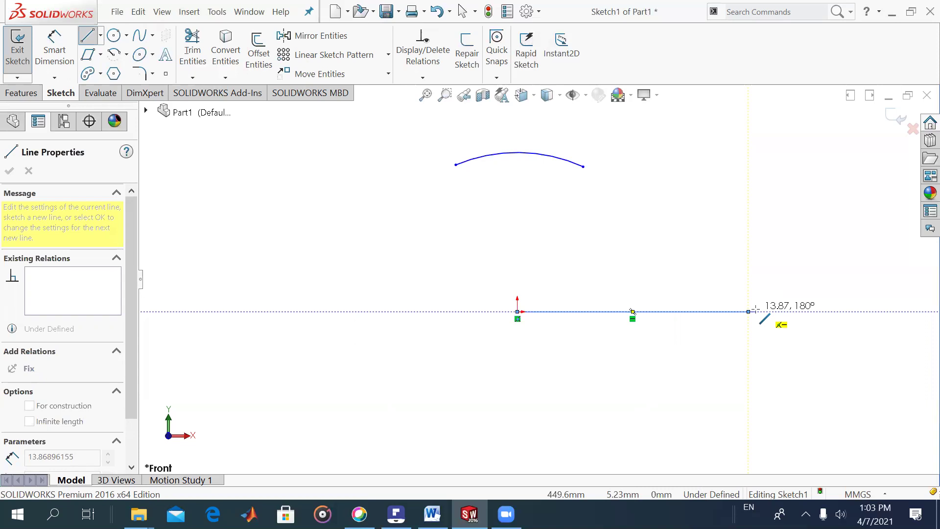
pyautogui.press('Escape')
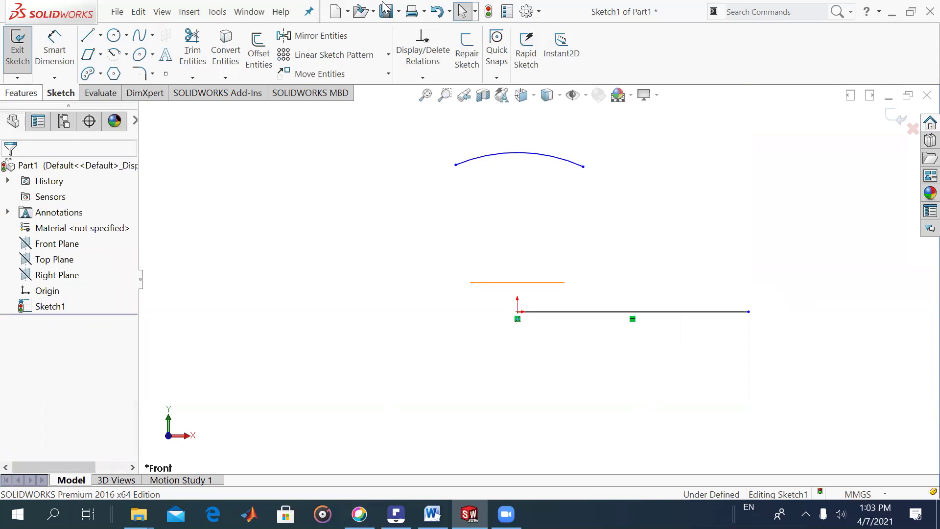
# Draw a tangent arc from the line's right endpoint curving up and back leftward.
pyautogui.click(127, 58)
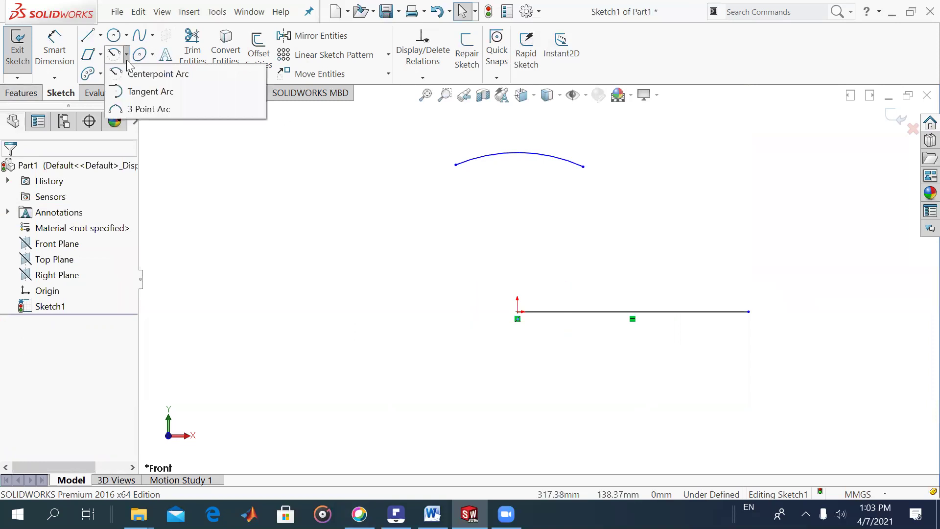
pyautogui.click(147, 91)
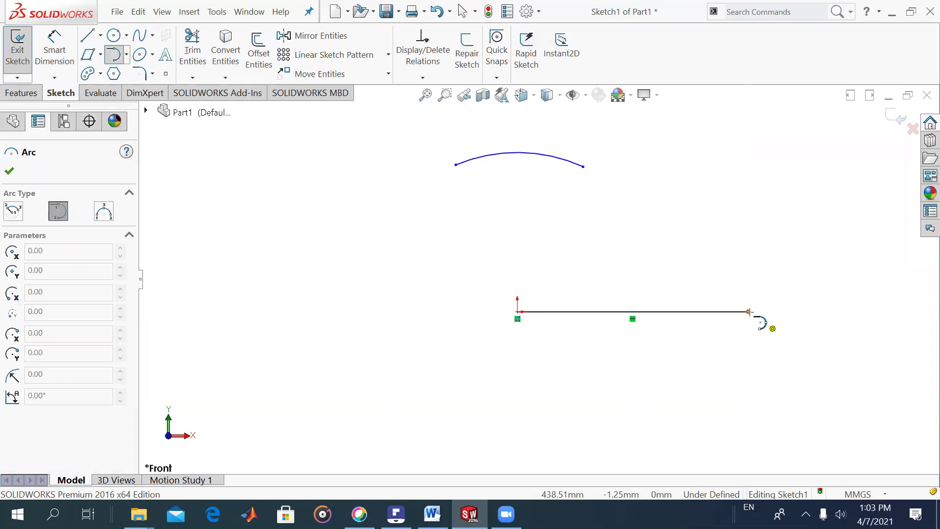
pyautogui.click(746, 311)
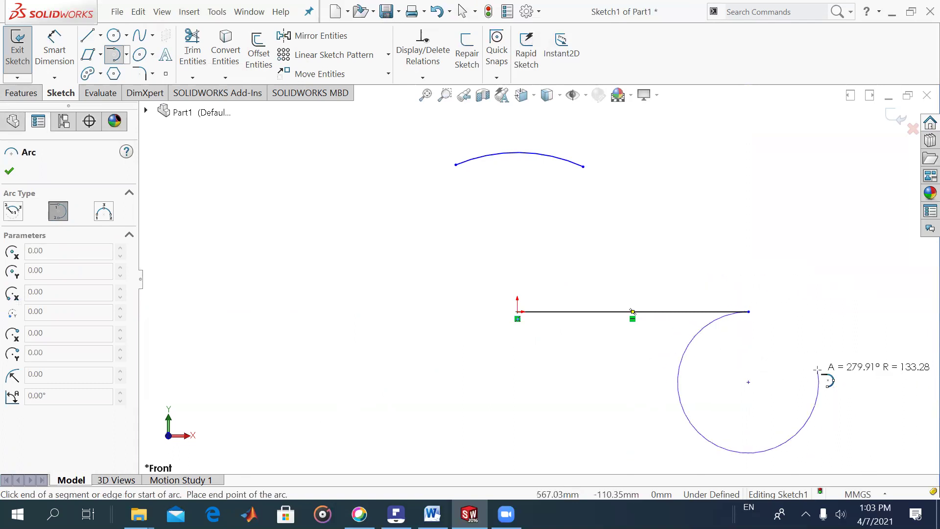
pyautogui.press('Escape')
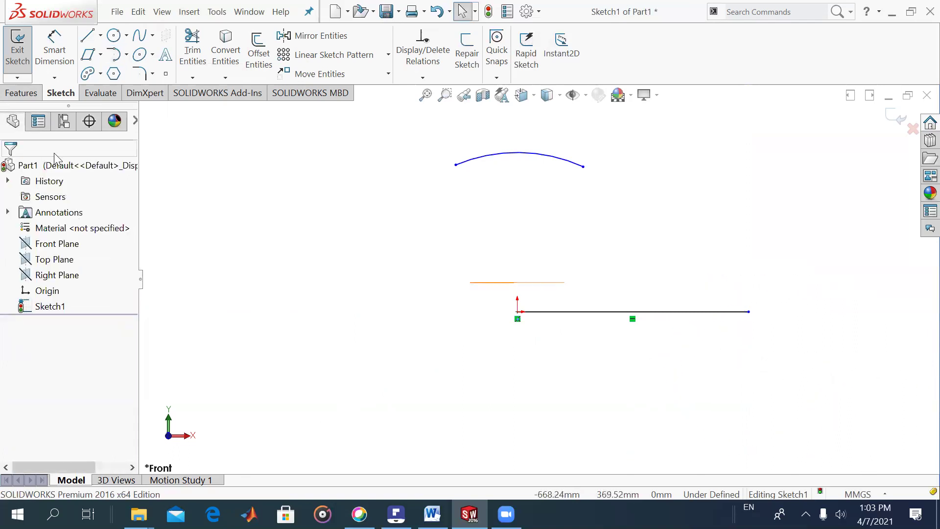
pyautogui.click(127, 54)
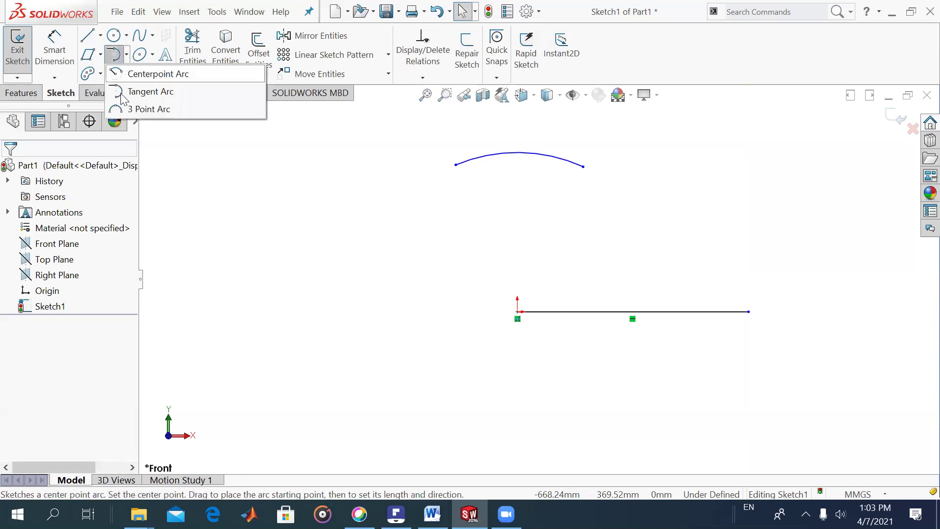
pyautogui.click(122, 92)
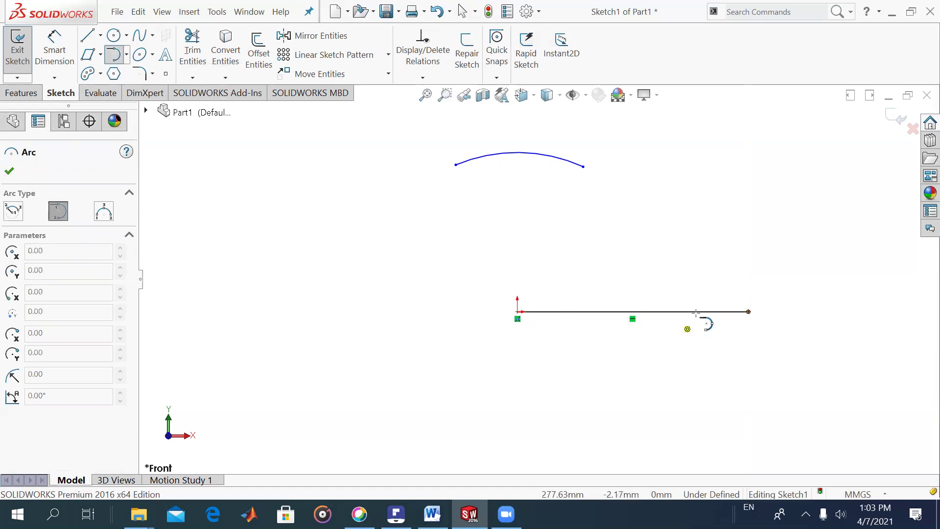
pyautogui.click(748, 310)
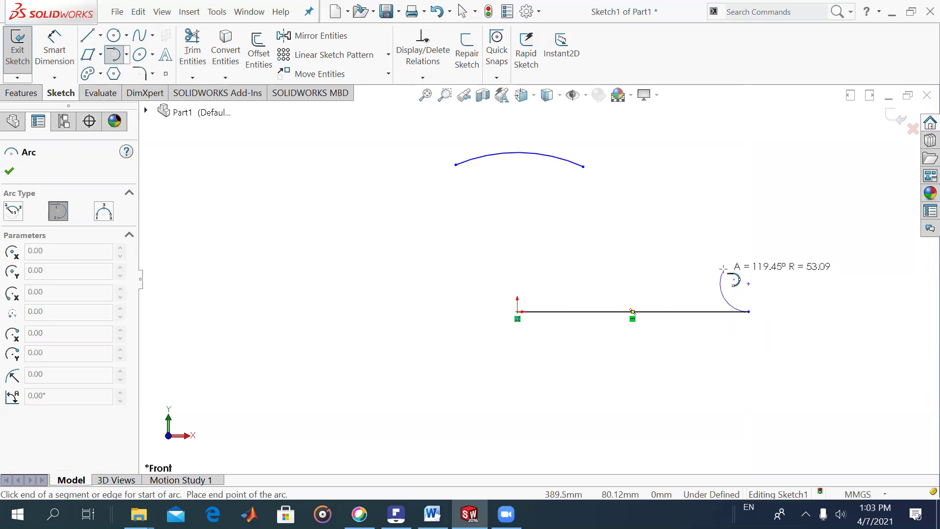
pyautogui.click(620, 236)
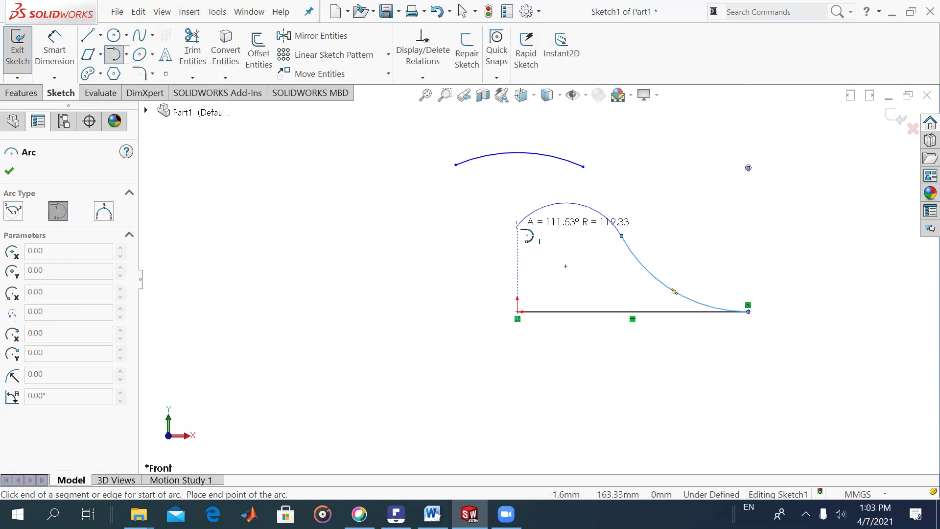
pyautogui.press('Escape')
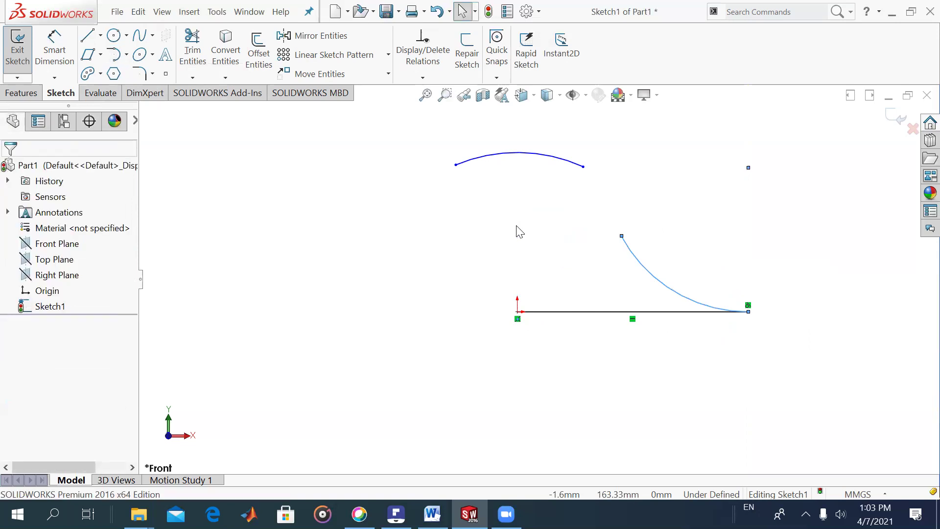
pyautogui.click(125, 56)
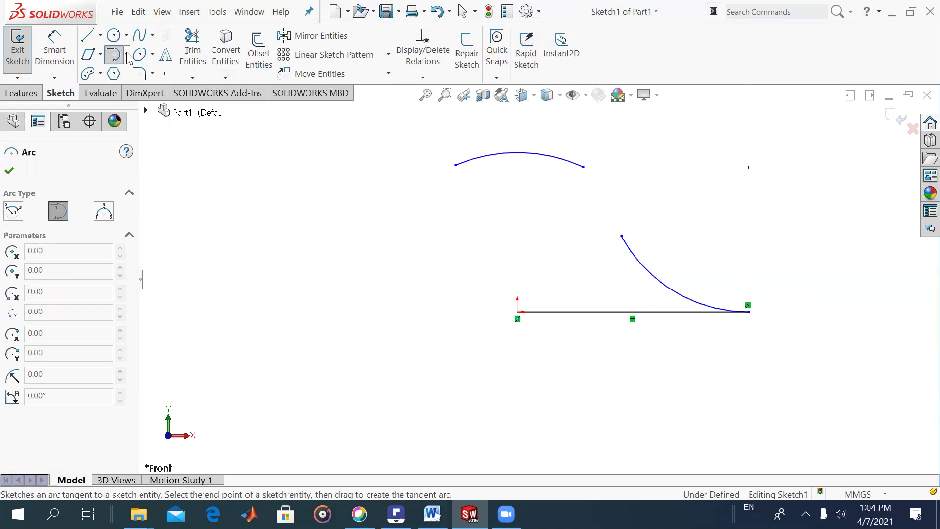
pyautogui.click(127, 54)
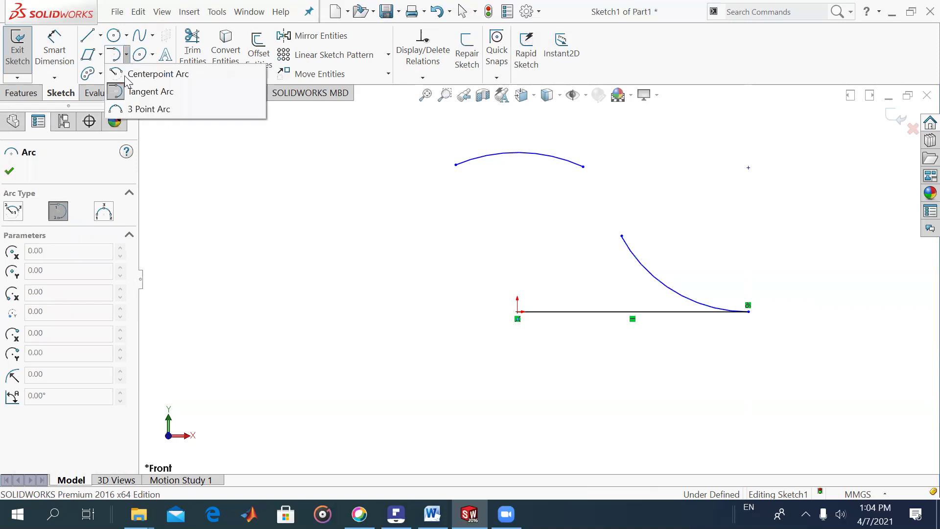
# Draw a 3-point semicircular arc from the origin to a point on the horizontal line.
pyautogui.click(125, 109)
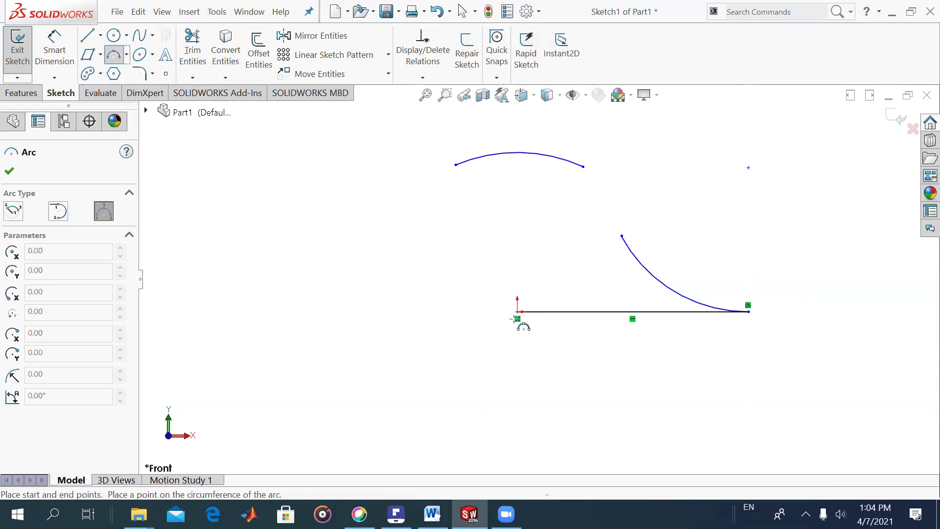
pyautogui.click(517, 312)
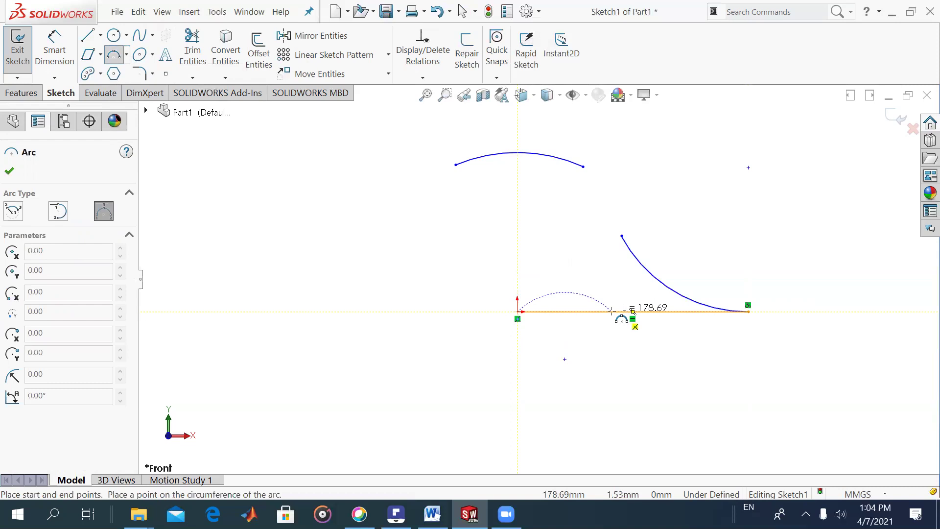
pyautogui.click(611, 310)
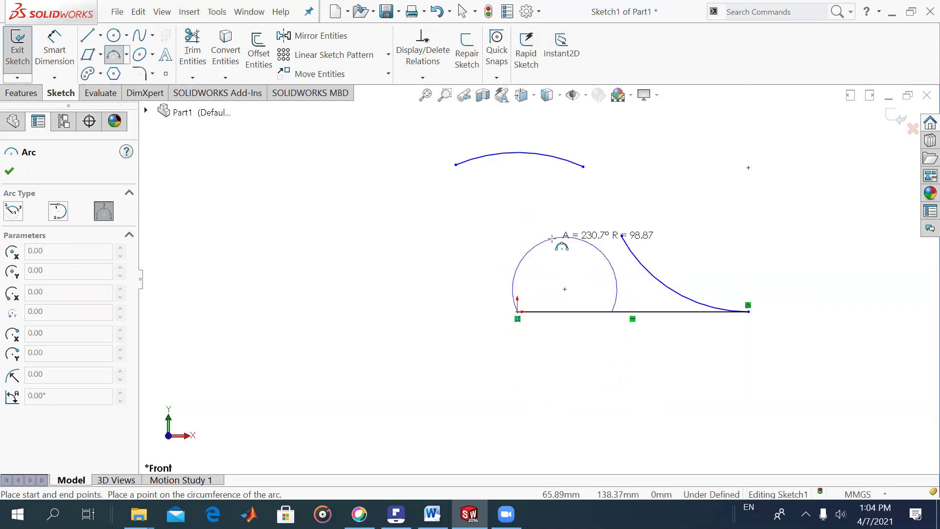
pyautogui.click(559, 265)
# Finish the arc tool with Esc.
pyautogui.press('Escape')
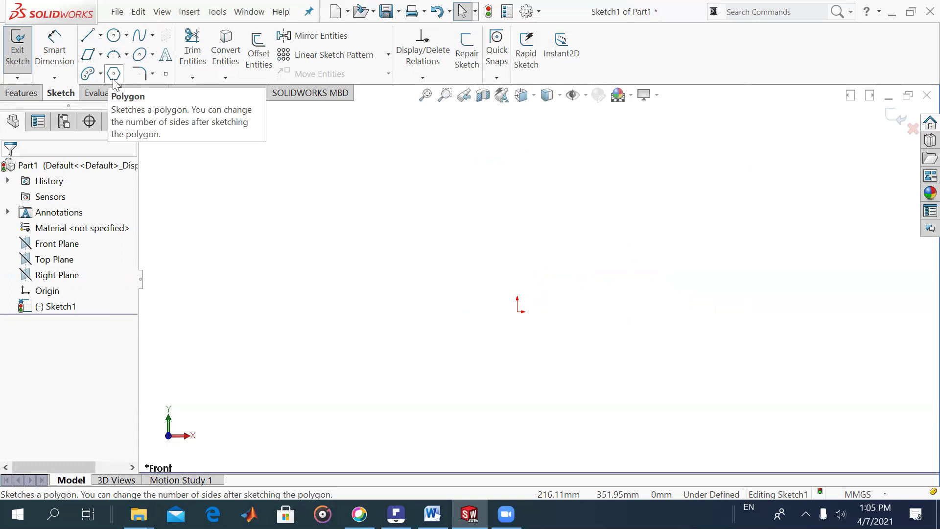
# Draw a hexagon centred on the origin and mark its edges For construction.
pyautogui.click(114, 77)
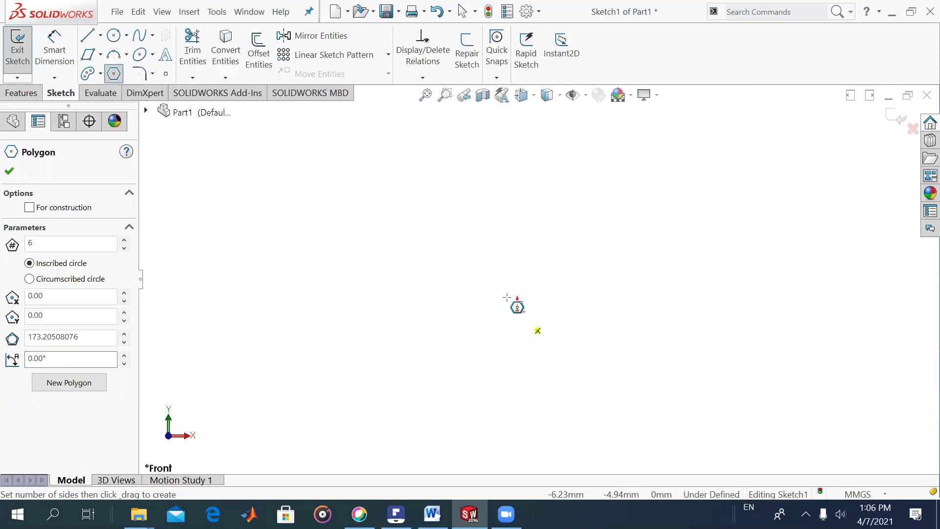
pyautogui.click(517, 311)
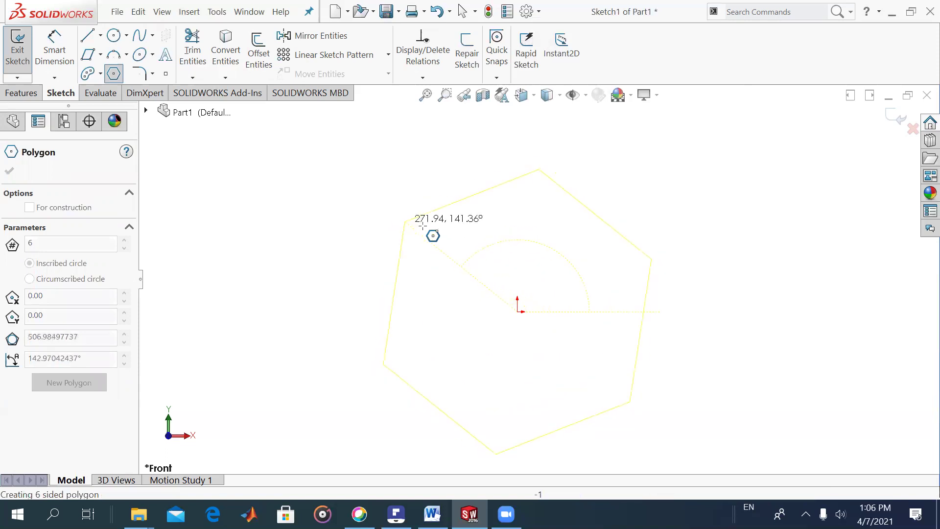
pyautogui.click(408, 229)
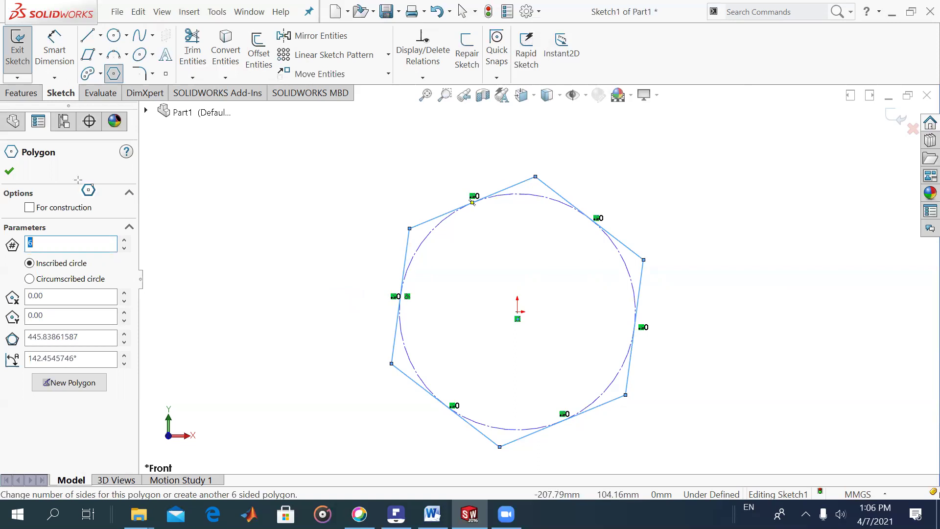
pyautogui.click(30, 208)
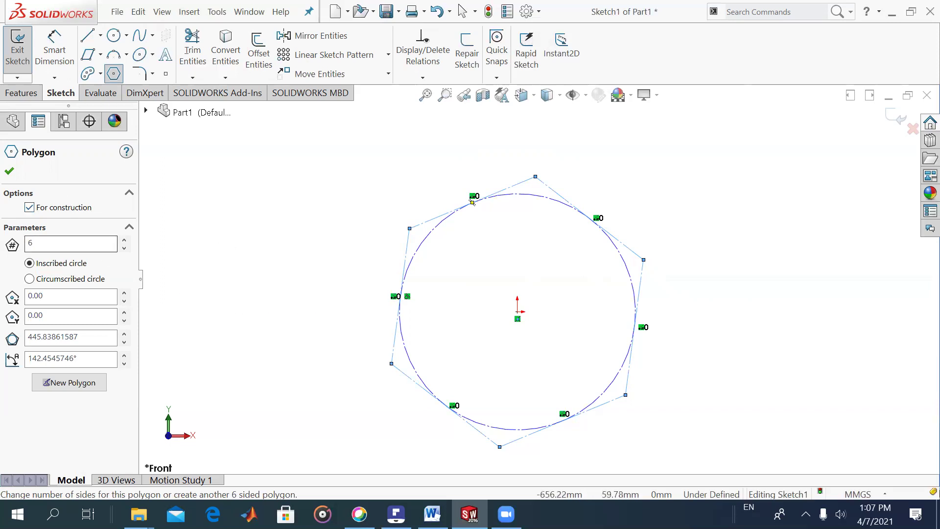
# Clear For construction on the hexagon edges, accept the polygon and exit the tool.
pyautogui.click(29, 208)
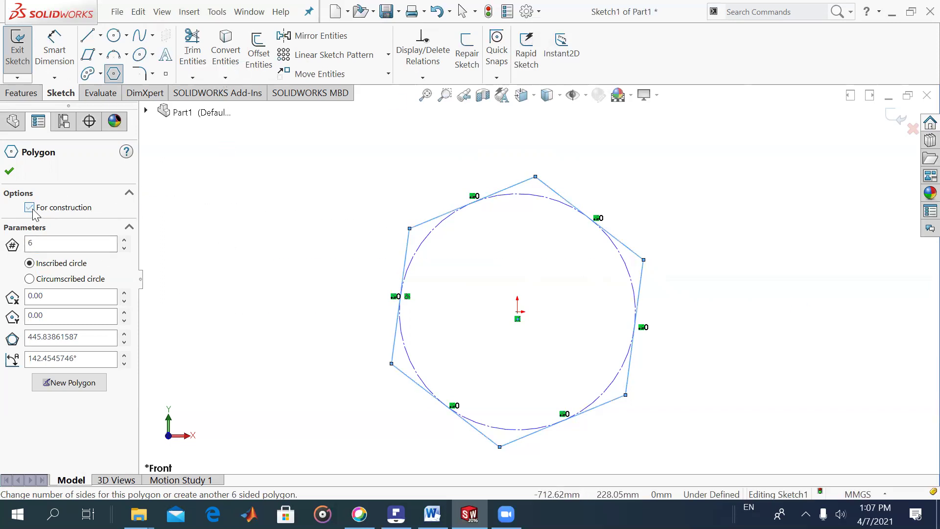
pyautogui.click(9, 172)
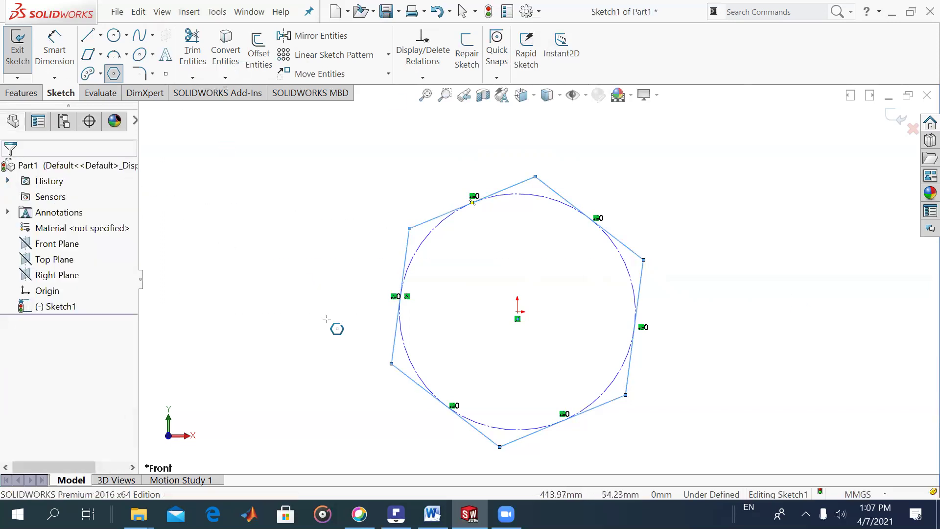
pyautogui.press('Escape')
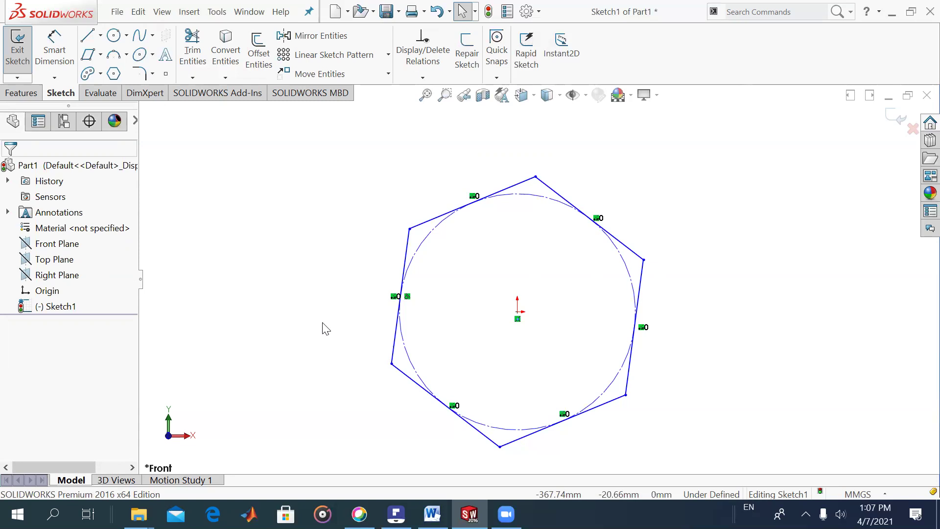
# Give the hexagon's right edge a Vertical relation so its sides stand upright.
pyautogui.click(639, 302)
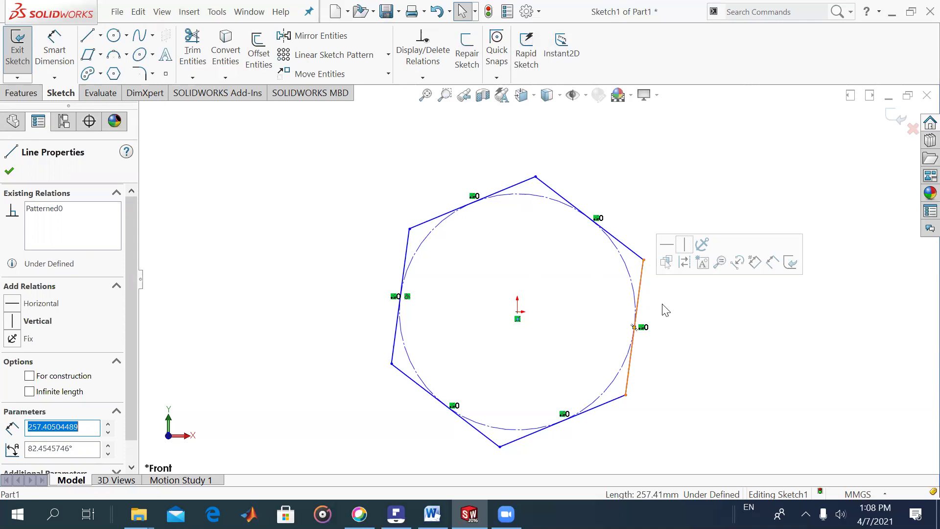
pyautogui.click(683, 244)
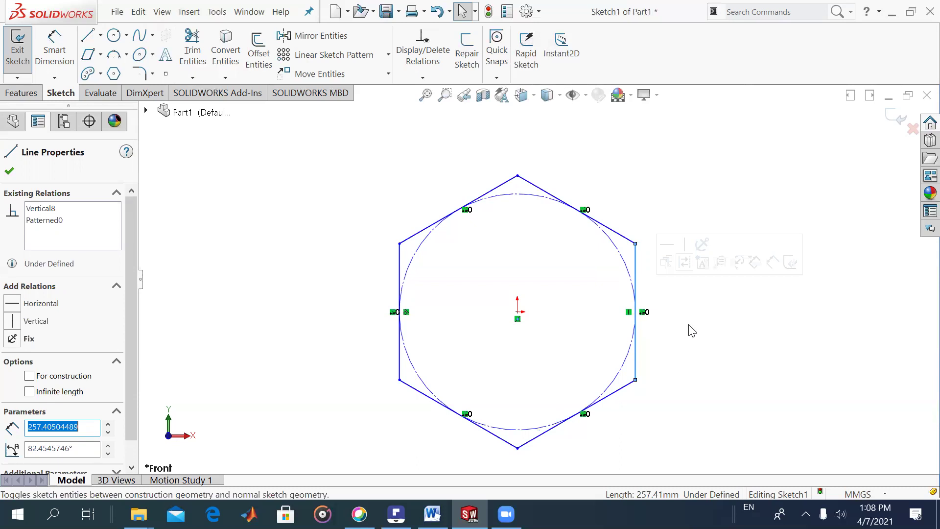
pyautogui.click(9, 171)
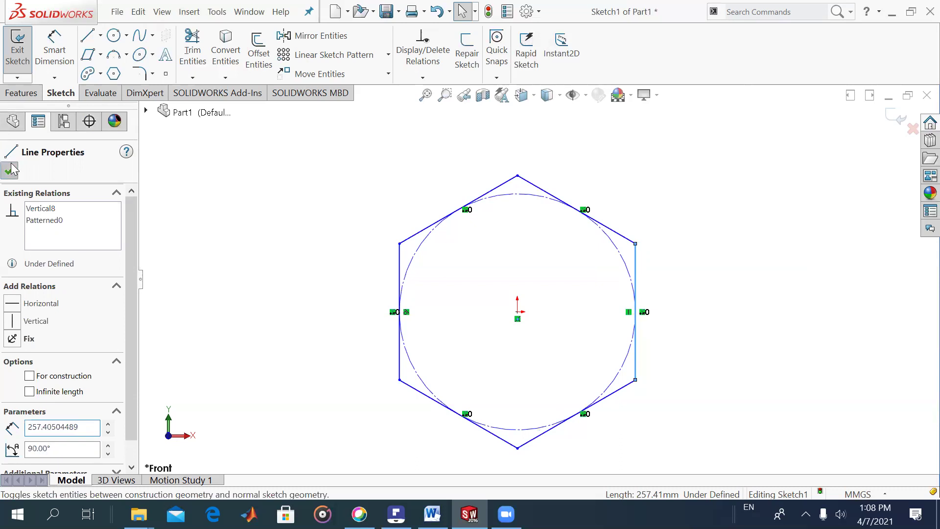
pyautogui.click(74, 47)
pyautogui.press('Escape')
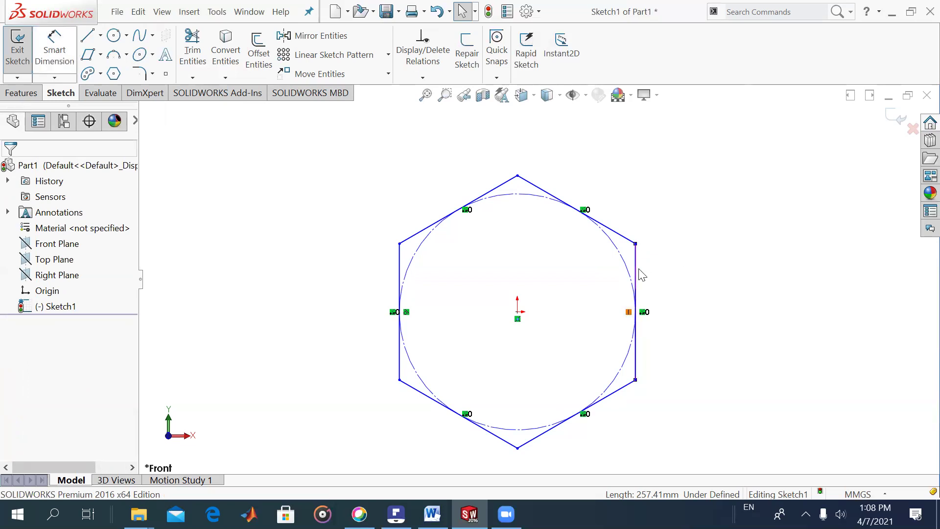
pyautogui.click(636, 275)
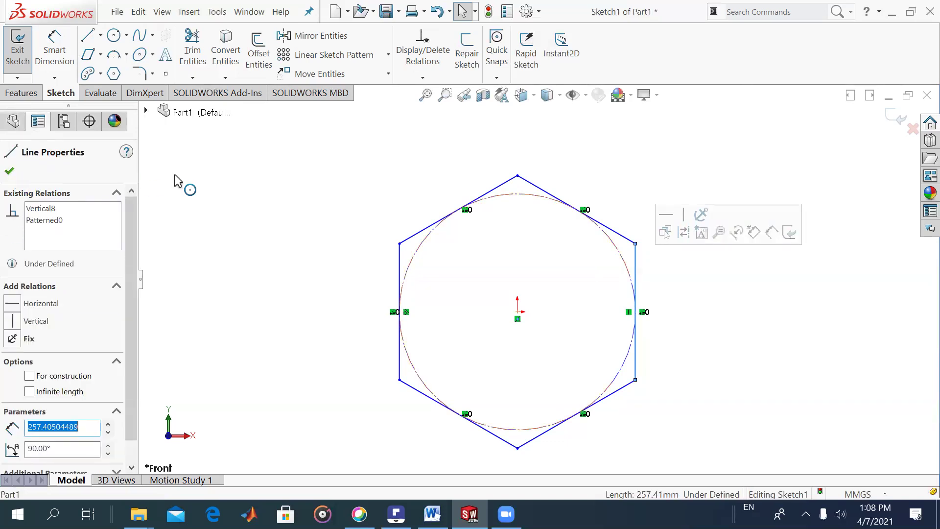
# Add a 250 mm length dimension to the hexagon's right vertical edge.
pyautogui.click(196, 192)
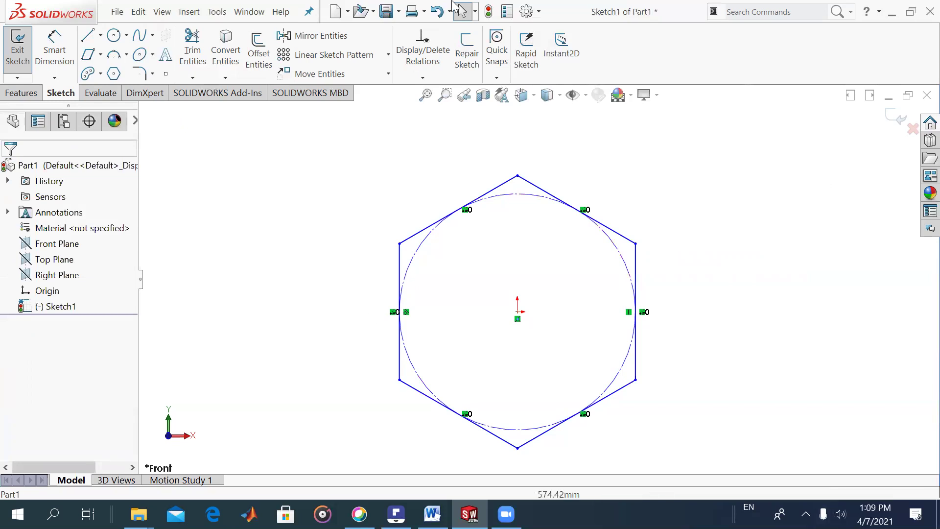
pyautogui.click(55, 49)
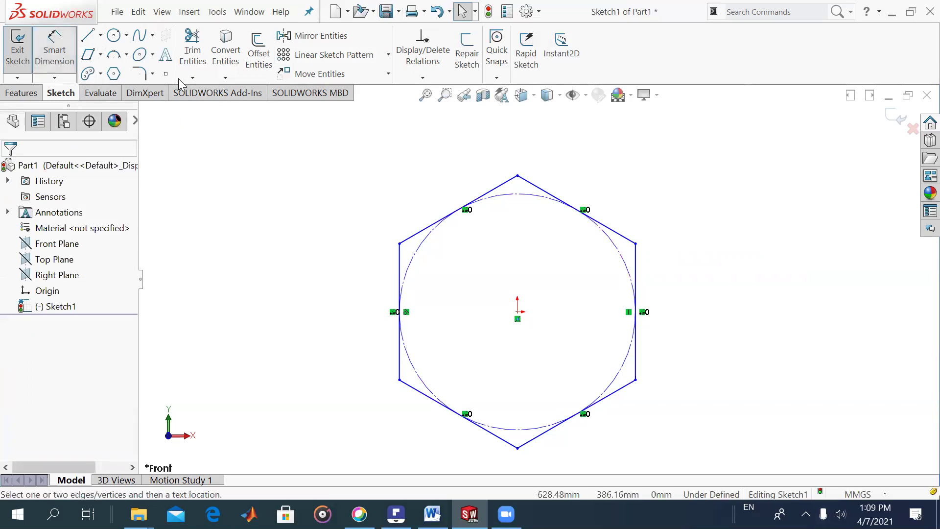
pyautogui.click(636, 372)
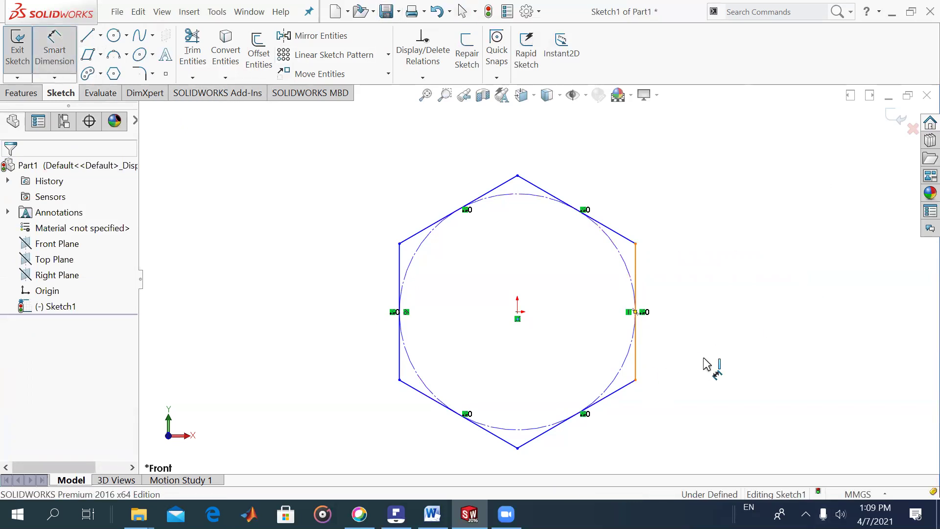
pyautogui.click(705, 365)
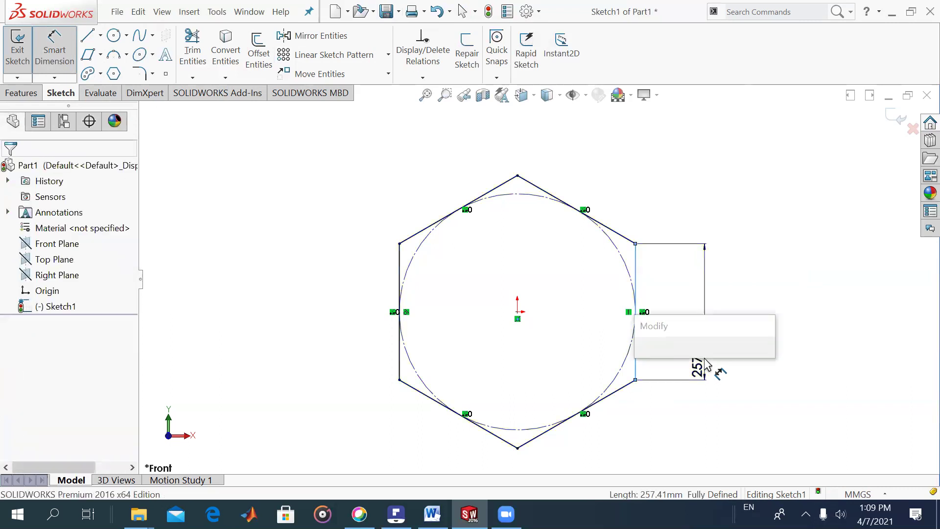
pyautogui.write('257.40504489mm')
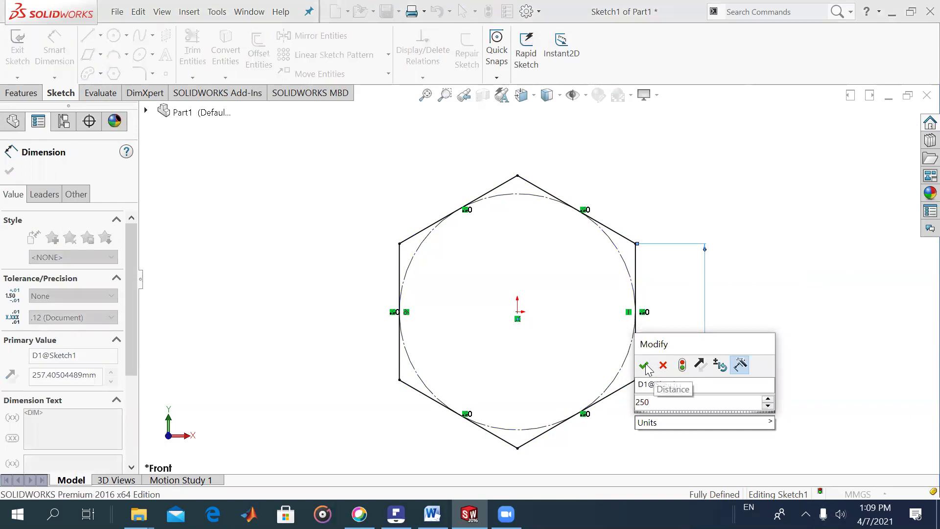
pyautogui.click(644, 365)
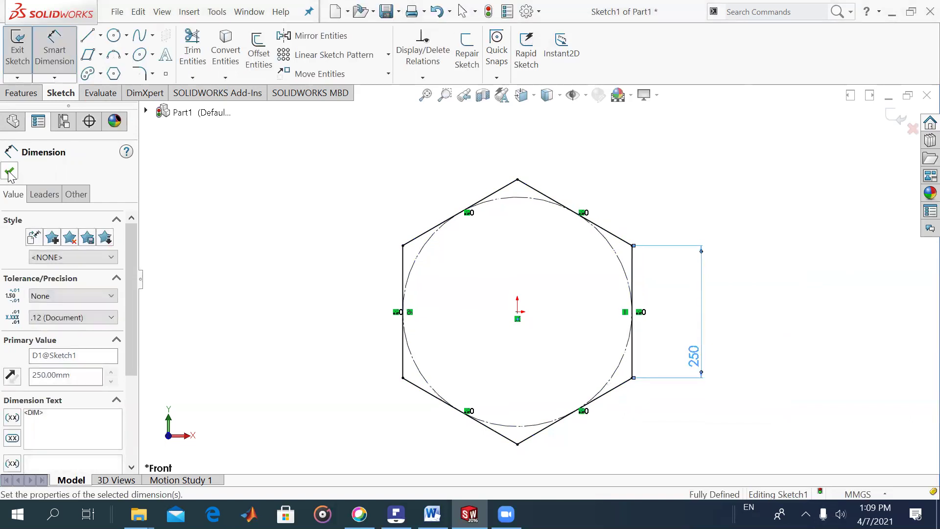
pyautogui.press('Escape')
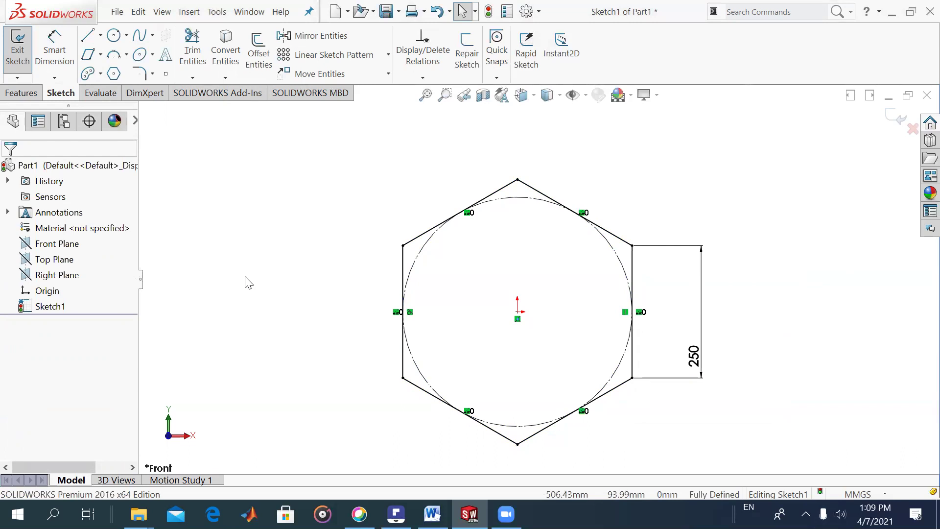
# Leave Rapid Sketch and delete the hexagon, its circle and the 250 dimension.
pyautogui.click(526, 51)
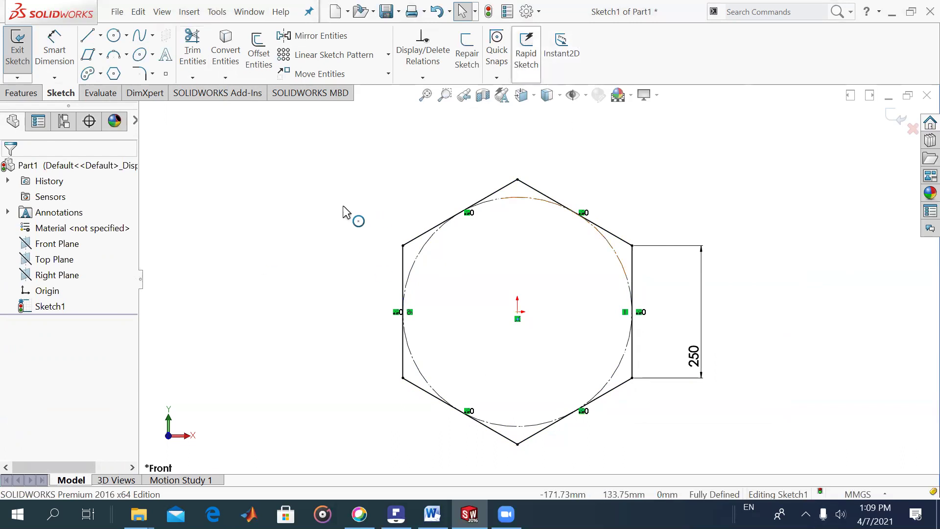
pyautogui.press('Escape')
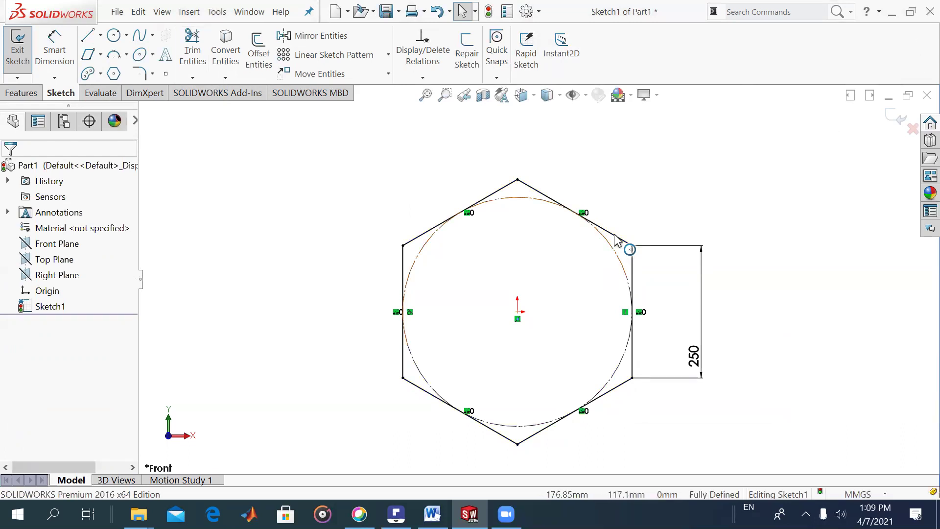
pyautogui.click(334, 336)
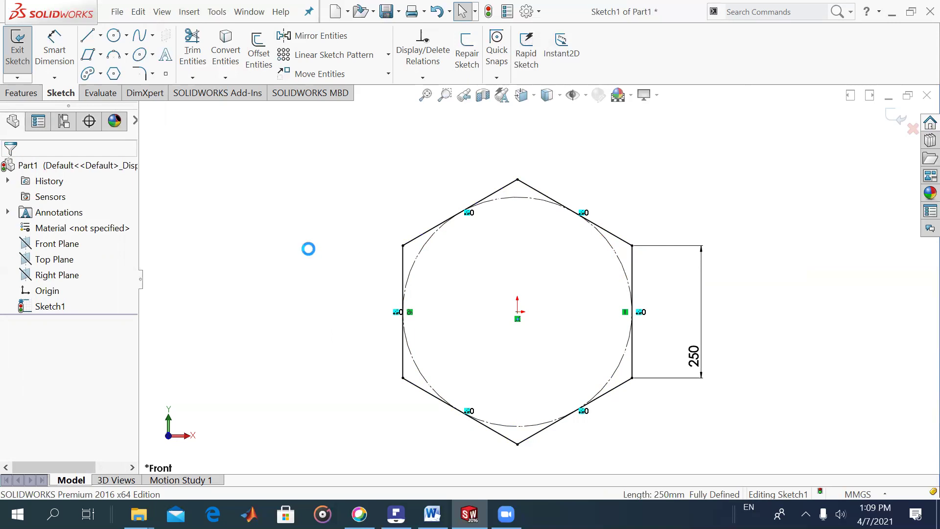
pyautogui.press('Delete')
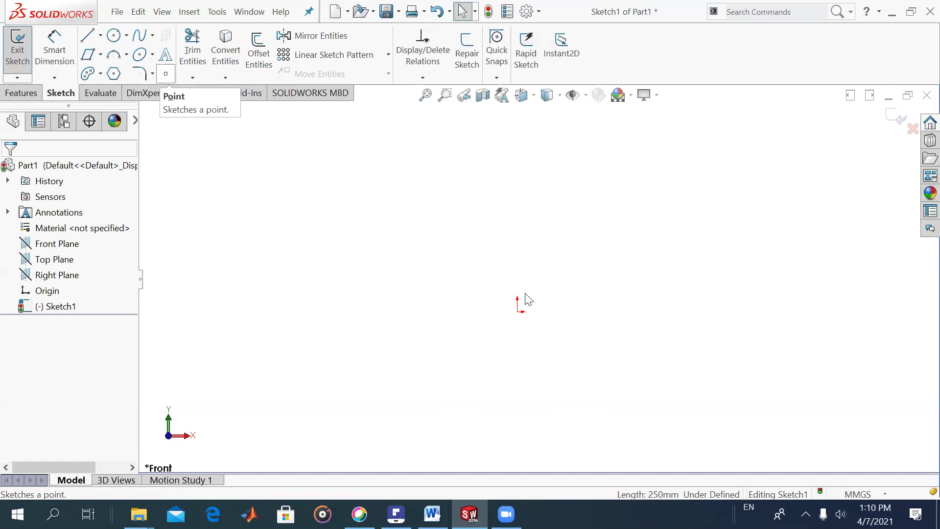
# Place four sketch points right of the origin, the farthest level with it.
pyautogui.click(167, 79)
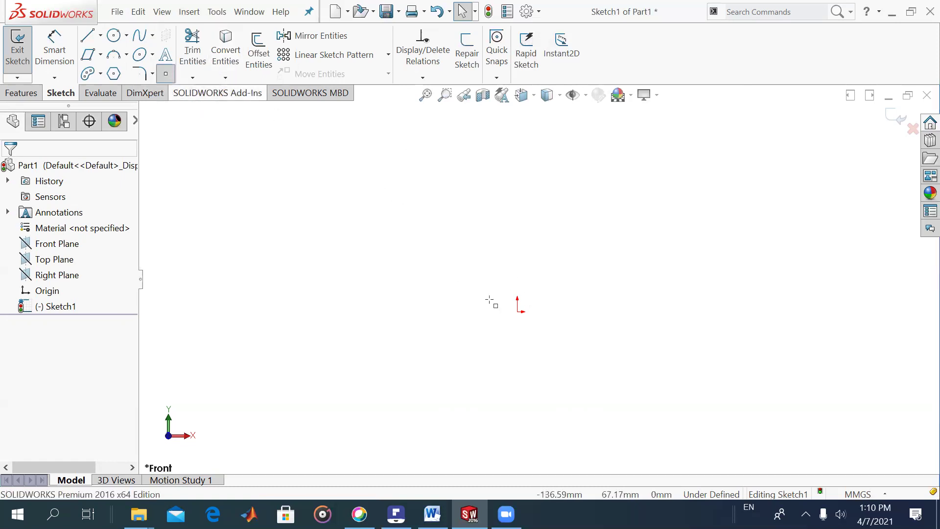
pyautogui.click(564, 252)
pyautogui.click(713, 305)
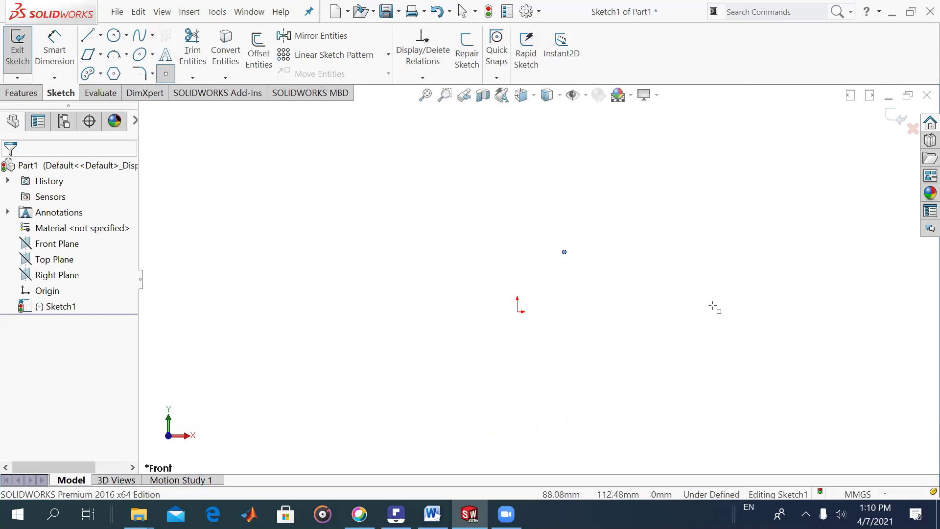
pyautogui.click(779, 218)
pyautogui.click(859, 311)
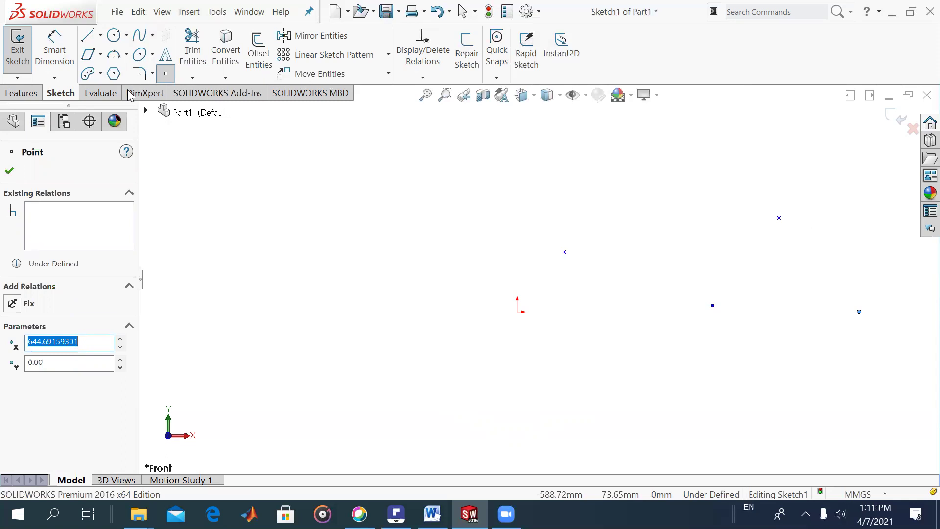
# Draw a spline from the origin through the scattered points to the far-right point.
pyautogui.click(152, 36)
pyautogui.click(152, 54)
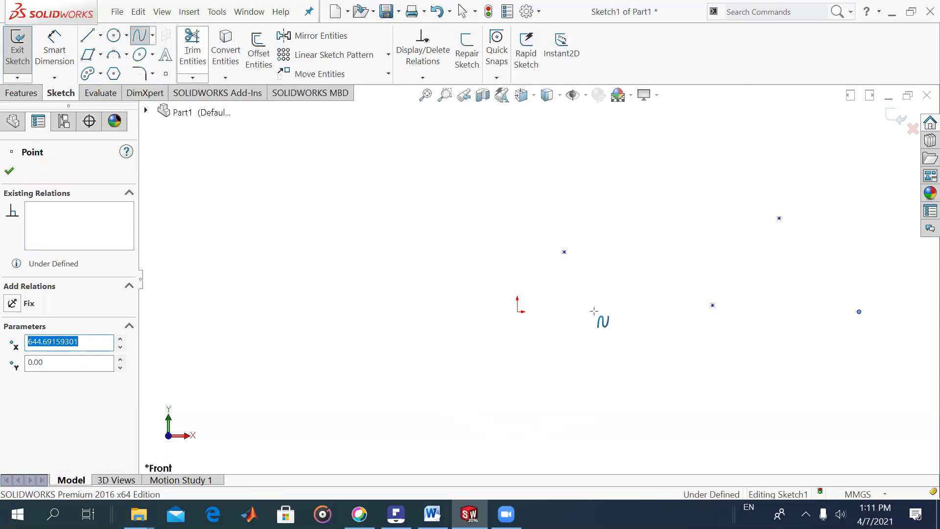
pyautogui.click(564, 251)
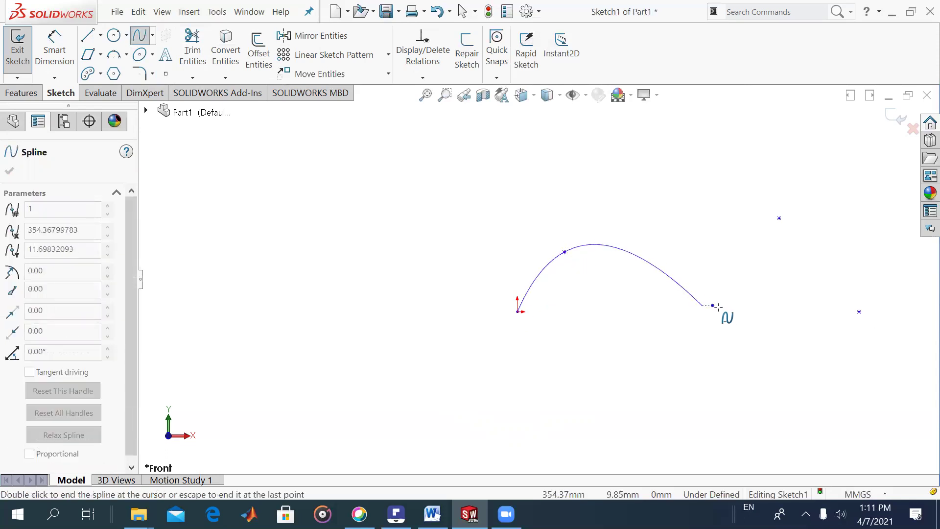
pyautogui.click(713, 305)
pyautogui.click(779, 218)
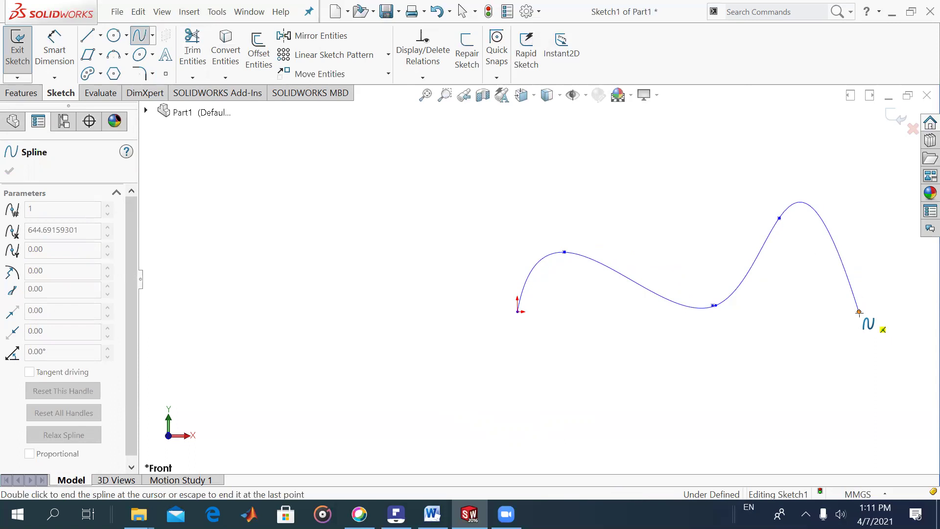
pyautogui.doubleClick(859, 312)
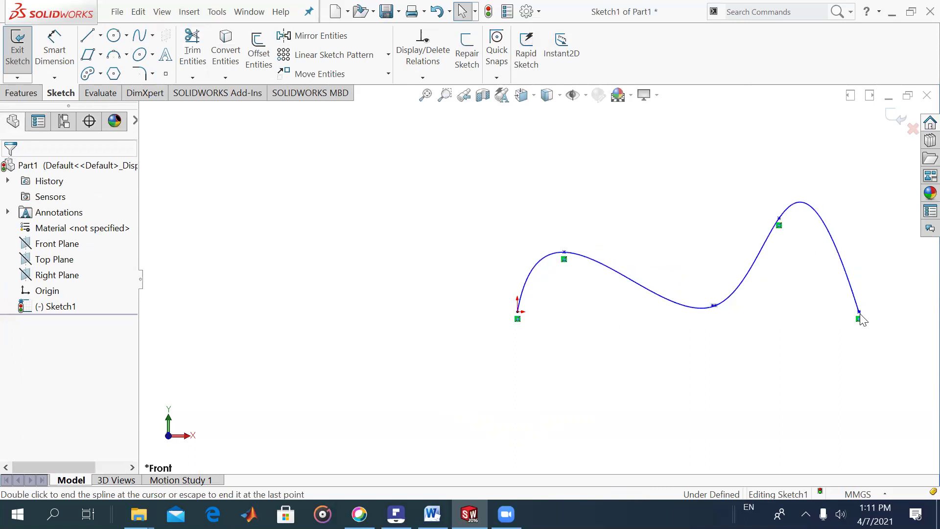
pyautogui.click(153, 37)
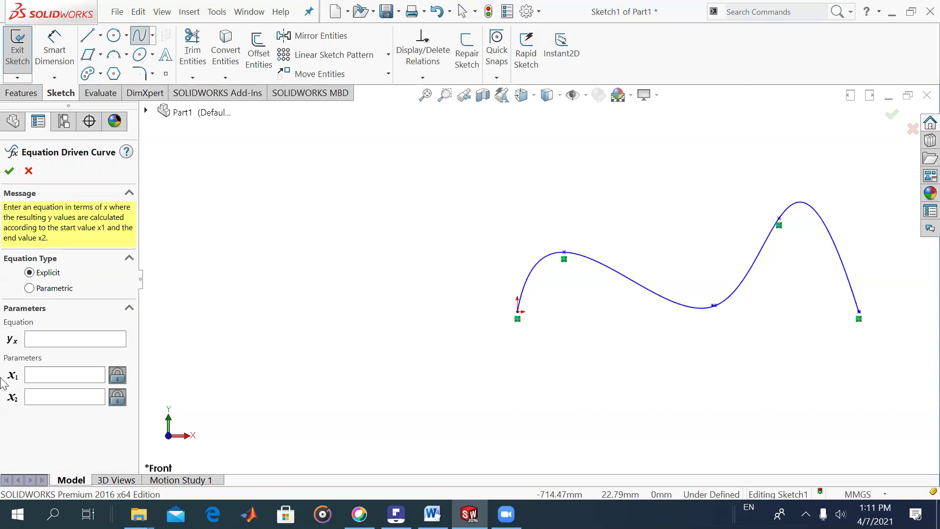
# Create an equation-driven curve y = 10*sin(x) running from x = 0 to x = 20.
pyautogui.click(47, 338)
pyautogui.write('10')
pyautogui.write('*')
pyautogui.write('sin(x')
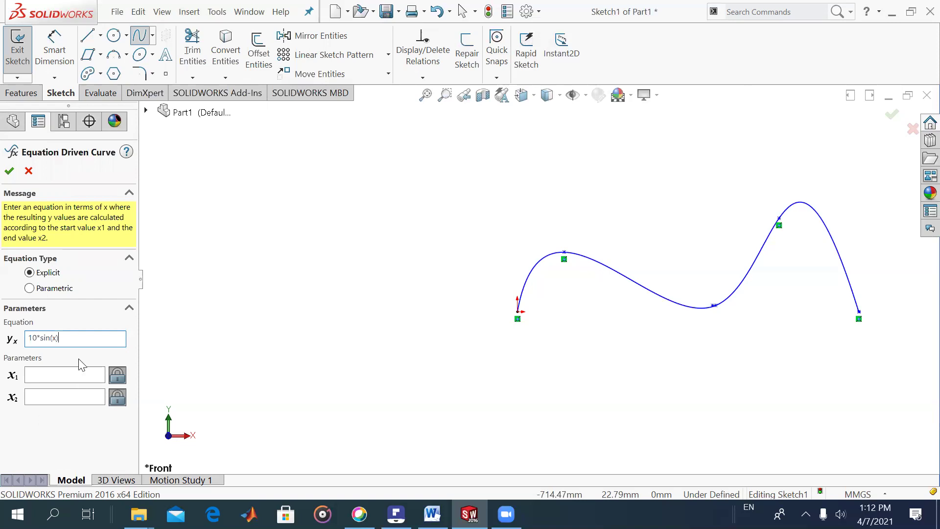
pyautogui.click(78, 374)
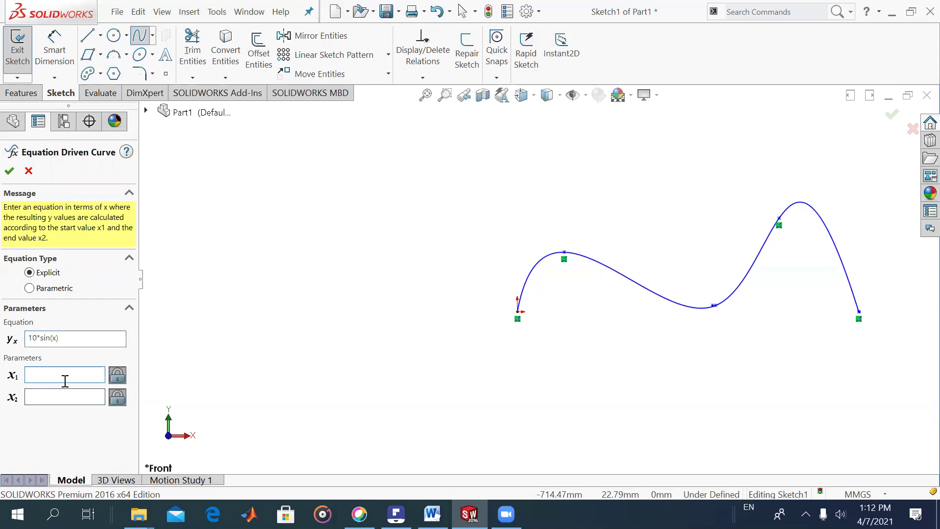
pyautogui.write('0')
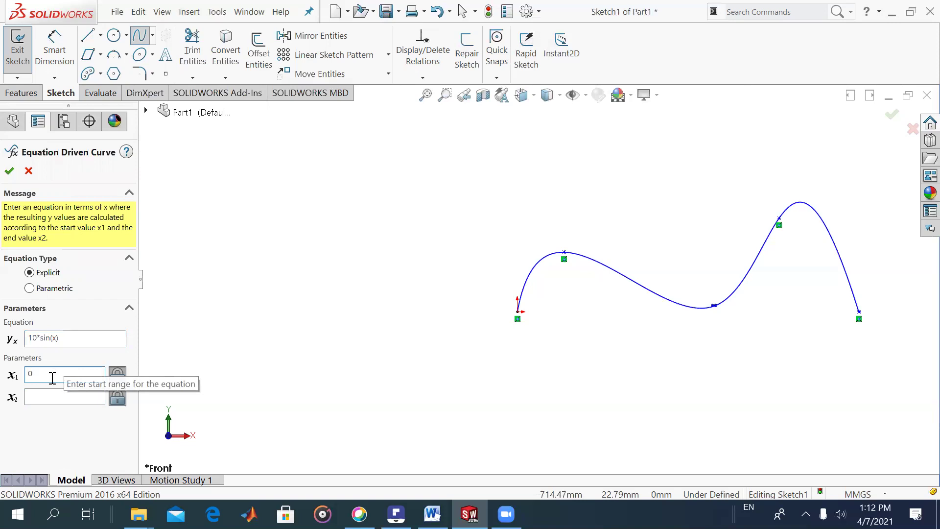
pyautogui.click(50, 395)
pyautogui.write('20')
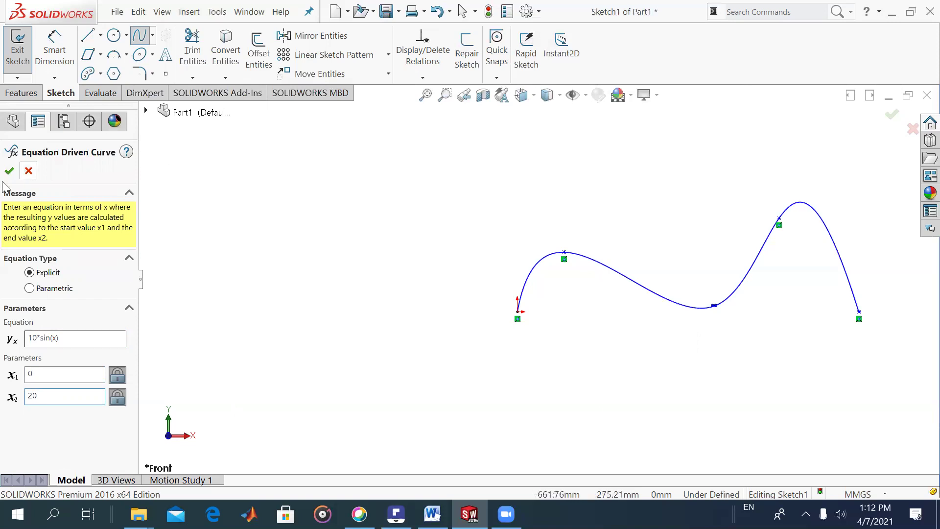
pyautogui.press('Return')
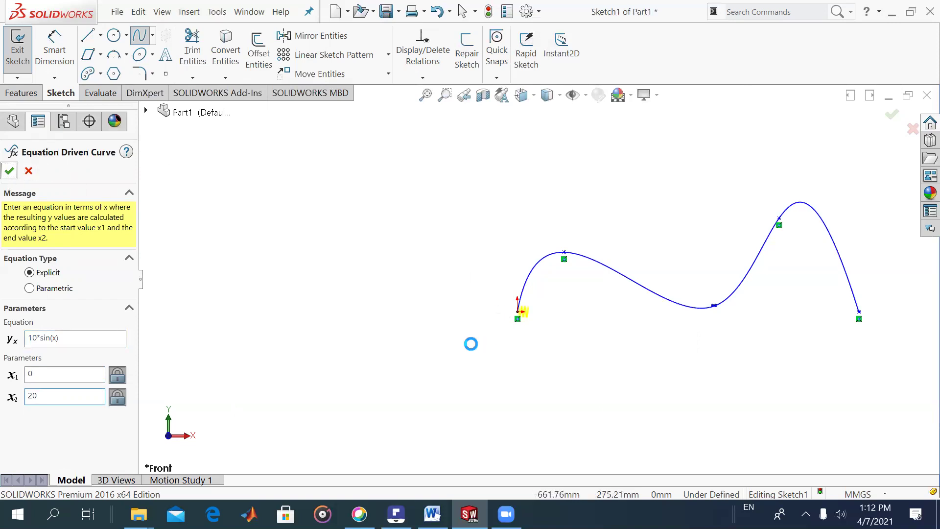
pyautogui.scroll(-1, 535, 326)
pyautogui.scroll(-1, 536, 325)
pyautogui.scroll(-2, 538, 325)
pyautogui.scroll(-2, 538, 325)
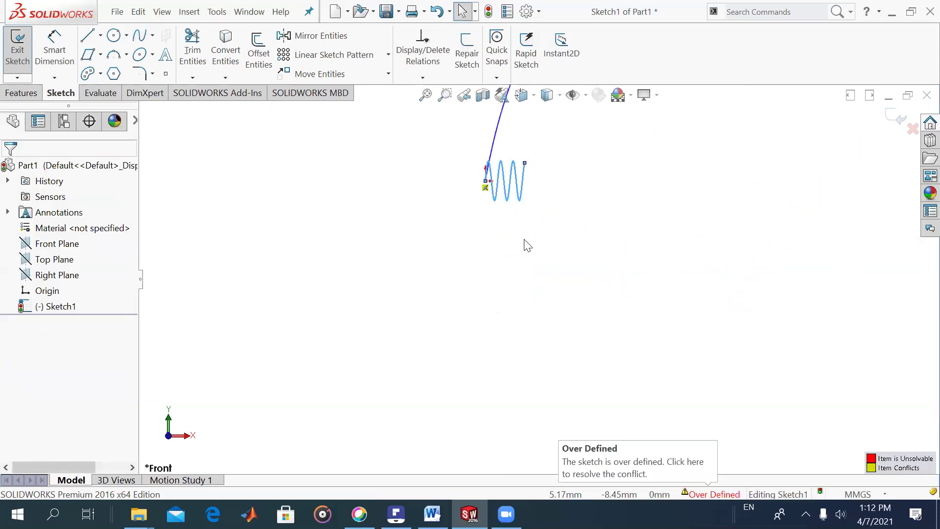
pyautogui.scroll(-2, 533, 254)
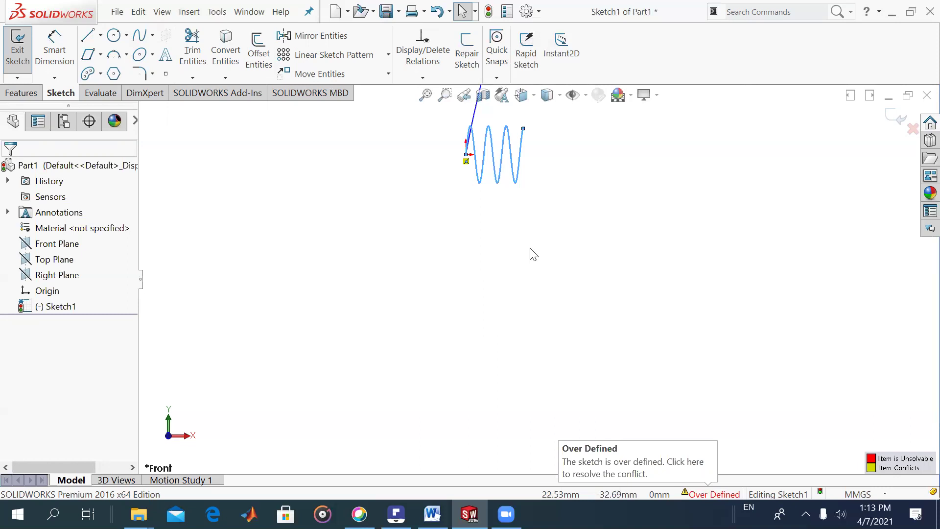
pyautogui.click(153, 38)
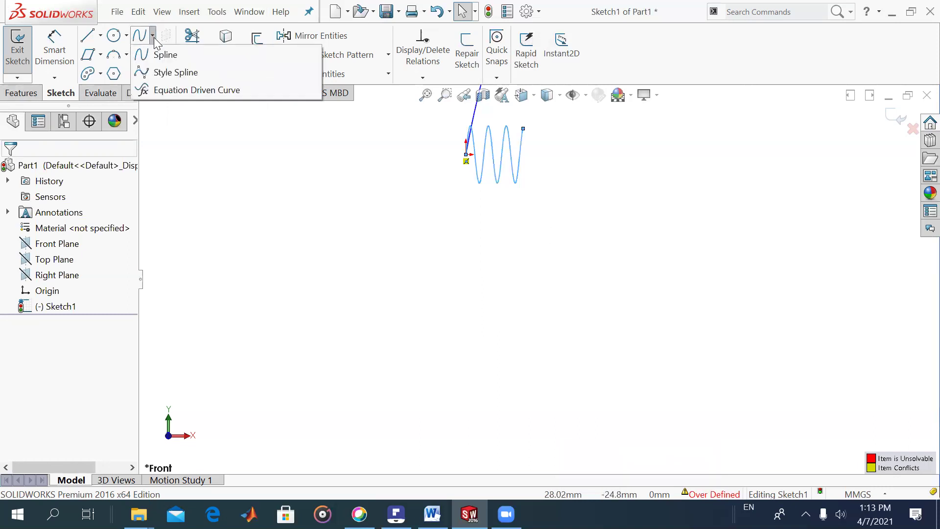
pyautogui.click(173, 90)
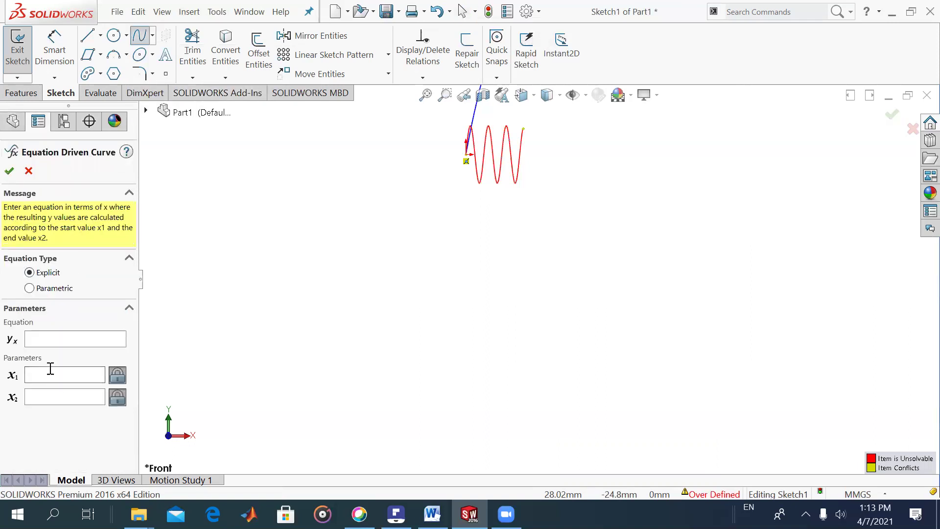
pyautogui.click(50, 291)
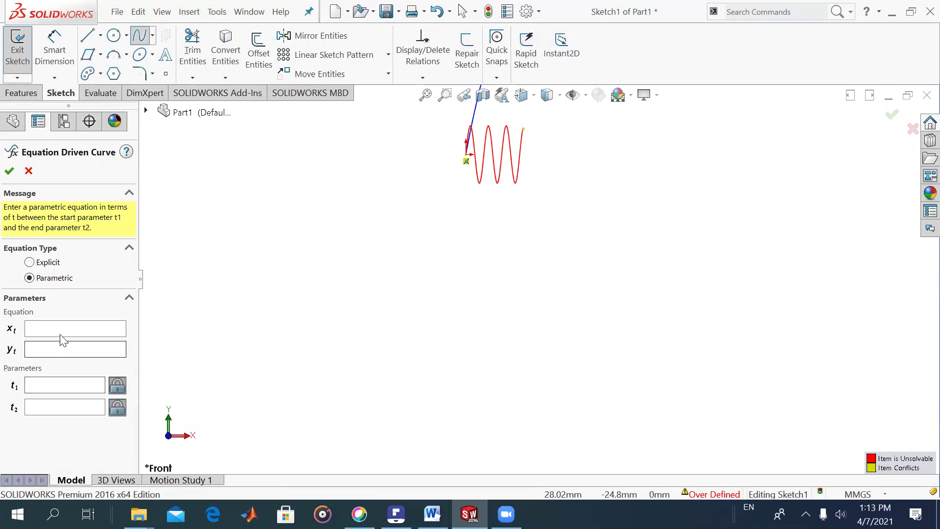
pyautogui.click(63, 348)
pyautogui.click(65, 386)
pyautogui.click(28, 173)
pyautogui.scroll(-2, 540, 311)
# Scroll the view to re-frame the spline and sine curve.
pyautogui.scroll(2, 548, 297)
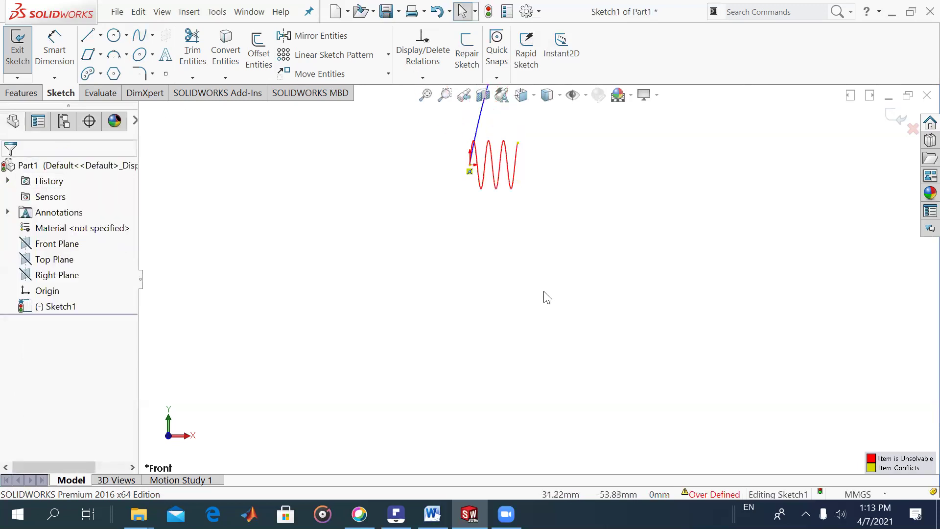
pyautogui.scroll(3, 547, 297)
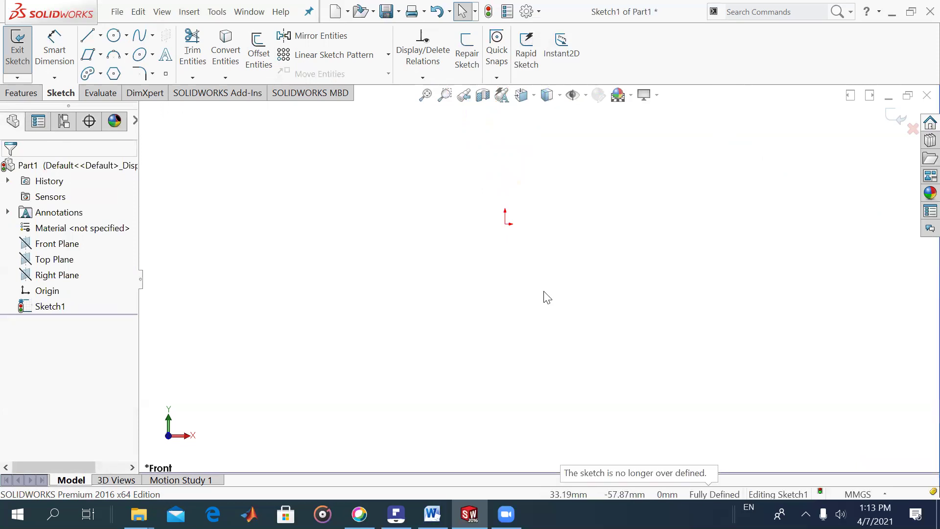
# Draw an origin-centred ellipse with a vertical radius of about 91 and a horizontal radius of about 33.
pyautogui.click(152, 55)
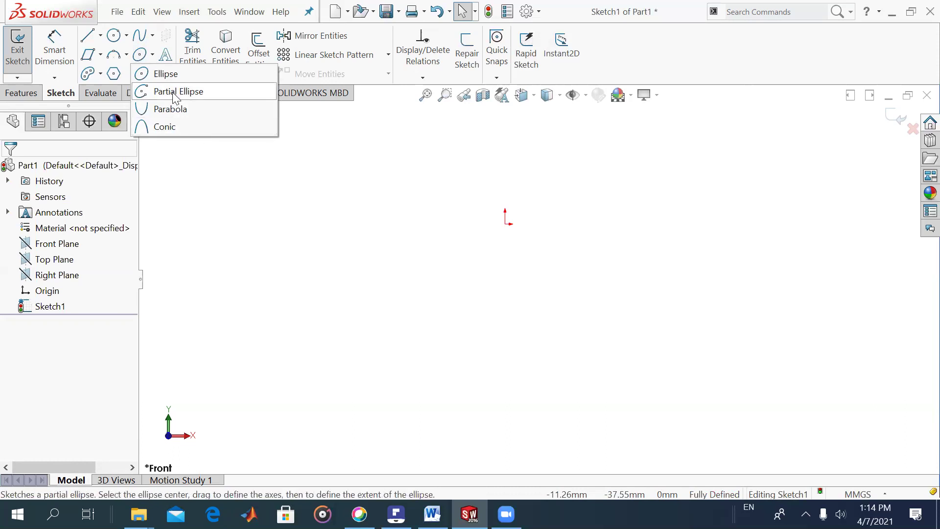
pyautogui.click(166, 74)
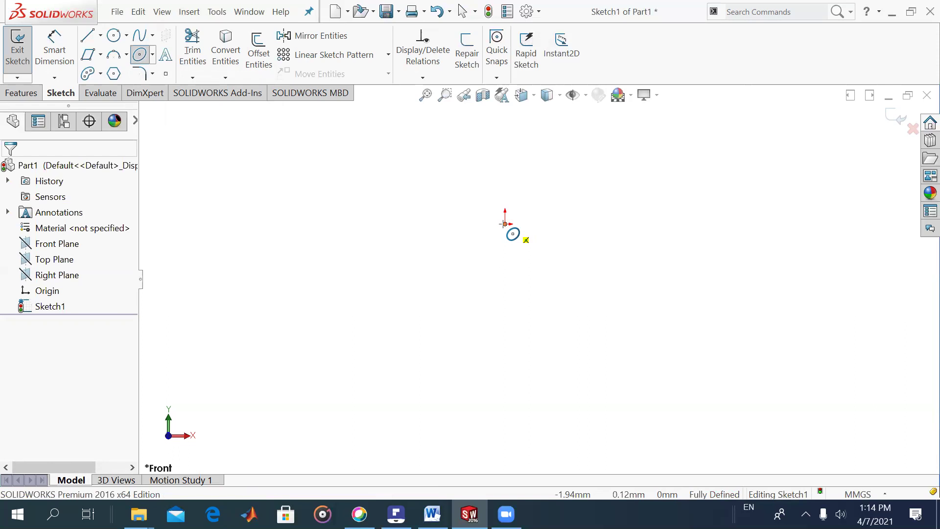
pyautogui.click(450, 158)
pyautogui.click(505, 224)
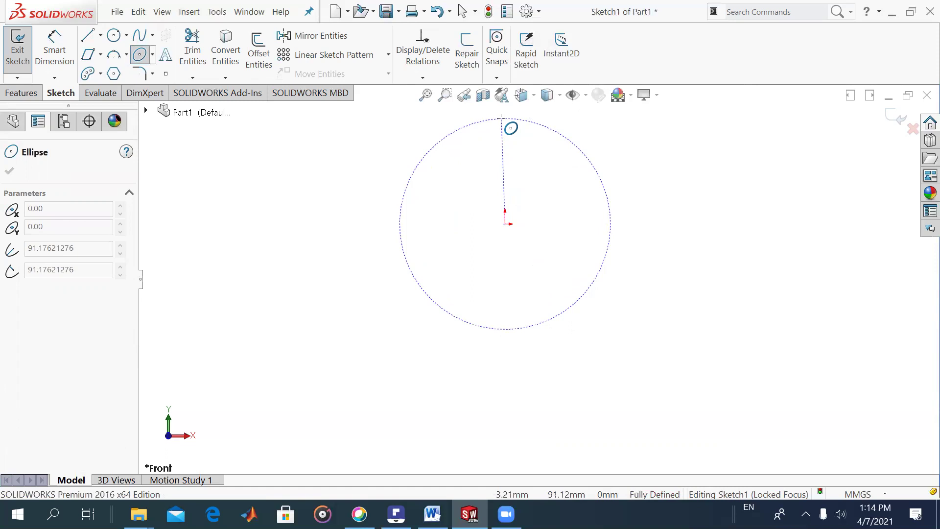
pyautogui.click(501, 118)
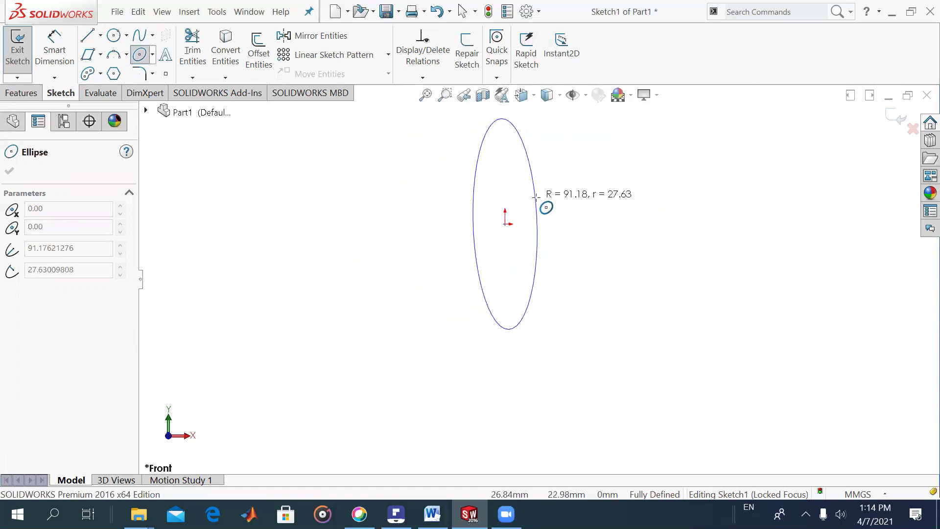
pyautogui.click(542, 199)
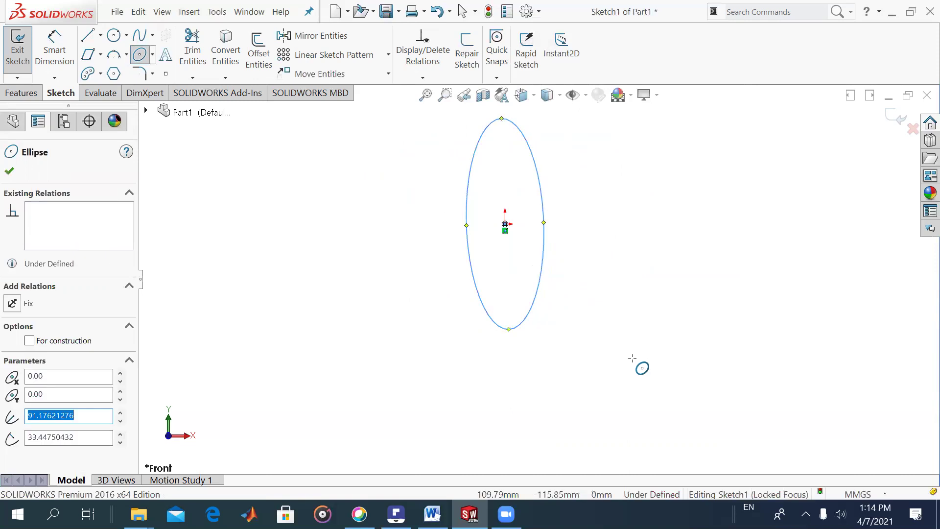
# Close the ellipse properties and pick the ellipse for a Smart Dimension.
pyautogui.click(10, 171)
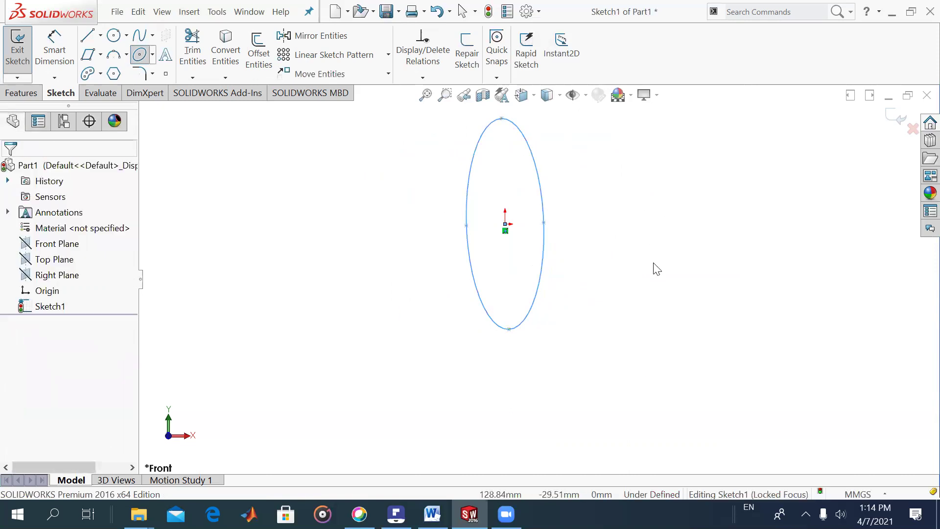
pyautogui.press('Escape')
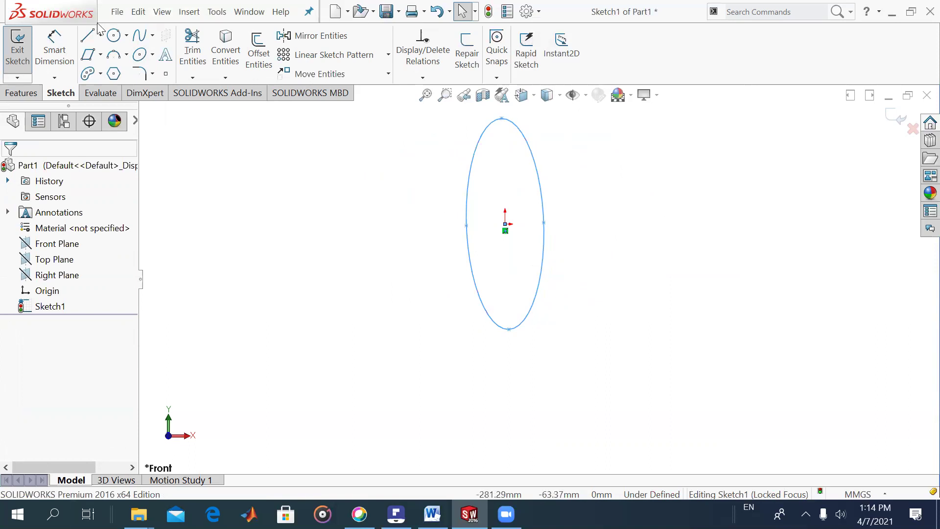
pyautogui.click(57, 44)
pyautogui.click(542, 250)
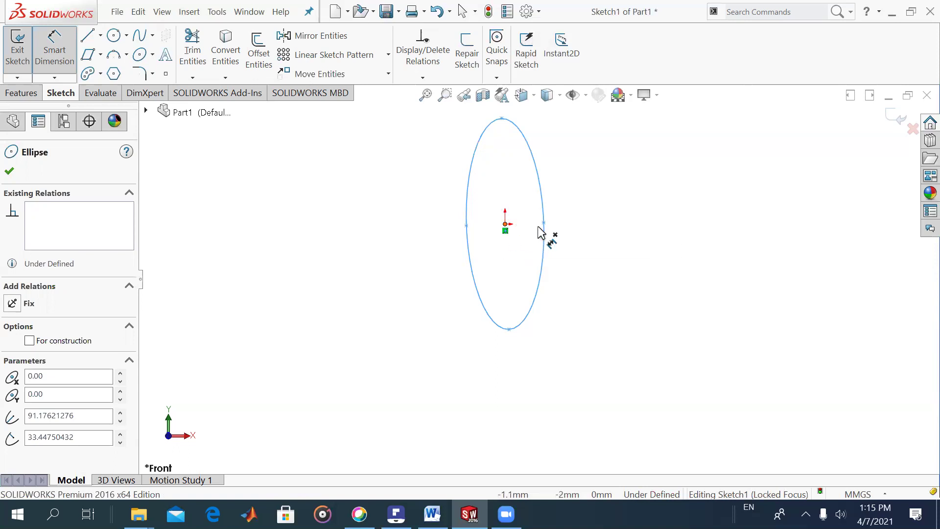
# Dimension the ellipse's horizontal half-width to 50.
pyautogui.press('Escape')
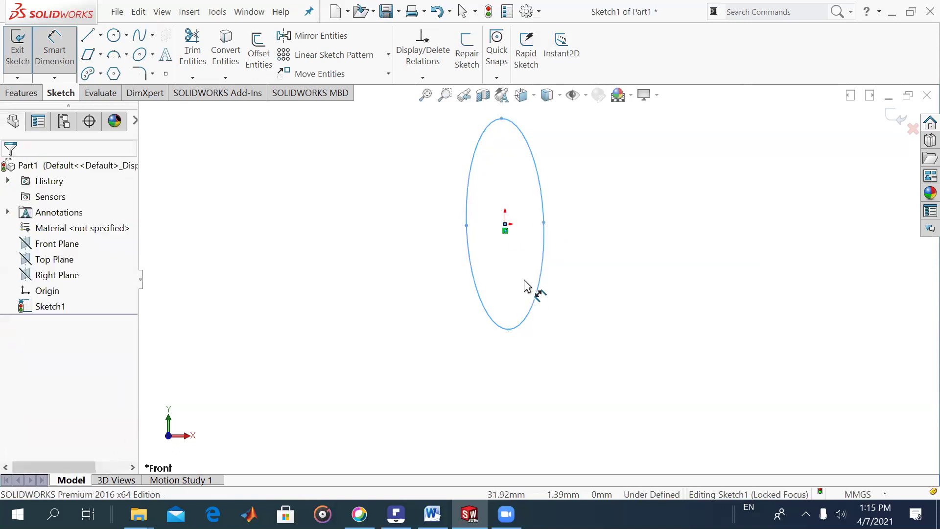
pyautogui.click(543, 223)
pyautogui.click(505, 228)
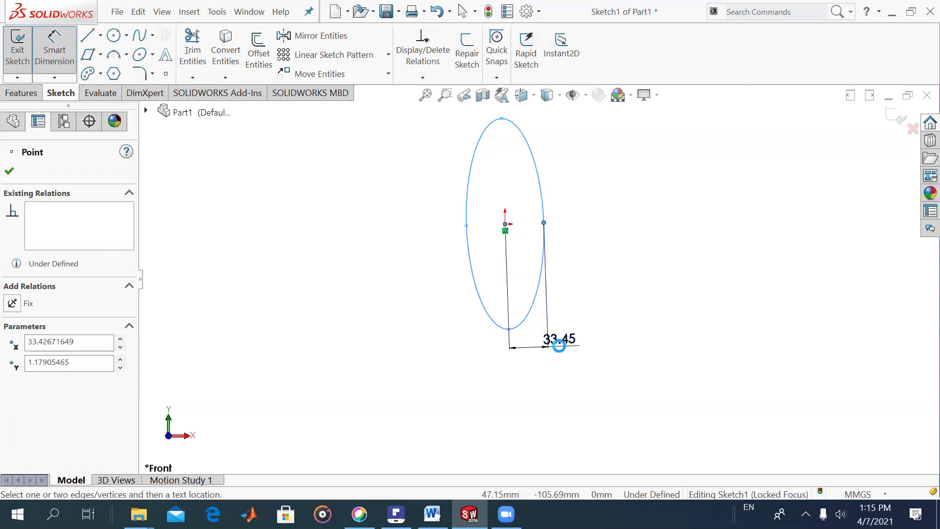
pyautogui.click(555, 347)
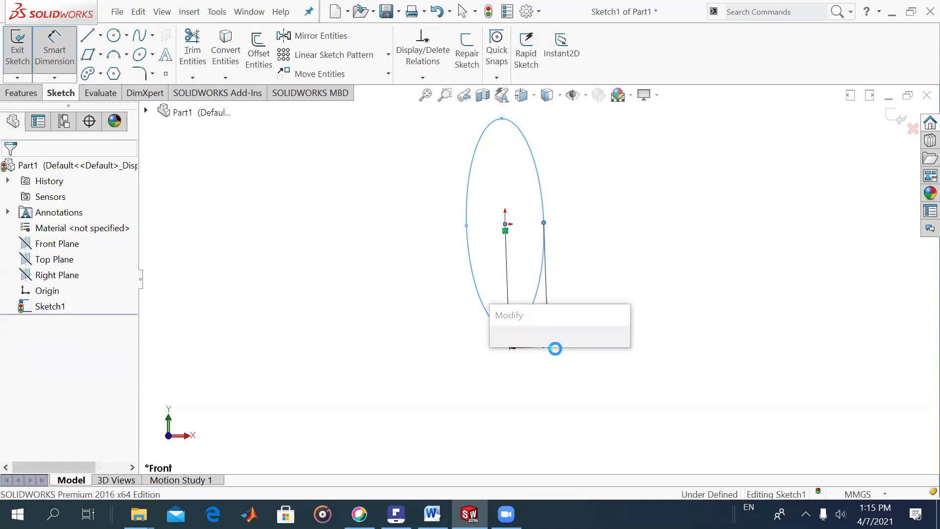
pyautogui.write('50')
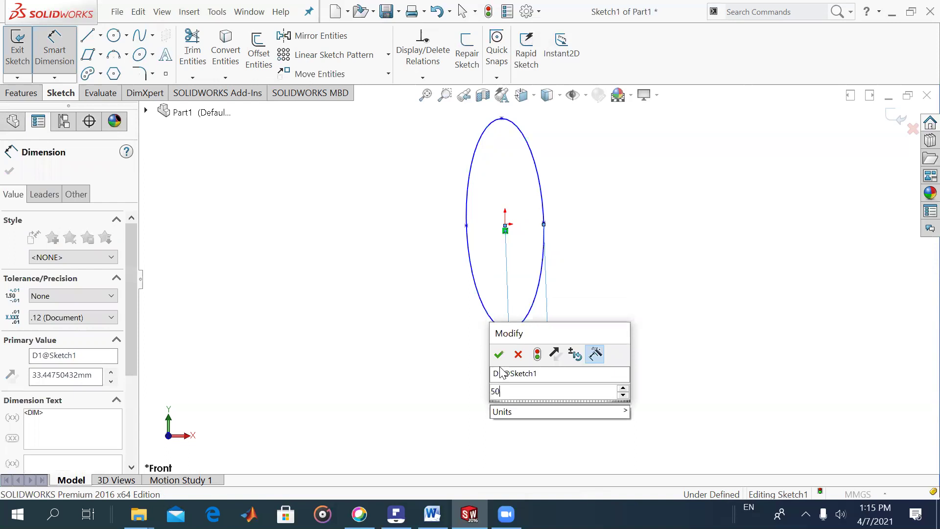
pyautogui.press('Return')
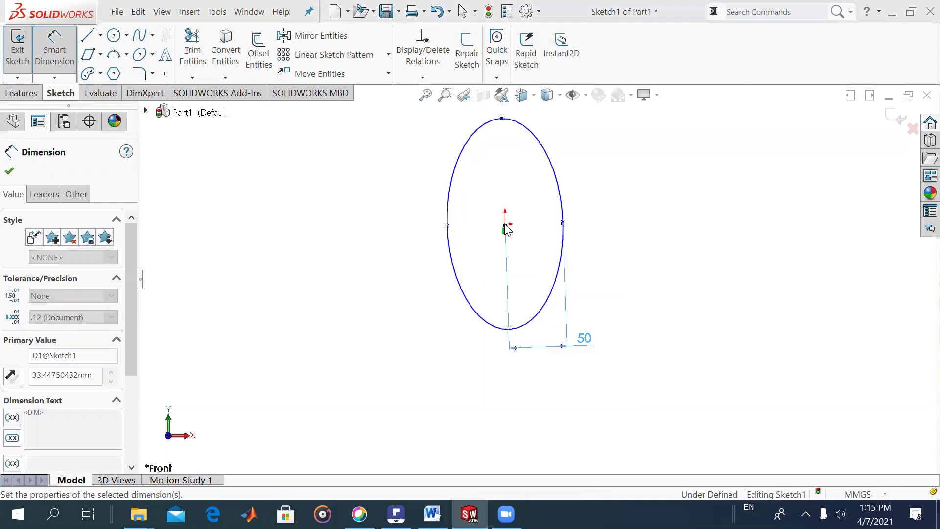
# Add a trial 103.99 dimension from the centre to the top point, then delete it.
pyautogui.click(504, 225)
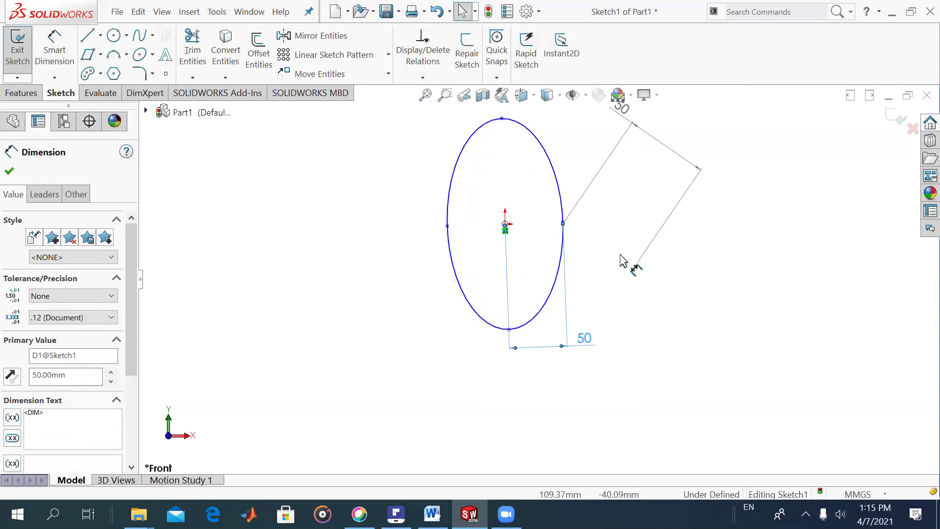
pyautogui.press('Escape')
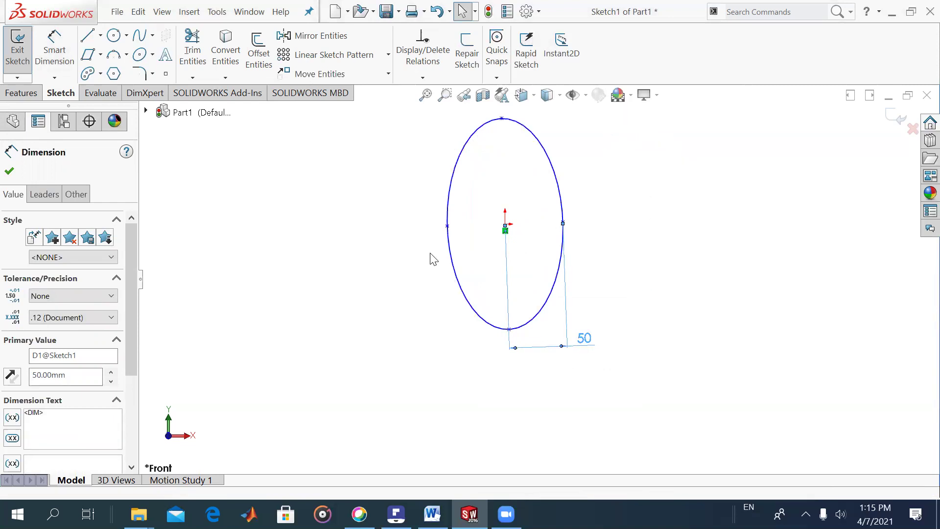
pyautogui.click(505, 226)
pyautogui.click(502, 119)
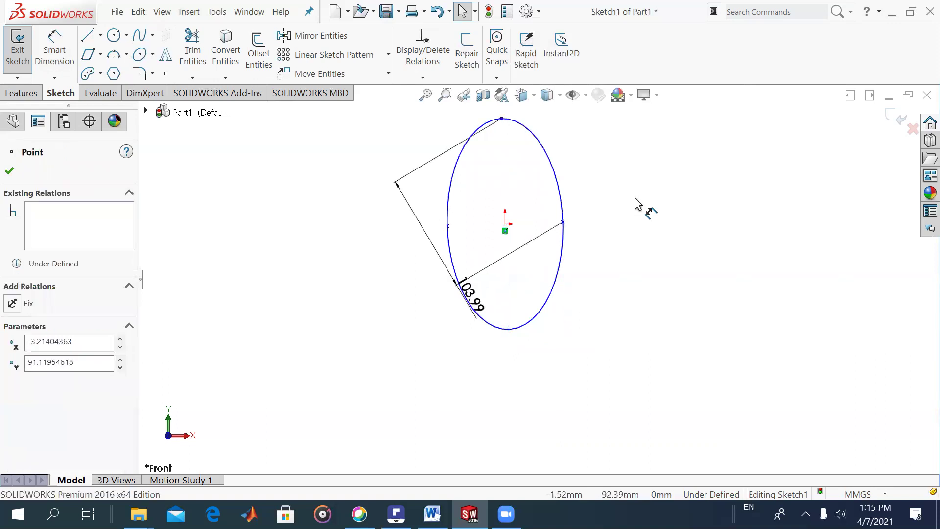
pyautogui.press('Escape')
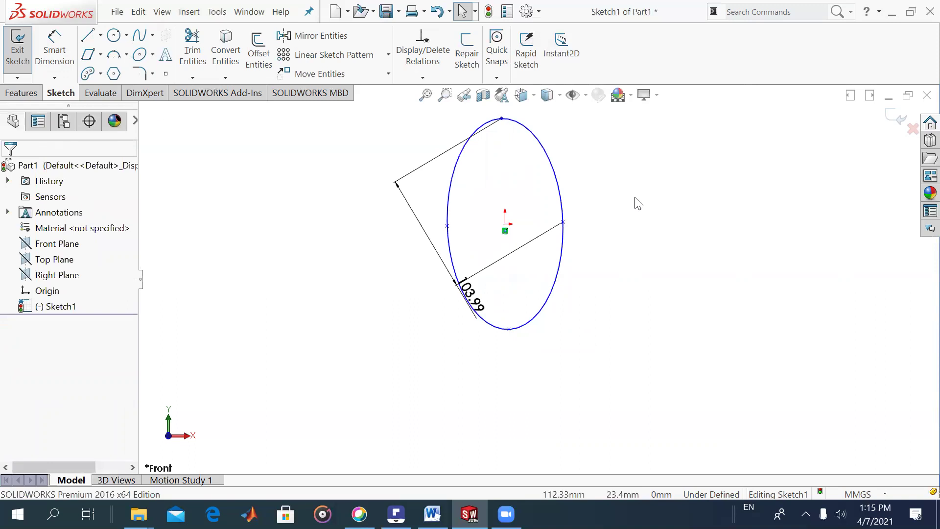
pyautogui.click(424, 238)
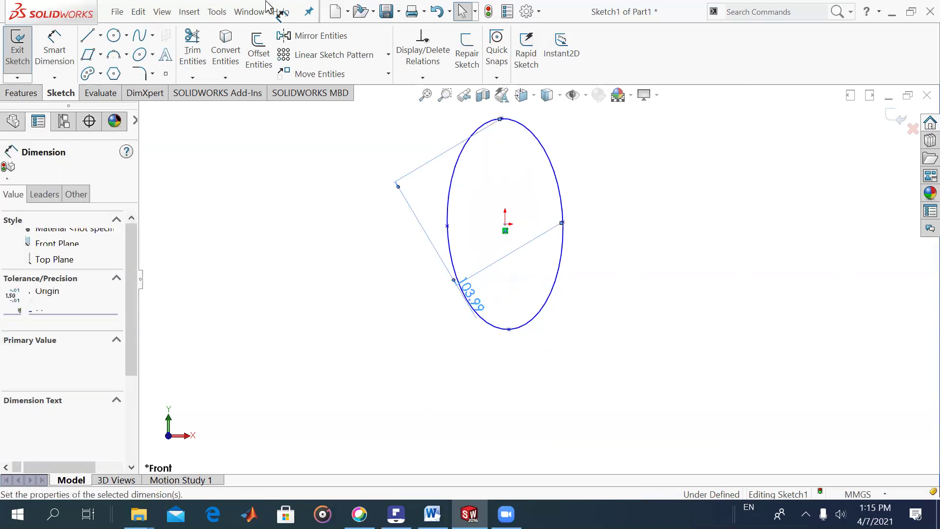
pyautogui.press('Delete')
pyautogui.click(54, 51)
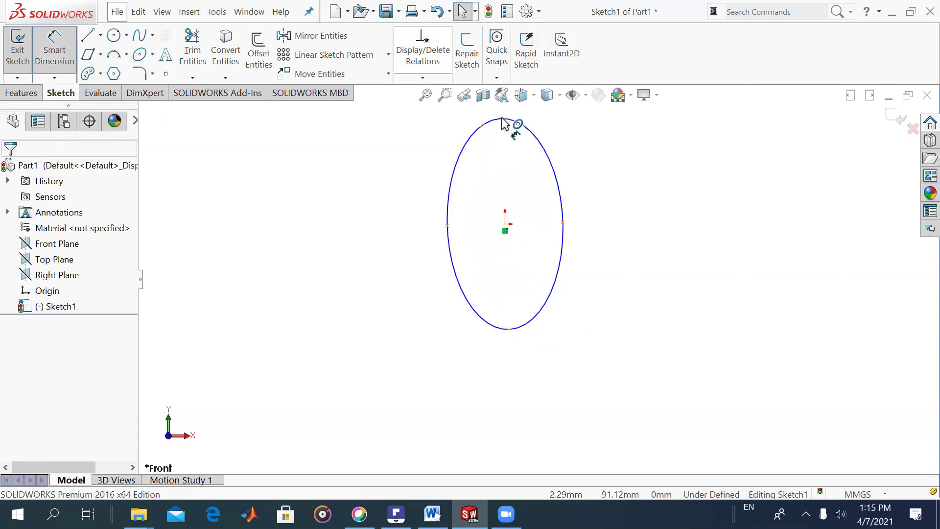
# Dimension the ellipse's top point to its centre as 100 mm.
pyautogui.click(505, 224)
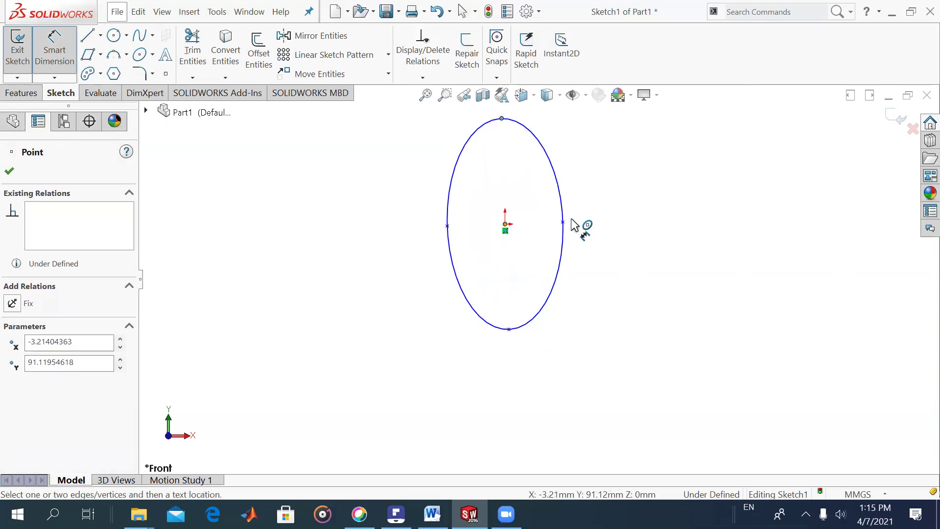
pyautogui.click(553, 225)
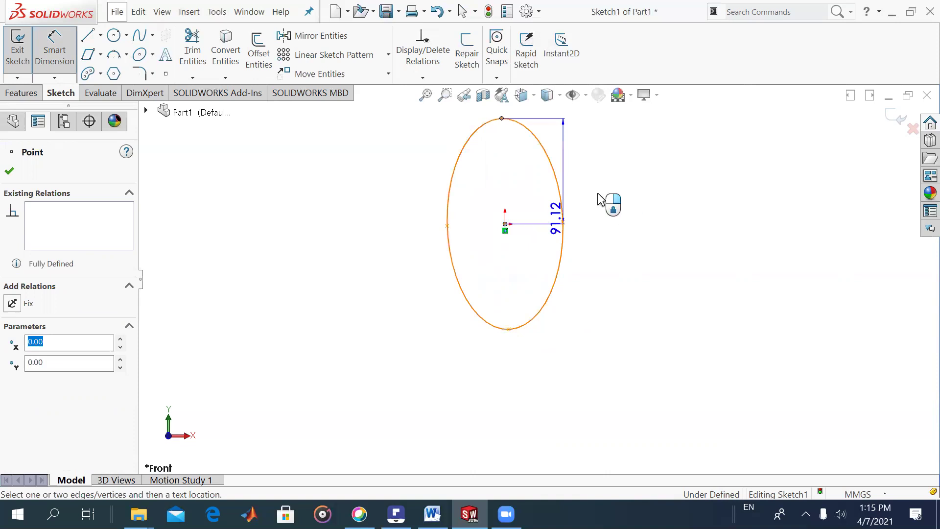
pyautogui.click(641, 200)
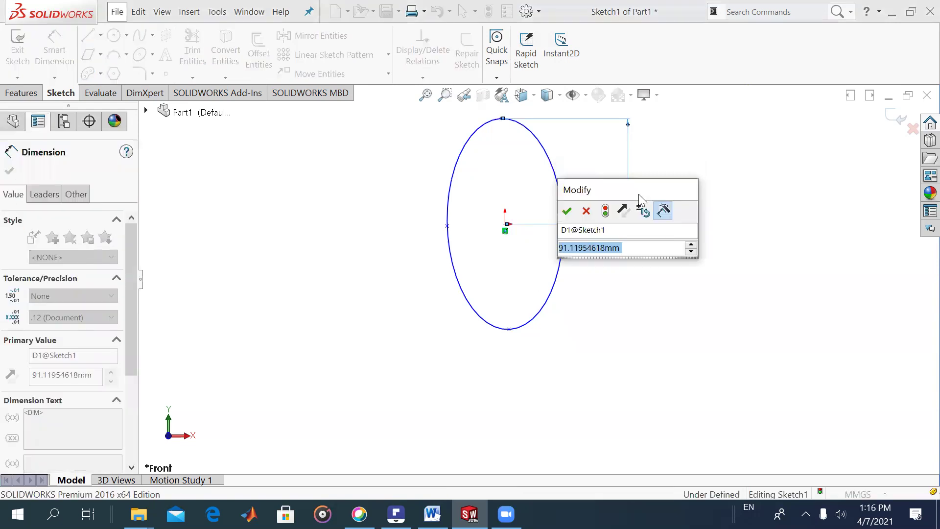
pyautogui.write('100')
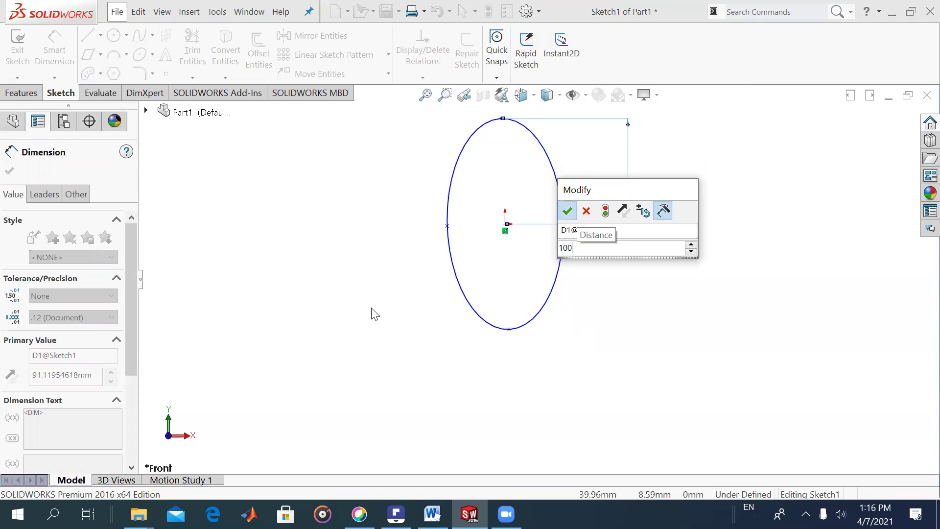
pyautogui.press('Return')
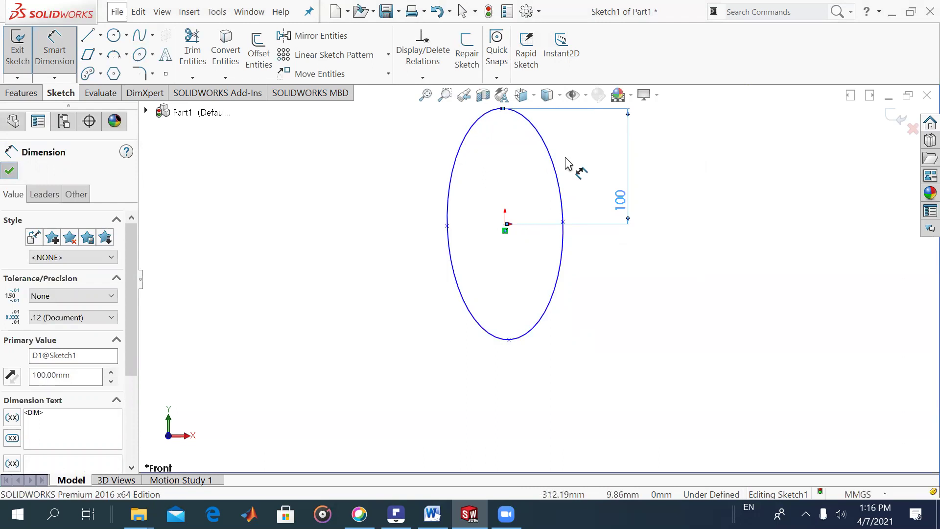
pyautogui.click(592, 300)
pyautogui.press('Escape')
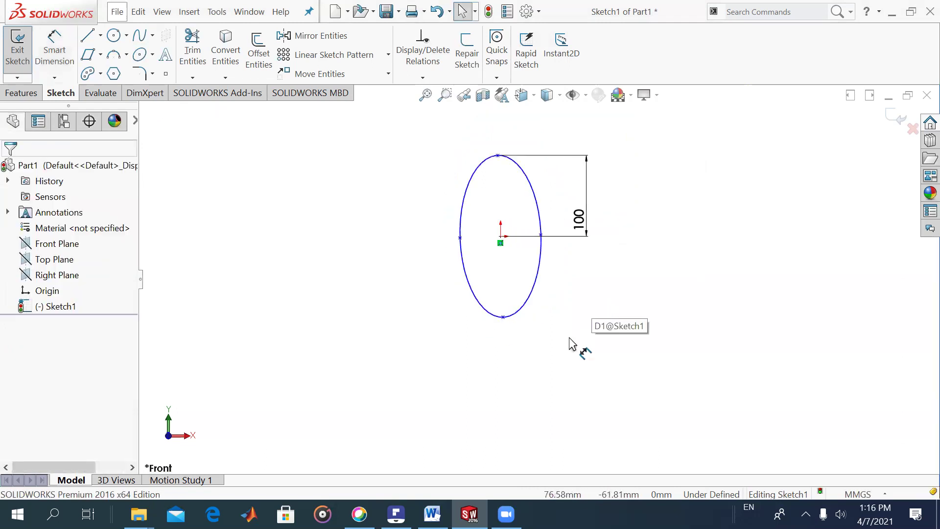
pyautogui.scroll(3, 559, 353)
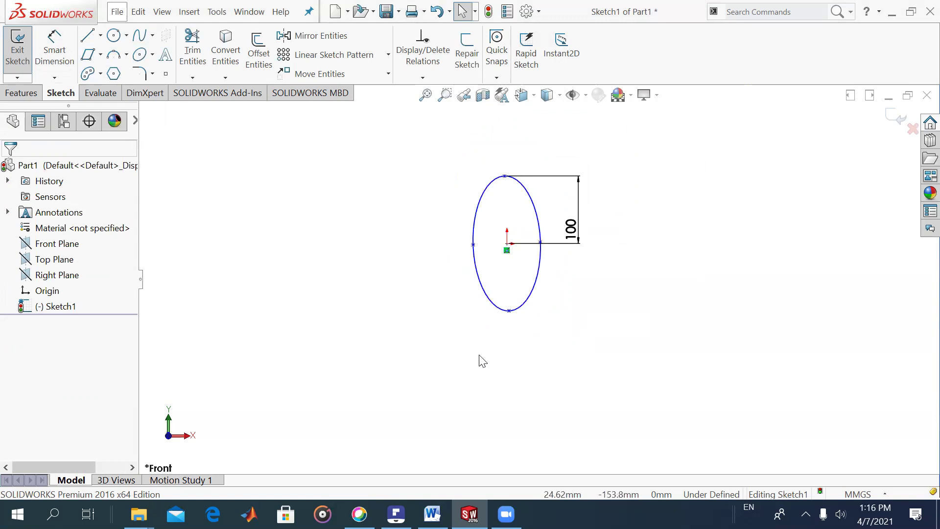
# Draw a Partial Ellipse left of the ellipse from its centre, axes and arc endpoints.
pyautogui.click(152, 58)
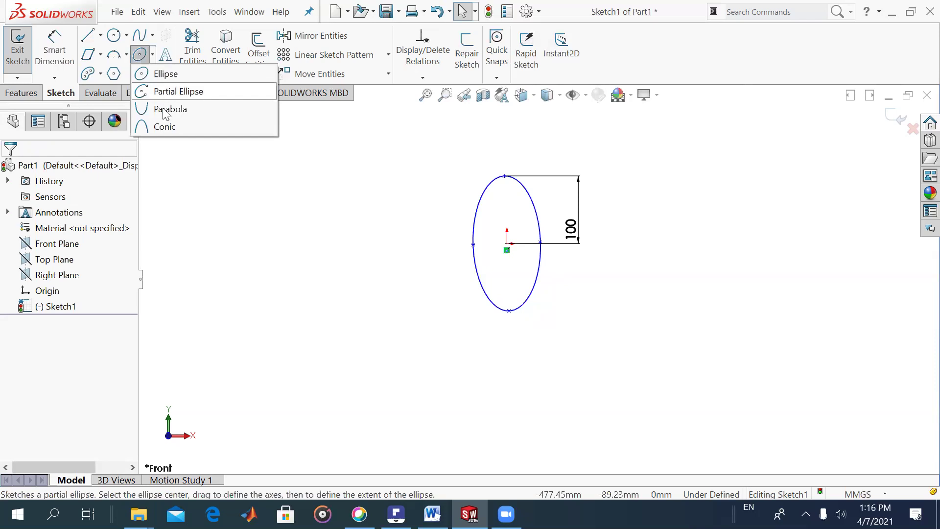
pyautogui.click(166, 93)
pyautogui.click(228, 255)
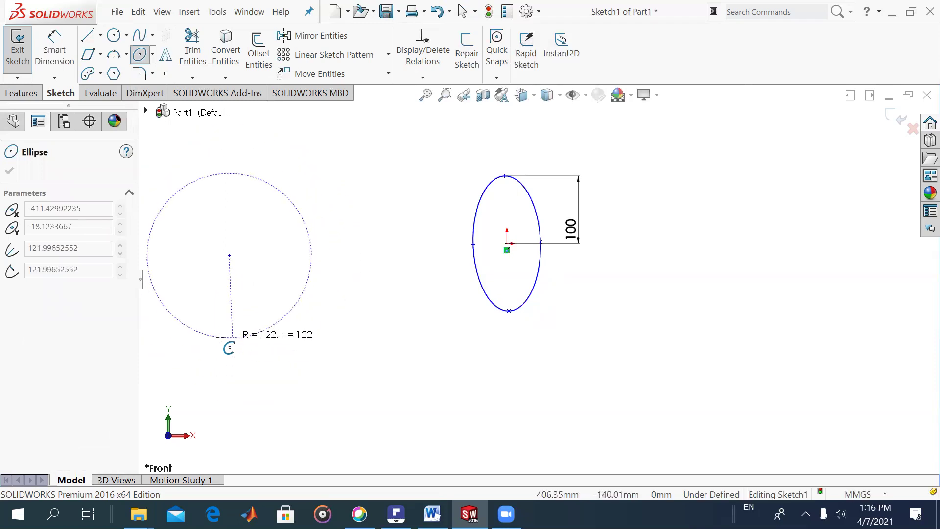
pyautogui.click(224, 340)
pyautogui.click(266, 280)
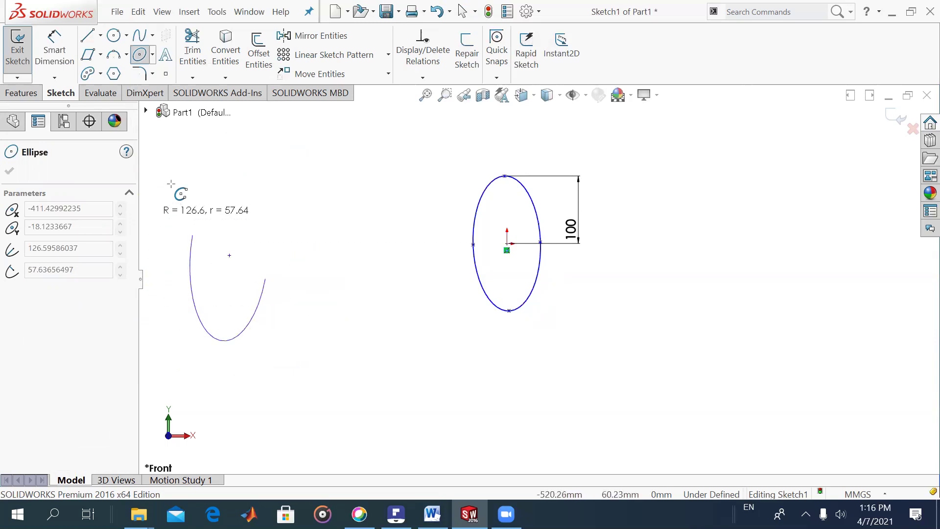
pyautogui.click(181, 202)
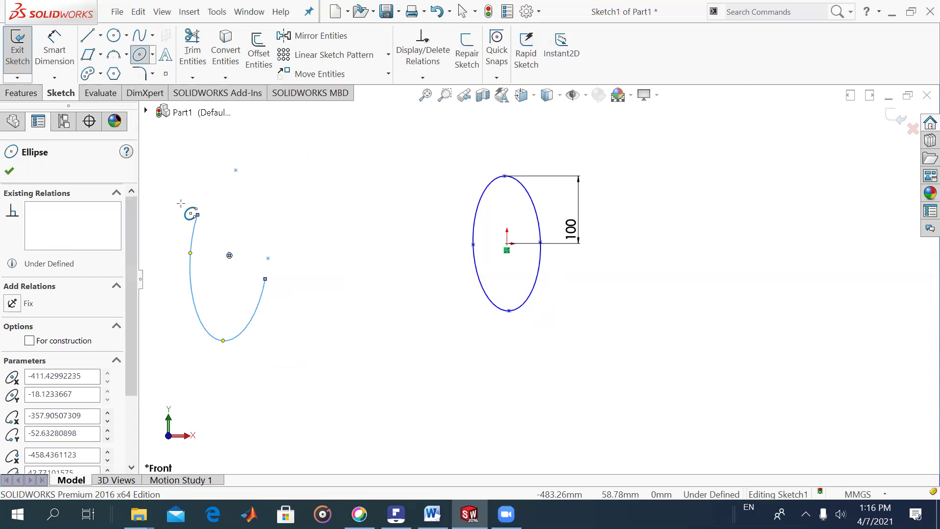
pyautogui.press('Escape')
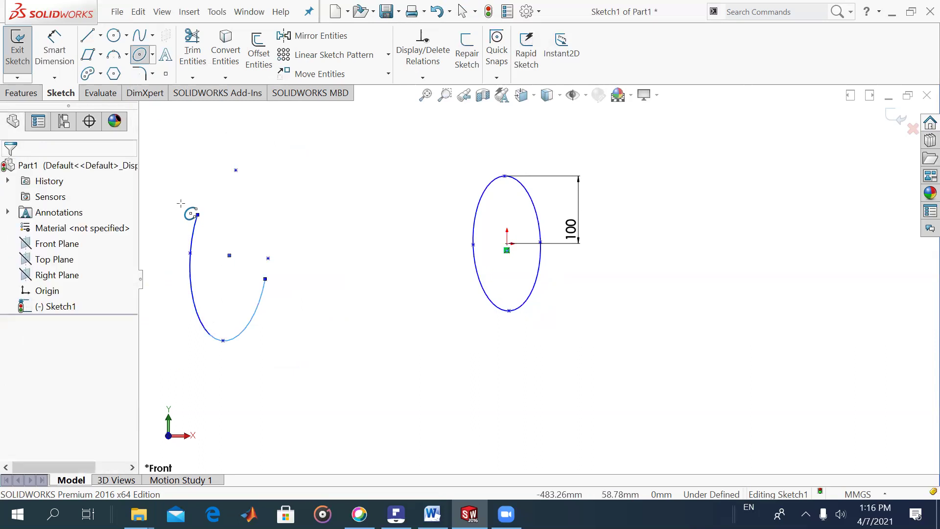
pyautogui.press('Escape')
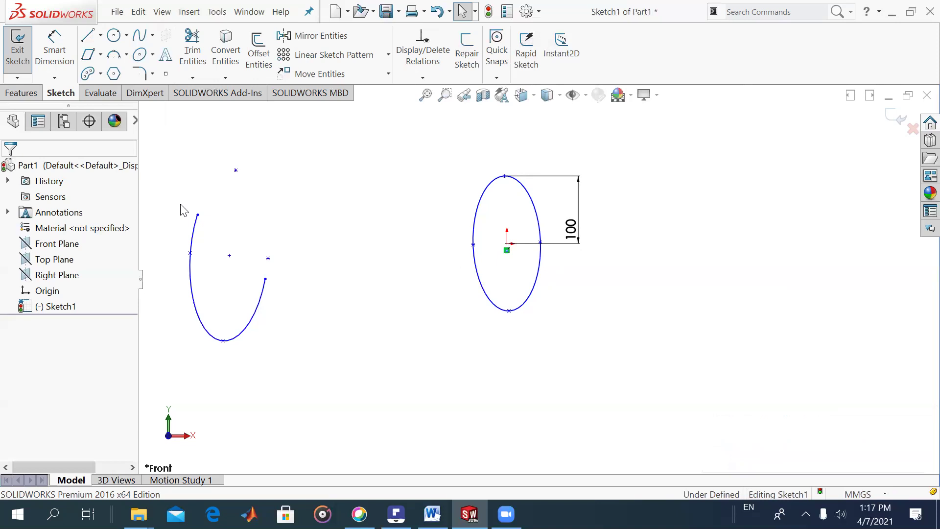
# Clear the sketch, draw a corner rectangle from the origin, and pick its bottom edge to dimension.
pyautogui.press('Delete')
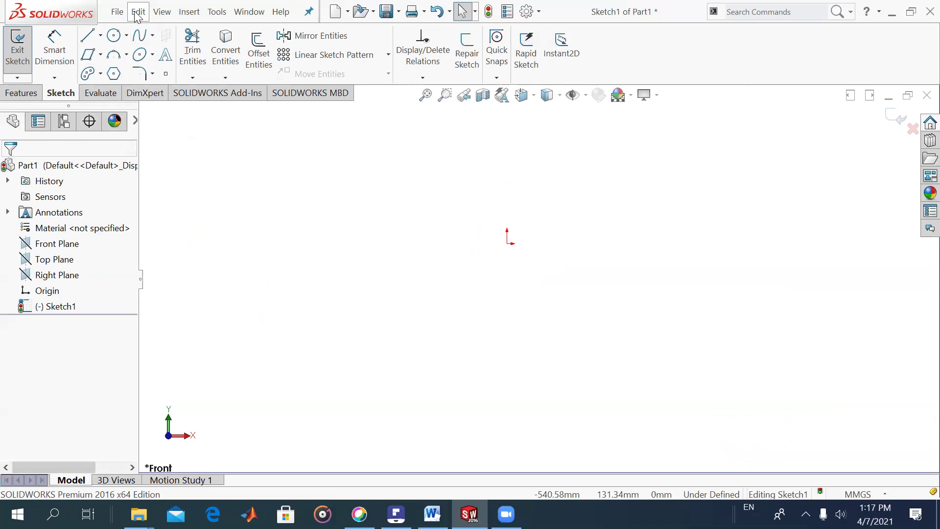
pyautogui.click(101, 55)
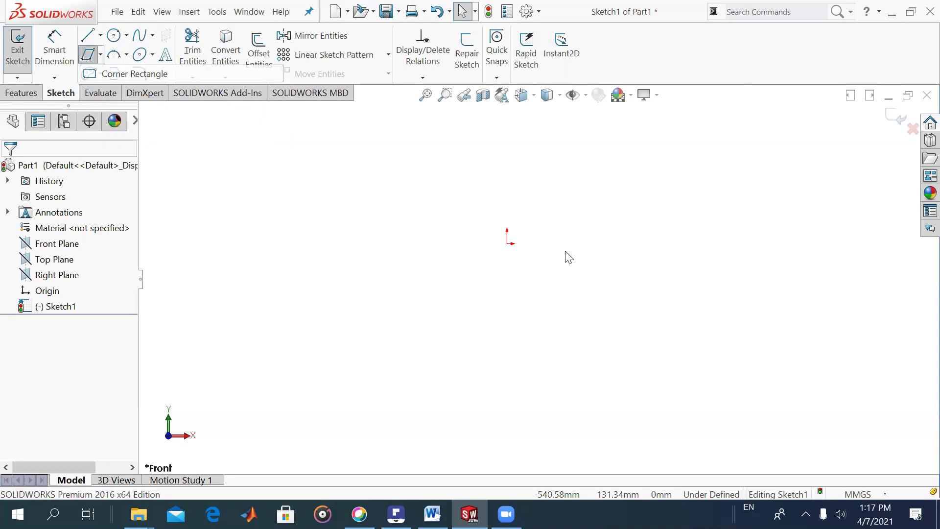
pyautogui.click(507, 243)
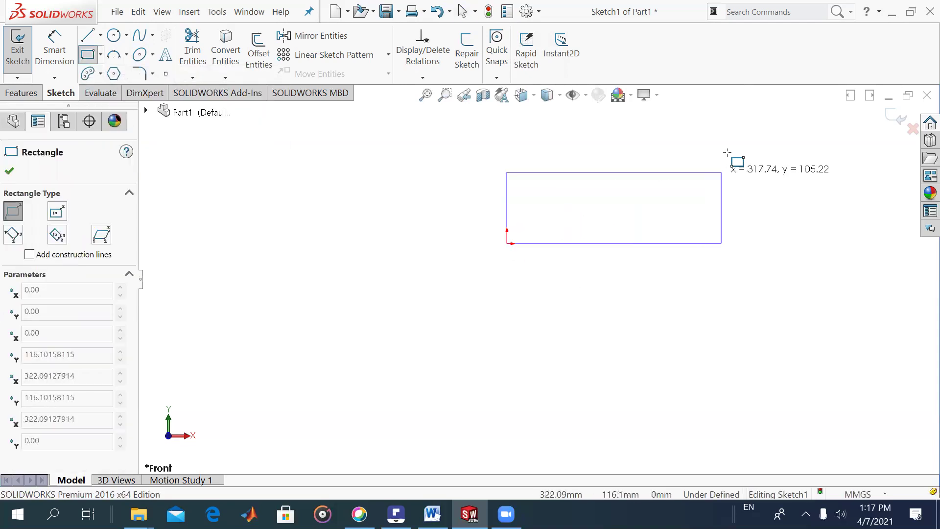
pyautogui.click(757, 148)
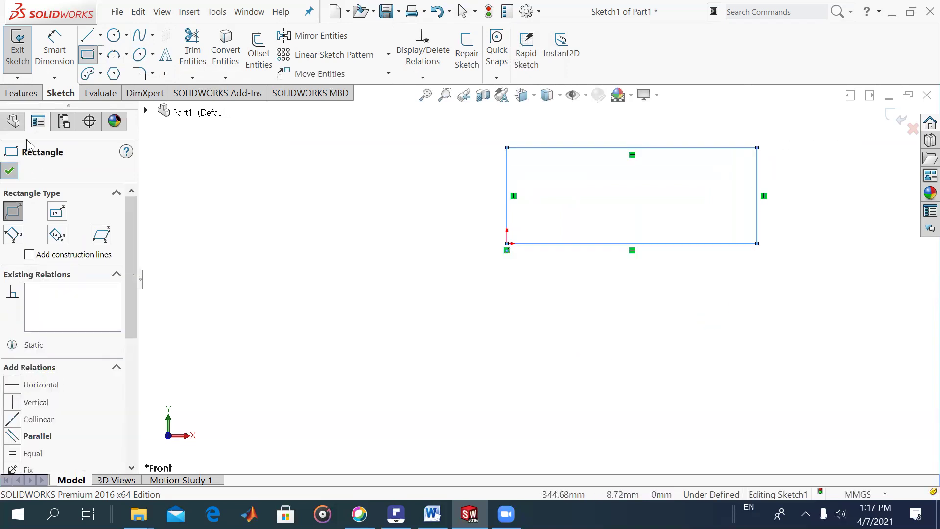
pyautogui.click(9, 170)
pyautogui.click(74, 54)
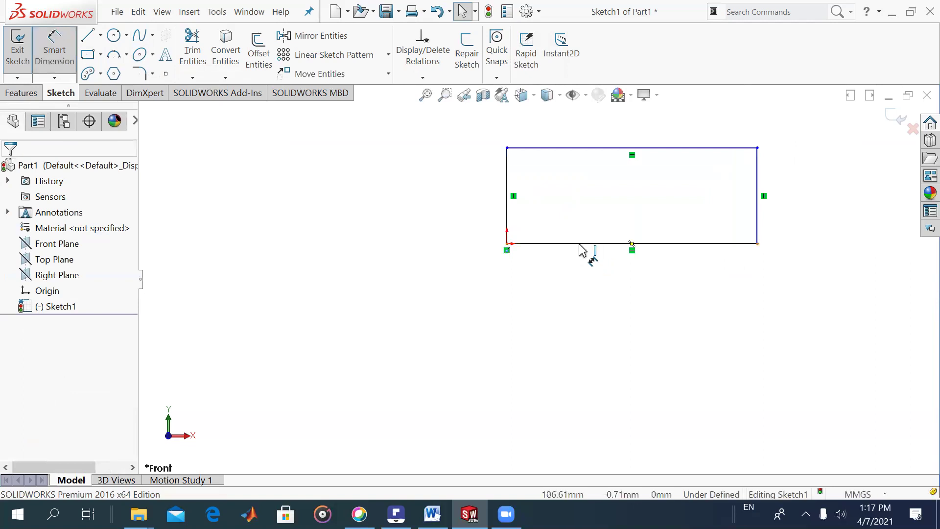
pyautogui.click(571, 312)
# Dimension the rectangle's bottom edge to 350 mm and right edge to 150 mm.
pyautogui.click(566, 328)
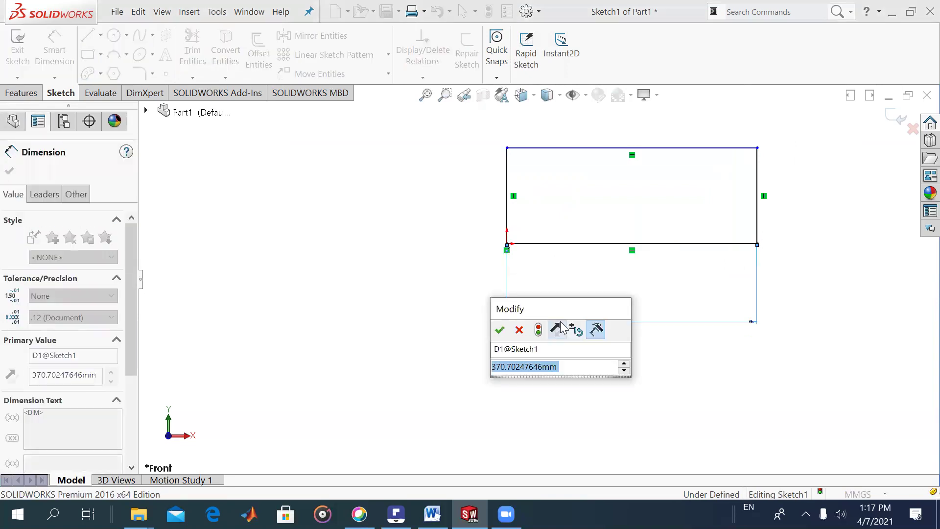
pyautogui.write('350')
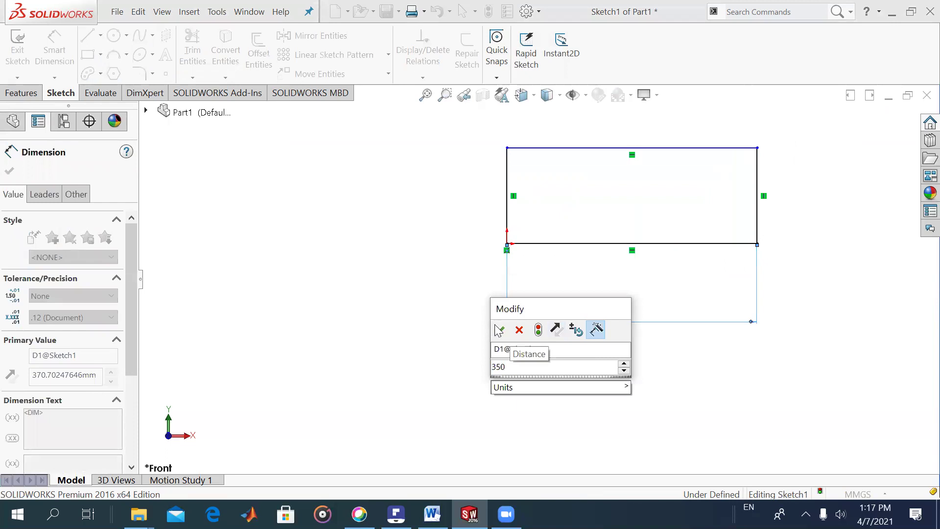
pyautogui.press('Escape')
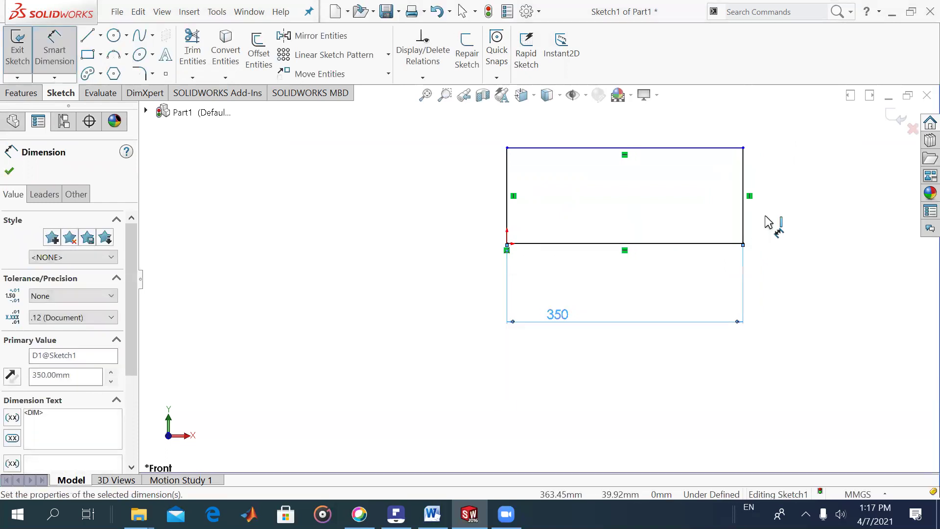
pyautogui.click(813, 215)
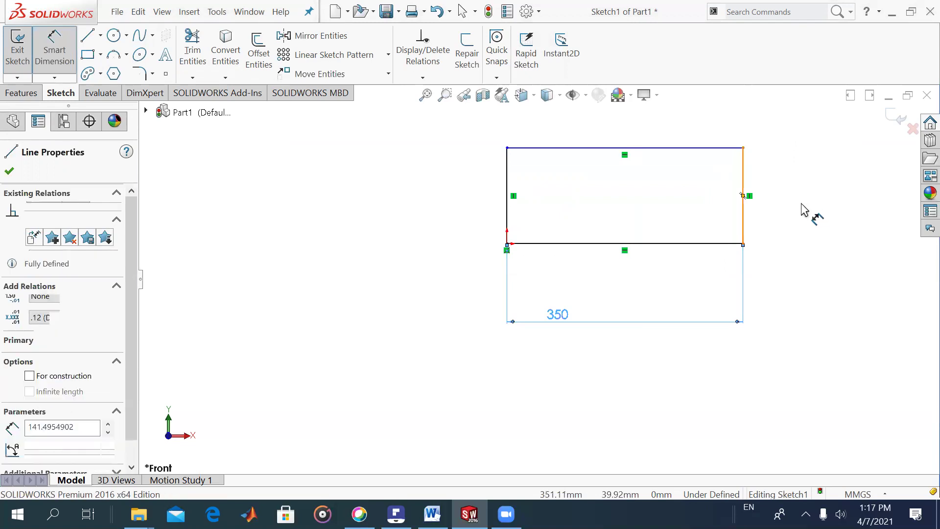
pyautogui.click(803, 210)
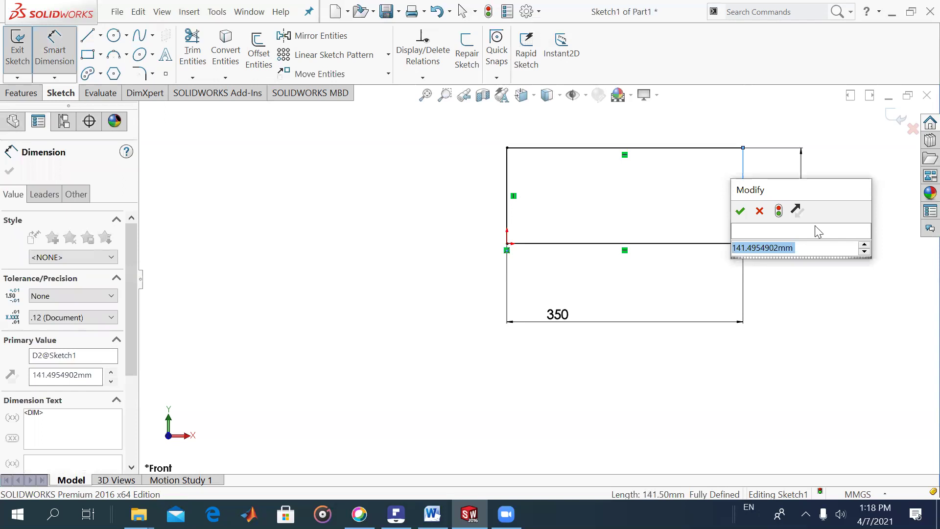
pyautogui.write('150')
pyautogui.press('Escape')
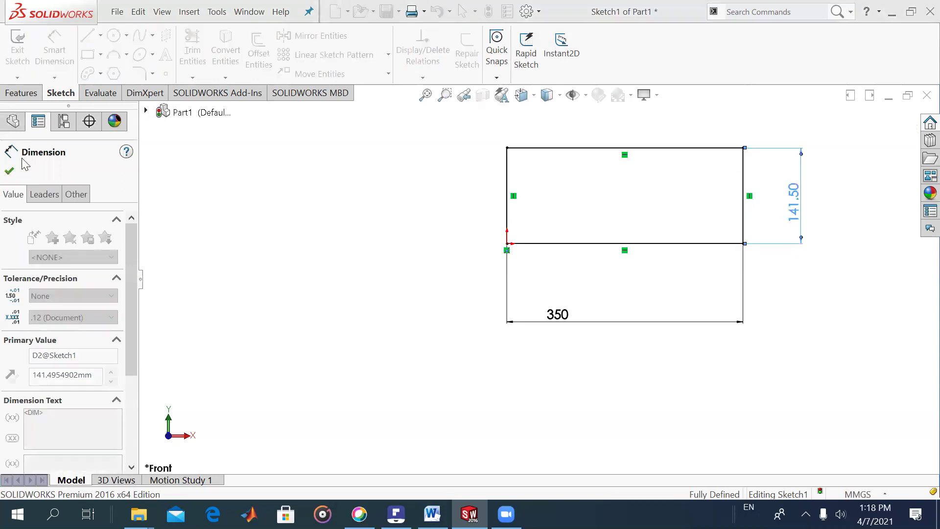
pyautogui.click(11, 171)
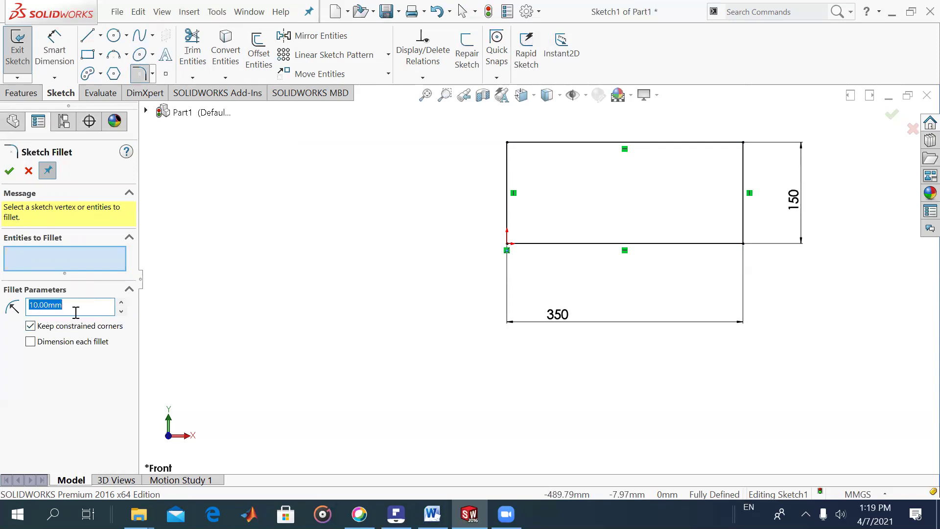
# Apply 20 mm sketch fillets to the rectangle's top-left and top-right corners.
pyautogui.write('20')
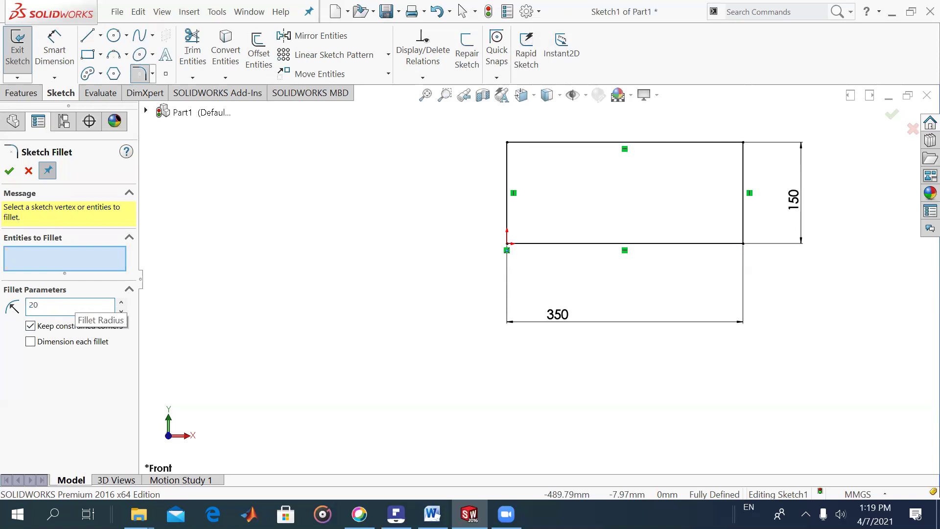
pyautogui.click(29, 263)
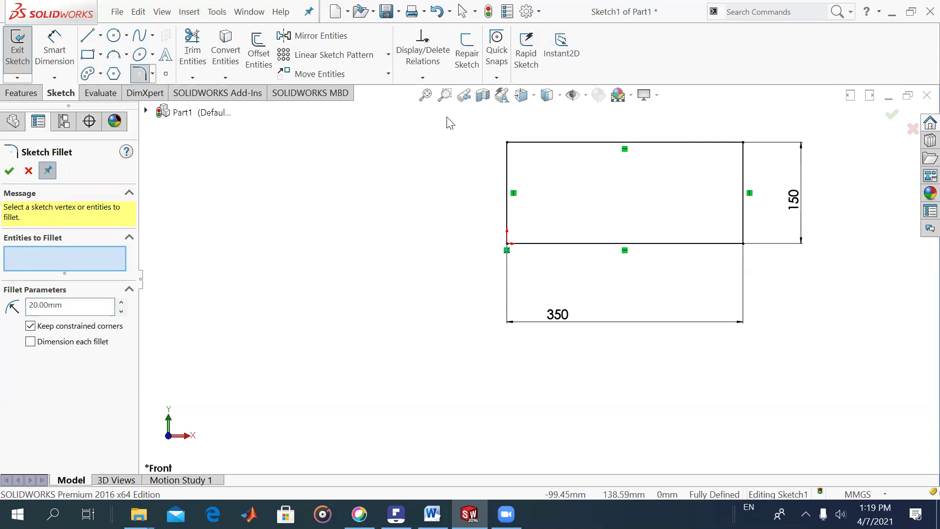
pyautogui.click(507, 143)
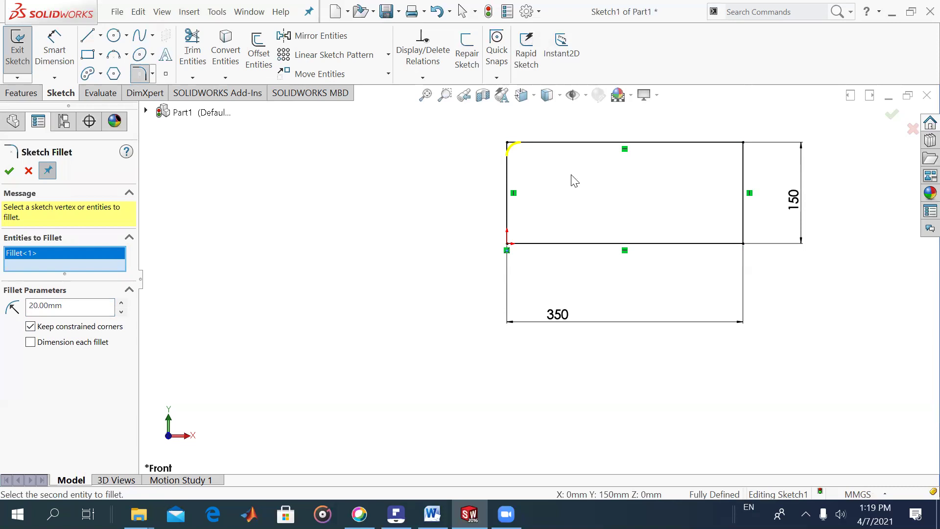
pyautogui.click(727, 147)
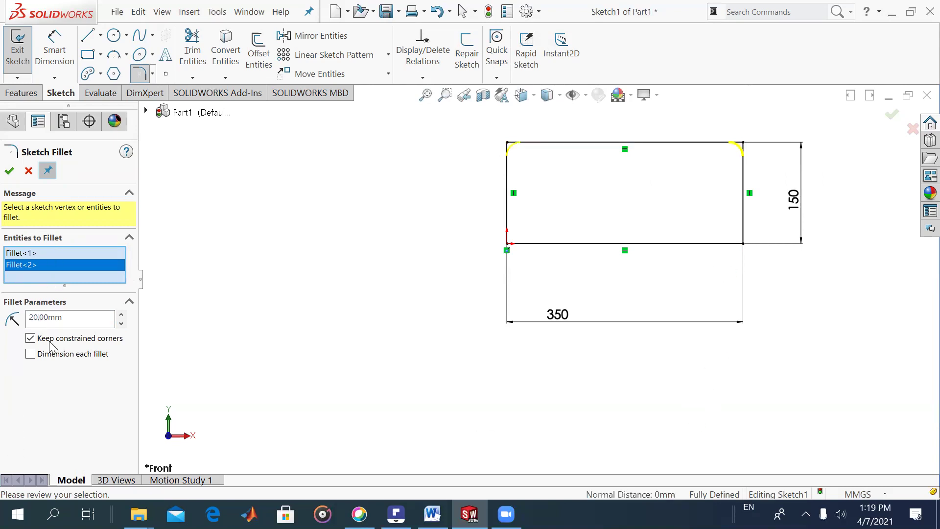
pyautogui.click(9, 170)
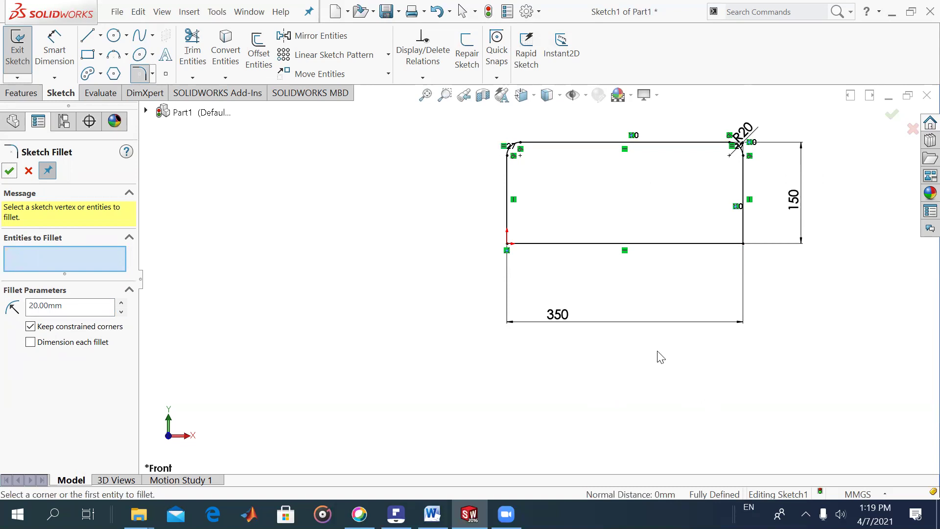
pyautogui.scroll(2, 710, 204)
pyautogui.scroll(-1, 671, 224)
pyautogui.scroll(-1, 656, 223)
pyautogui.scroll(-1, 604, 229)
pyautogui.scroll(-1, 576, 242)
pyautogui.scroll(-1, 576, 242)
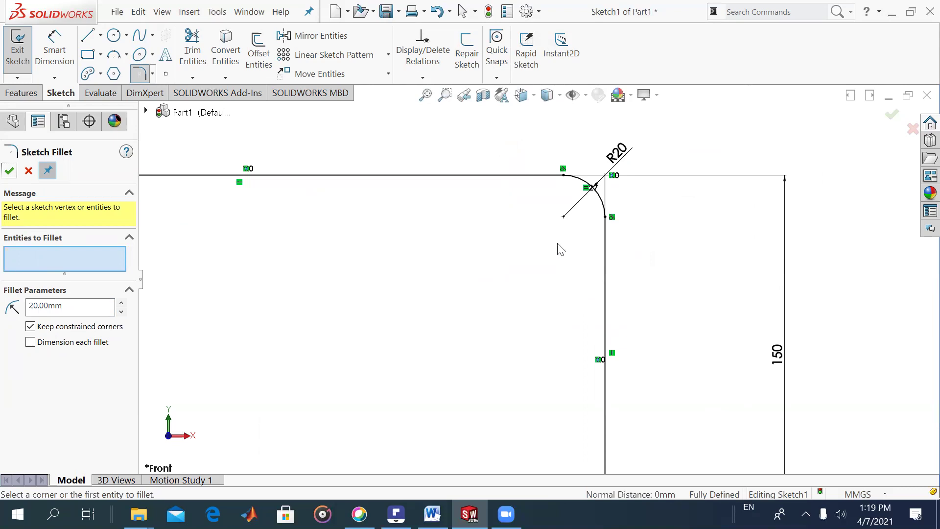
pyautogui.scroll(-5, 550, 250)
pyautogui.scroll(-2, 538, 279)
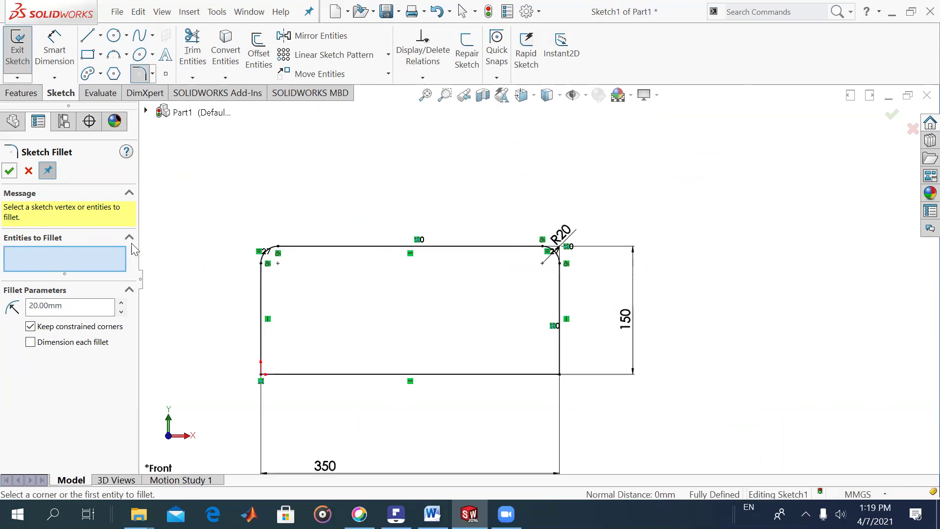
pyautogui.click(9, 170)
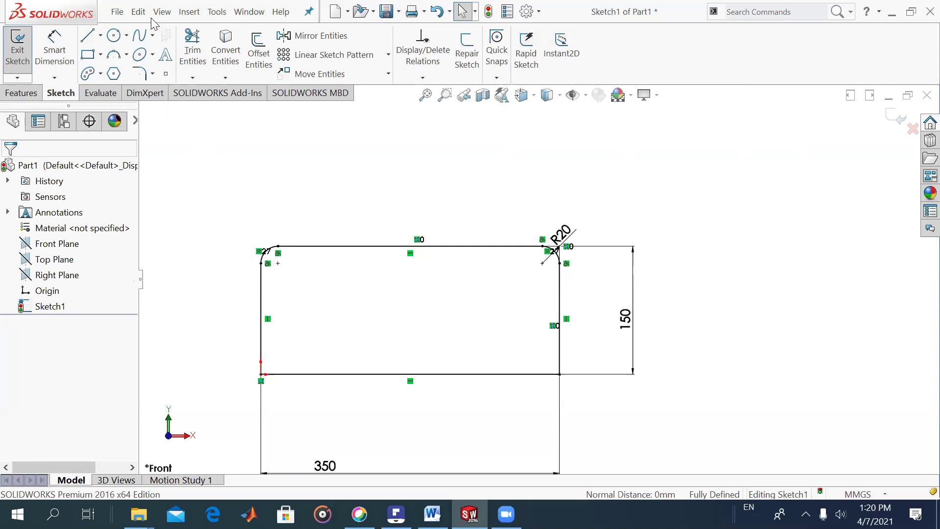
# Add an equal-distance 20 mm Sketch Chamfer between the right and bottom edges.
pyautogui.click(152, 74)
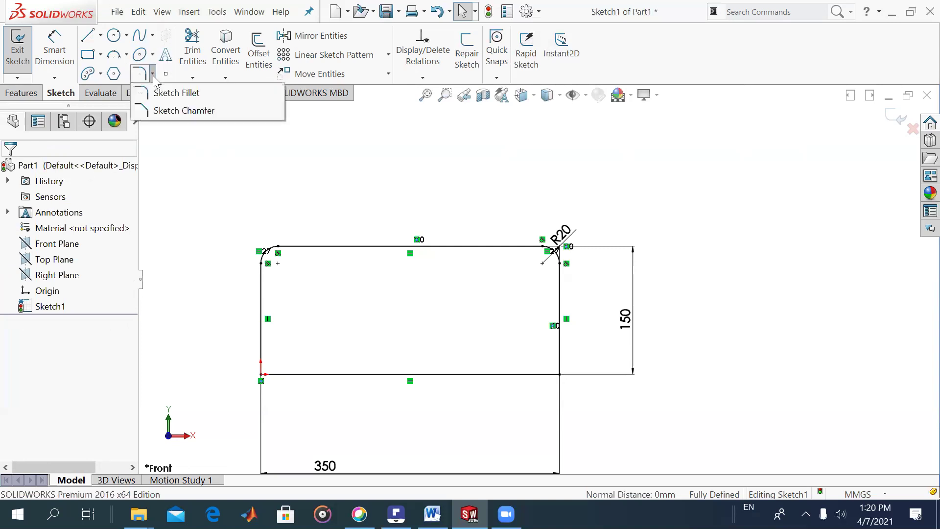
pyautogui.click(161, 113)
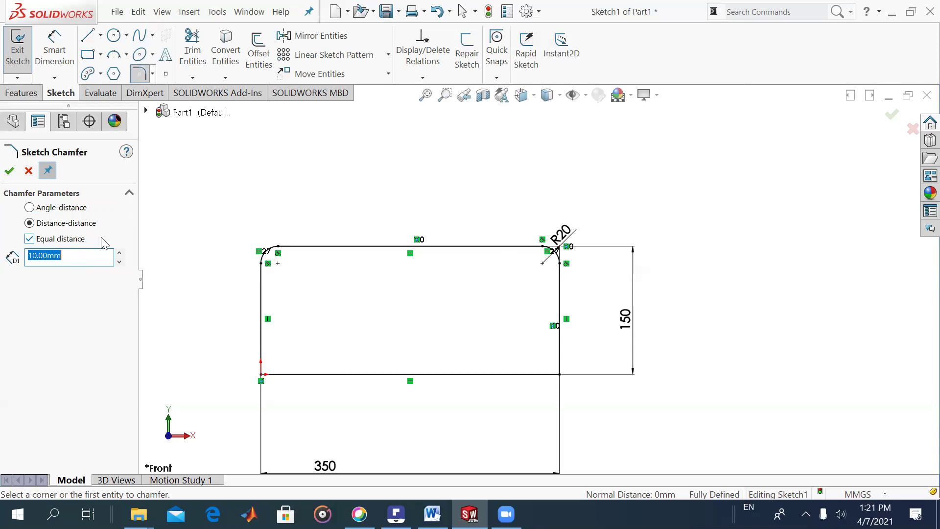
pyautogui.write('20')
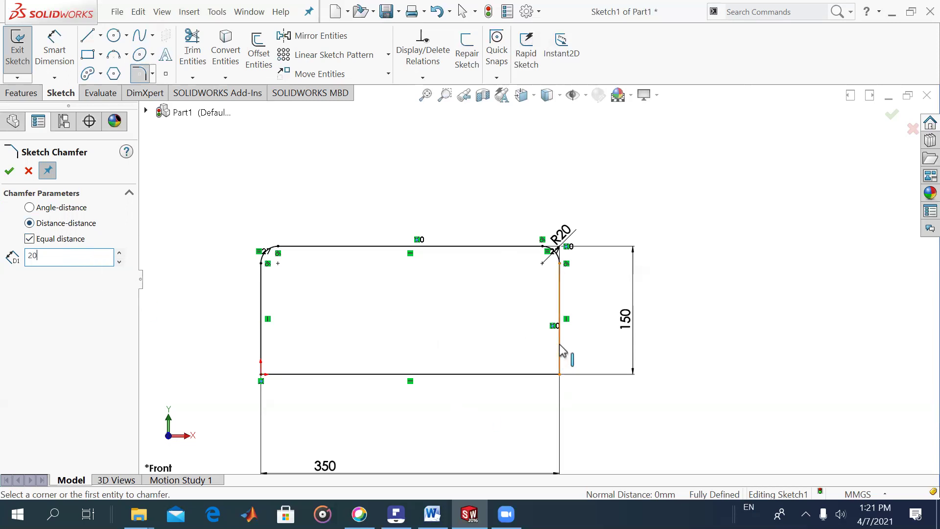
pyautogui.click(561, 361)
pyautogui.click(540, 377)
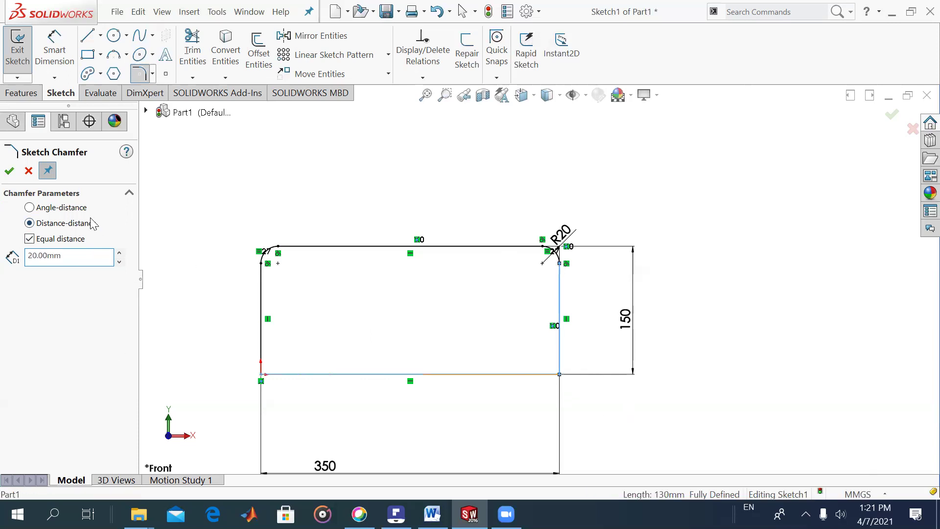
pyautogui.click(10, 171)
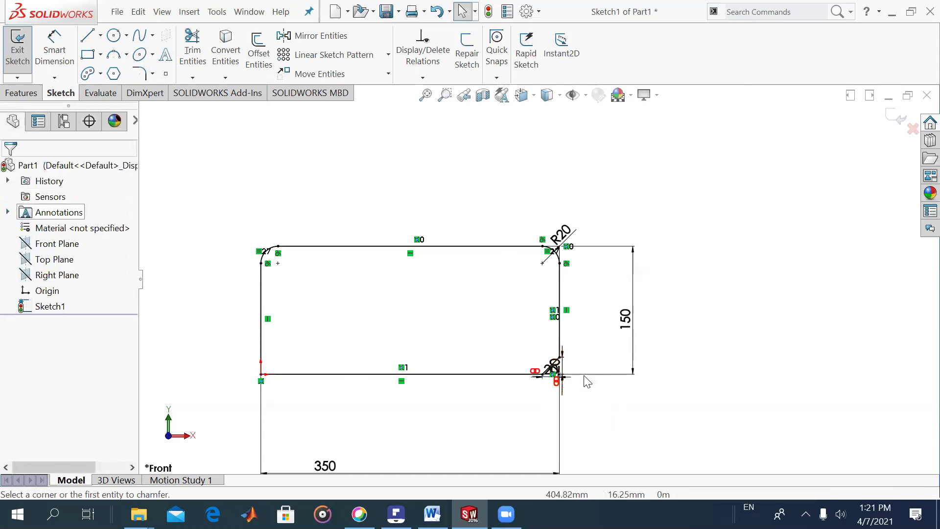
pyautogui.scroll(-1, 544, 387)
pyautogui.scroll(-3, 553, 386)
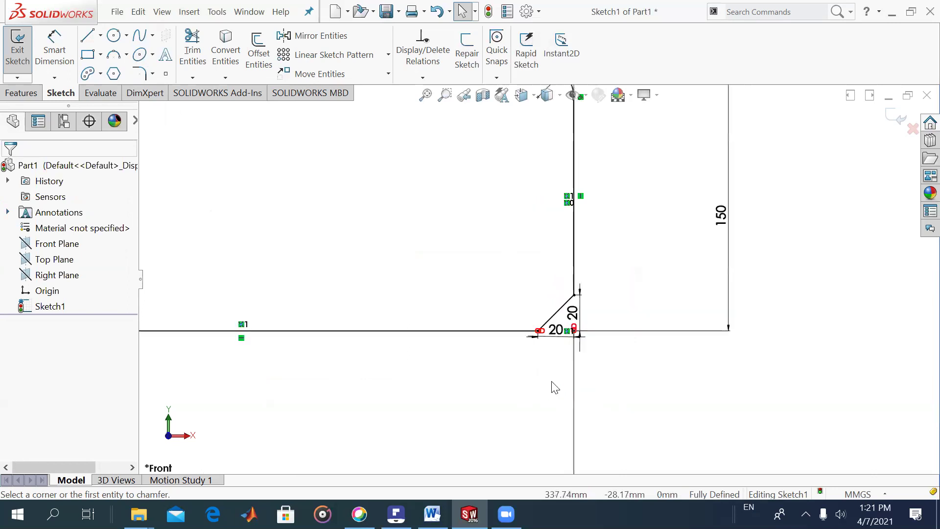
pyautogui.scroll(-2, 553, 387)
pyautogui.scroll(3, 553, 386)
pyautogui.scroll(2, 552, 385)
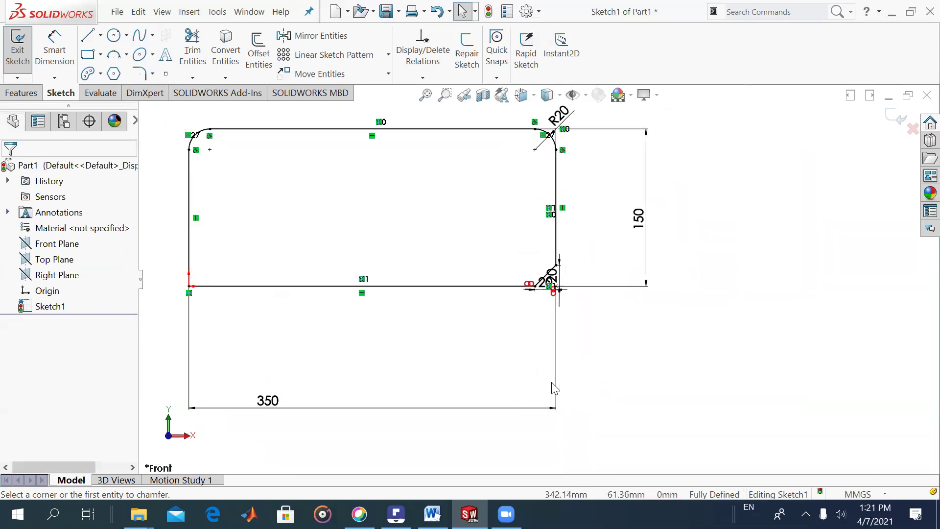
# Add an unequal Sketch Chamfer: 40 mm on the left edge, 20 mm along the bottom.
pyautogui.click(153, 73)
pyautogui.click(157, 112)
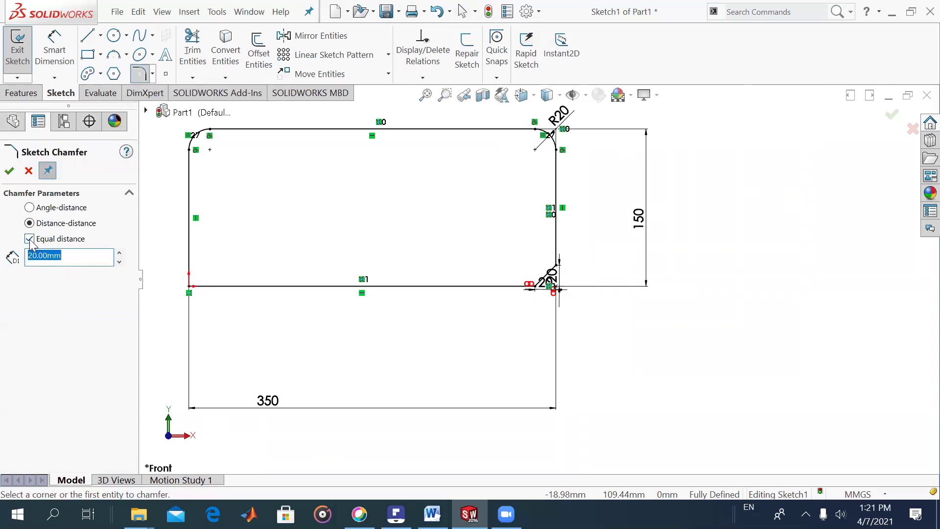
pyautogui.click(29, 239)
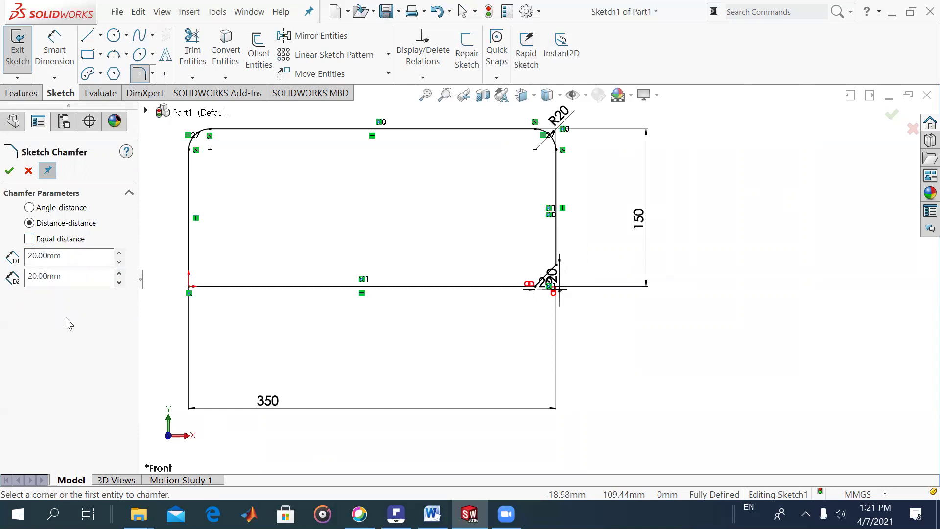
pyautogui.click(75, 259)
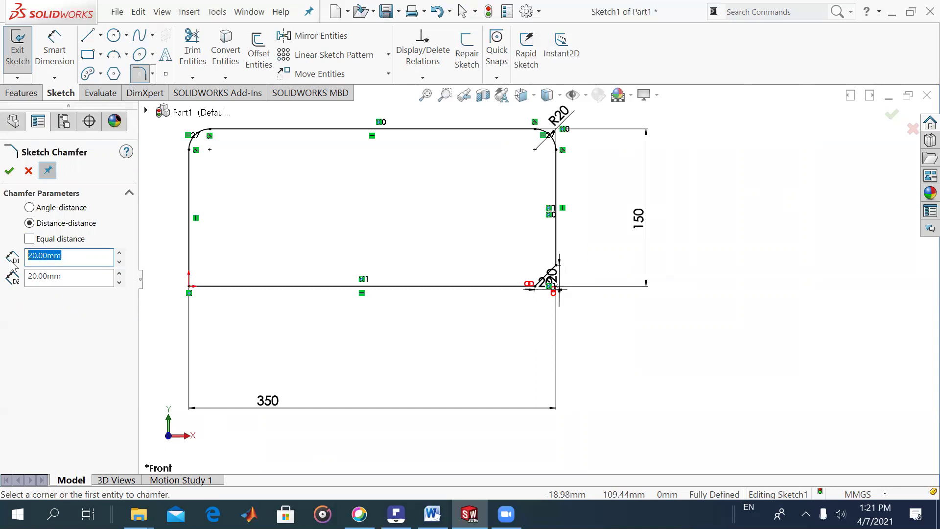
pyautogui.write('40')
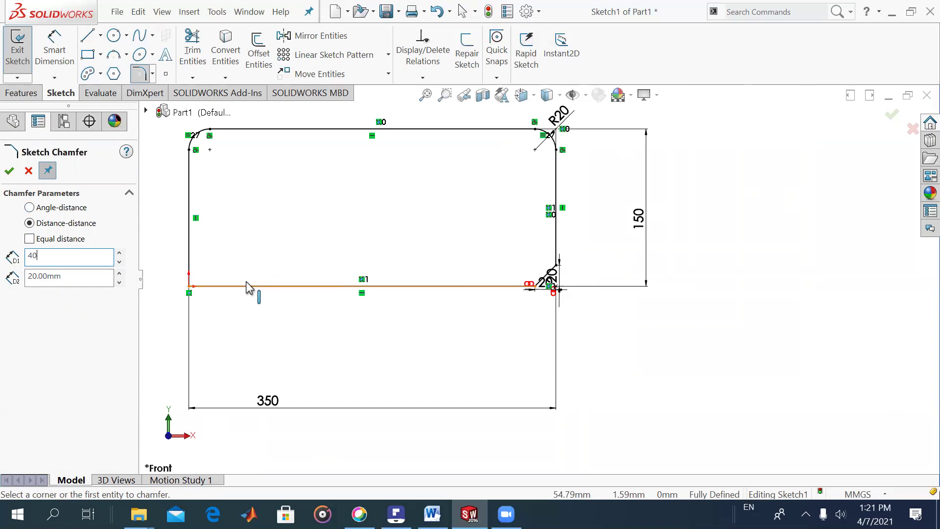
pyautogui.press('Return')
pyautogui.click(191, 257)
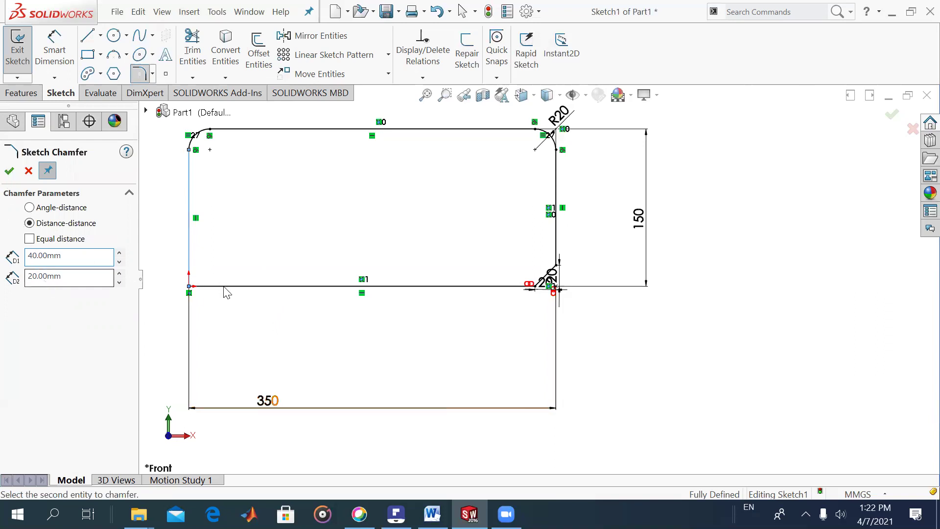
pyautogui.click(264, 288)
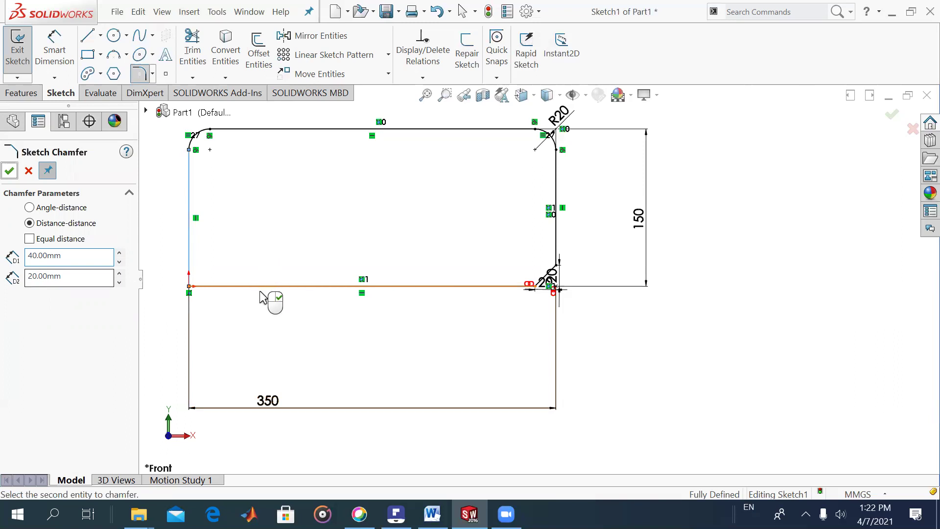
pyautogui.rightClick(124, 332)
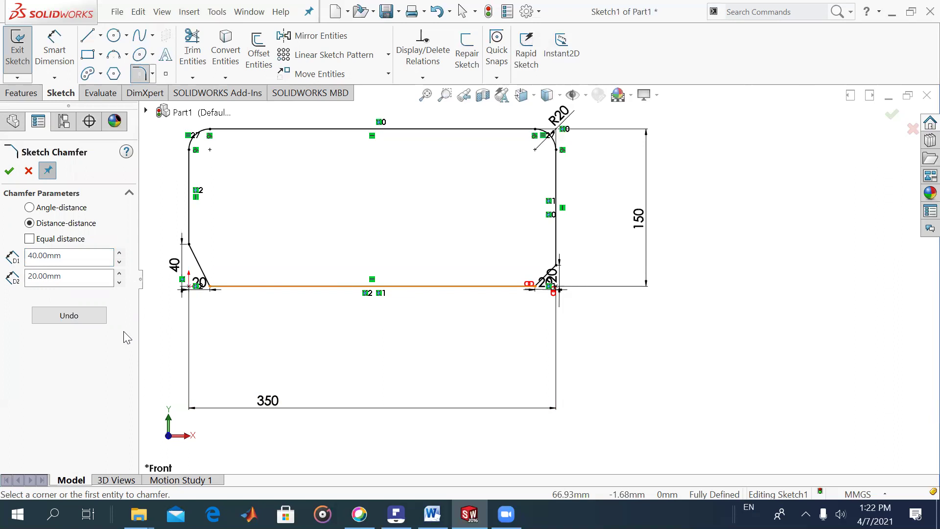
pyautogui.click(55, 211)
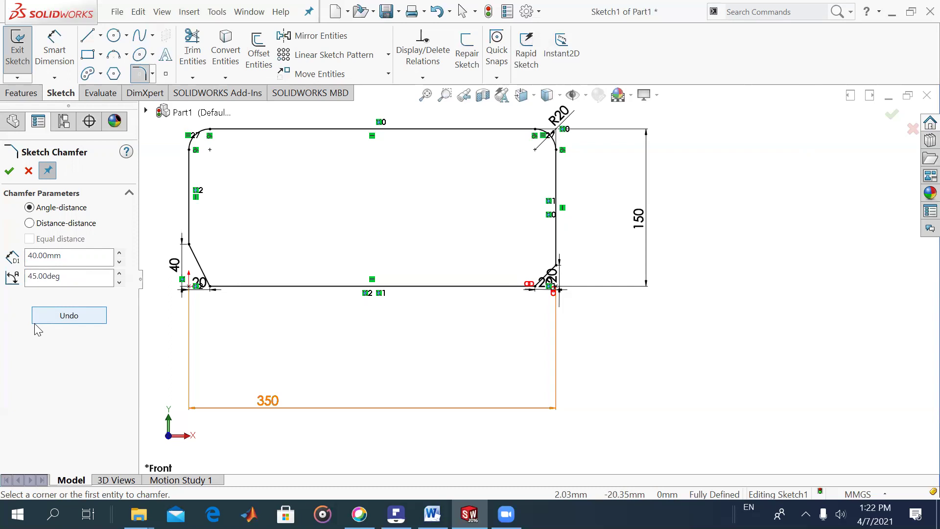
pyautogui.click(31, 169)
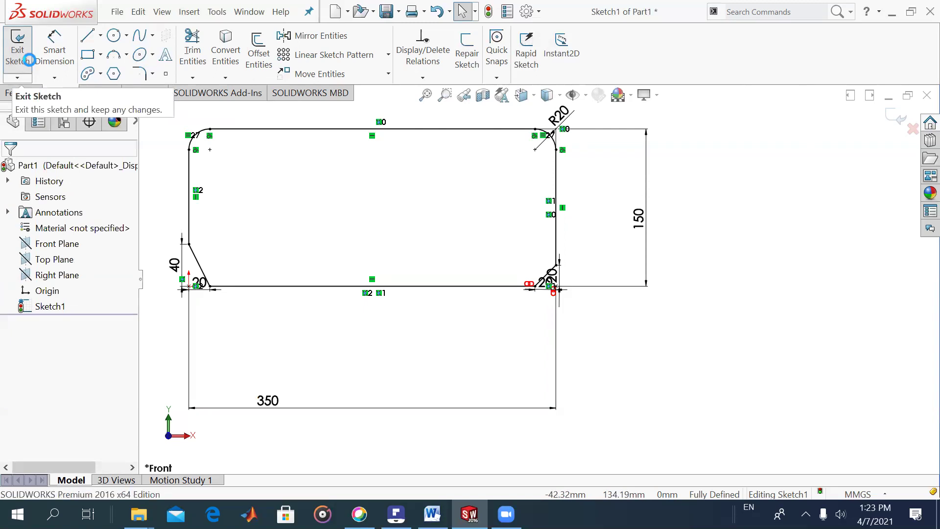
# Select all sketch entities with Ctrl+A and delete them.
pyautogui.hotkey('ctrl', 'a')
pyautogui.press('Delete')
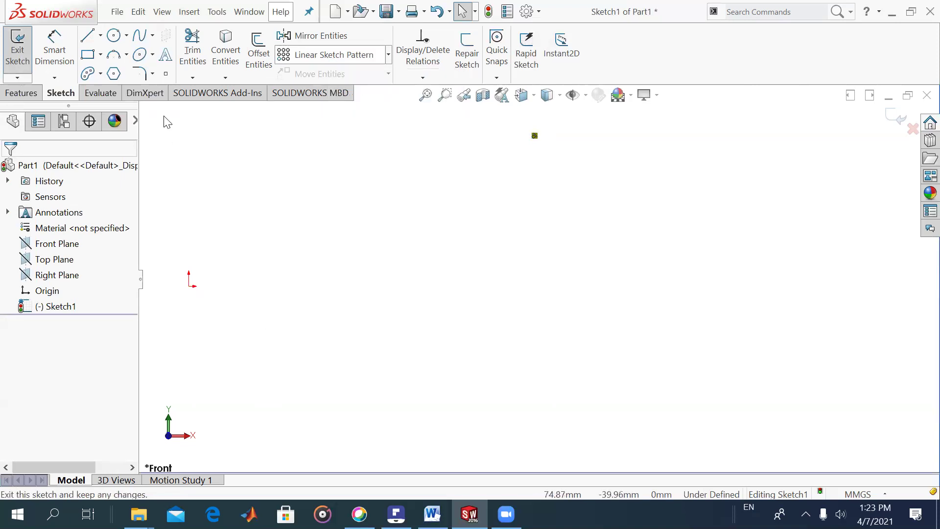
# Draw a connected zigzag chain of straight lines across the sketch.
pyautogui.click(88, 36)
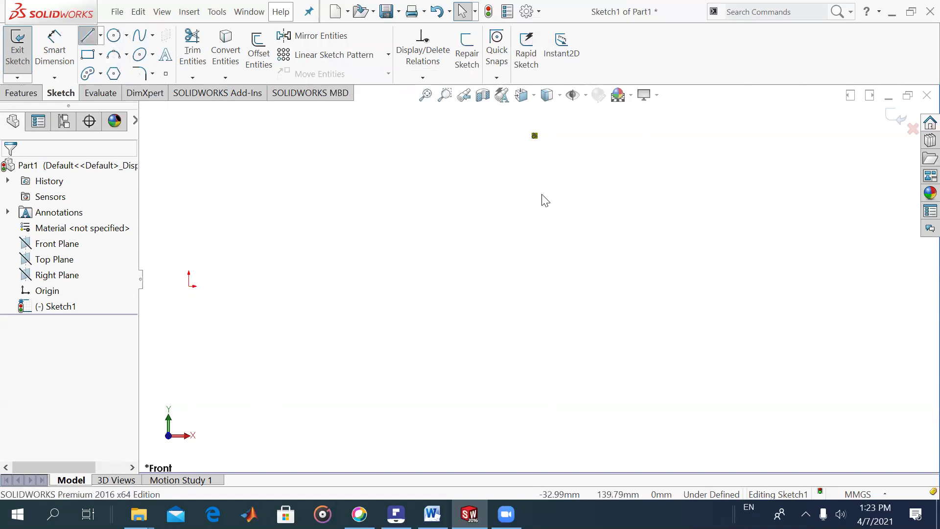
pyautogui.click(674, 313)
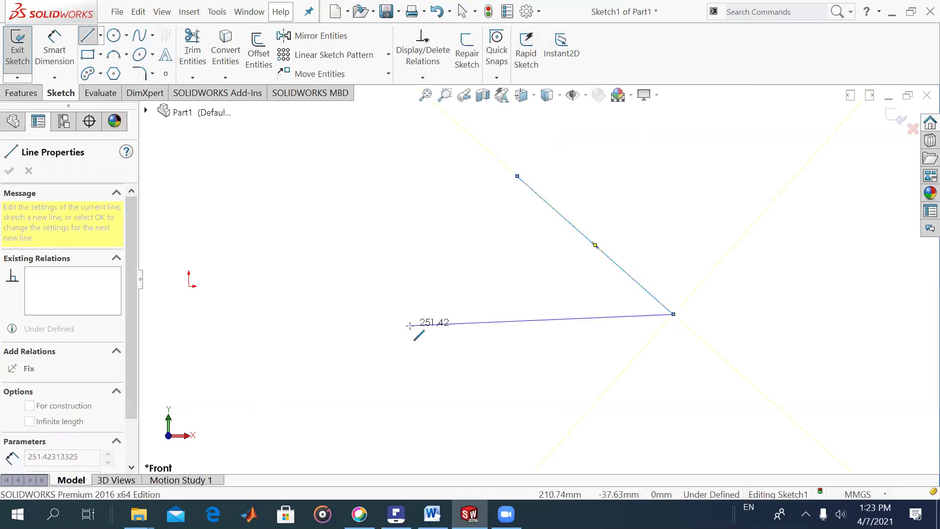
pyautogui.click(409, 325)
pyautogui.click(601, 206)
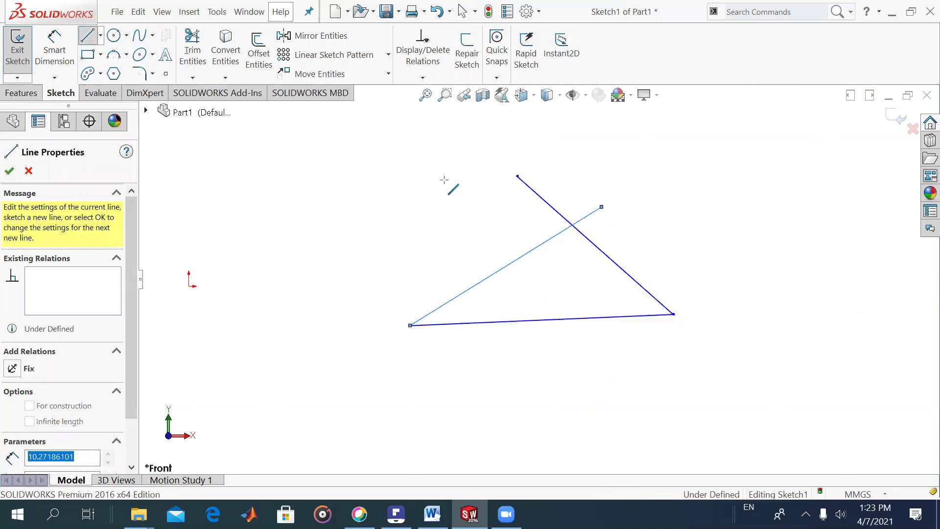
pyautogui.click(318, 153)
pyautogui.click(561, 138)
pyautogui.press('Escape')
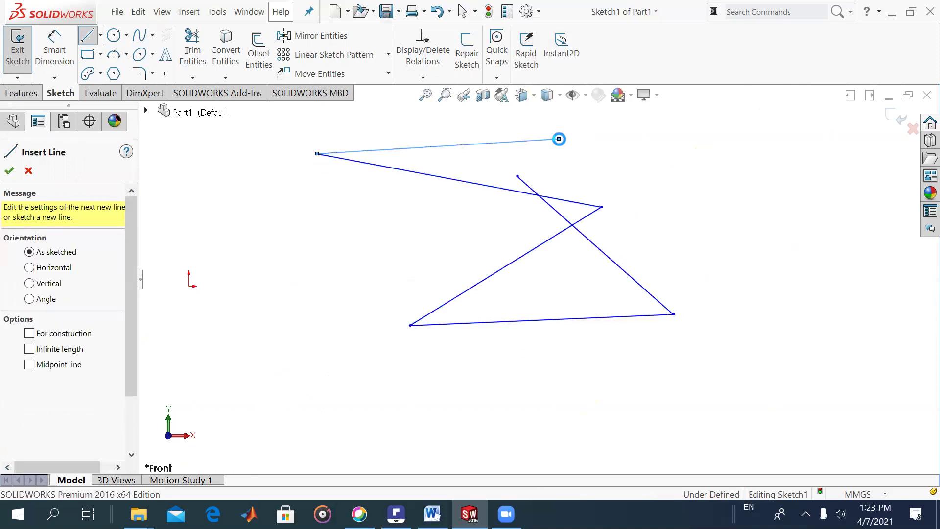
pyautogui.press('Escape')
# Draw a long vertical line cutting through the zigzag.
pyautogui.click(92, 39)
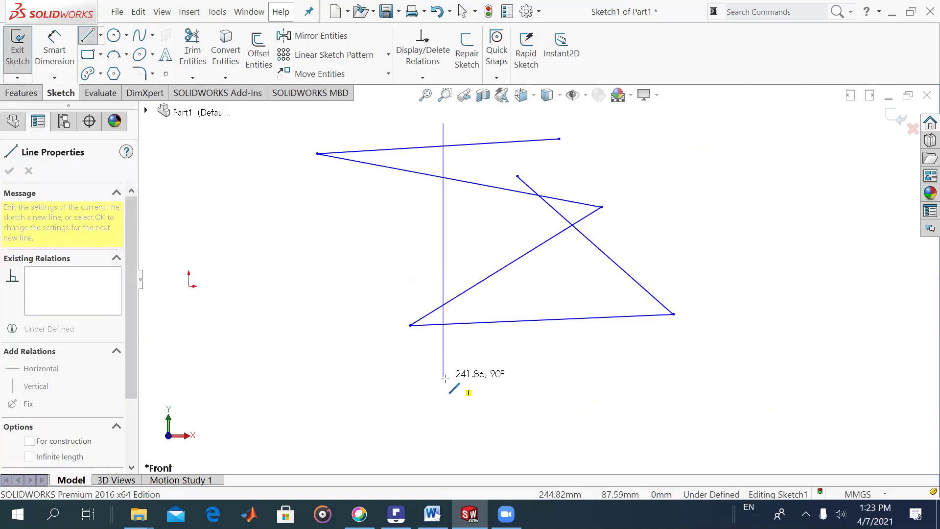
pyautogui.click(444, 394)
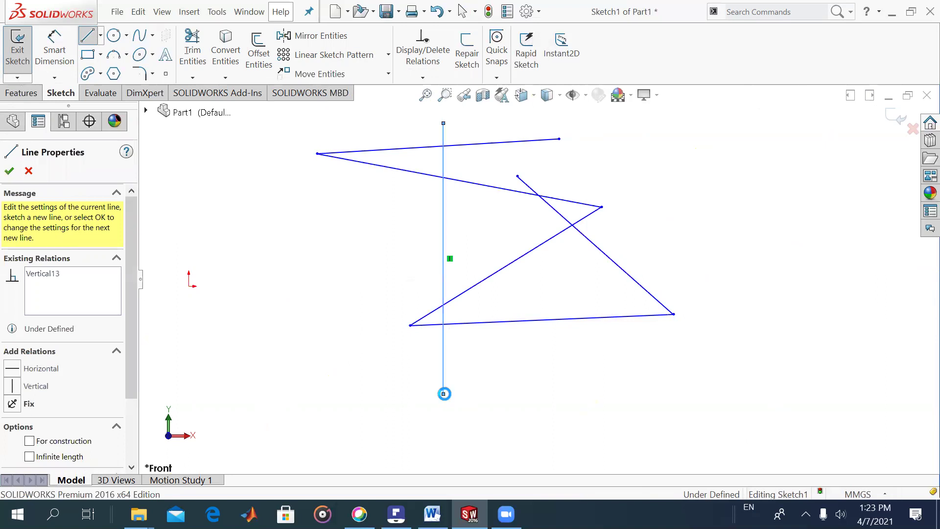
pyautogui.press('Escape')
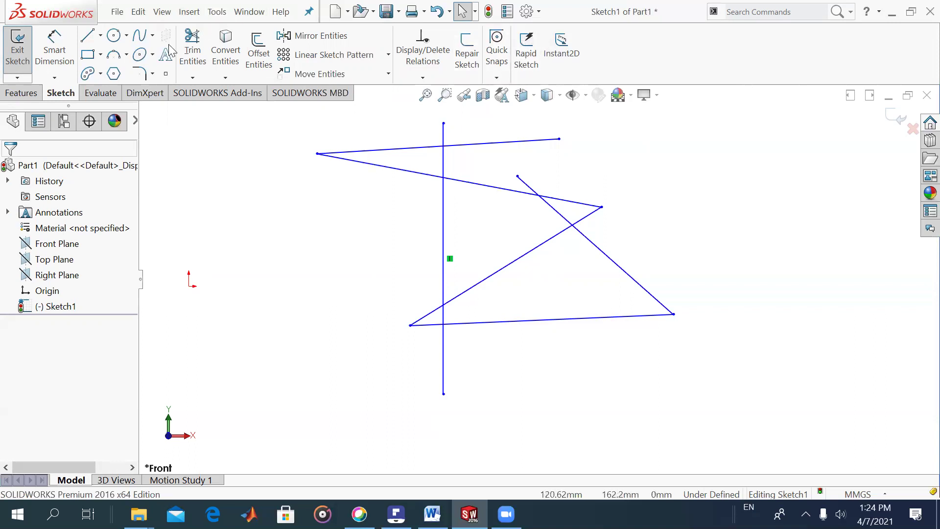
# Try Power trim on the bottom line's right part and a slanted segment, then undo it.
pyautogui.click(193, 52)
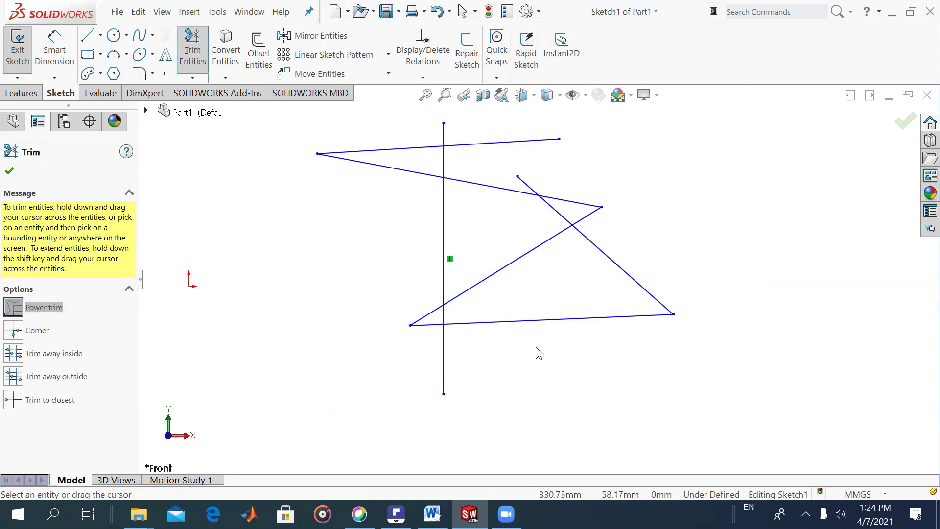
pyautogui.moveTo(572, 396); pyautogui.dragTo(588, 348)
pyautogui.moveTo(588, 347); pyautogui.dragTo(576, 293)
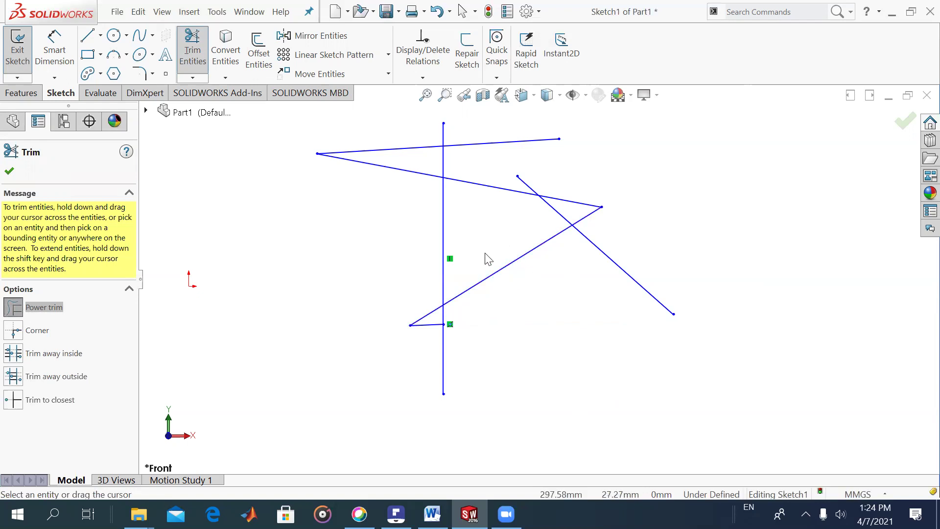
pyautogui.moveTo(484, 218); pyautogui.dragTo(482, 171)
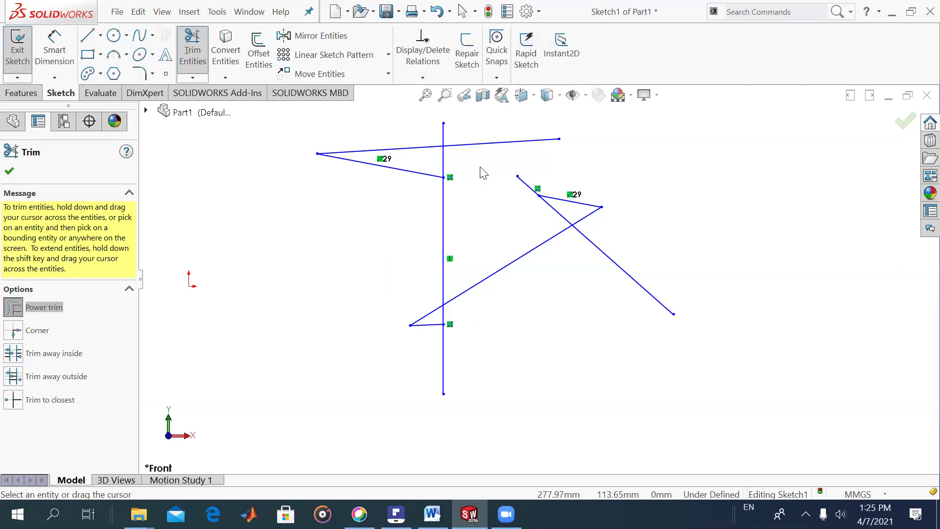
pyautogui.press('Escape')
pyautogui.hotkey('ctrl', 'z')
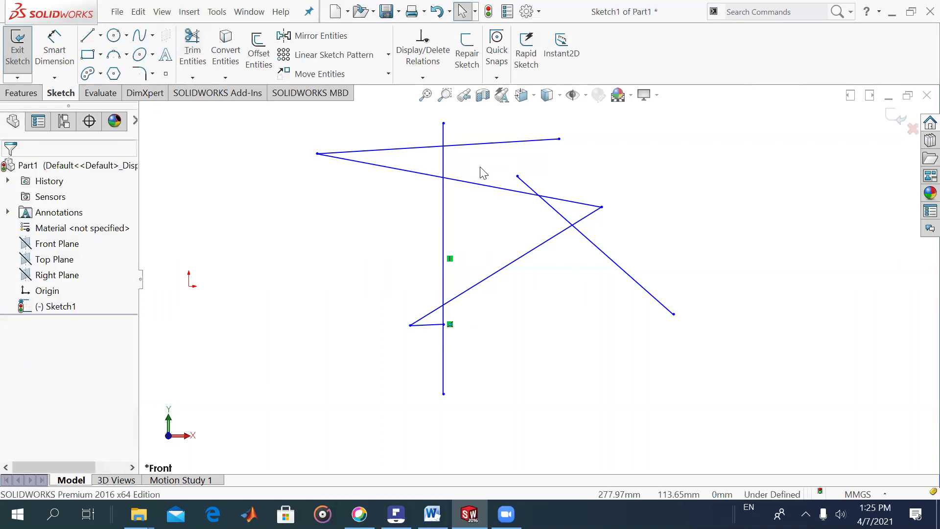
# Set Trim Entities to Trim away inside, test boundary picks, then cancel and restart the trim.
pyautogui.click(198, 49)
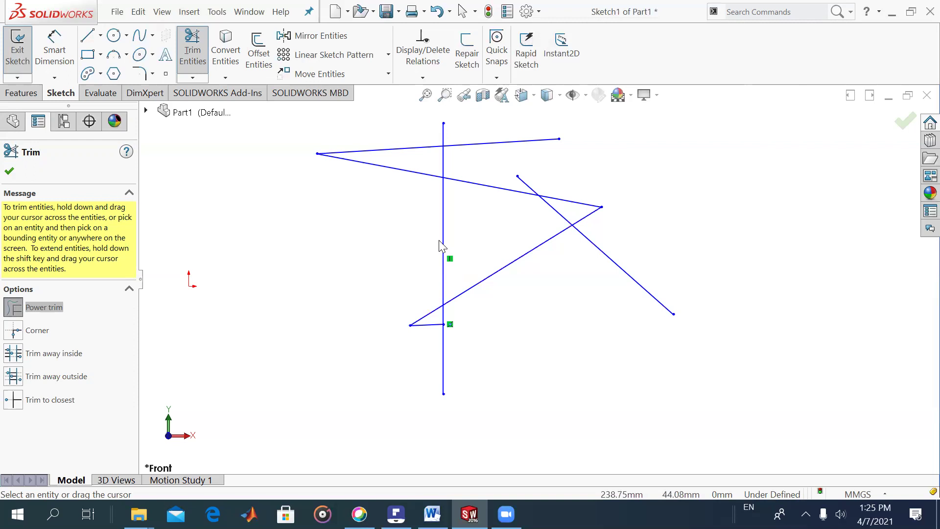
pyautogui.click(44, 354)
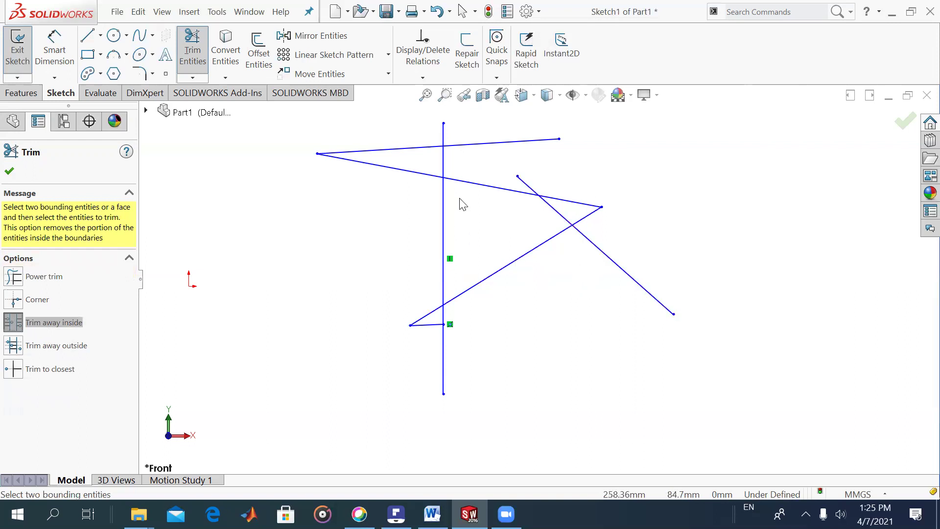
pyautogui.click(614, 261)
pyautogui.click(444, 223)
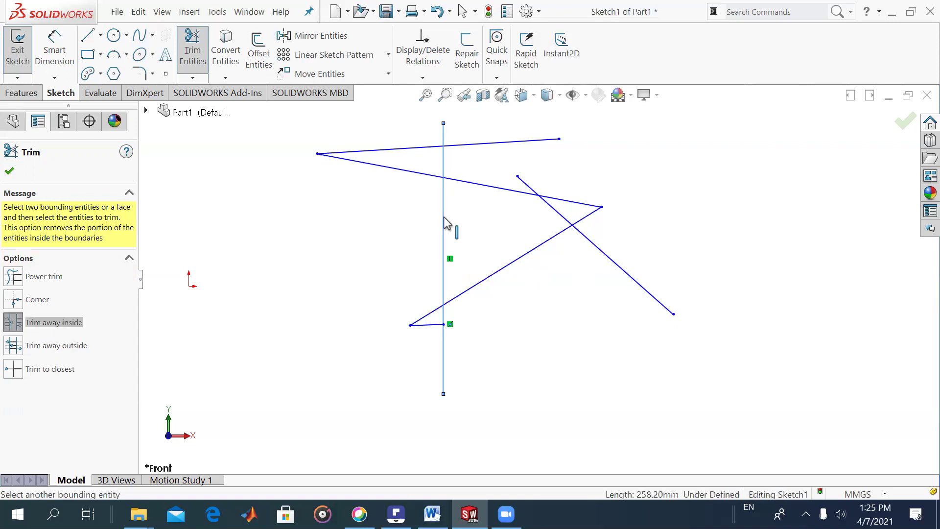
pyautogui.moveTo(539, 287)
pyautogui.mouseDown()
pyautogui.moveTo(496, 168)
pyautogui.moveTo(496, 239)
pyautogui.mouseUp()
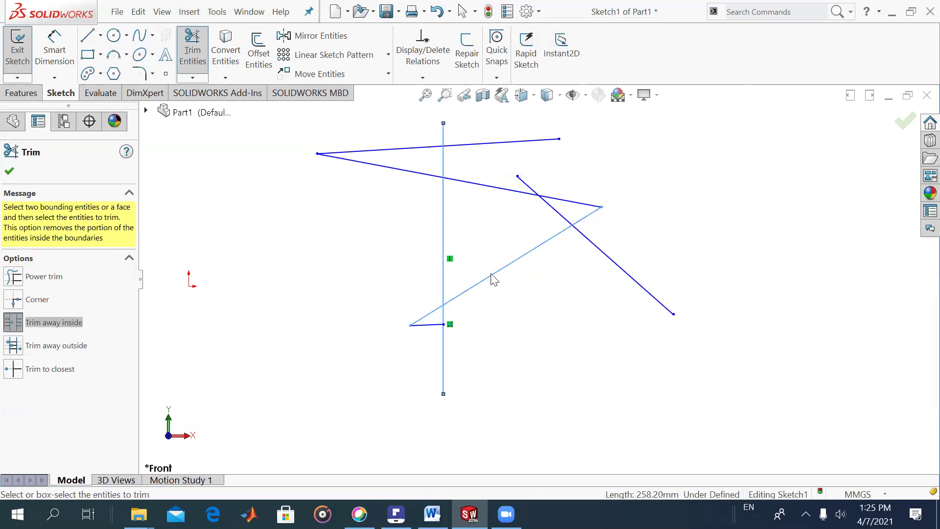
pyautogui.click(506, 298)
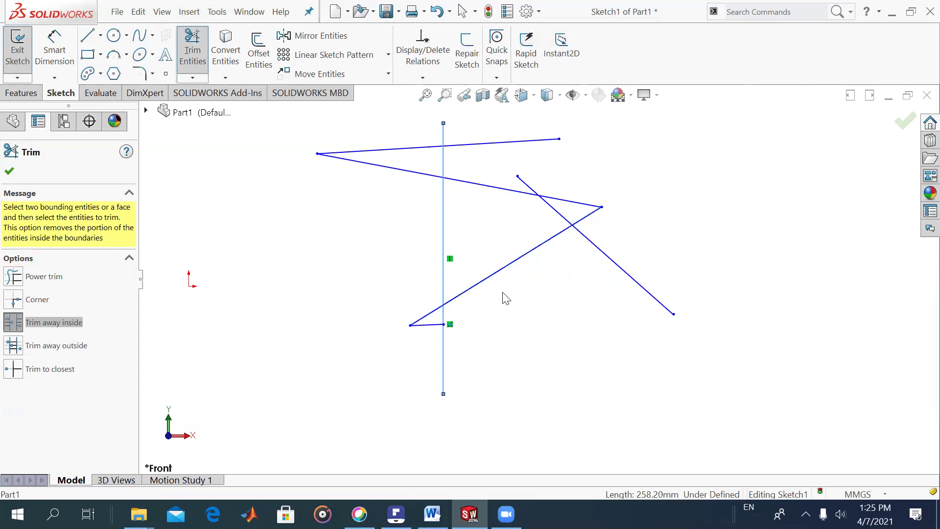
pyautogui.click(372, 150)
pyautogui.press('Escape')
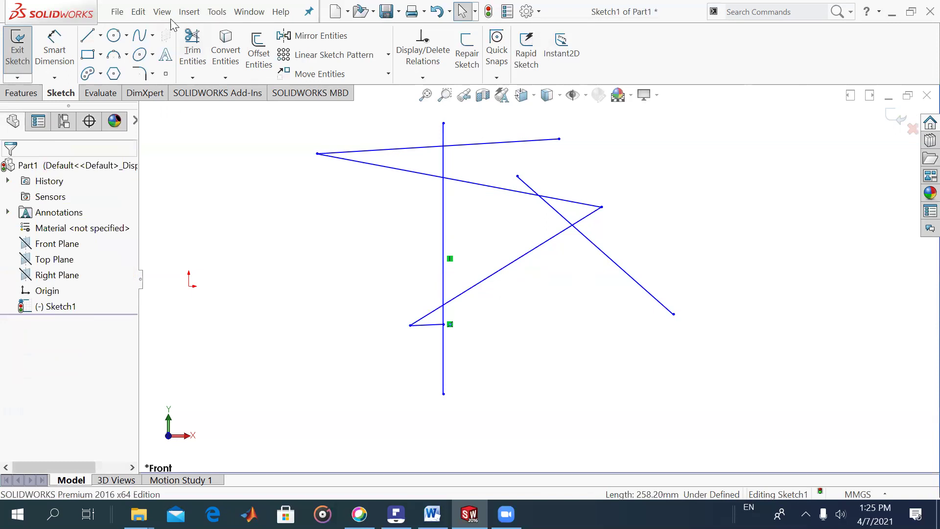
pyautogui.press('Return')
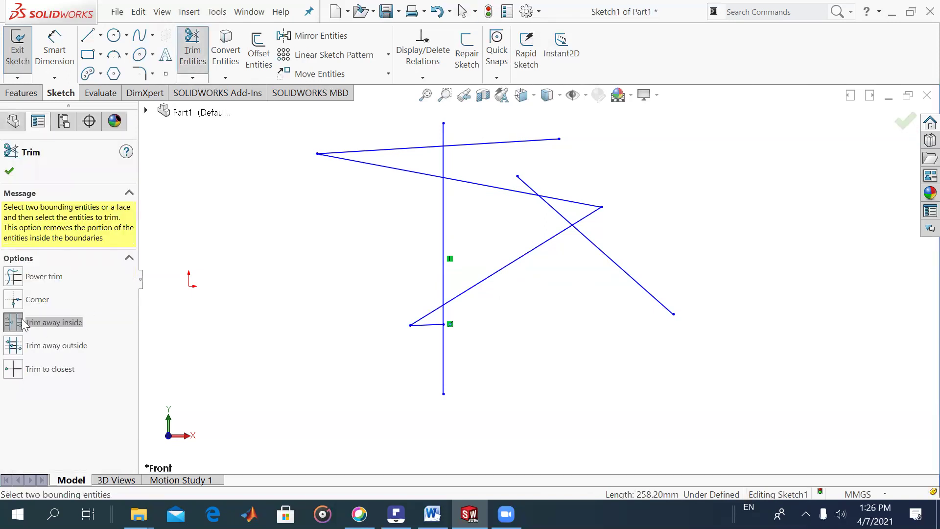
# Trim away both slanted lines' middles between the vertical line and long diagonal.
pyautogui.click(616, 263)
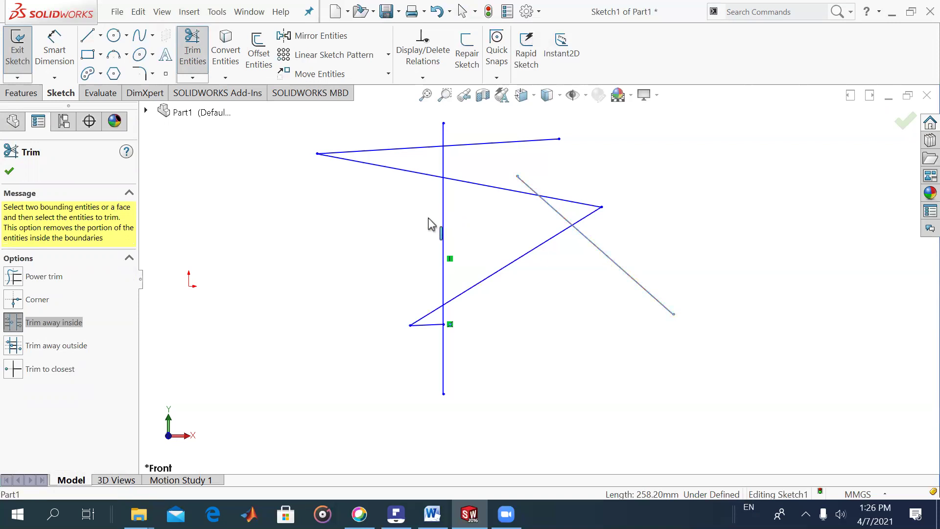
pyautogui.click(443, 227)
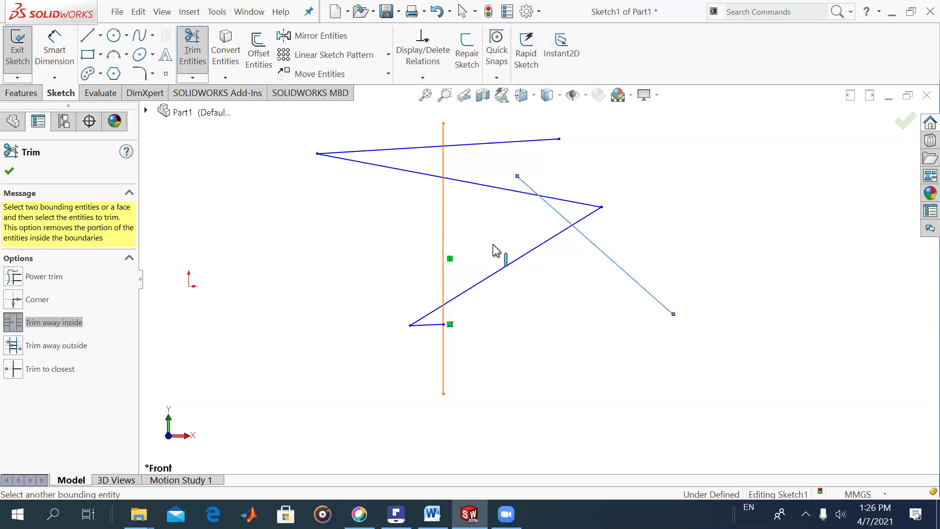
pyautogui.click(513, 261)
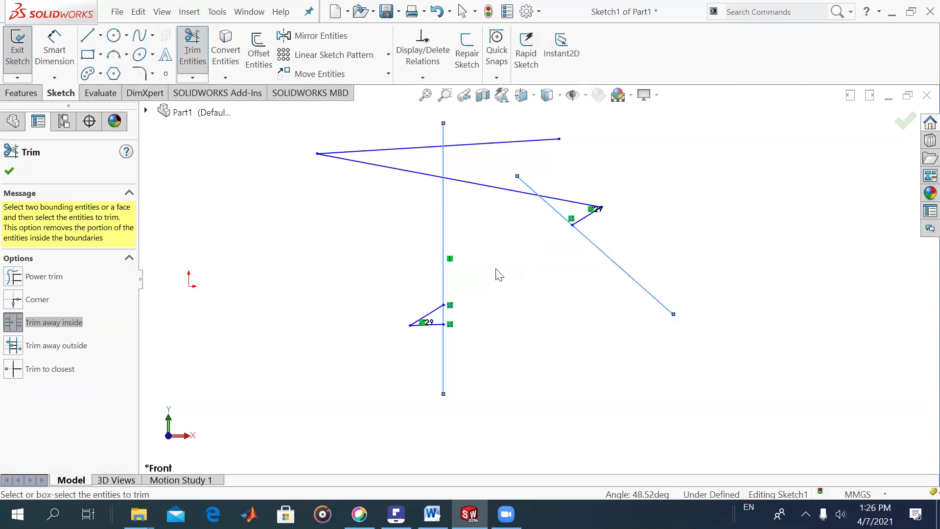
pyautogui.click(479, 190)
pyautogui.click(89, 37)
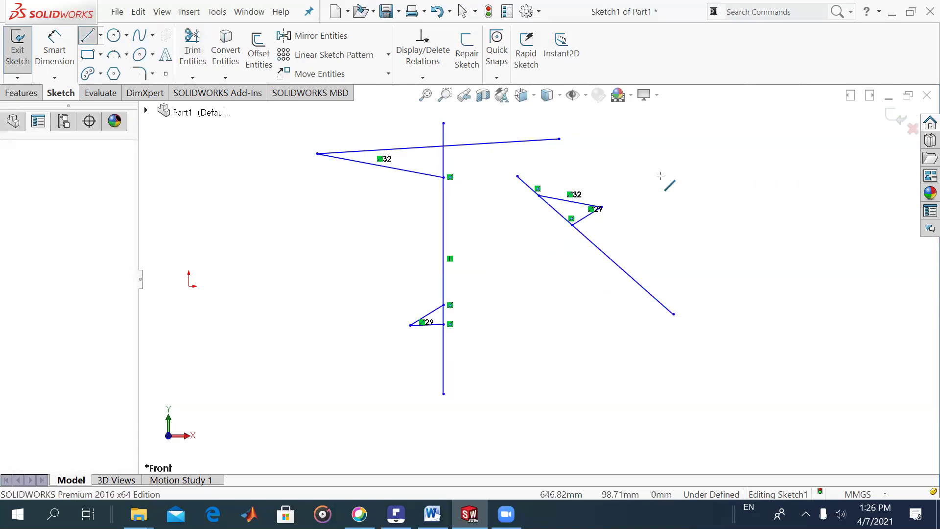
# Draw a horizontal line at the upper right and a vertical line below it.
pyautogui.click(638, 176)
pyautogui.doubleClick(868, 183)
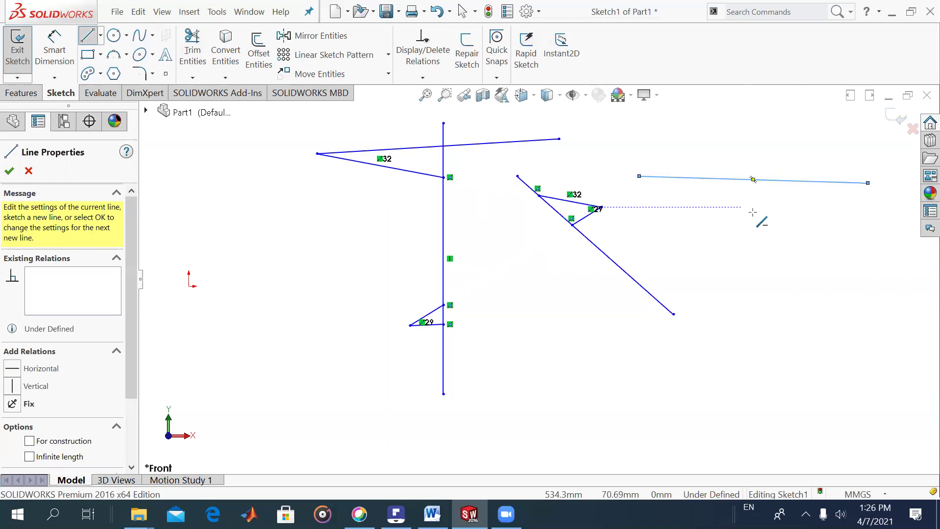
pyautogui.click(768, 207)
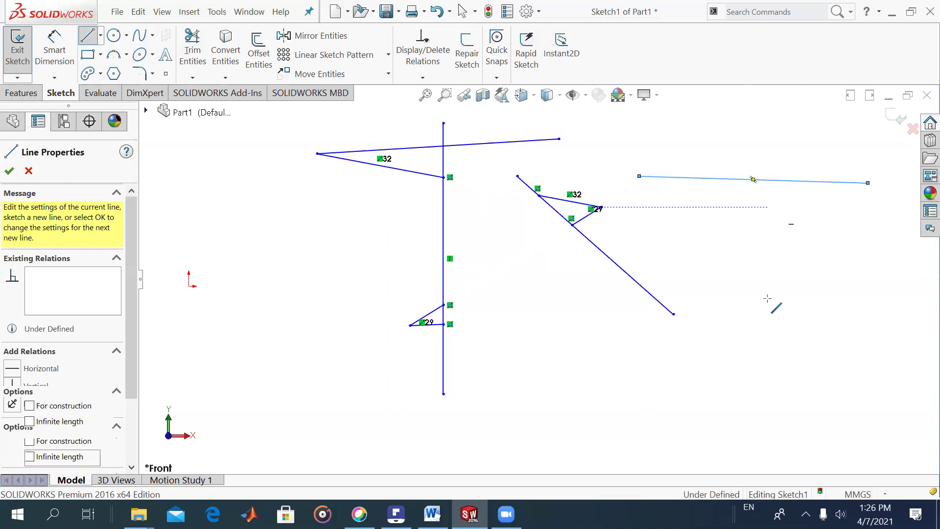
pyautogui.doubleClick(763, 358)
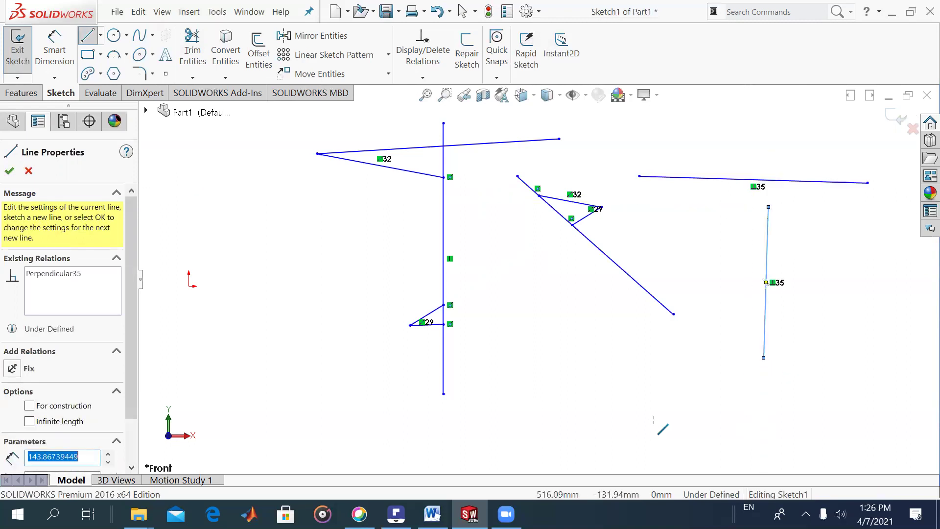
pyautogui.click(10, 171)
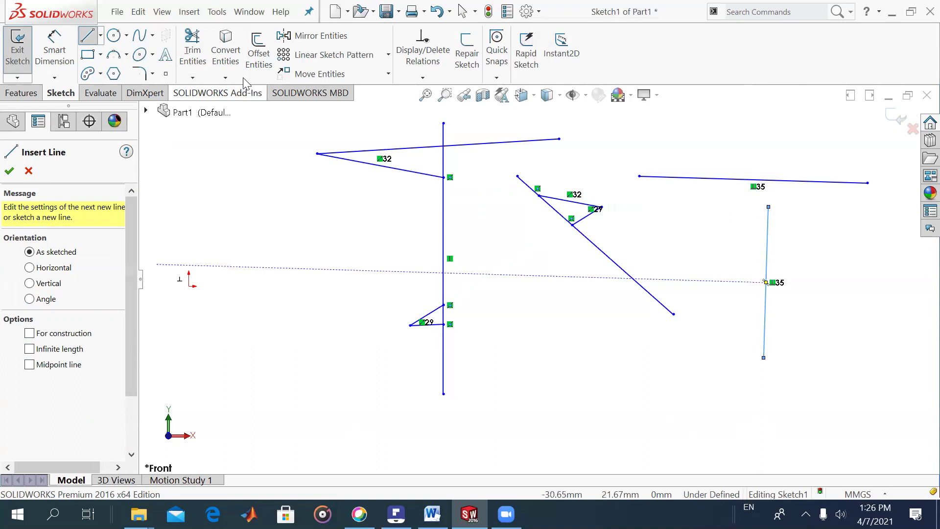
# Join the new vertical and horizontal lines into a corner with the Corner trim.
pyautogui.click(200, 51)
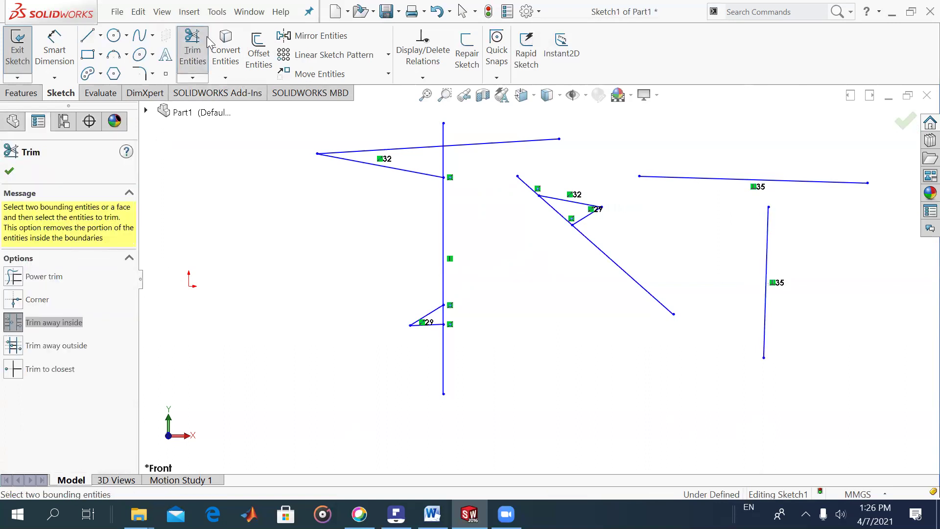
pyautogui.click(34, 302)
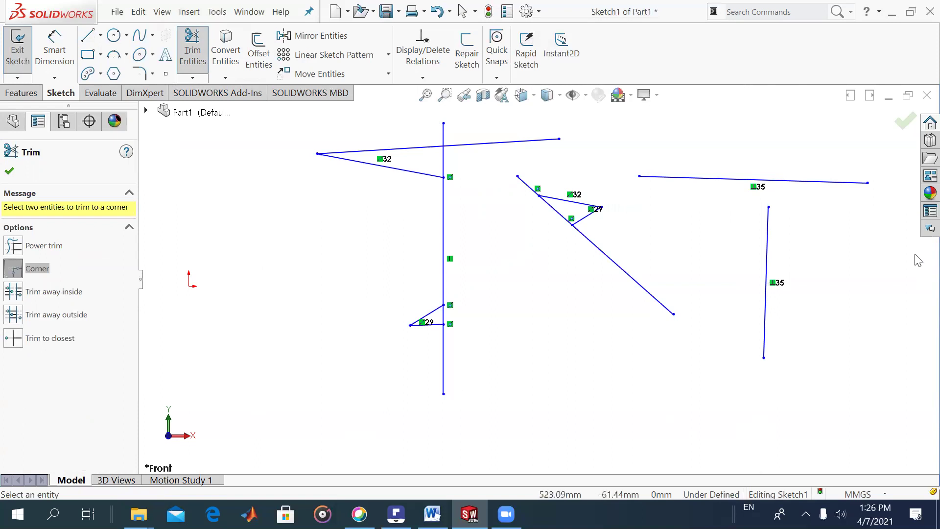
pyautogui.click(768, 263)
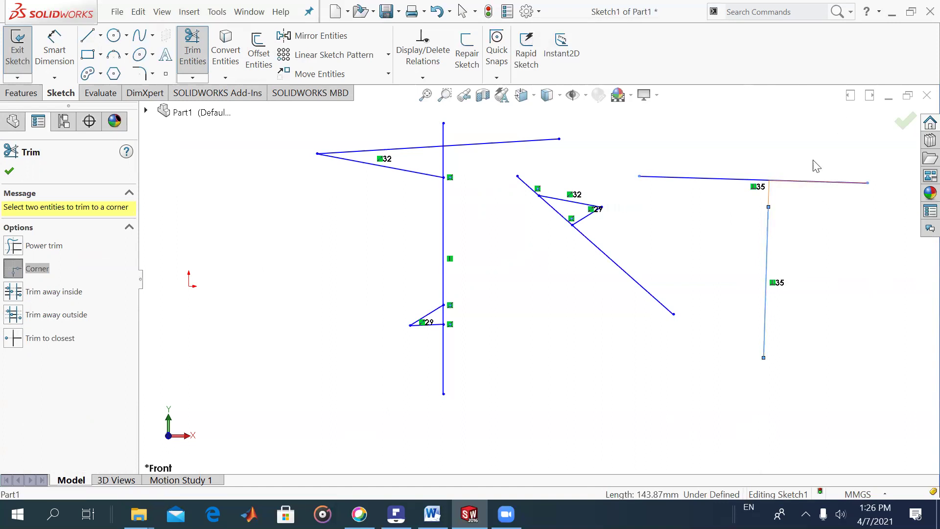
pyautogui.click(817, 187)
pyautogui.click(768, 214)
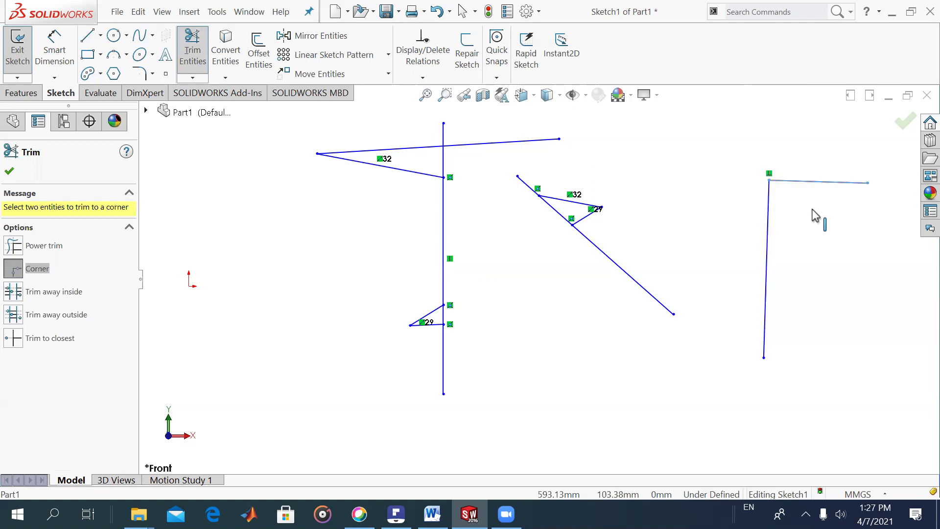
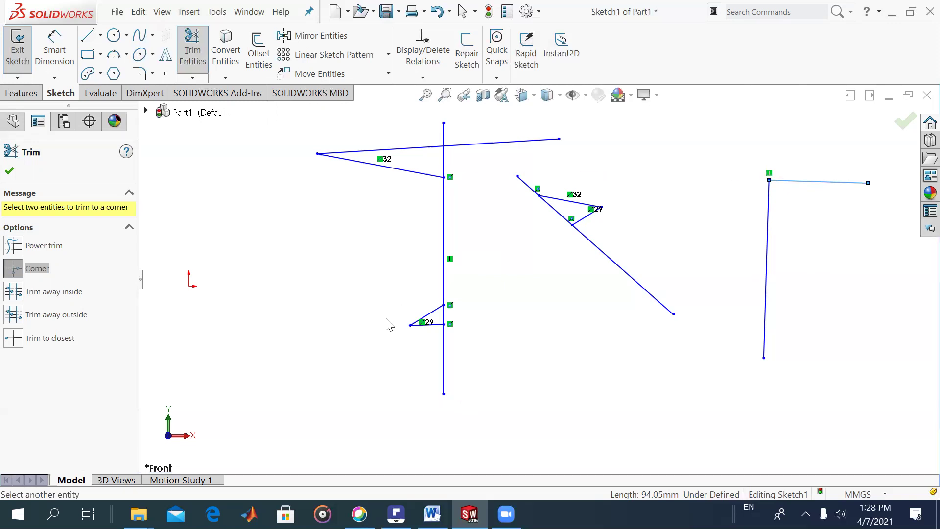
# Delete all the existing lines from the Front sketch.
pyautogui.press('Escape')
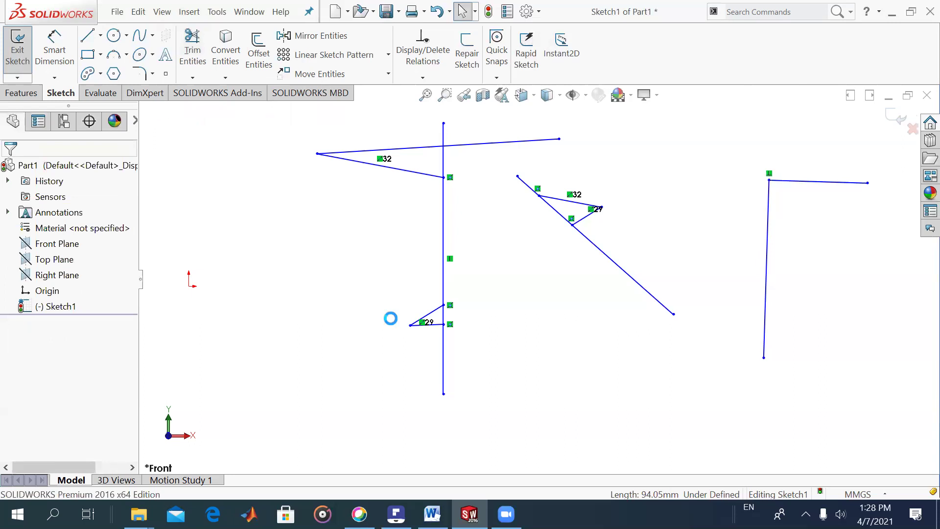
pyautogui.hotkey('ctrl', 'a')
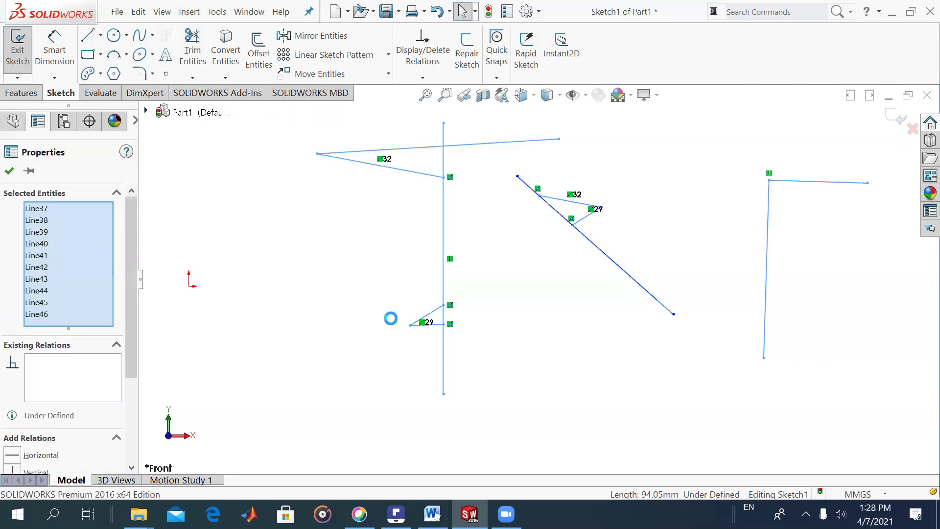
pyautogui.press('Delete')
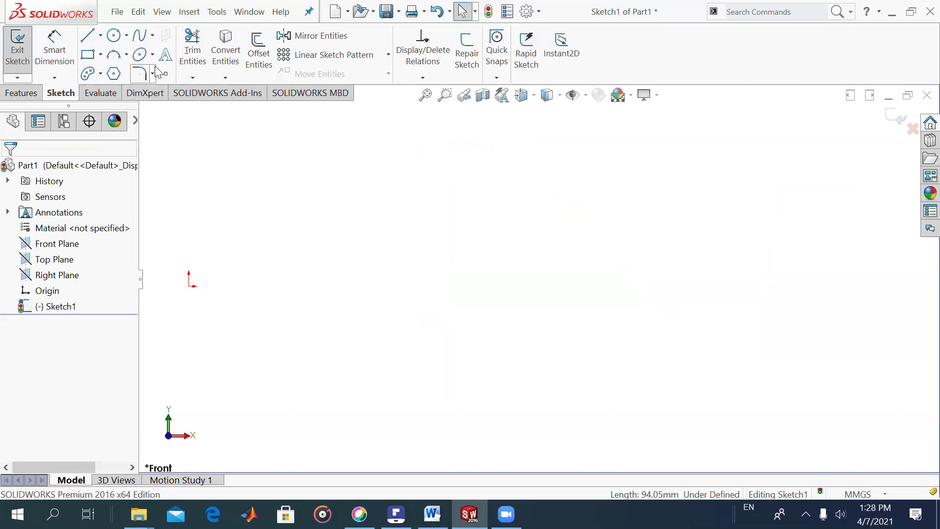
# Draw a short horizontal line, then a long horizontal line with a diagonal segment.
pyautogui.click(87, 36)
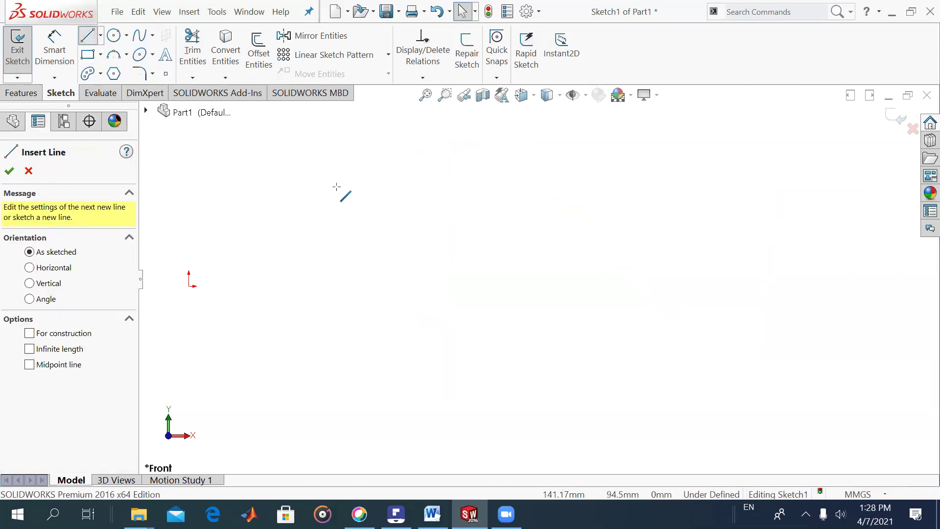
pyautogui.moveTo(336, 192); pyautogui.dragTo(356, 192)
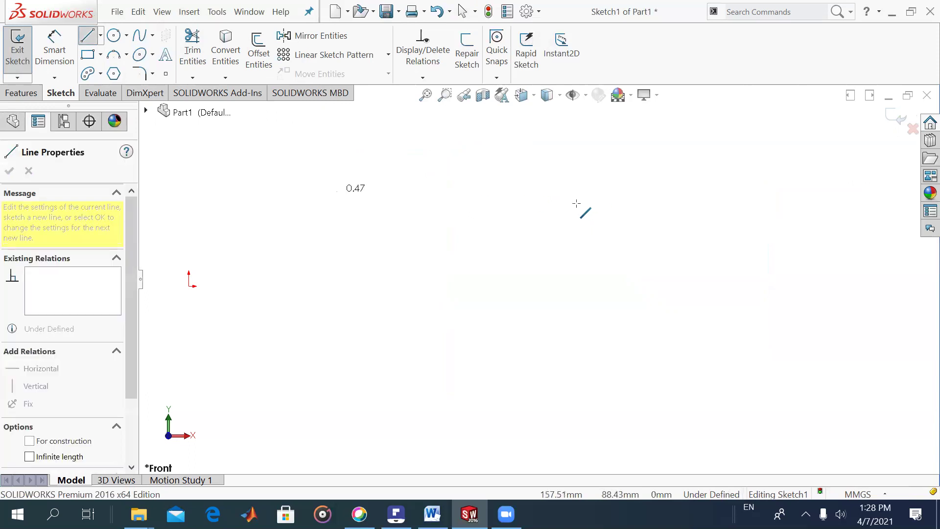
pyautogui.press('Escape')
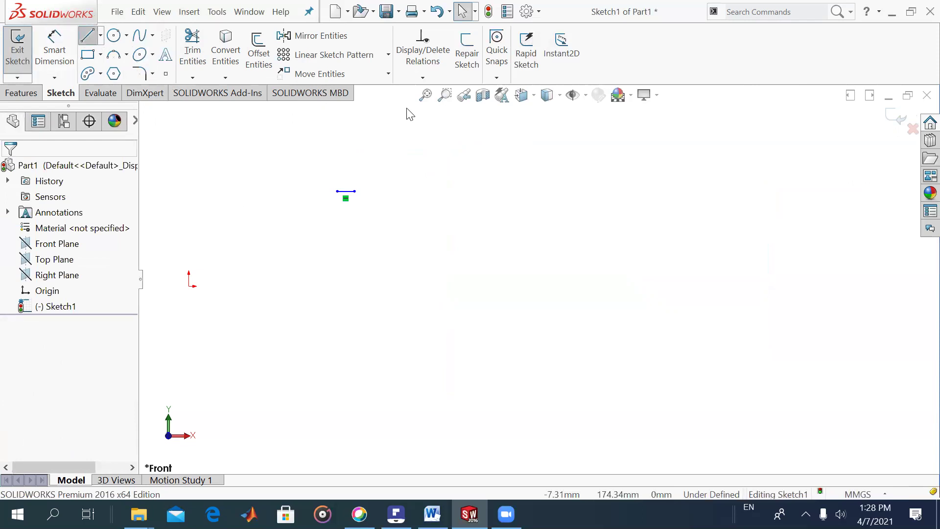
pyautogui.press('l')
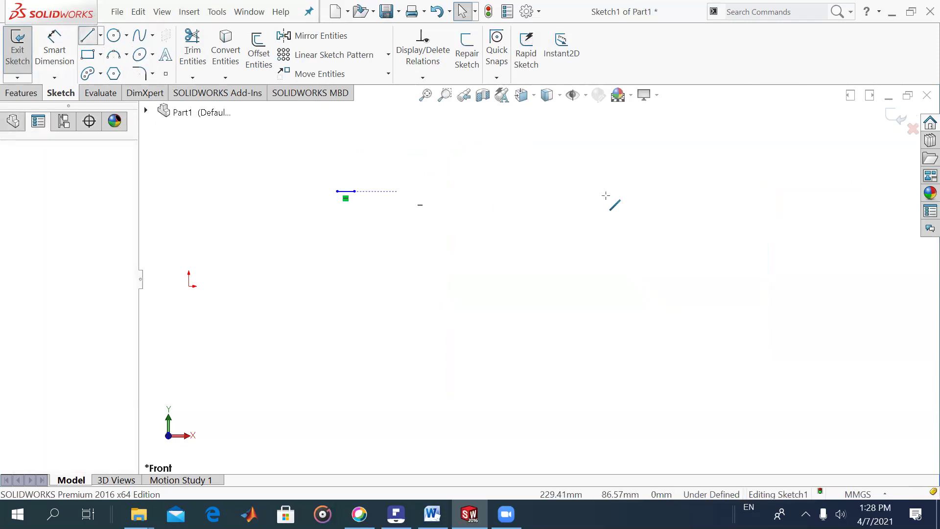
pyautogui.click(560, 191)
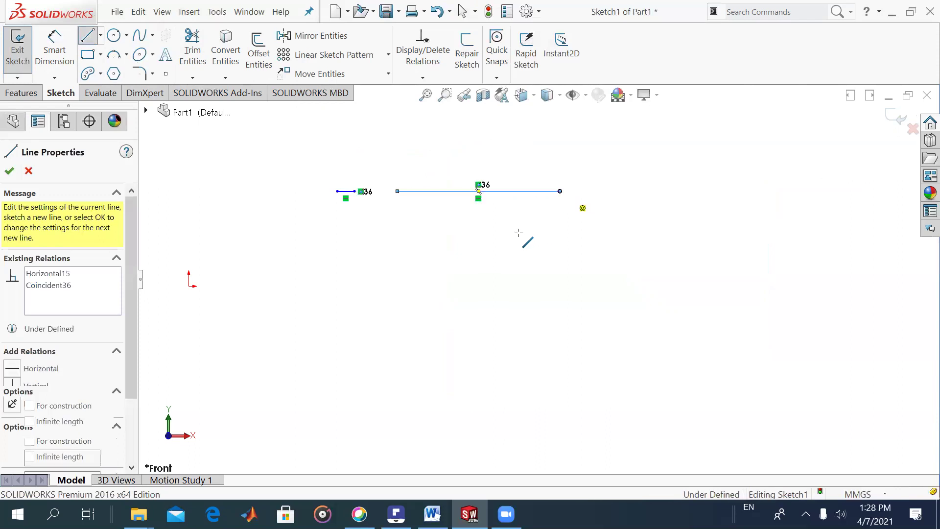
pyautogui.click(518, 232)
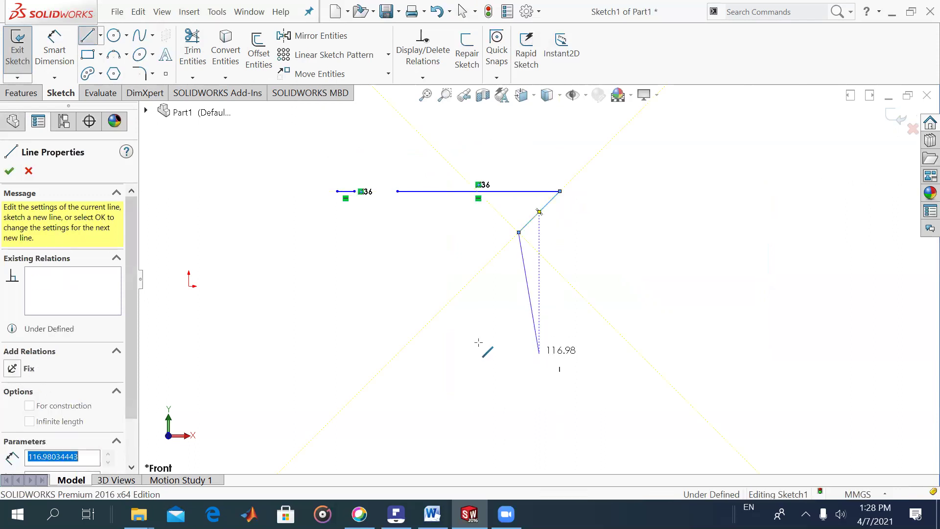
pyautogui.press('Escape')
pyautogui.press('Escape')
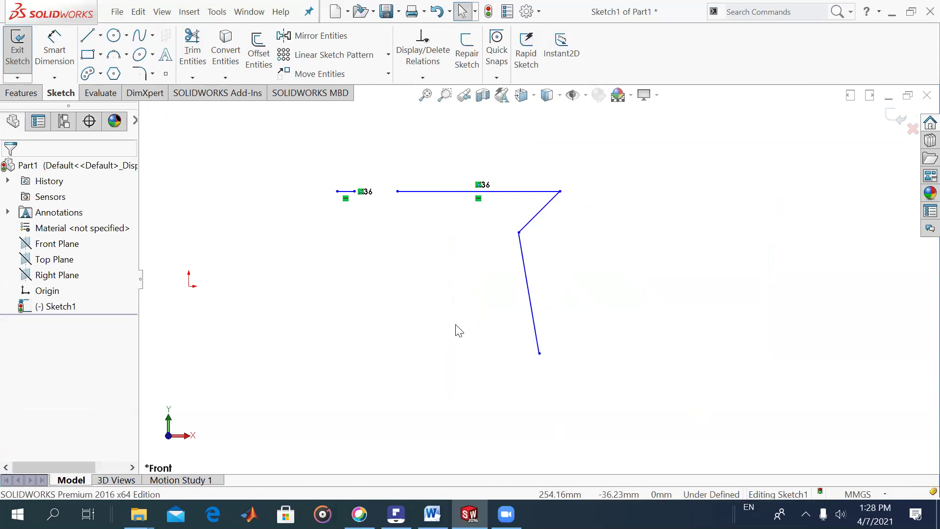
# Draw a steep middle line and two roughly parallel near-horizontal lines on the right.
pyautogui.press('l')
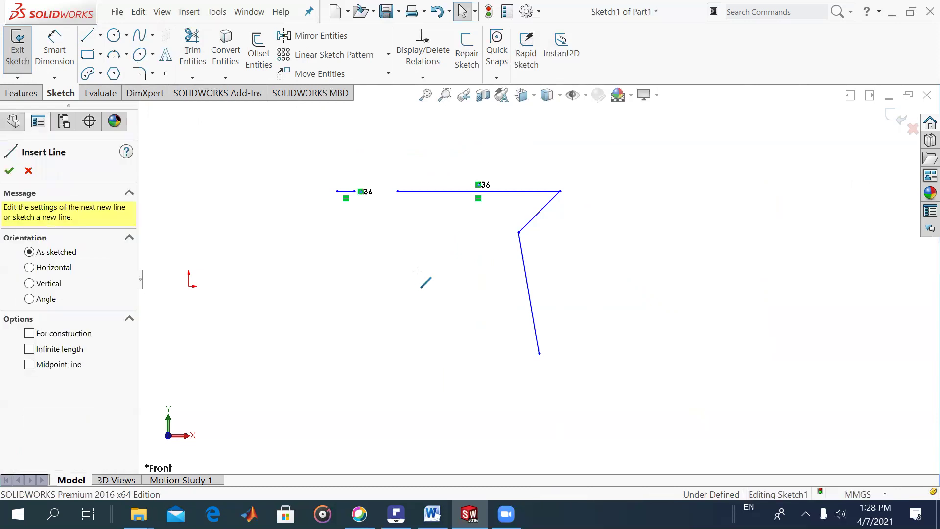
pyautogui.moveTo(420, 264); pyautogui.dragTo(433, 358)
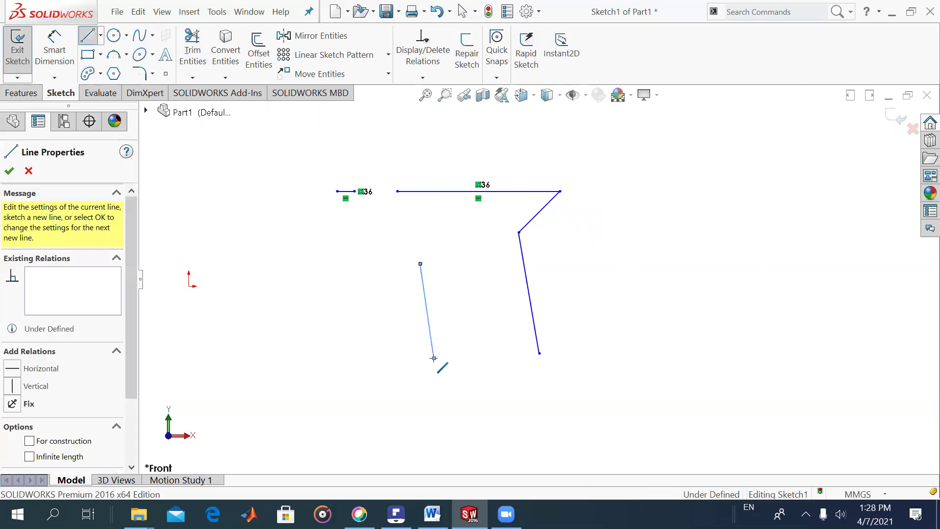
pyautogui.moveTo(569, 311); pyautogui.dragTo(730, 302)
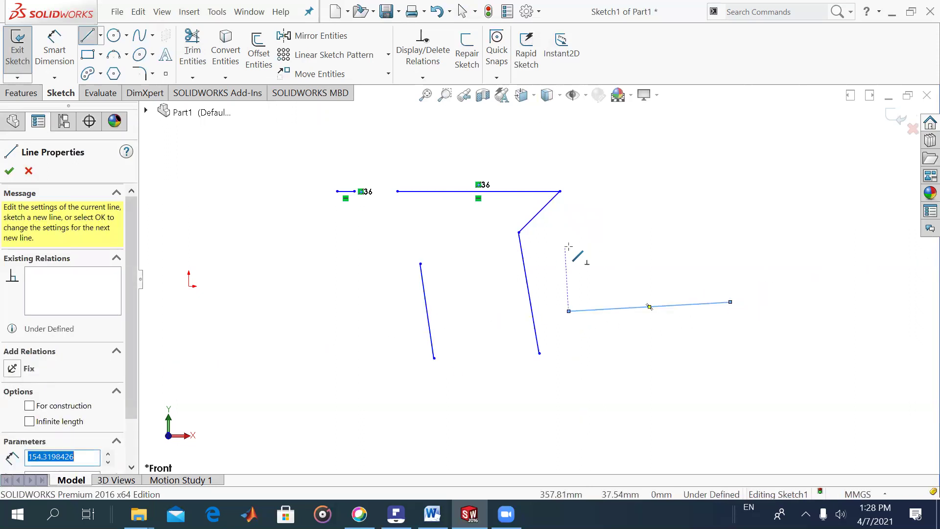
pyautogui.moveTo(566, 247); pyautogui.dragTo(730, 237)
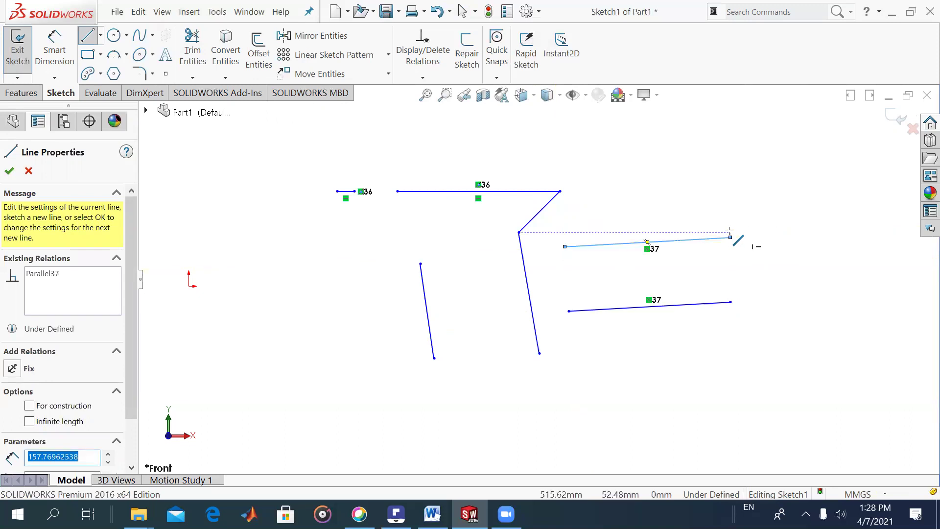
pyautogui.press('Escape')
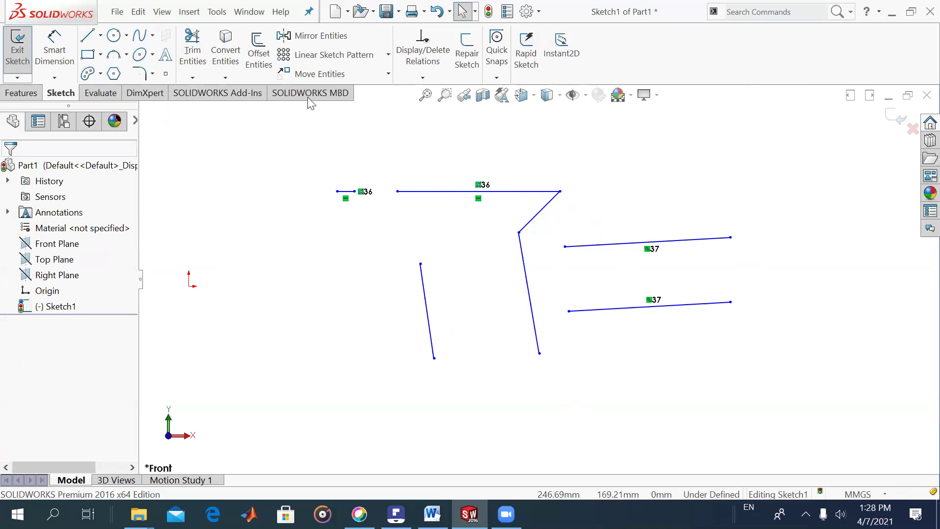
# Extend the left line and the upper-right line to their neighbours, then delete all lines.
pyautogui.click(199, 81)
pyautogui.click(219, 112)
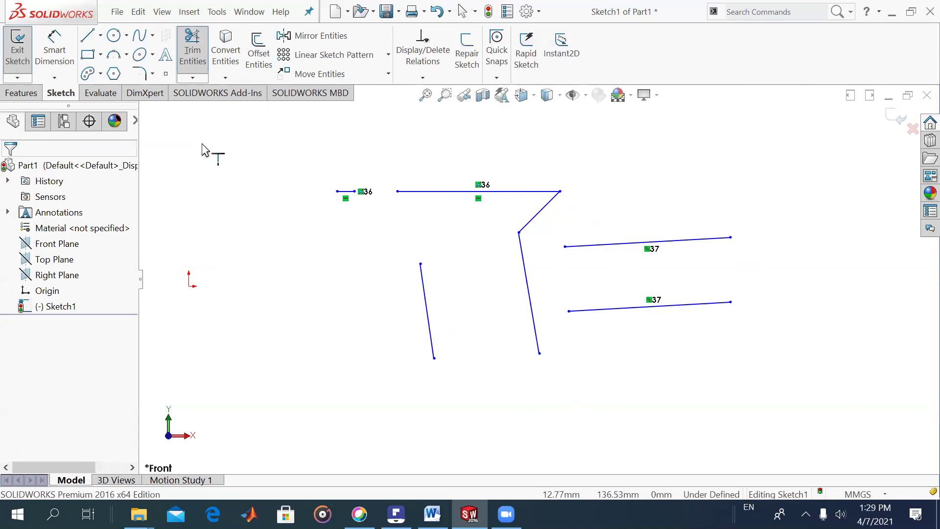
pyautogui.click(424, 296)
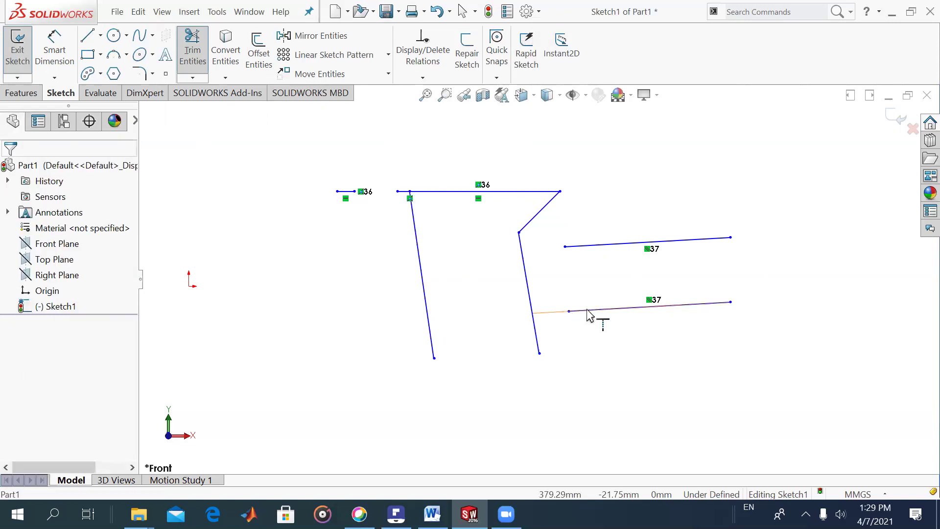
pyautogui.click(592, 250)
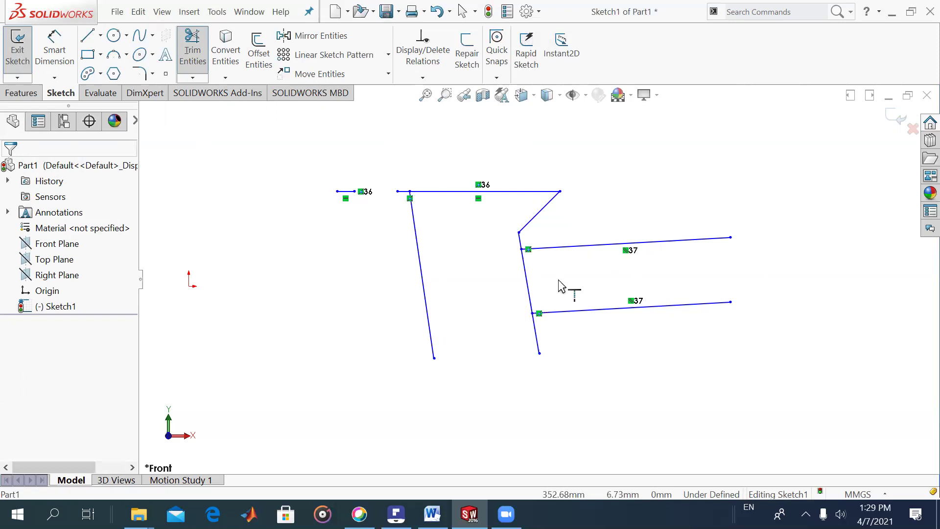
pyautogui.press('Escape')
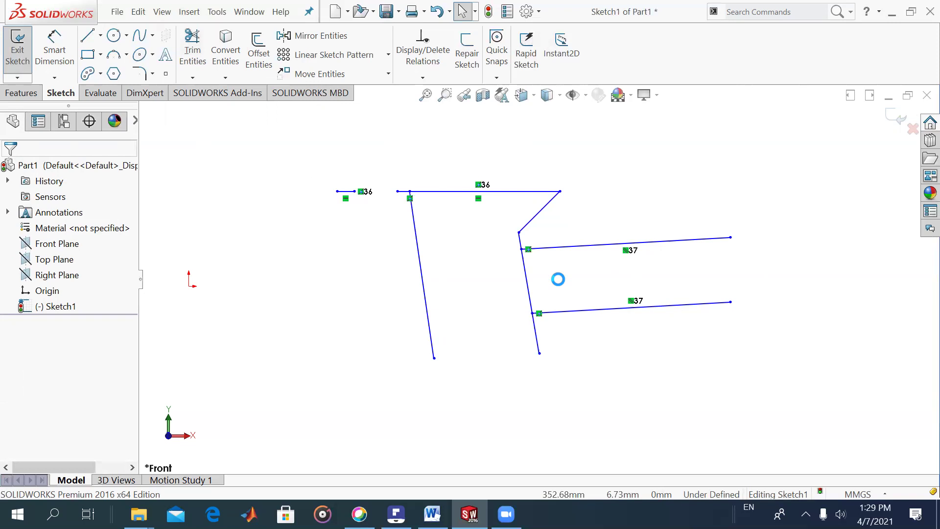
pyautogui.press('Delete')
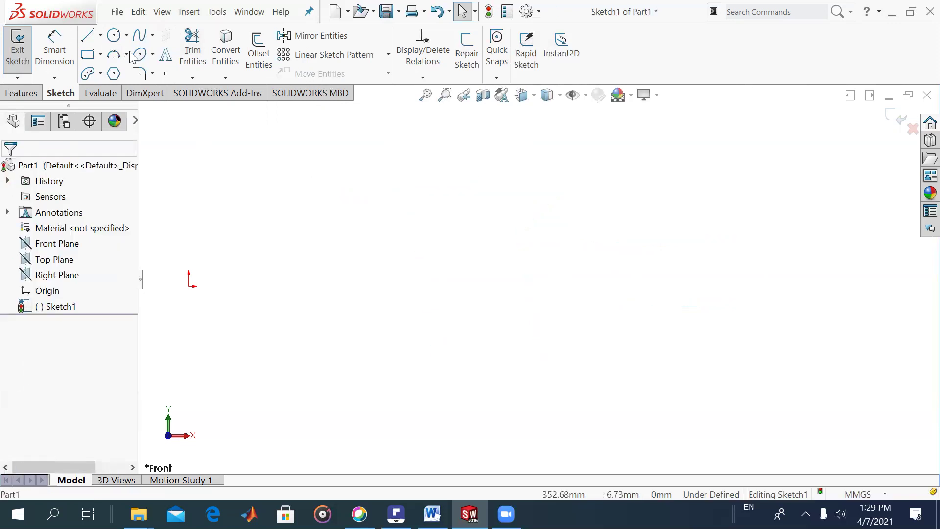
# Draw a corner rectangle starting at the origin.
pyautogui.click(88, 54)
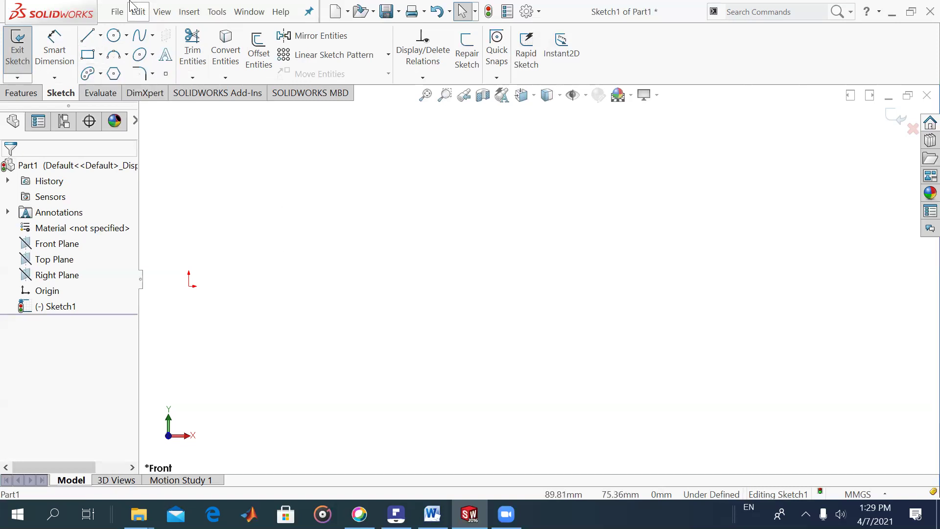
pyautogui.click(88, 54)
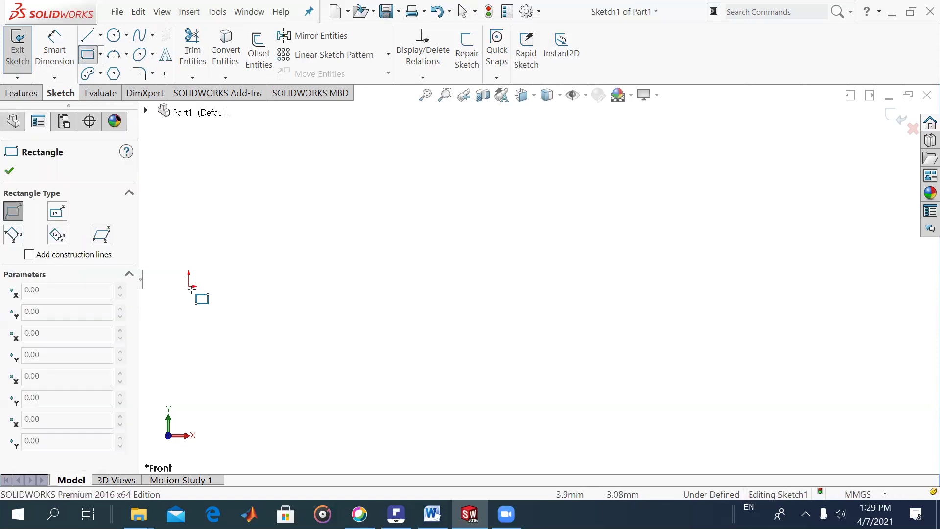
pyautogui.moveTo(197, 293)
pyautogui.mouseDown()
pyautogui.moveTo(606, 167)
pyautogui.moveTo(586, 172)
pyautogui.mouseUp()
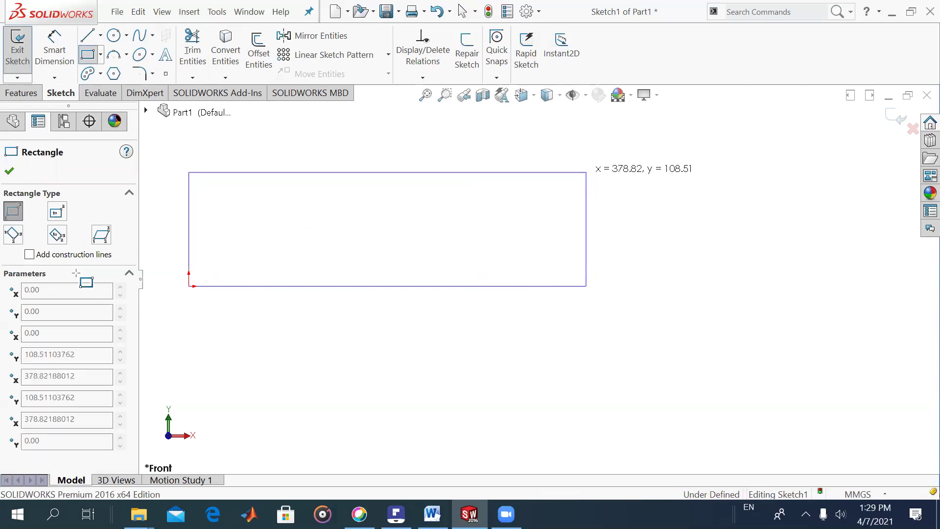
# Dimension the rectangle's bottom edge to 600 and add the right-edge height dimension.
pyautogui.click(57, 54)
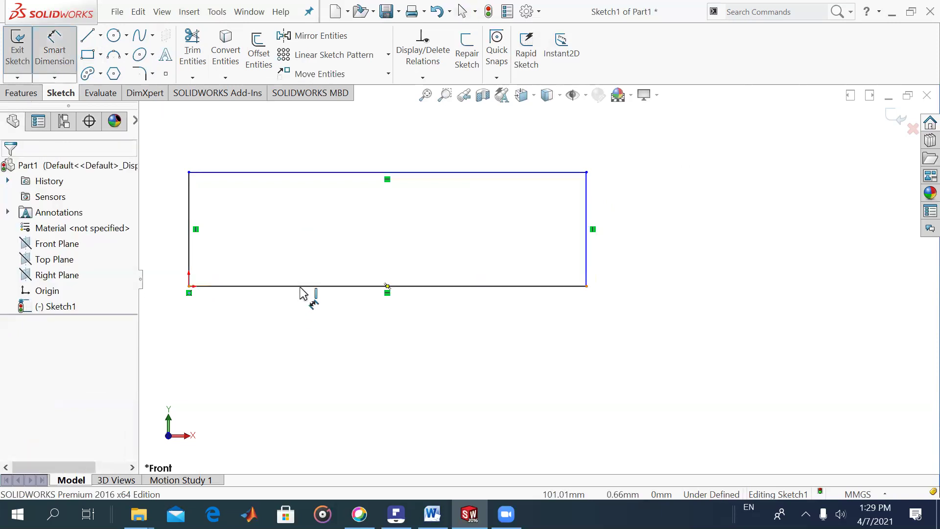
pyautogui.click(317, 345)
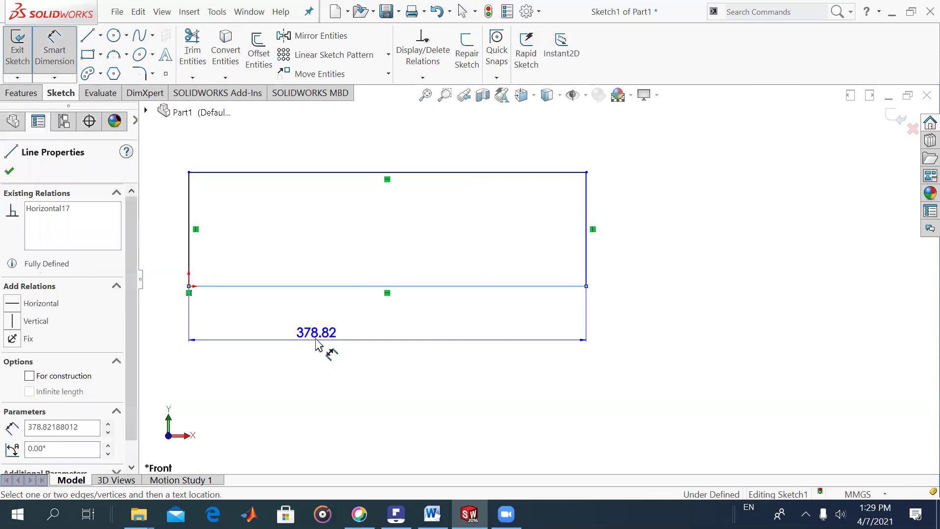
pyautogui.click(329, 378)
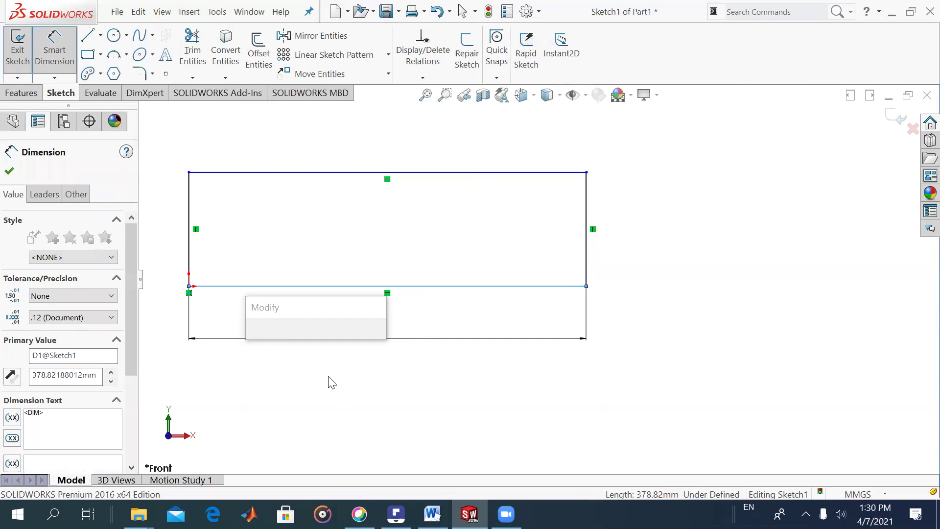
pyautogui.write('600')
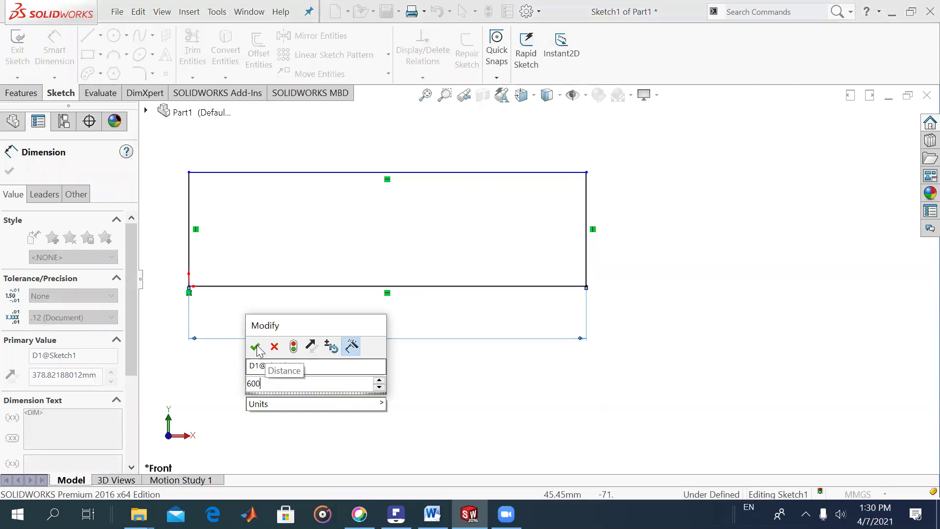
pyautogui.press('Escape')
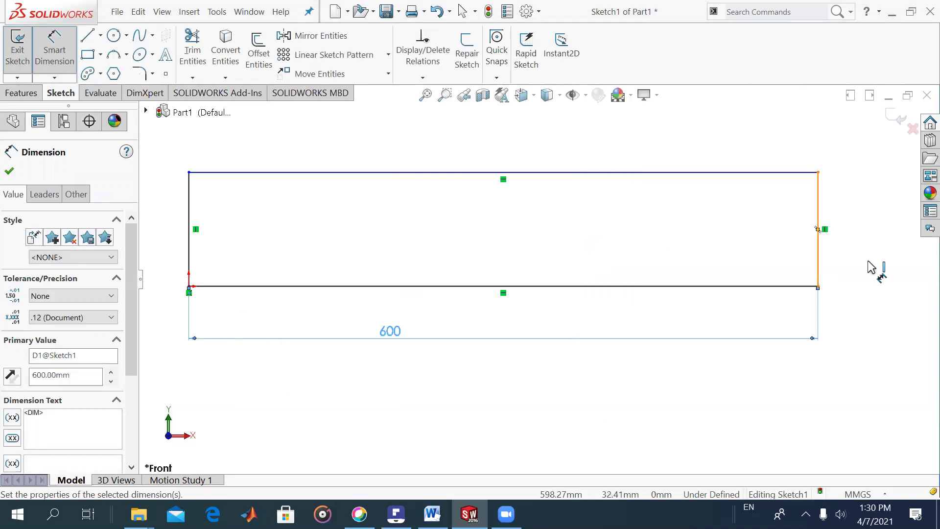
pyautogui.click(881, 269)
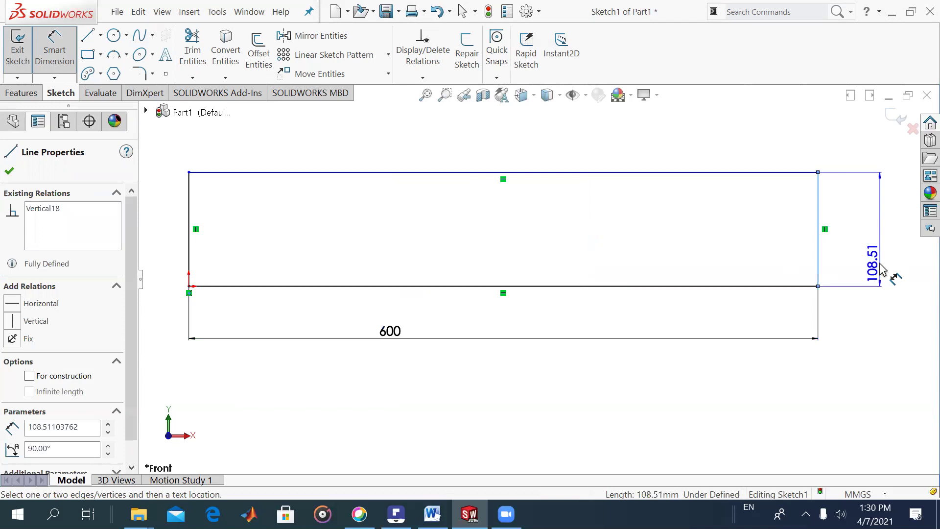
pyautogui.click(880, 268)
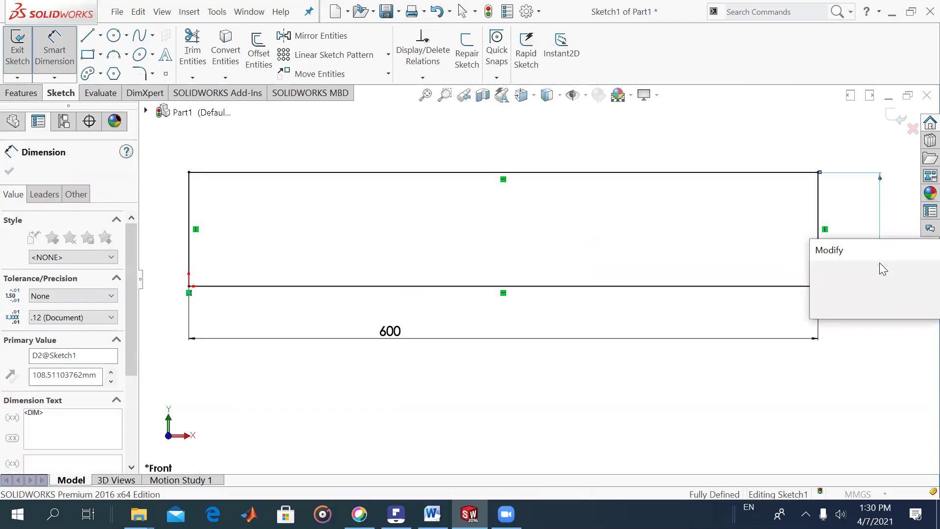
pyautogui.write('2')
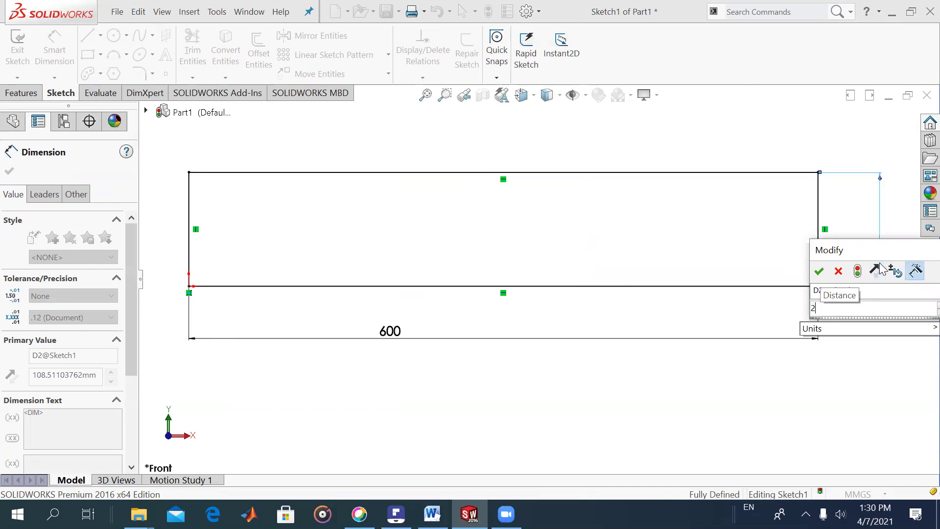
pyautogui.write('00')
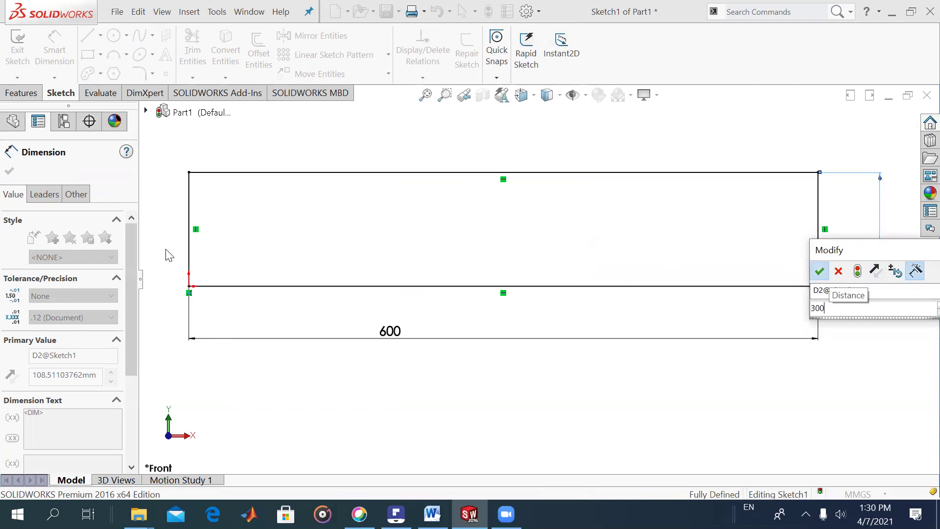
pyautogui.press('Escape')
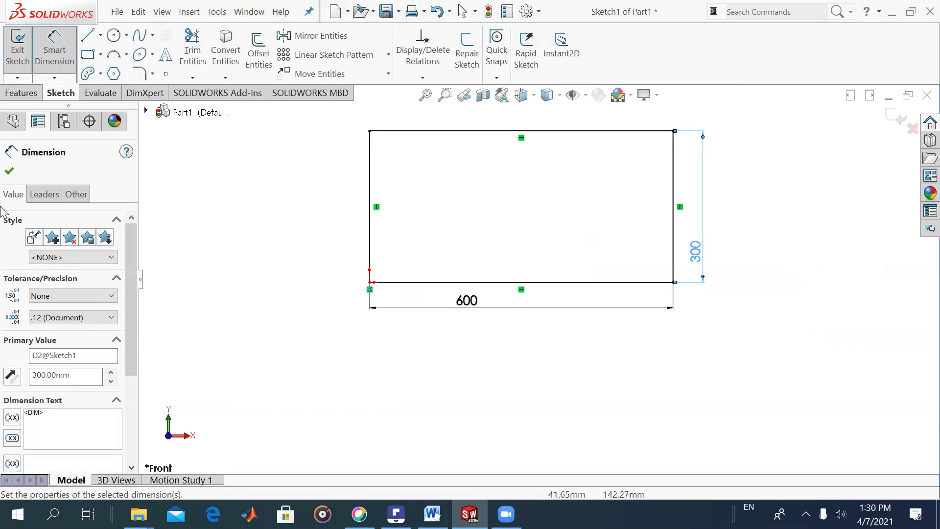
# Draw a small circle just inside the rectangle's lower-left corner.
pyautogui.click(114, 39)
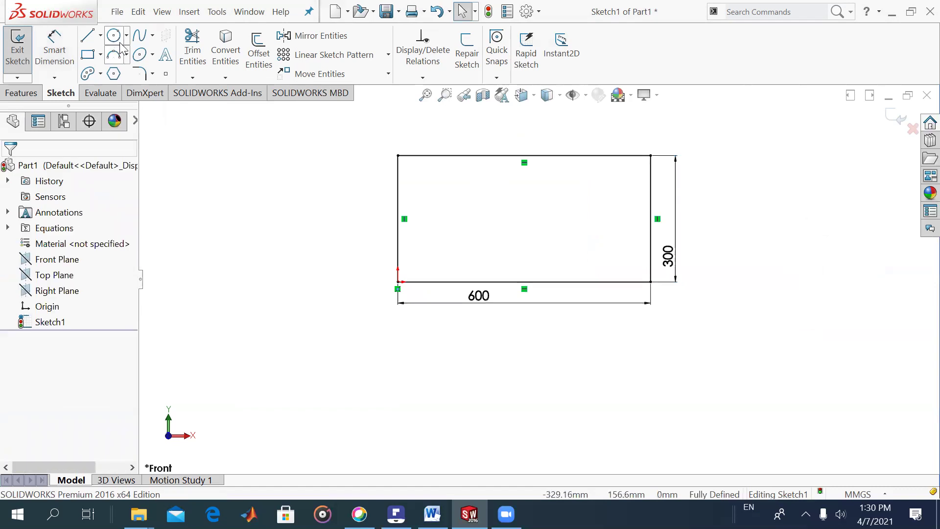
pyautogui.click(409, 267)
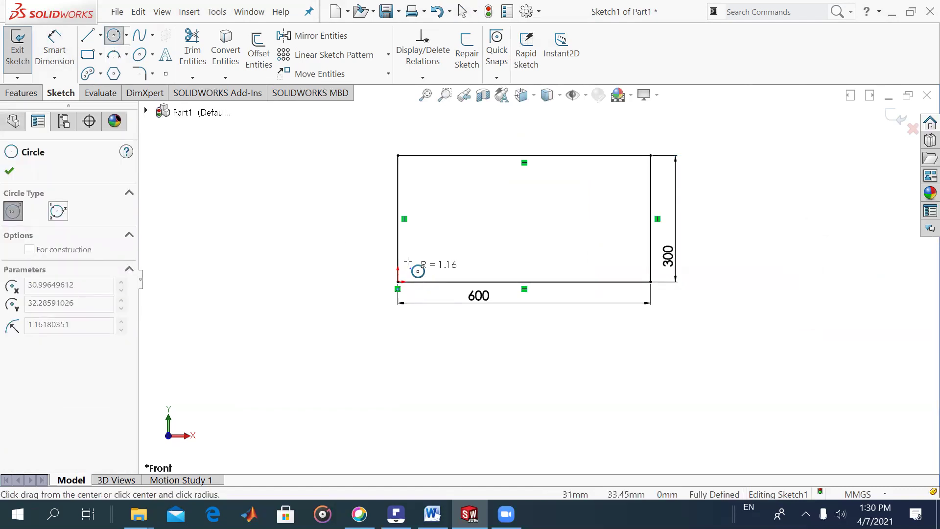
pyautogui.click(406, 262)
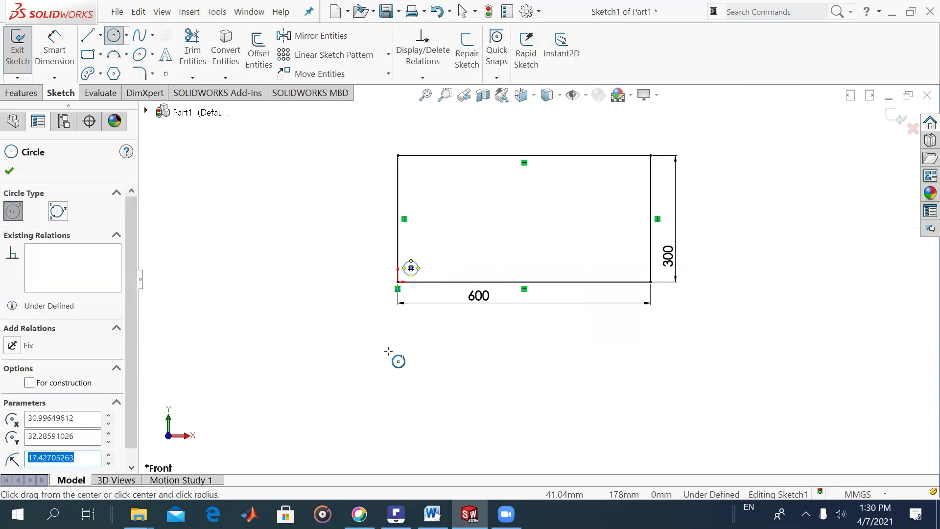
pyautogui.press('Escape')
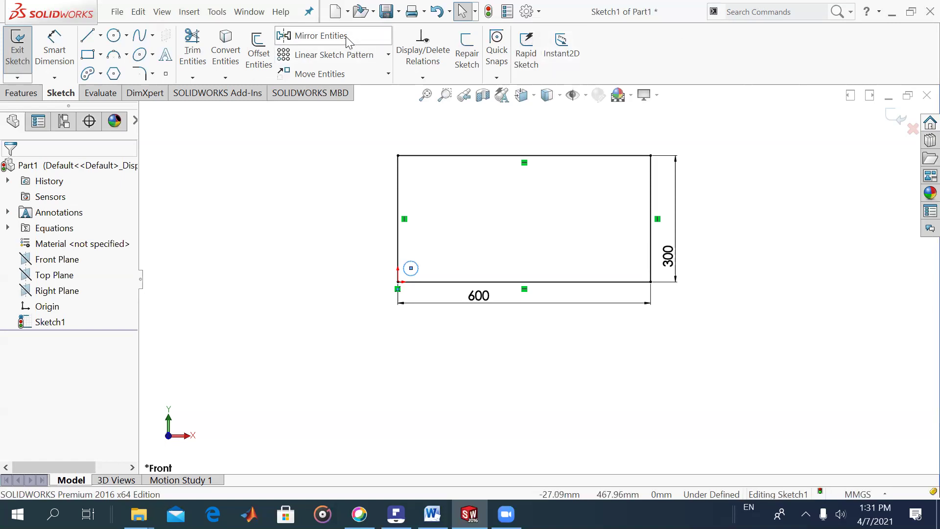
# Start a linear sketch pattern of the circle with 6 instances in Direction 1.
pyautogui.click(337, 54)
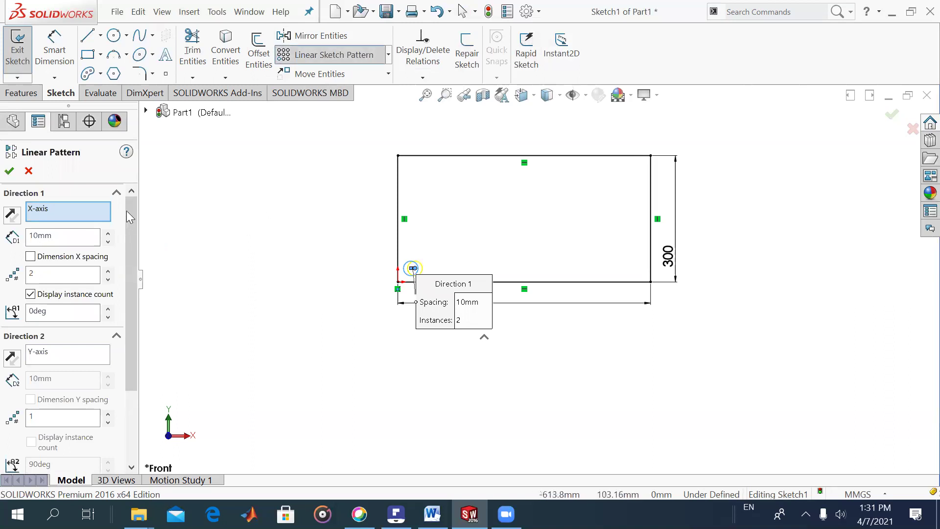
pyautogui.moveTo(131, 205)
pyautogui.mouseDown()
pyautogui.moveTo(127, 274)
pyautogui.moveTo(135, 201)
pyautogui.moveTo(137, 284)
pyautogui.mouseUp()
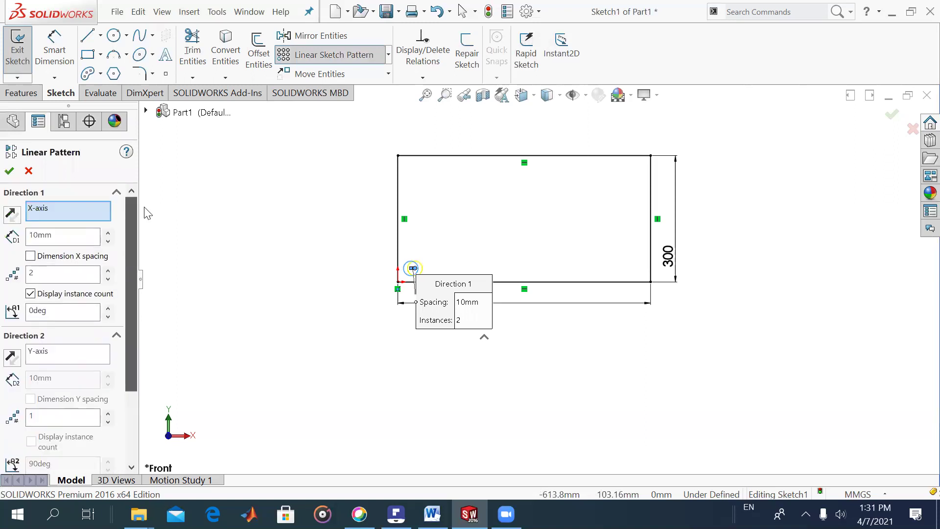
pyautogui.moveTo(137, 285); pyautogui.dragTo(135, 192)
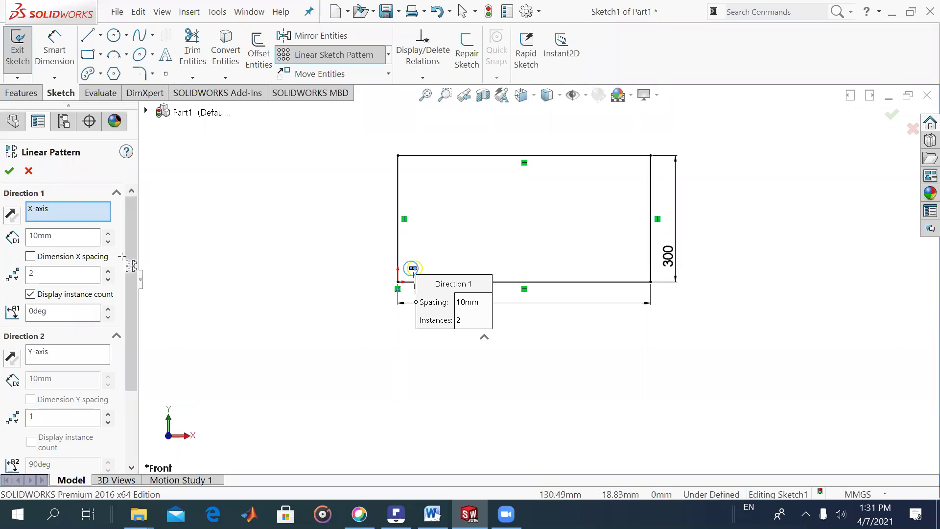
pyautogui.click(26, 273)
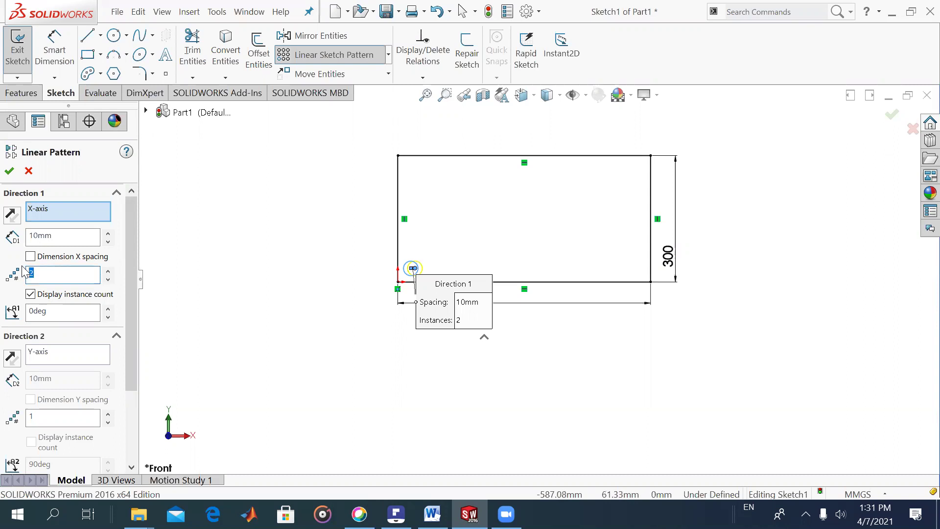
pyautogui.write('6')
pyautogui.click(39, 234)
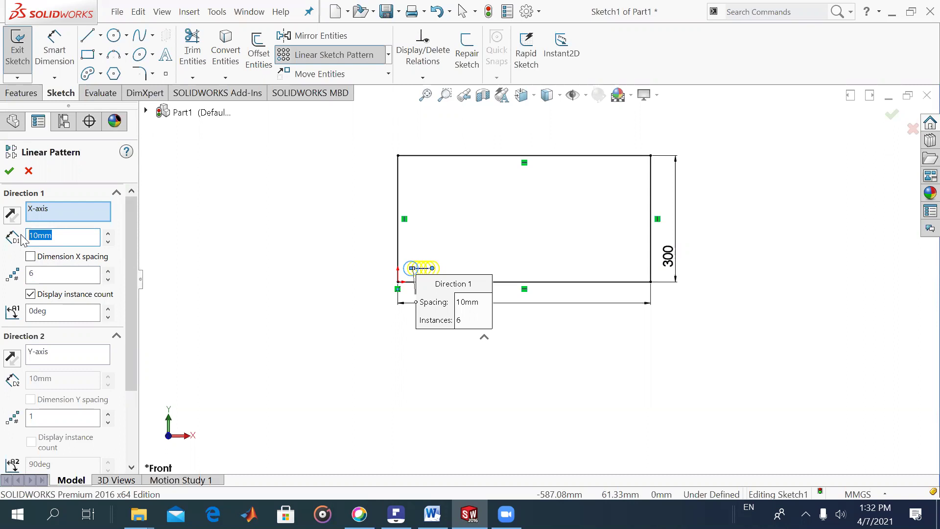
pyautogui.write('4')
pyautogui.press('BackSpace')
pyautogui.write('50')
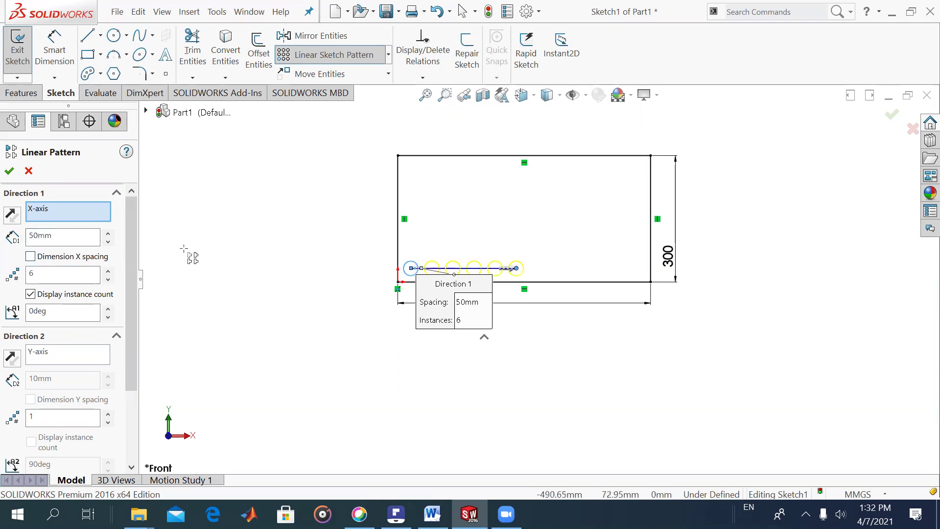
# Keep the circle as the patterned entity and set the spacing to 100 mm.
pyautogui.moveTo(129, 253); pyautogui.dragTo(117, 329)
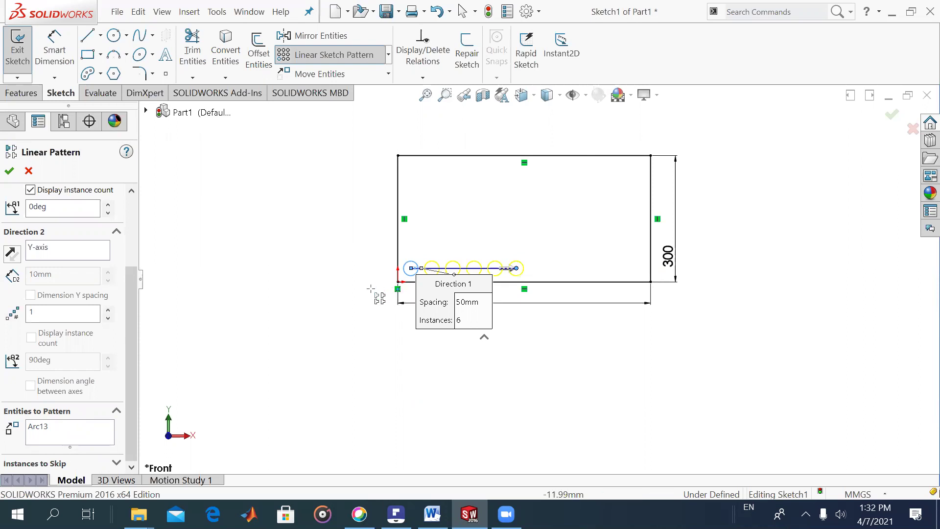
pyautogui.click(46, 430)
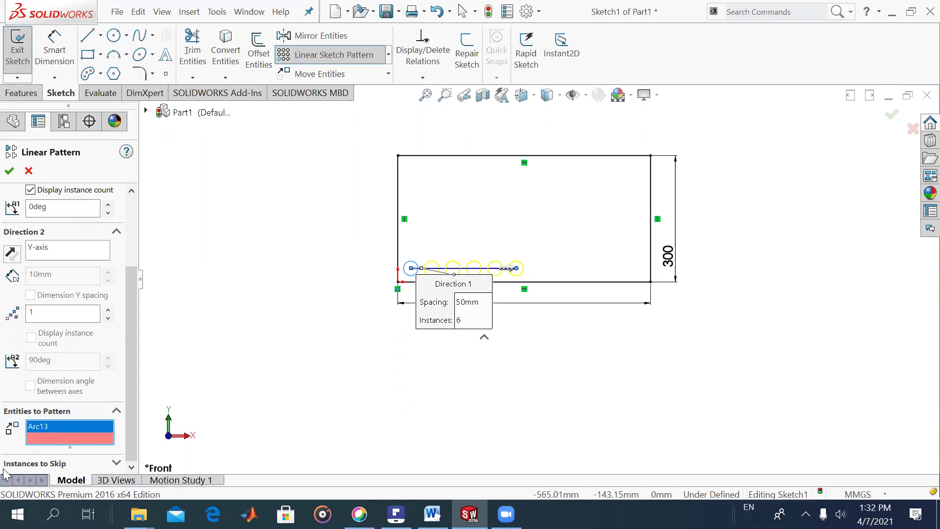
pyautogui.click(29, 457)
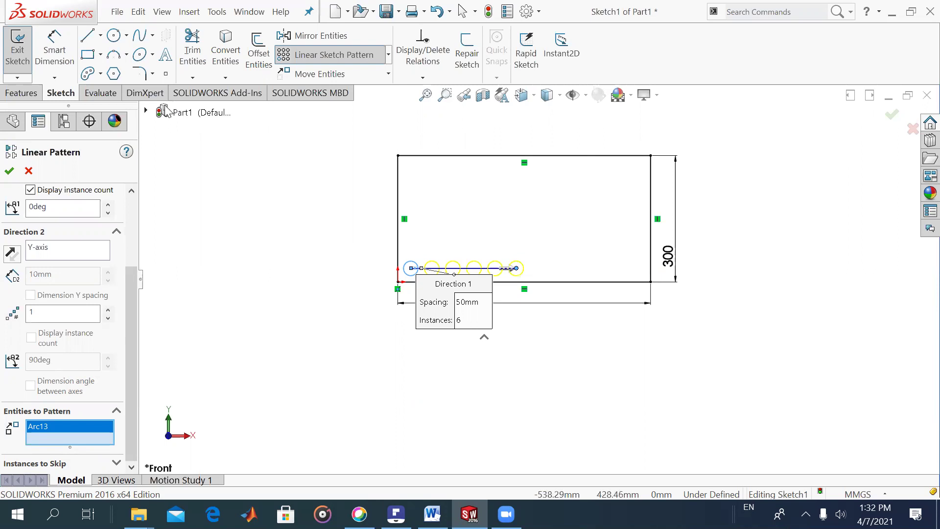
pyautogui.scroll(1, 129, 260)
pyautogui.scroll(1, 129, 261)
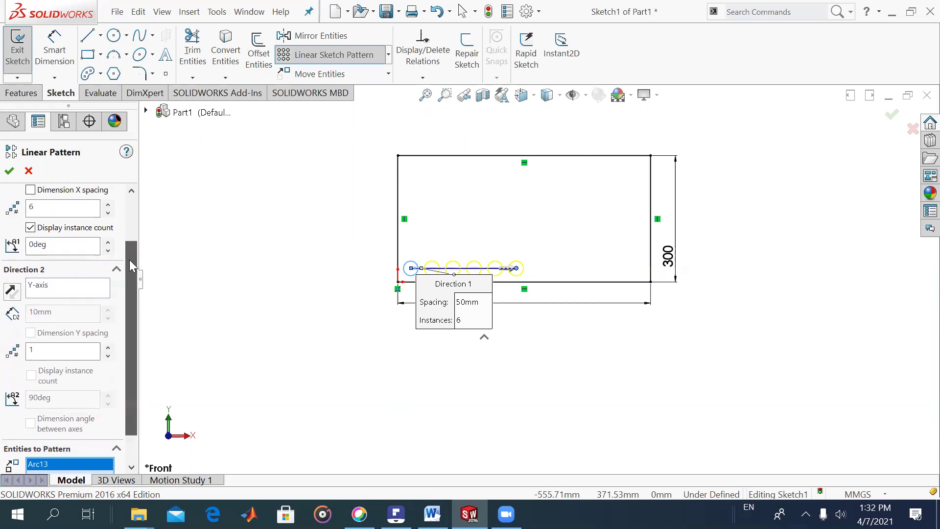
pyautogui.scroll(1, 129, 260)
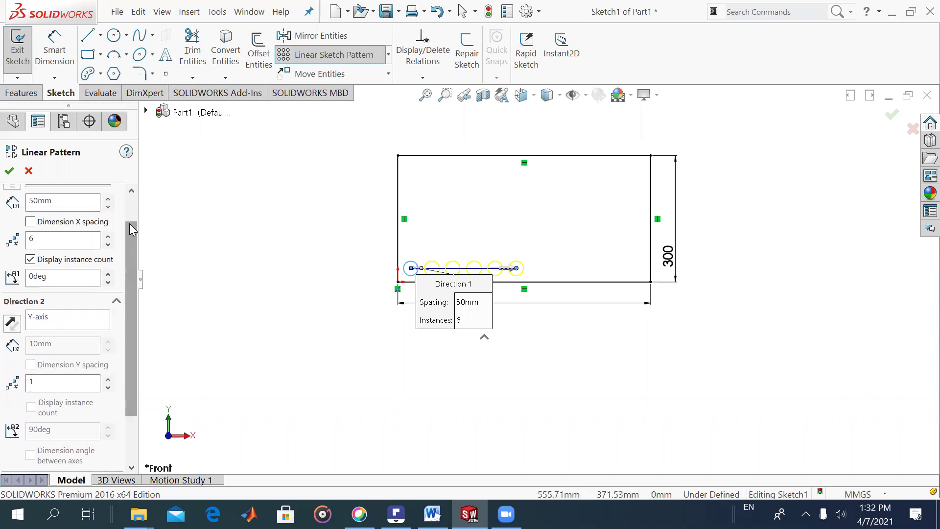
pyautogui.scroll(1, 129, 223)
pyautogui.click(55, 223)
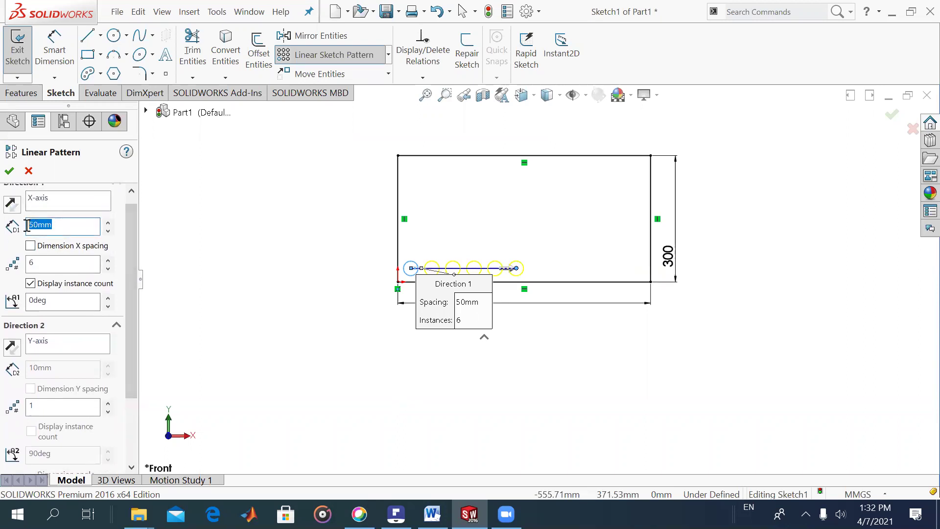
pyautogui.write('1')
pyautogui.write('00')
pyautogui.press('Return')
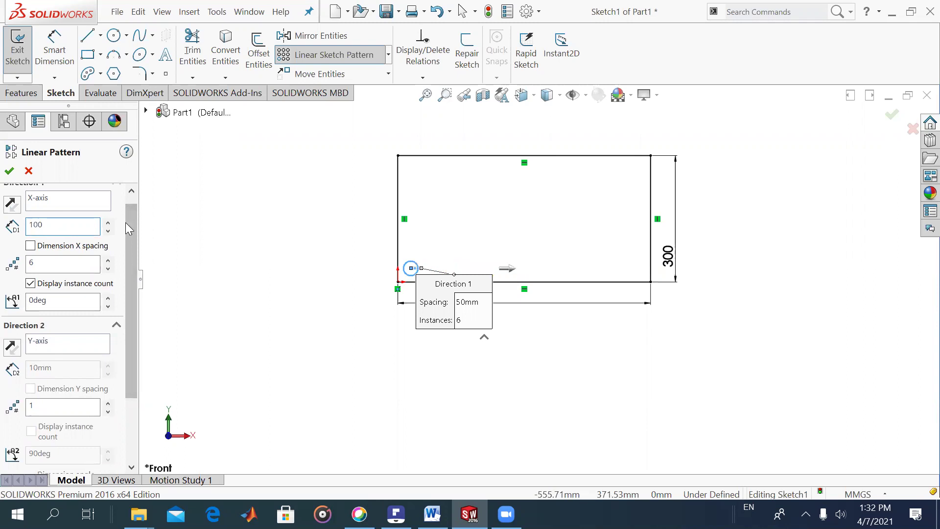
pyautogui.scroll(-1, 127, 243)
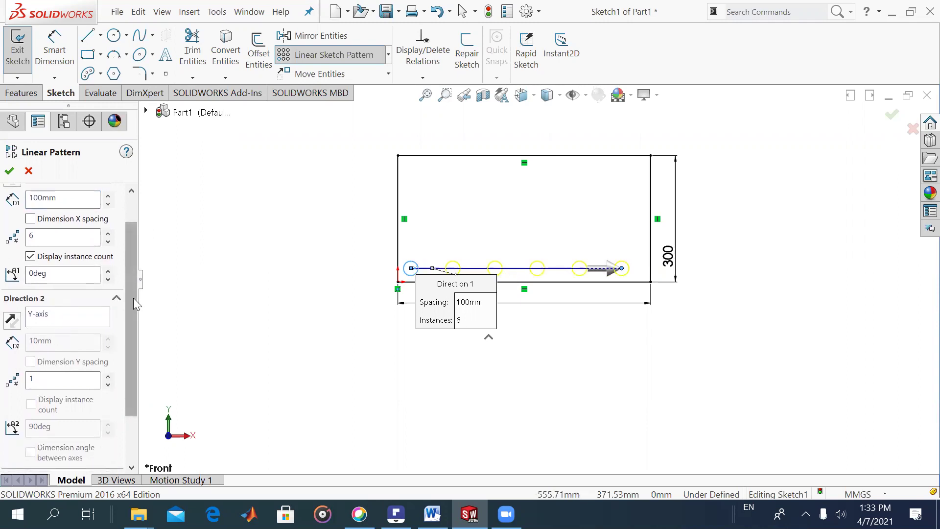
pyautogui.scroll(-1, 133, 298)
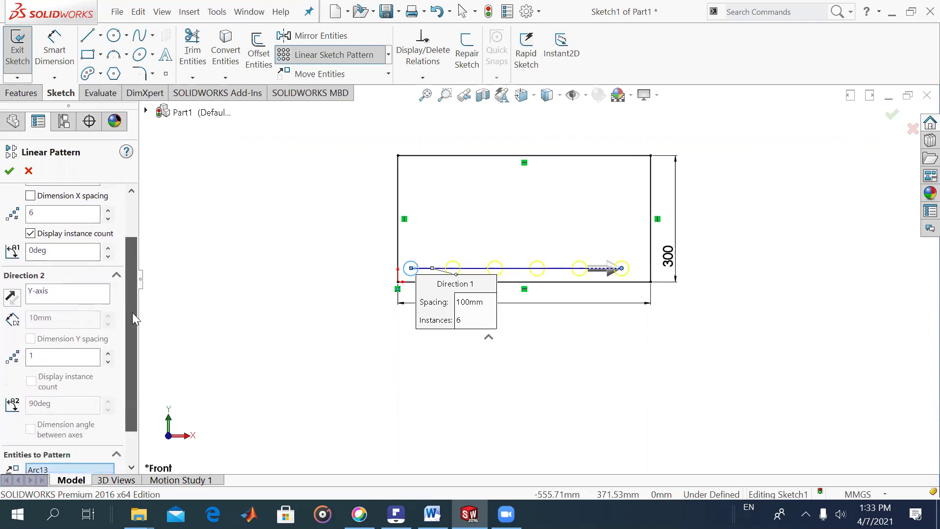
# Give Direction 2 three instances with a Y spacing dimension of 70 mm.
pyautogui.doubleClick(29, 356)
pyautogui.write('3')
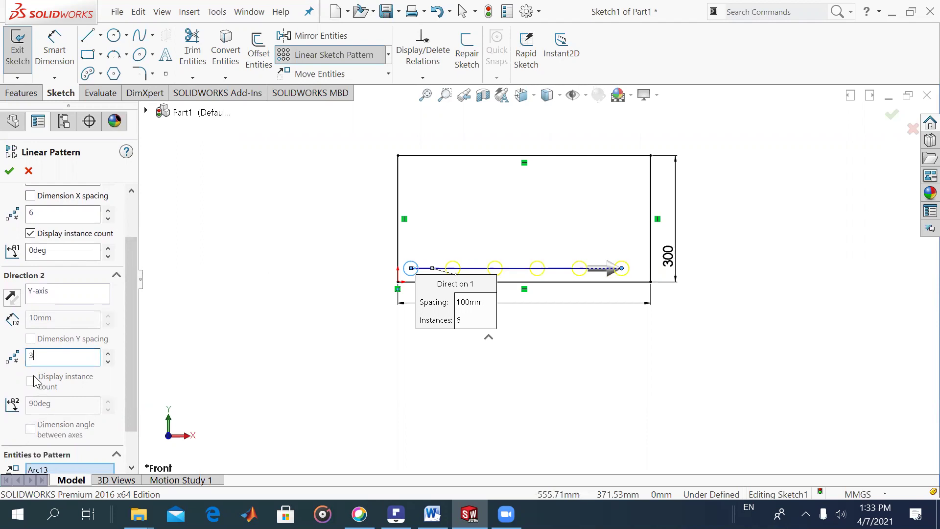
pyautogui.click(38, 341)
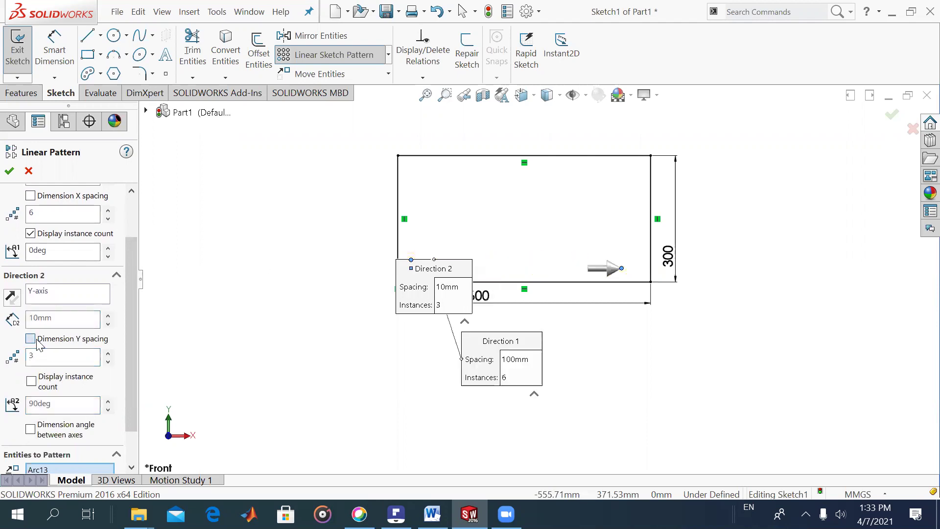
pyautogui.click(59, 319)
pyautogui.doubleClick(59, 320)
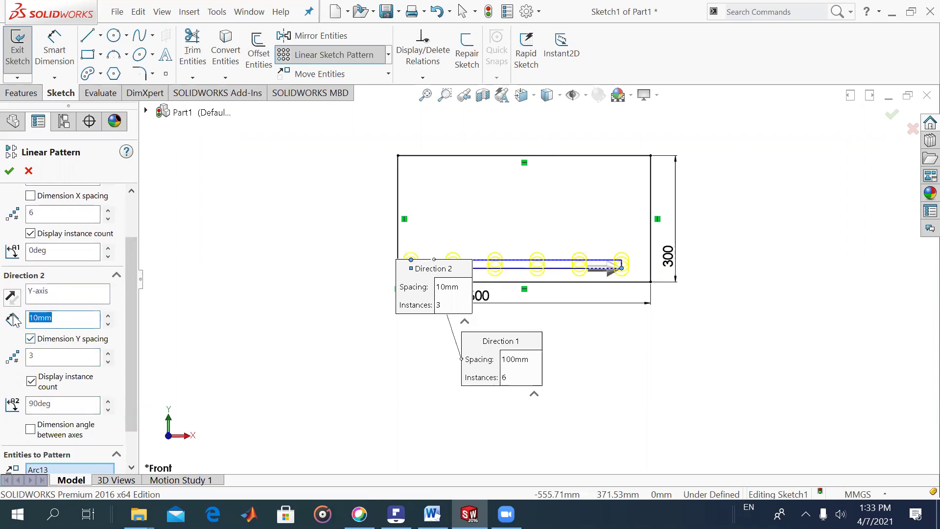
pyautogui.write('1')
pyautogui.press('BackSpace')
pyautogui.write('70')
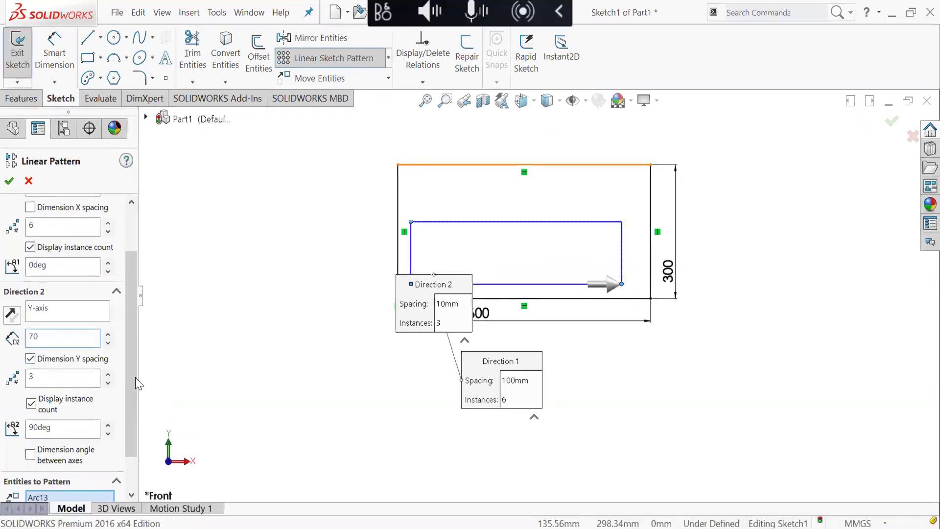
pyautogui.scroll(-2, 135, 377)
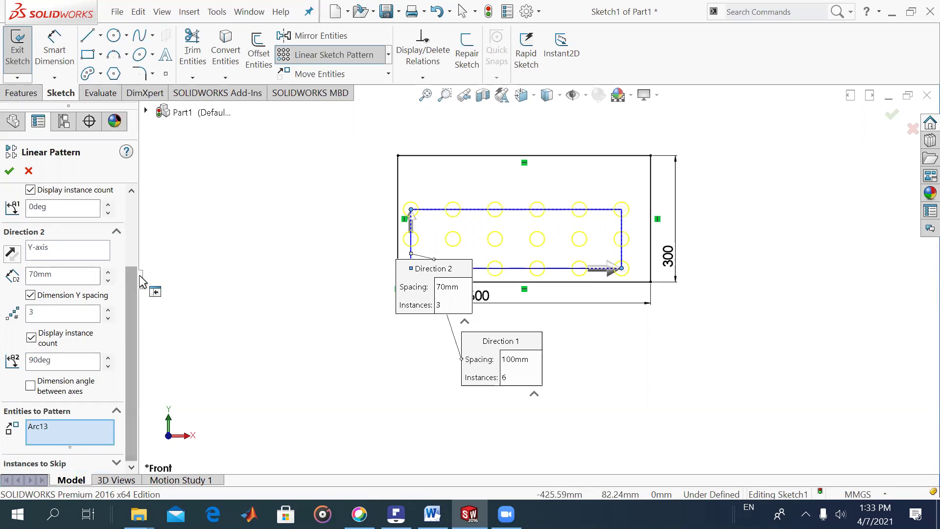
pyautogui.moveTo(134, 277); pyautogui.dragTo(130, 255)
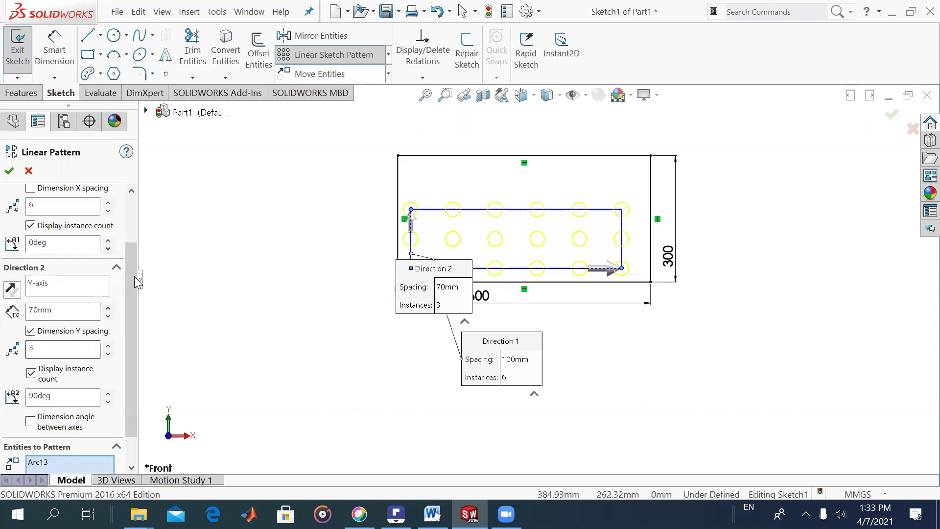
pyautogui.moveTo(134, 276); pyautogui.dragTo(139, 229)
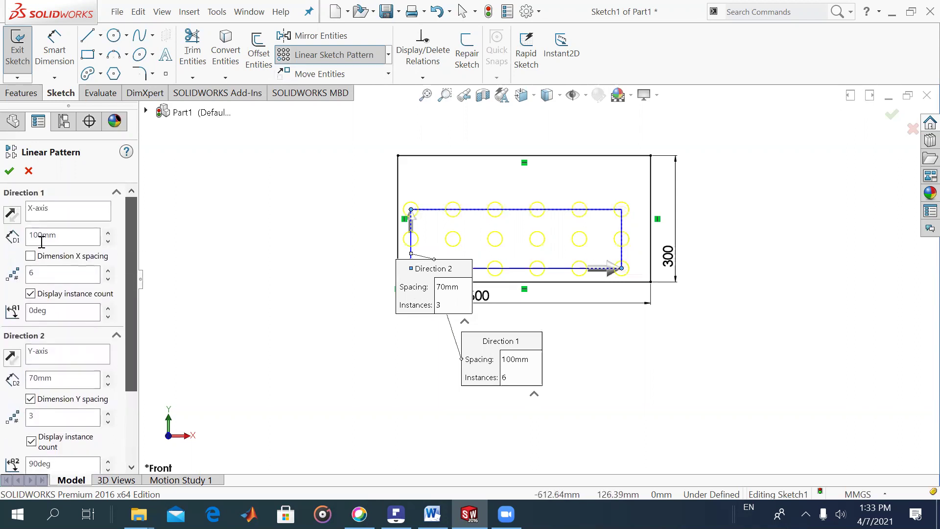
# Flip both pattern direction arrows and restore them to their original directions.
pyautogui.click(10, 216)
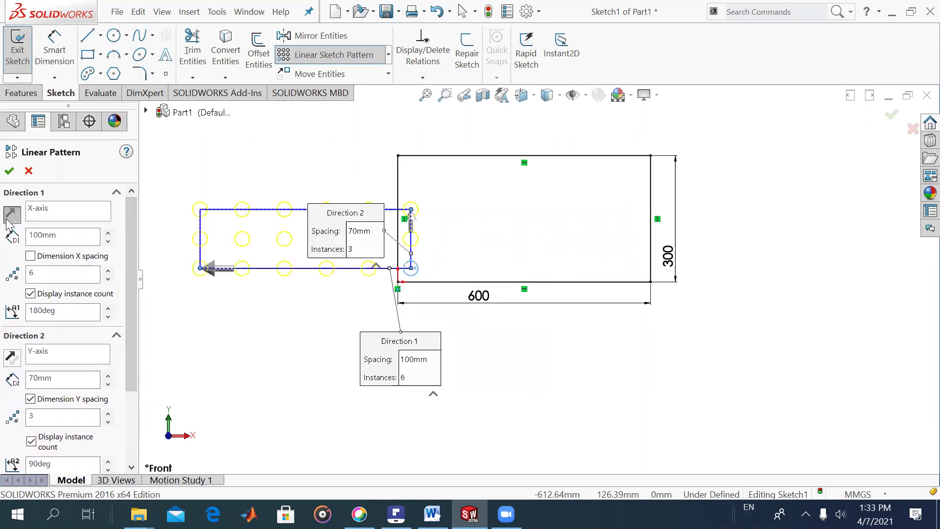
pyautogui.click(10, 217)
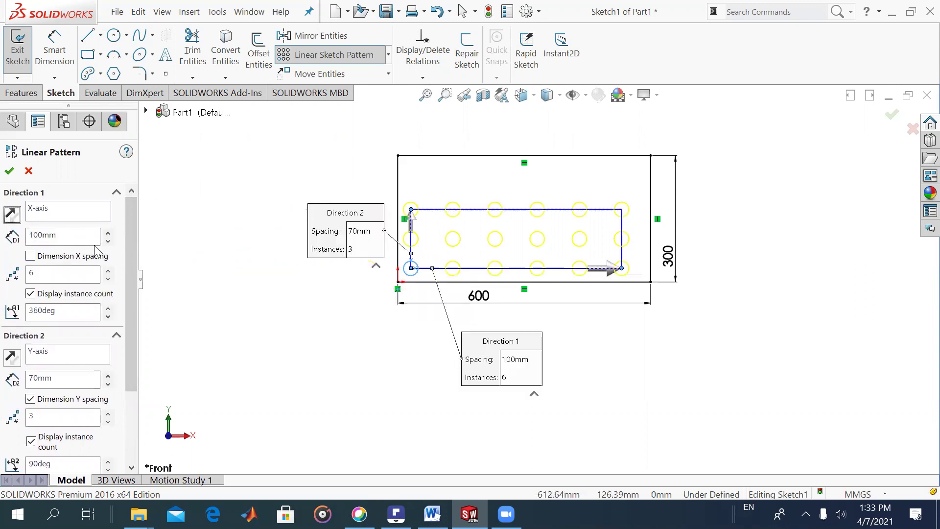
pyautogui.moveTo(131, 240); pyautogui.dragTo(133, 296)
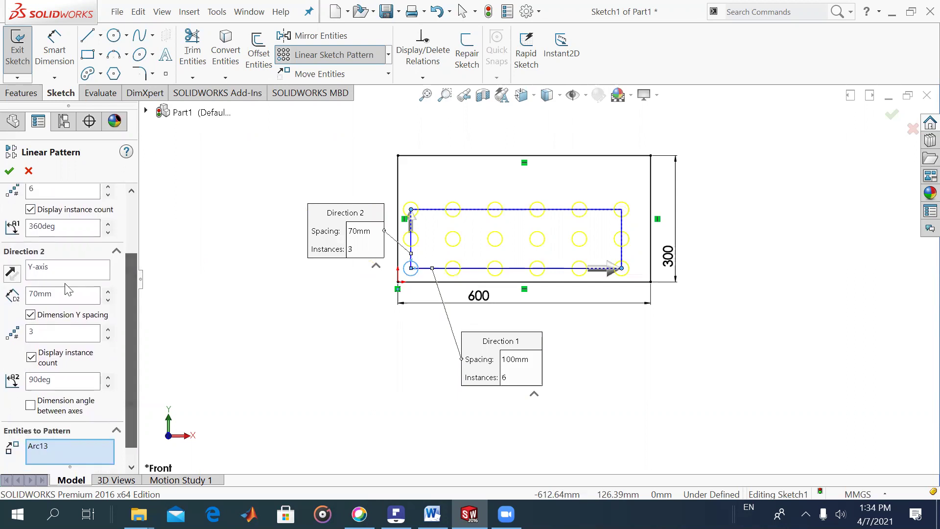
pyautogui.click(12, 273)
pyautogui.click(12, 273)
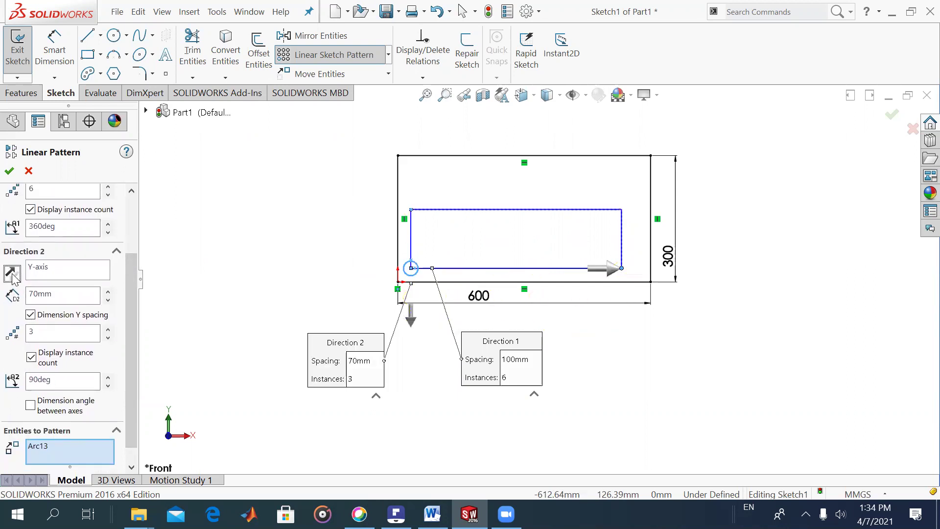
pyautogui.scroll(-1, 129, 262)
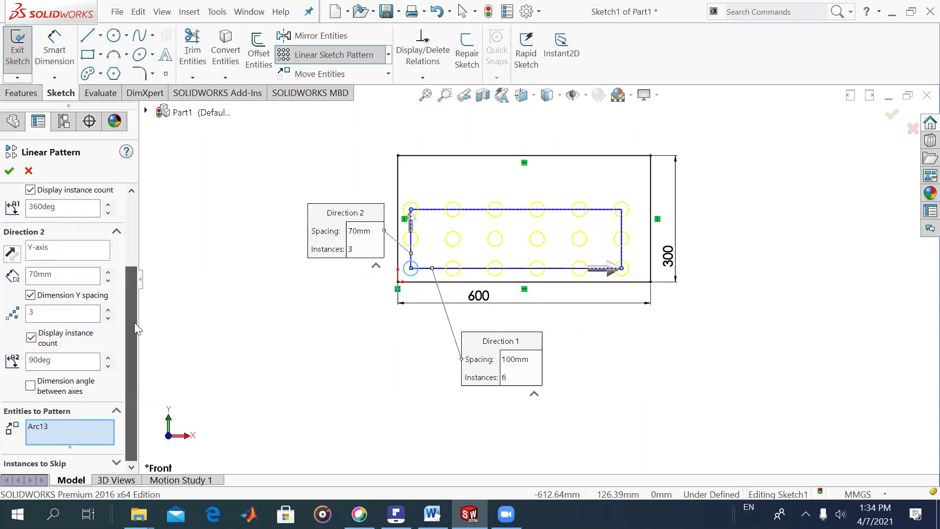
# Skip grid instances (2,2) and (5,3) in the pattern.
pyautogui.click(116, 463)
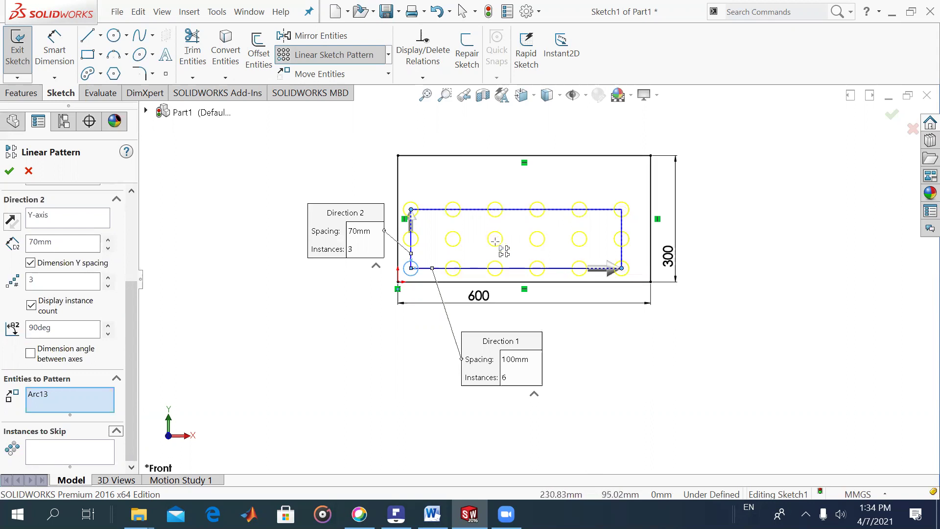
pyautogui.click(47, 450)
pyautogui.click(453, 239)
pyautogui.click(579, 211)
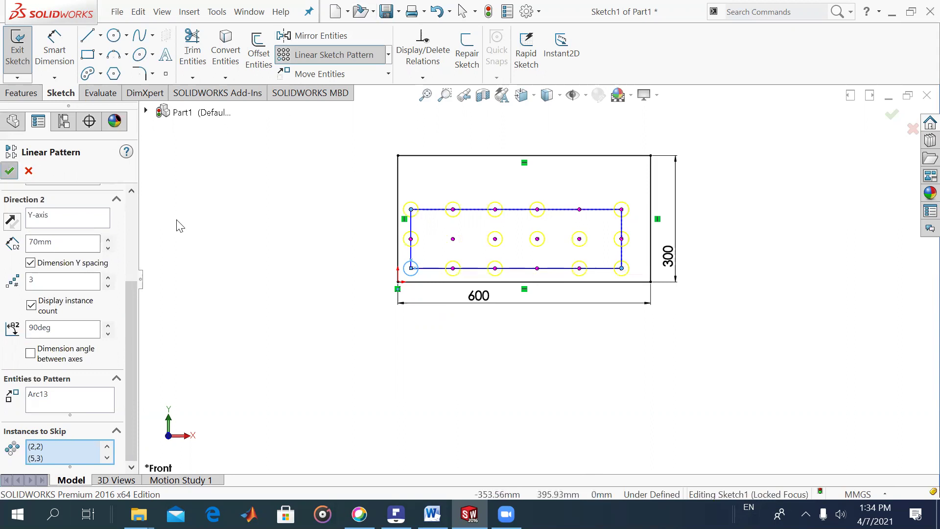
# Accept the circle grid, then undo both the grid and the original circle.
pyautogui.press('Return')
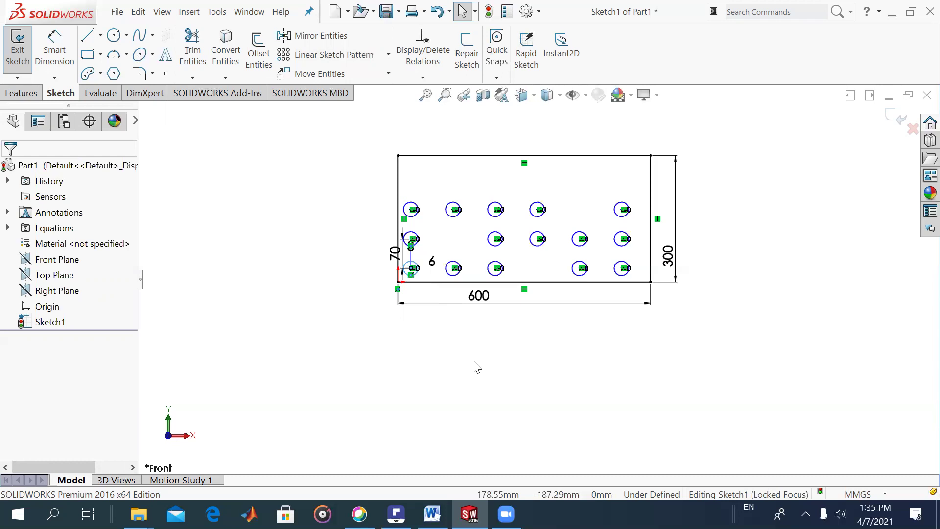
pyautogui.hotkey('ctrl', 'z')
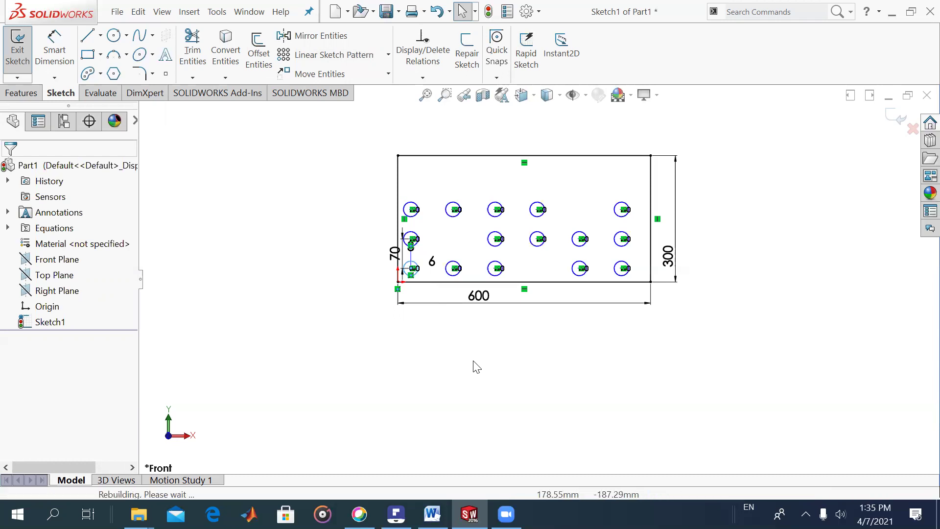
pyautogui.hotkey('ctrl', 'z')
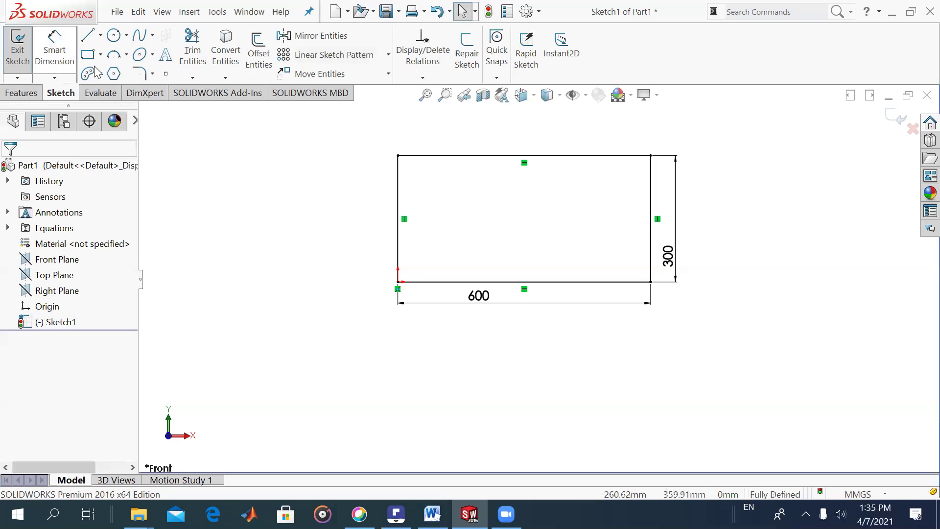
# Draw a small circle near the rectangle's bottom-left corner.
pyautogui.click(413, 270)
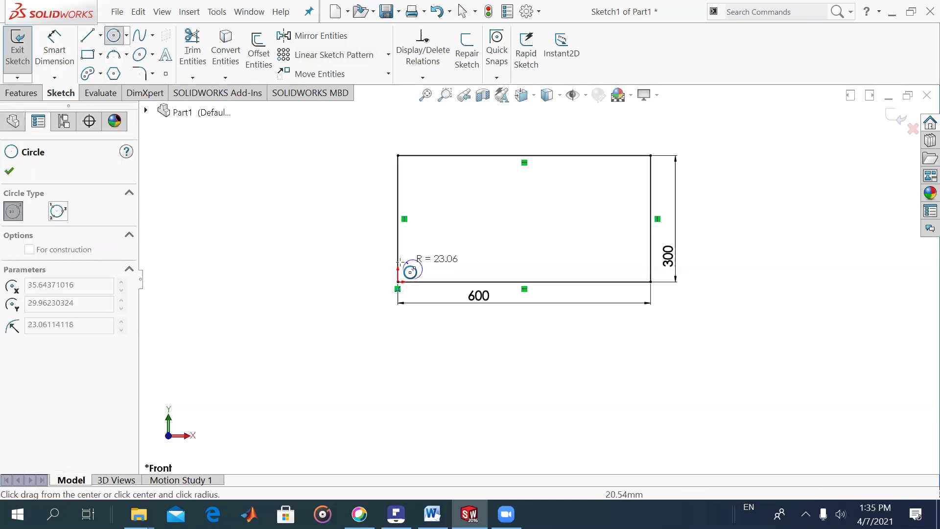
pyautogui.click(406, 262)
pyautogui.press('Escape')
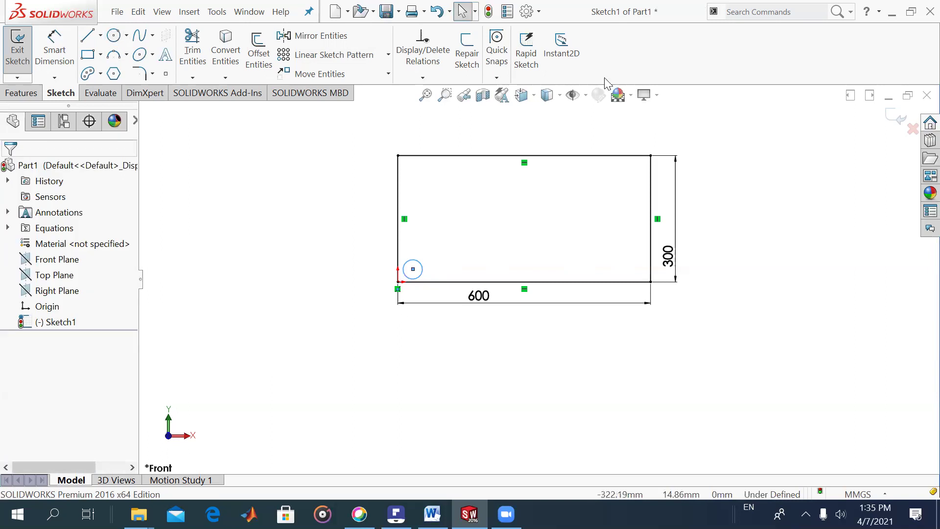
# Pattern the circle into six copies 120 mm apart along the bottom edge.
pyautogui.click(323, 57)
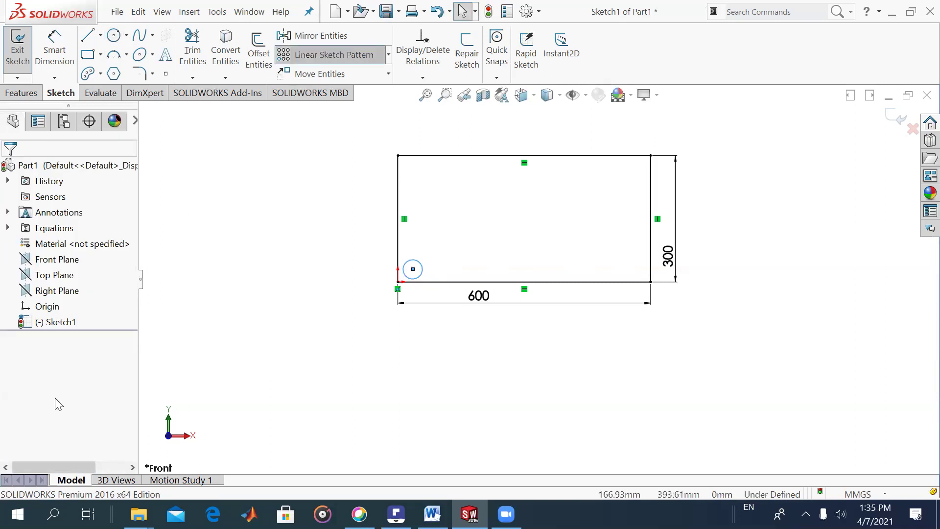
pyautogui.click(26, 279)
pyautogui.write('1')
pyautogui.write('6')
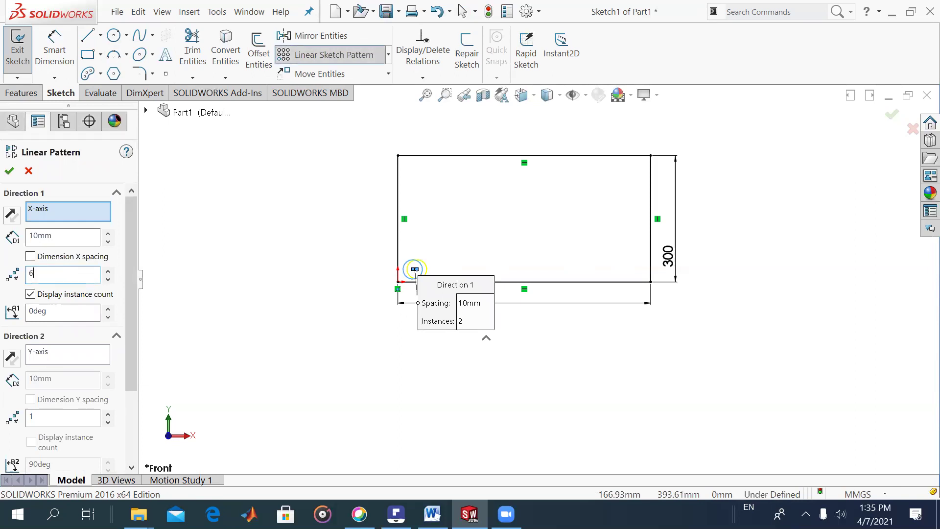
pyautogui.click(30, 237)
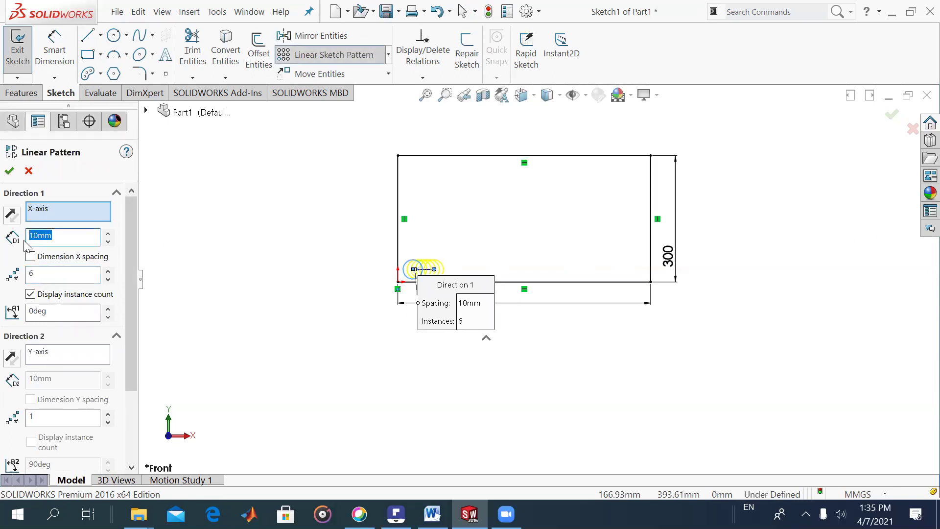
pyautogui.write('120')
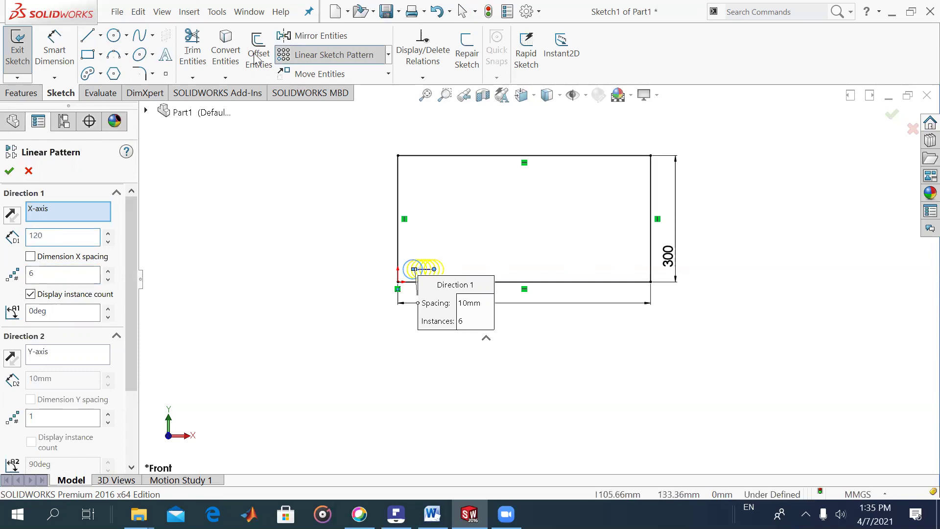
pyautogui.click(10, 172)
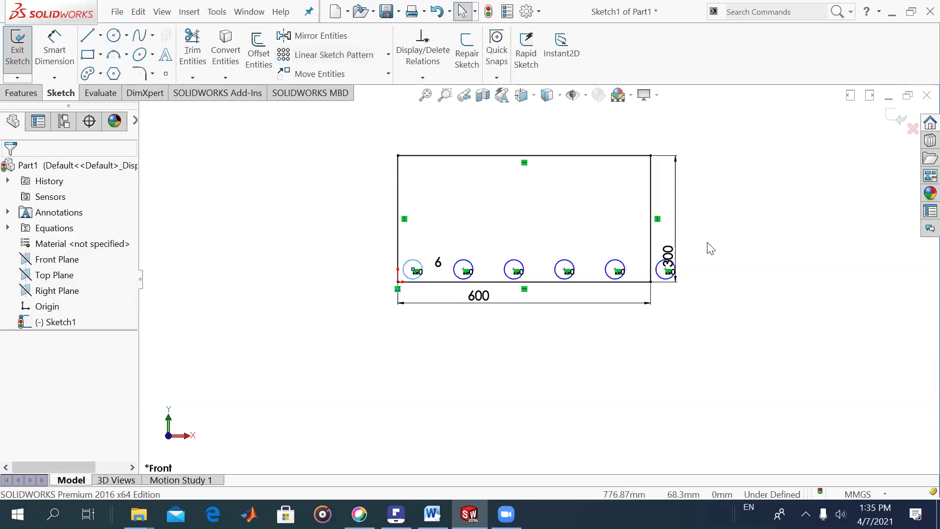
pyautogui.click(318, 55)
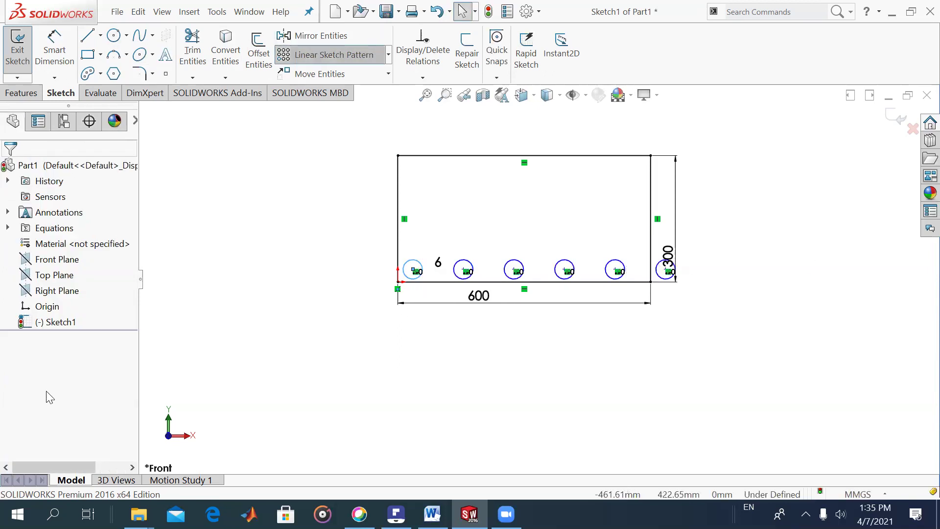
# Set Direction 1 to 1 instance and Direction 2 to 4 instances spaced 50 mm.
pyautogui.moveTo(132, 306); pyautogui.dragTo(132, 343)
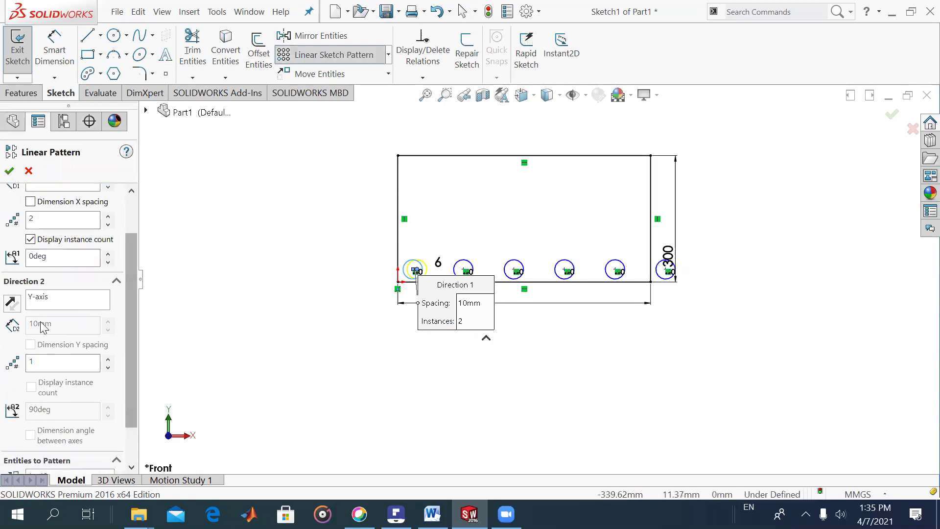
pyautogui.scroll(1, 133, 267)
pyautogui.doubleClick(28, 247)
pyautogui.write('1')
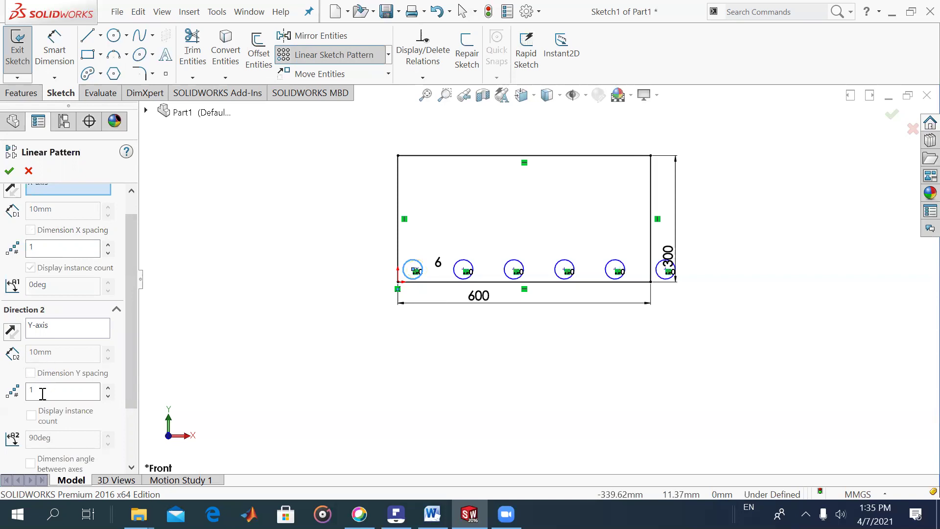
pyautogui.scroll(-3, 40, 392)
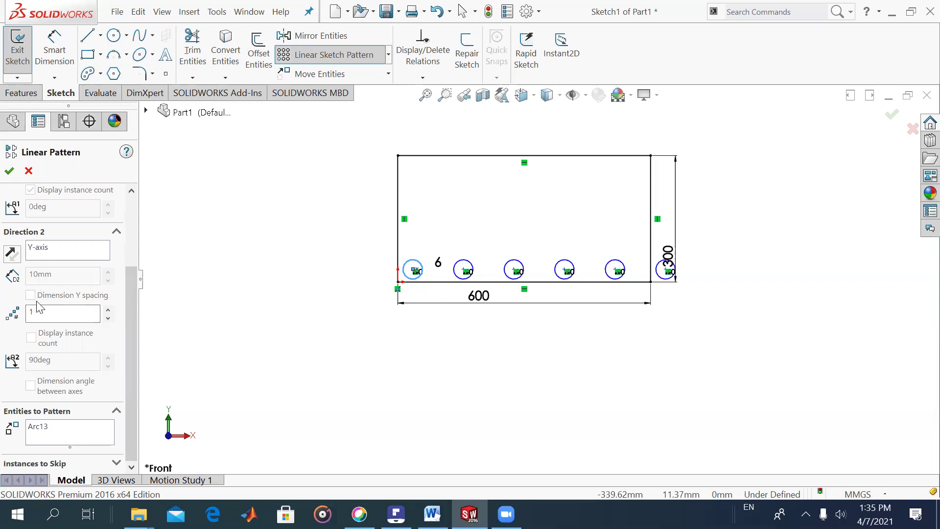
pyautogui.doubleClick(33, 311)
pyautogui.write('4')
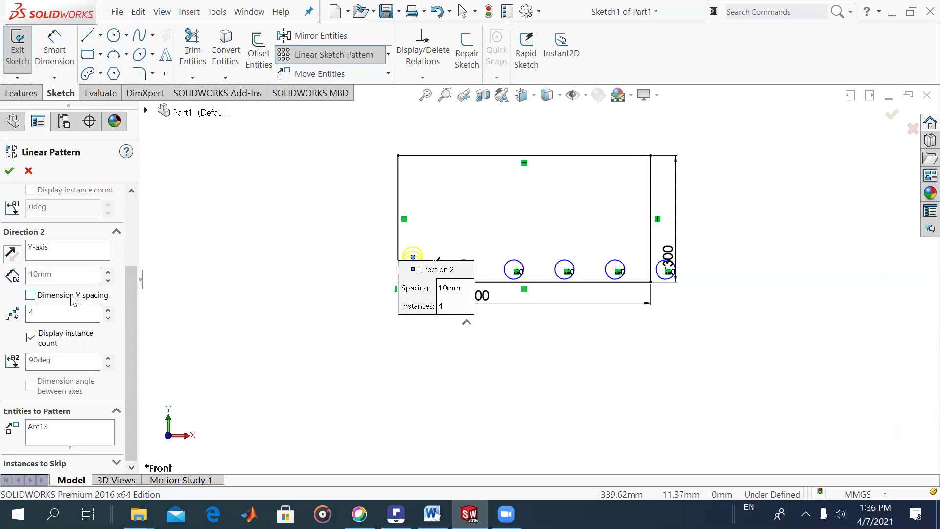
pyautogui.doubleClick(54, 275)
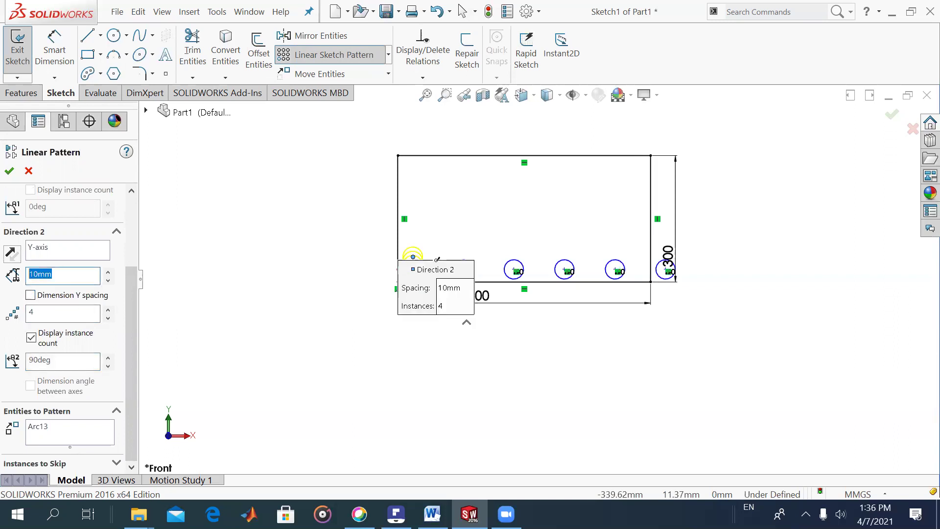
pyautogui.write('50')
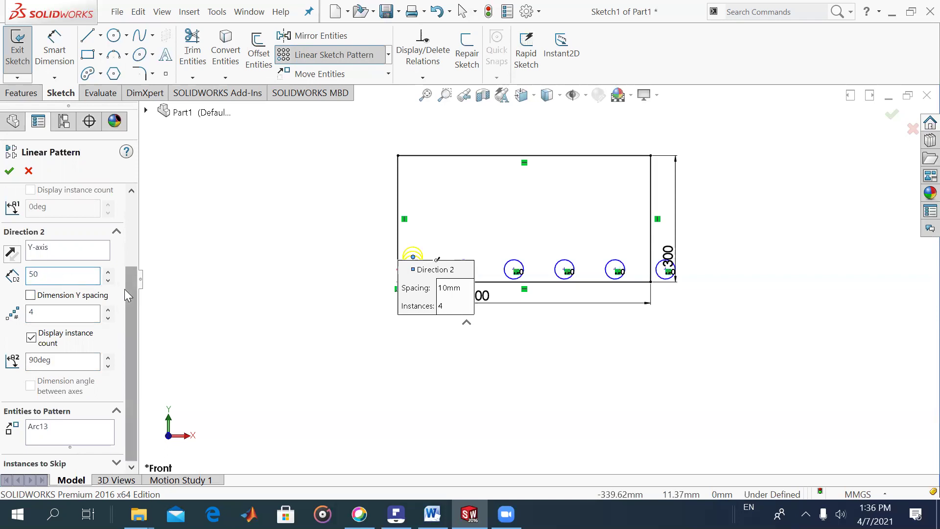
pyautogui.scroll(2, 127, 293)
pyautogui.scroll(2, 120, 267)
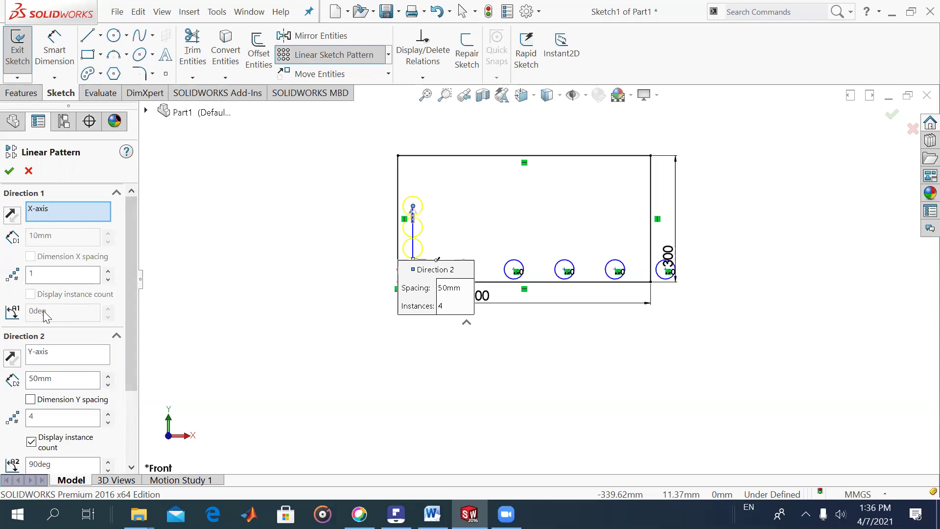
# Set the pattern's Direction 2 spacing to 60 mm and angle to 45°, then confirm it.
pyautogui.moveTo(132, 291); pyautogui.dragTo(131, 372)
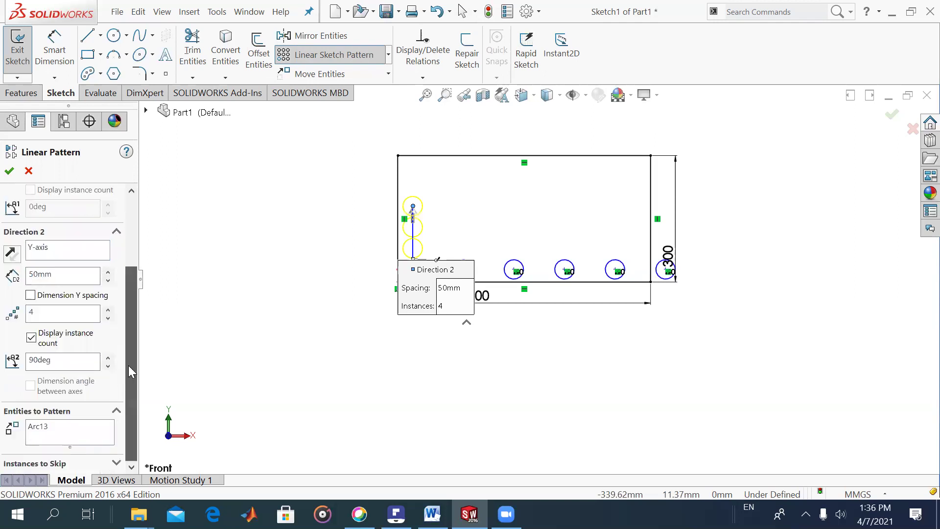
pyautogui.doubleClick(63, 276)
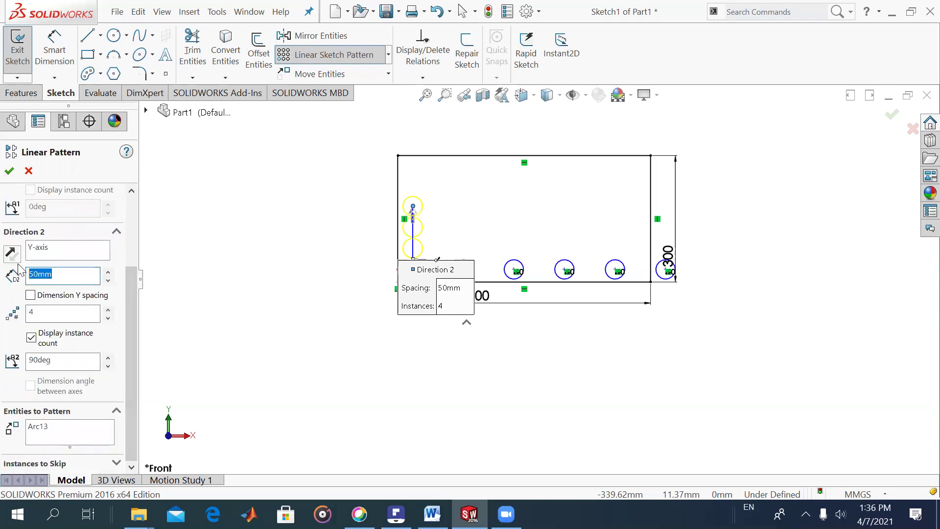
pyautogui.write('60')
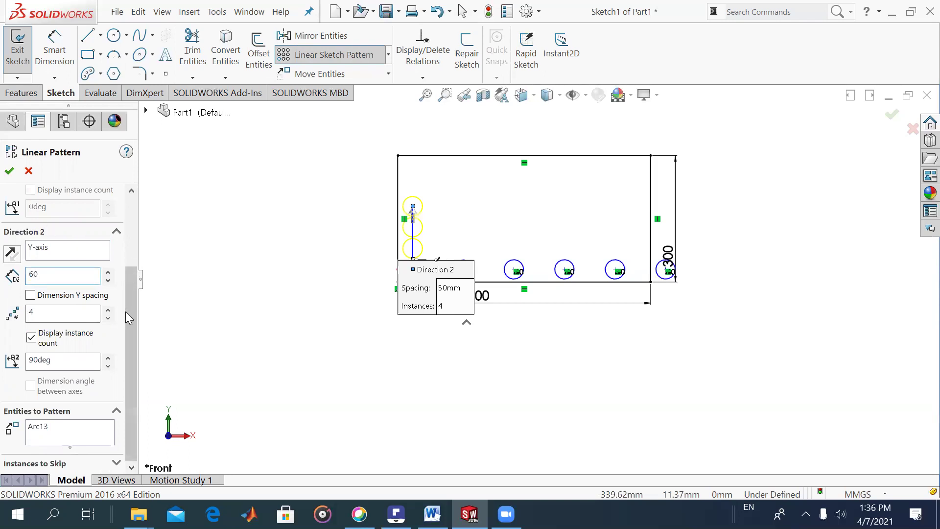
pyautogui.press('Return')
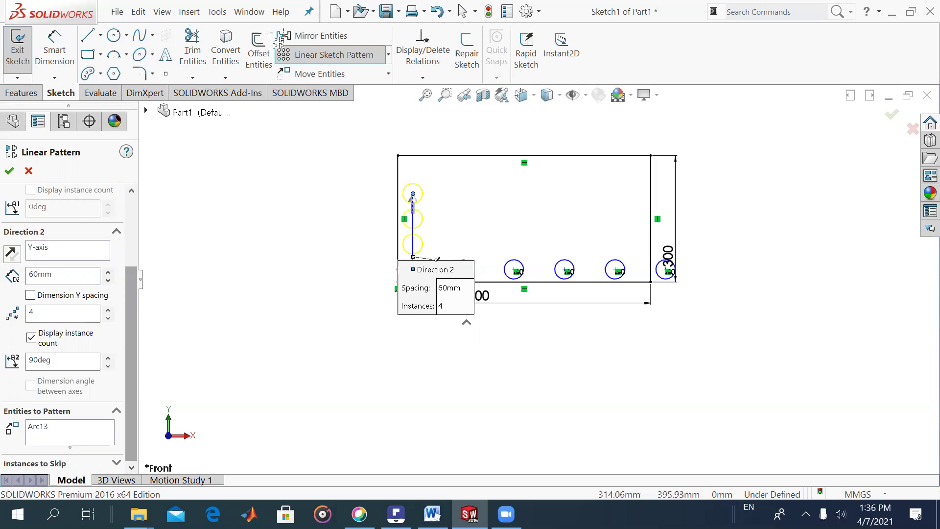
pyautogui.click(54, 361)
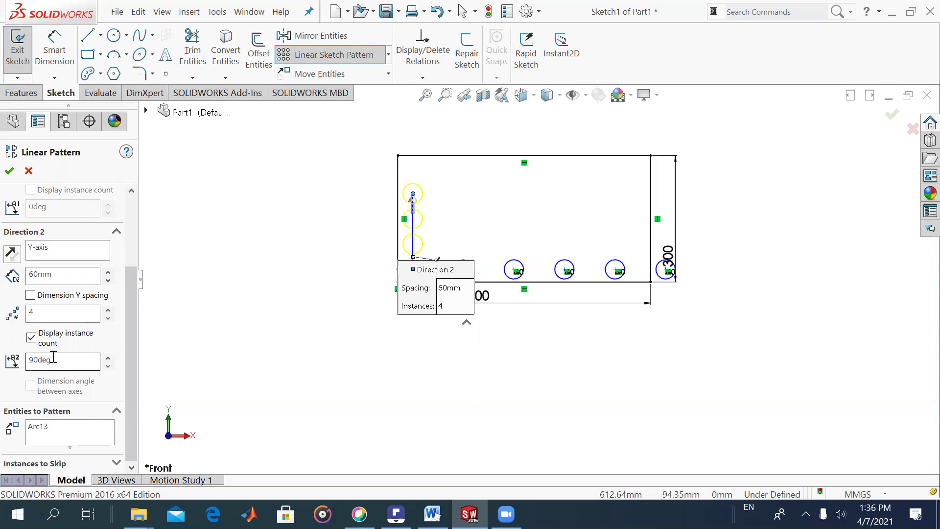
pyautogui.doubleClick(32, 360)
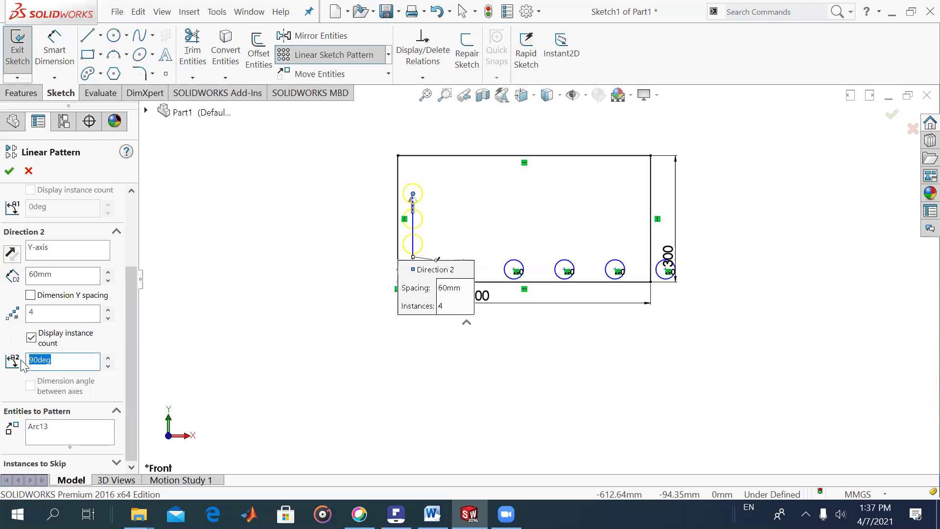
pyautogui.write('45')
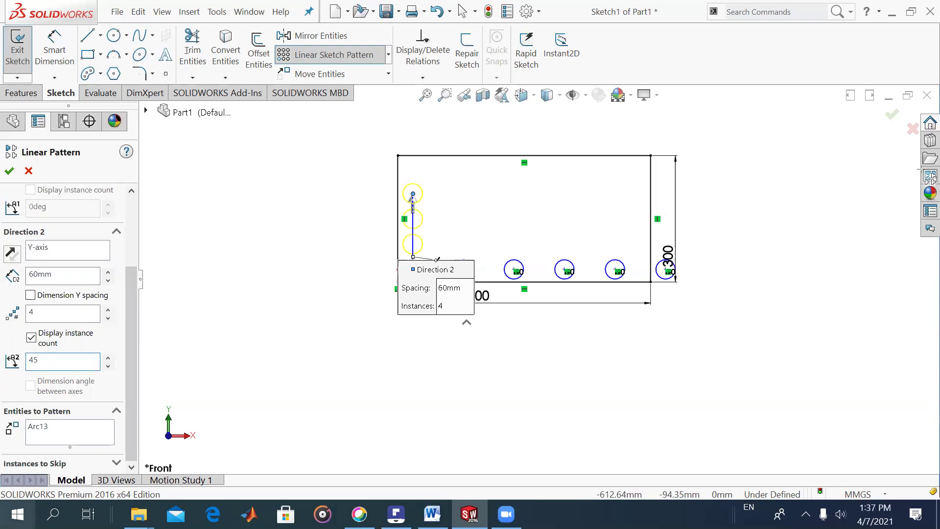
pyautogui.click(9, 171)
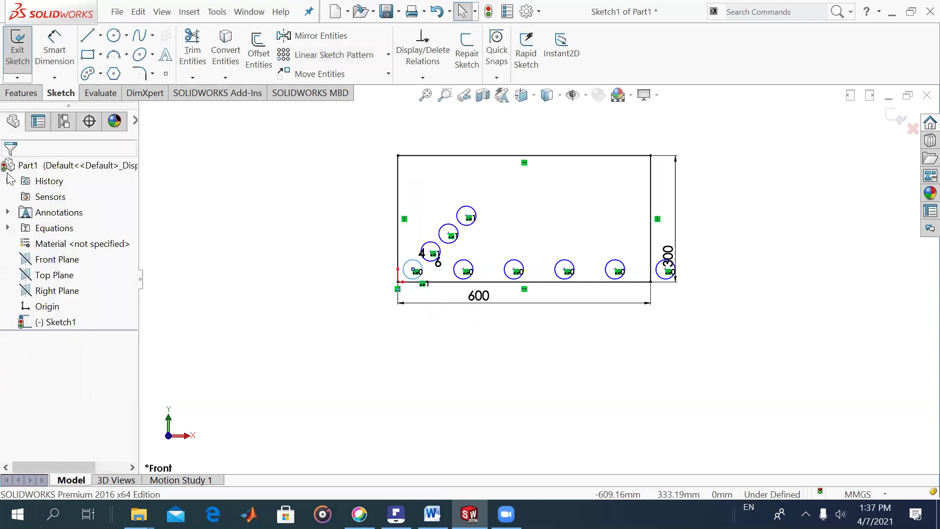